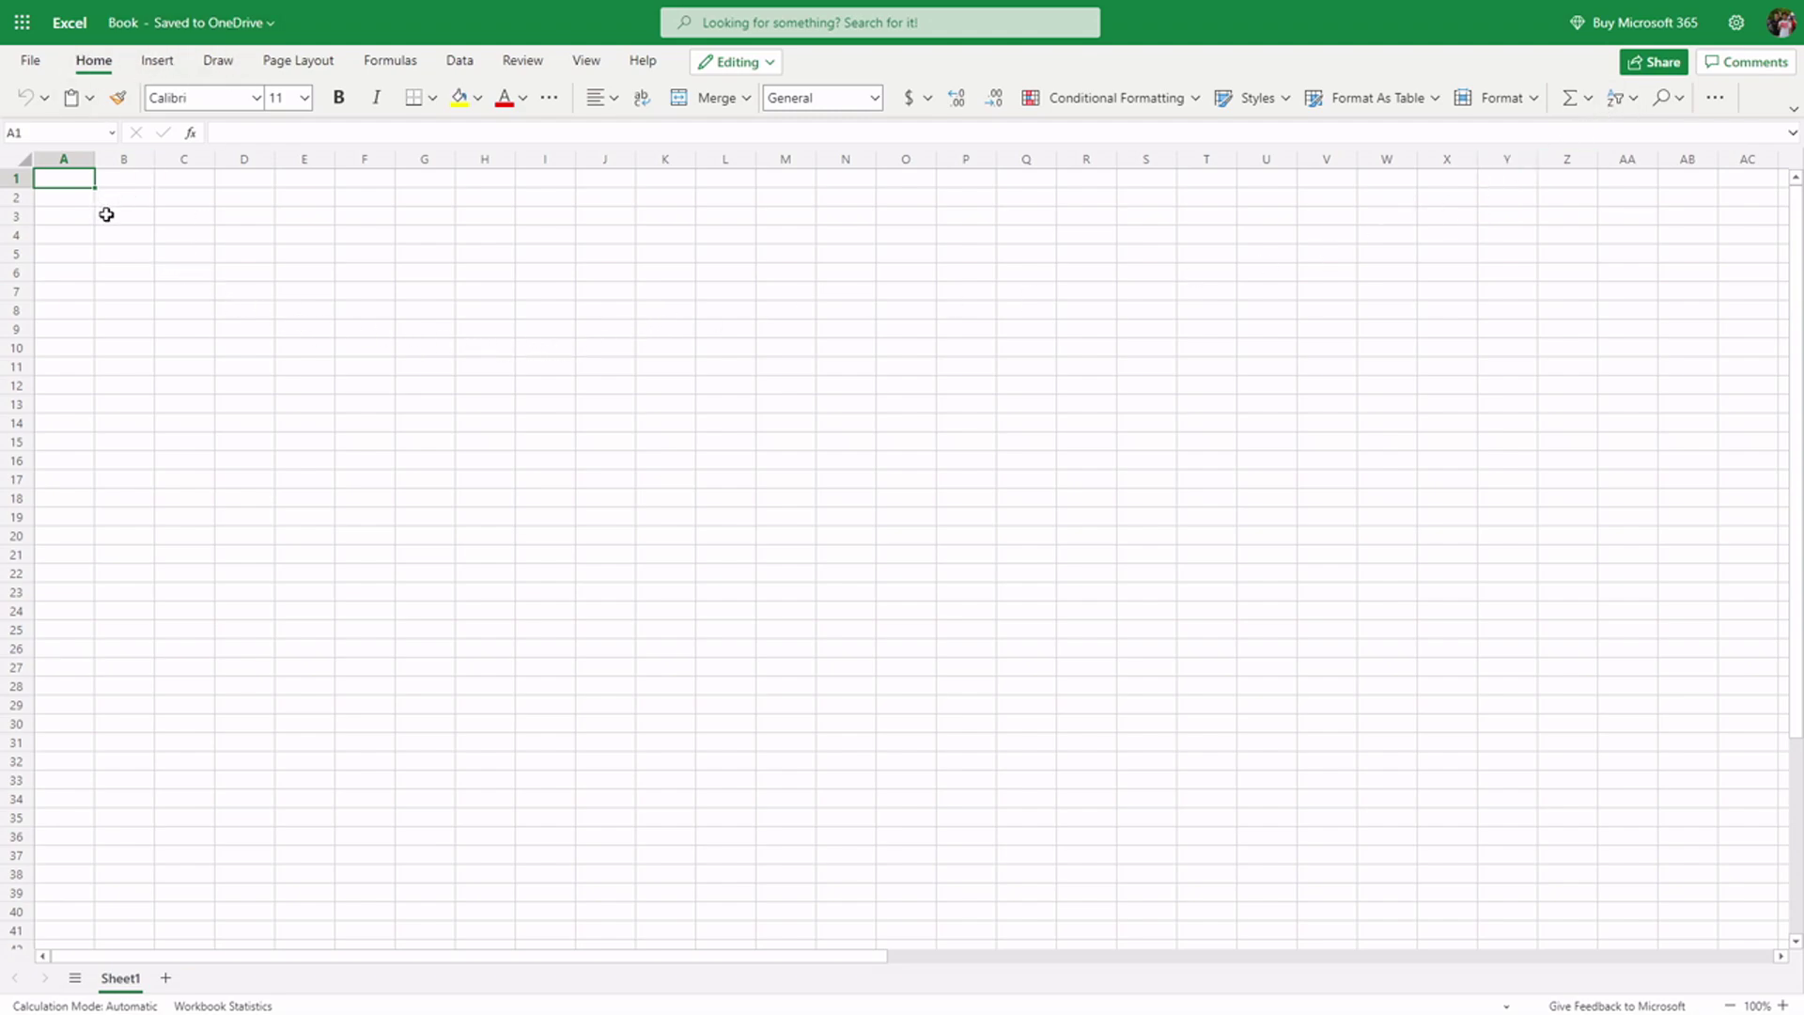
# - Enter the column headers Ticker in A1 and Stock in B1
pyautogui.click(136, 189)
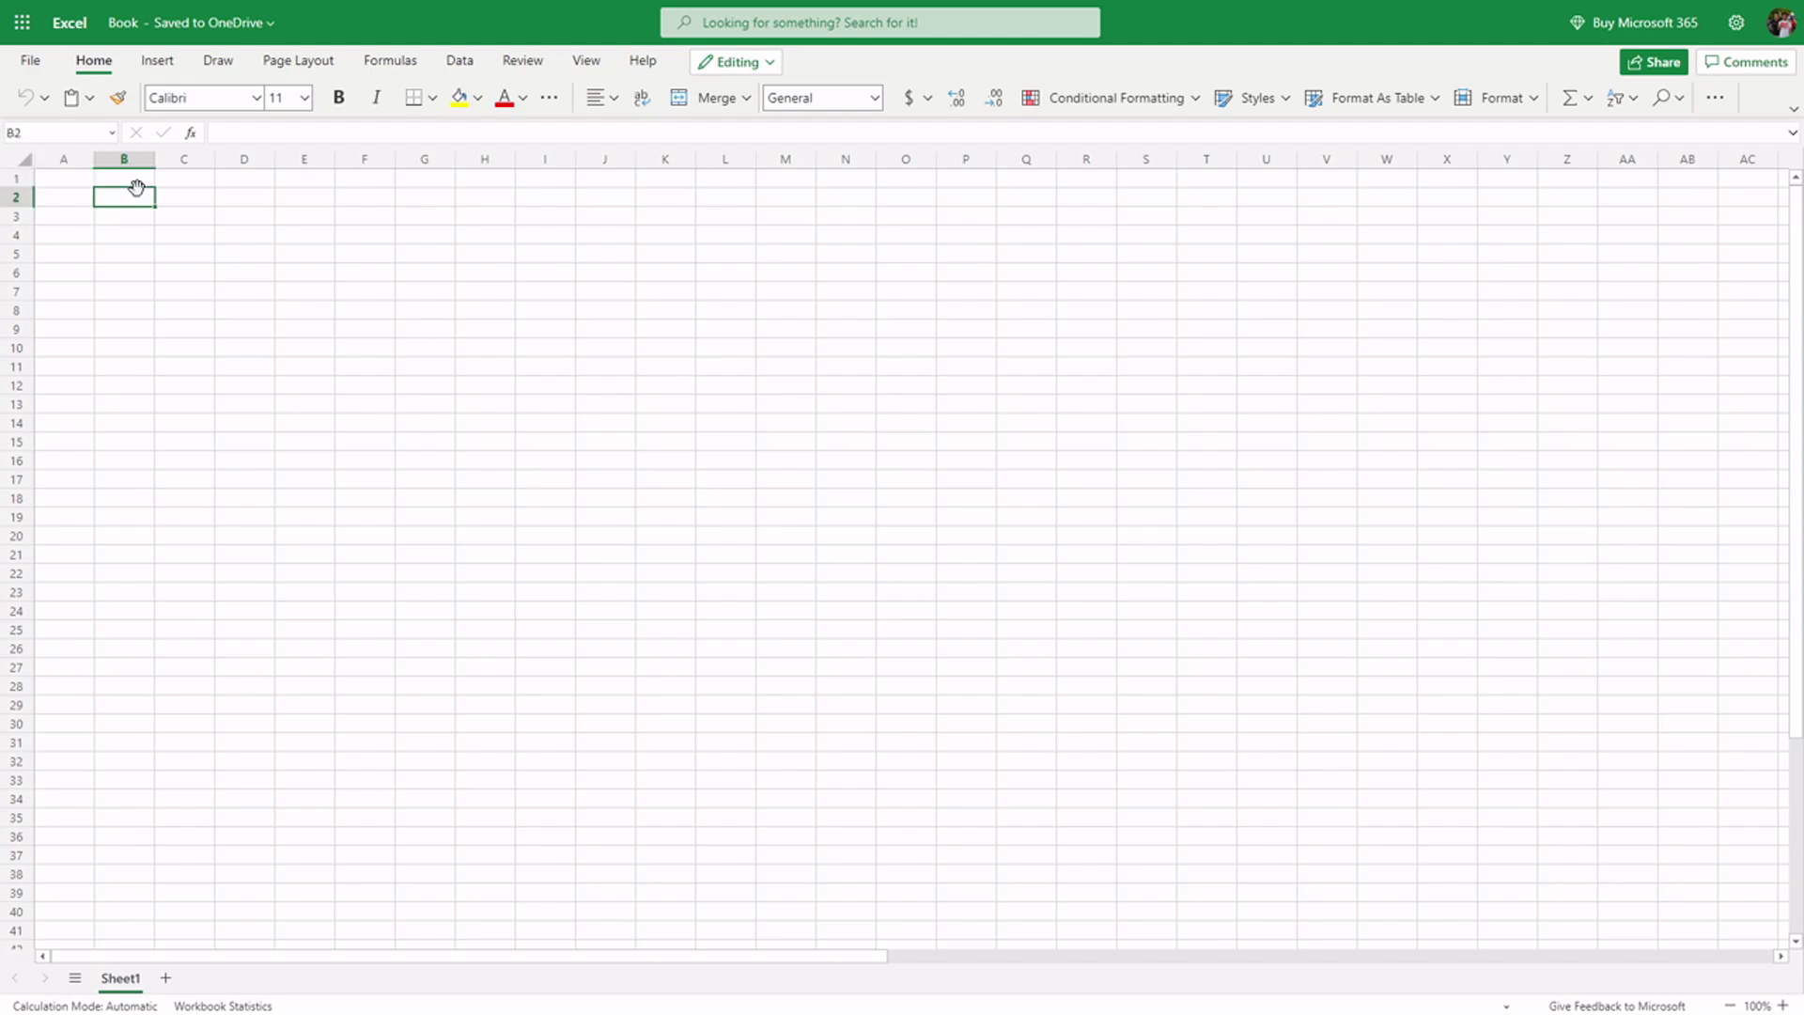
pyautogui.click(75, 183)
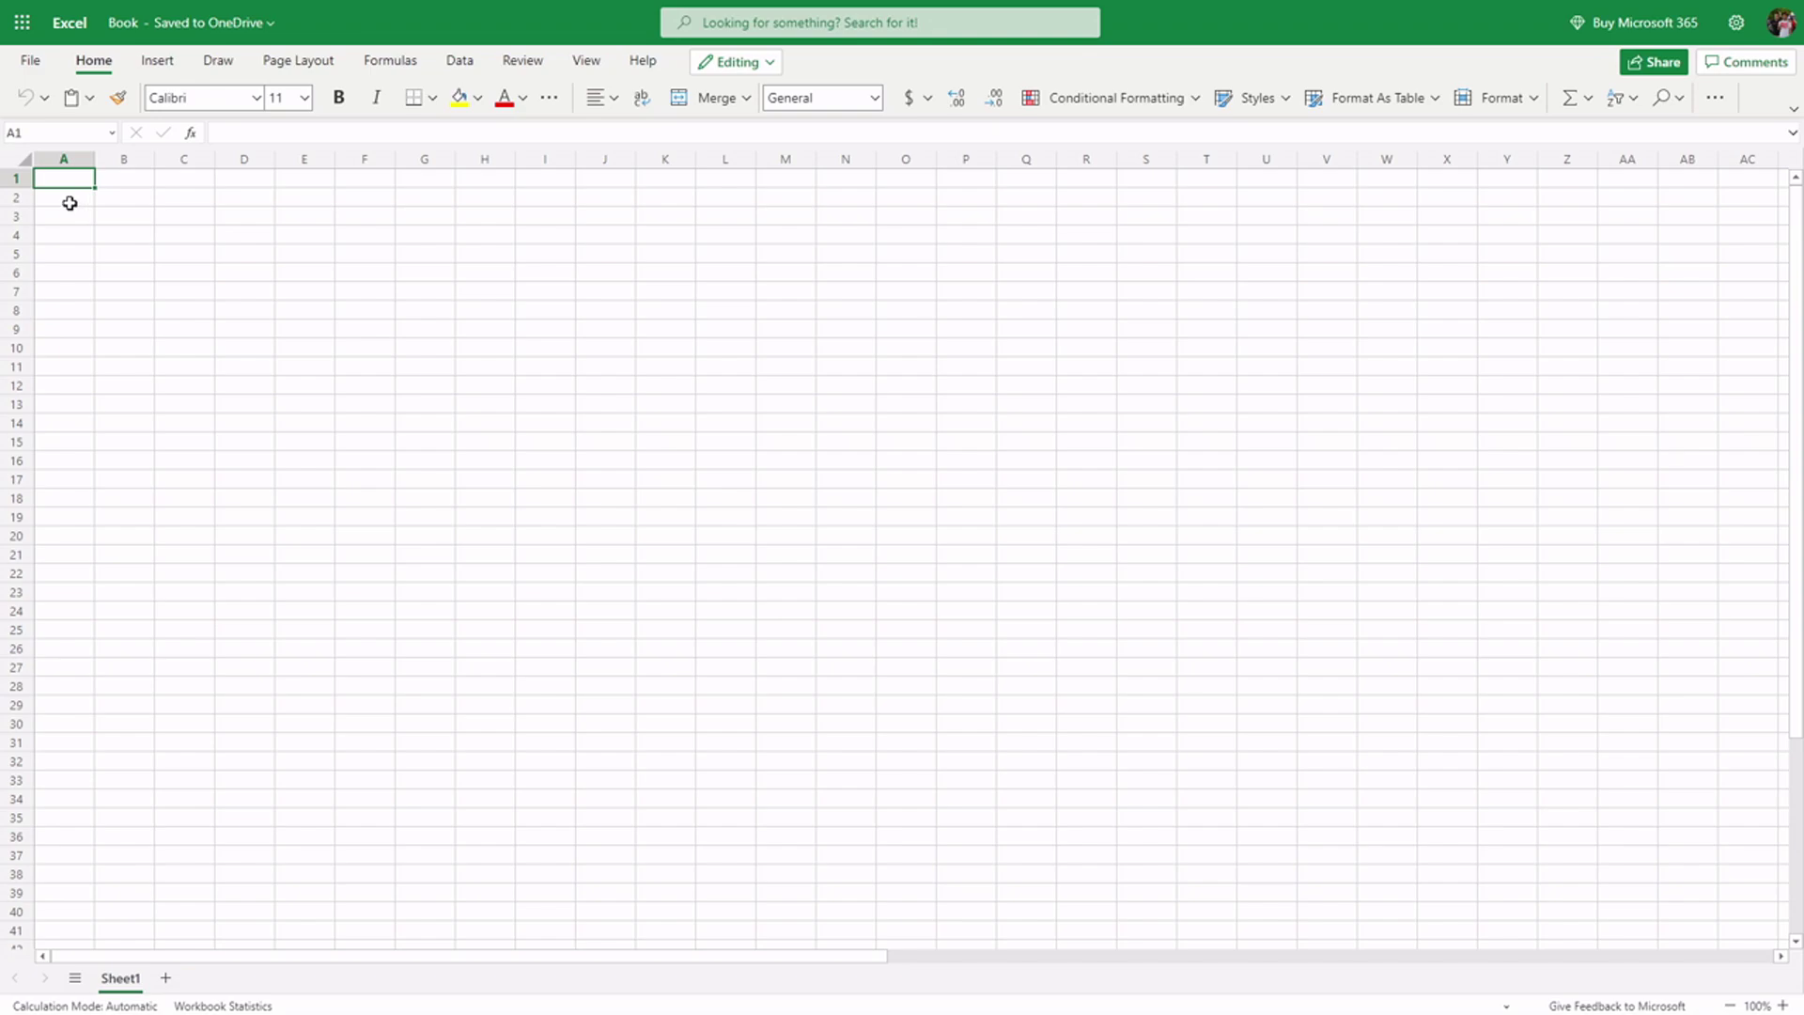
pyautogui.write('Ticker')
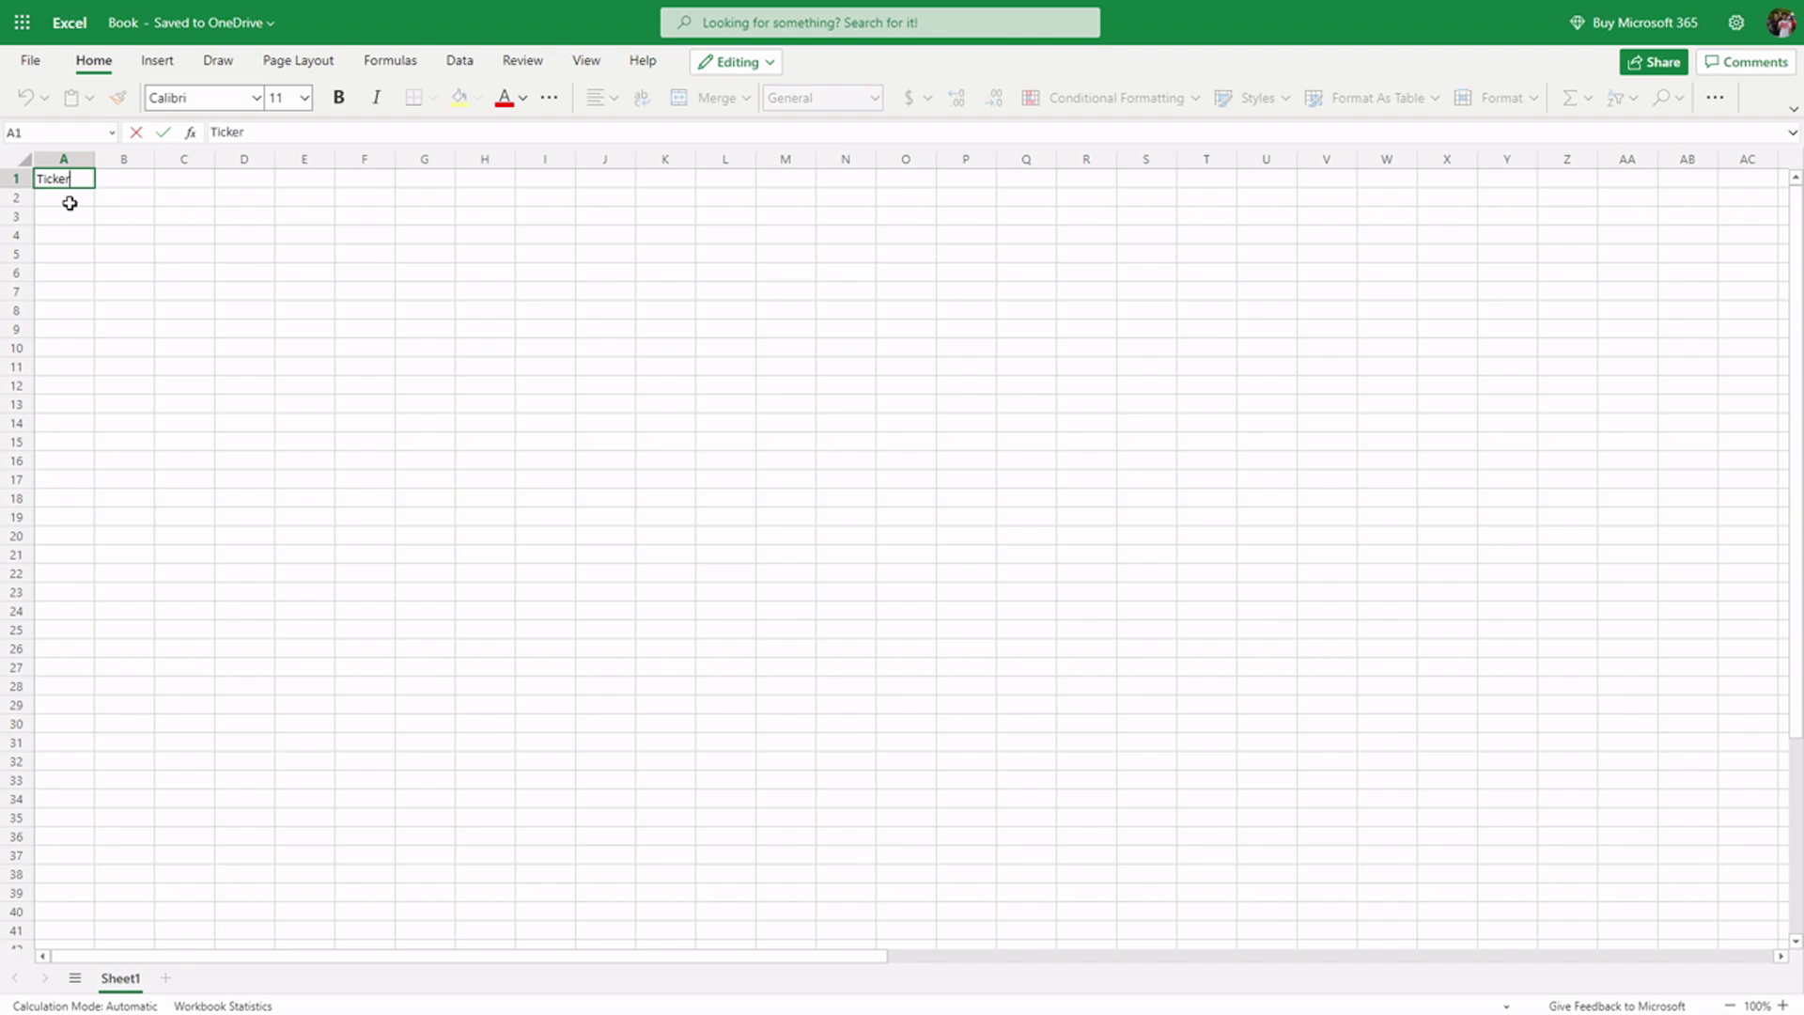
pyautogui.press('Tab')
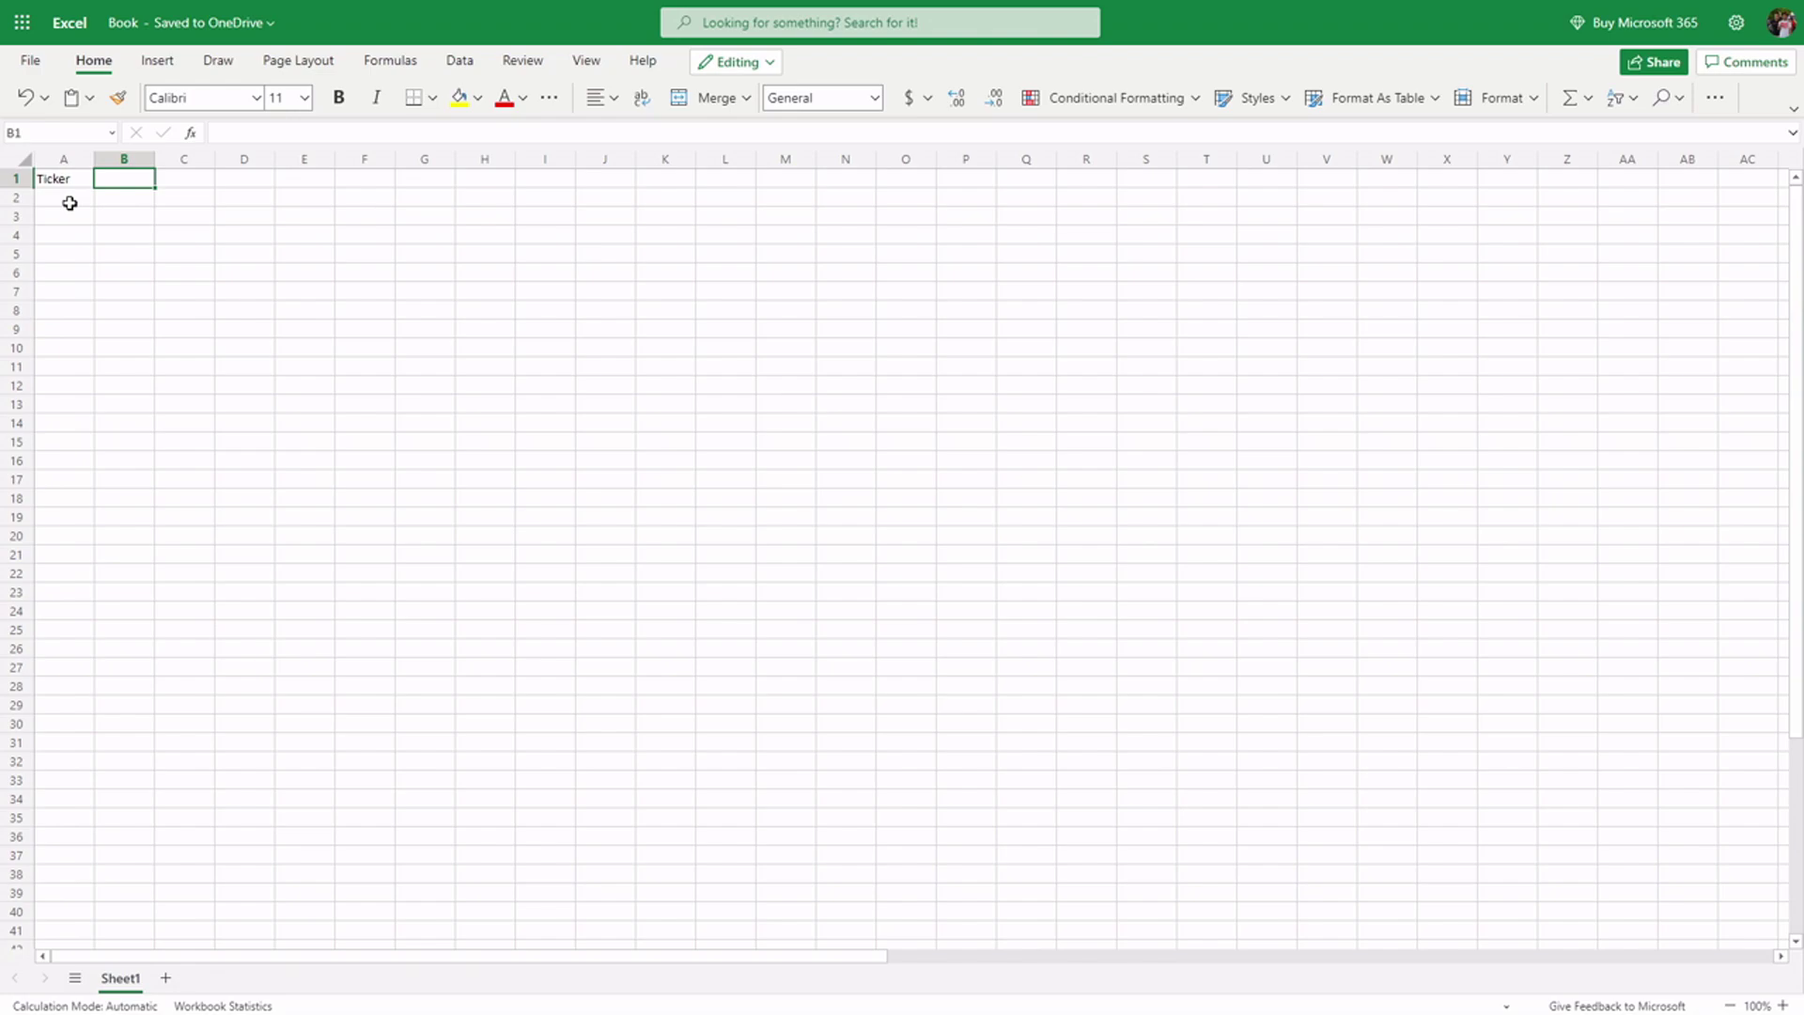
pyautogui.write('Stock')
pyautogui.press('Return')
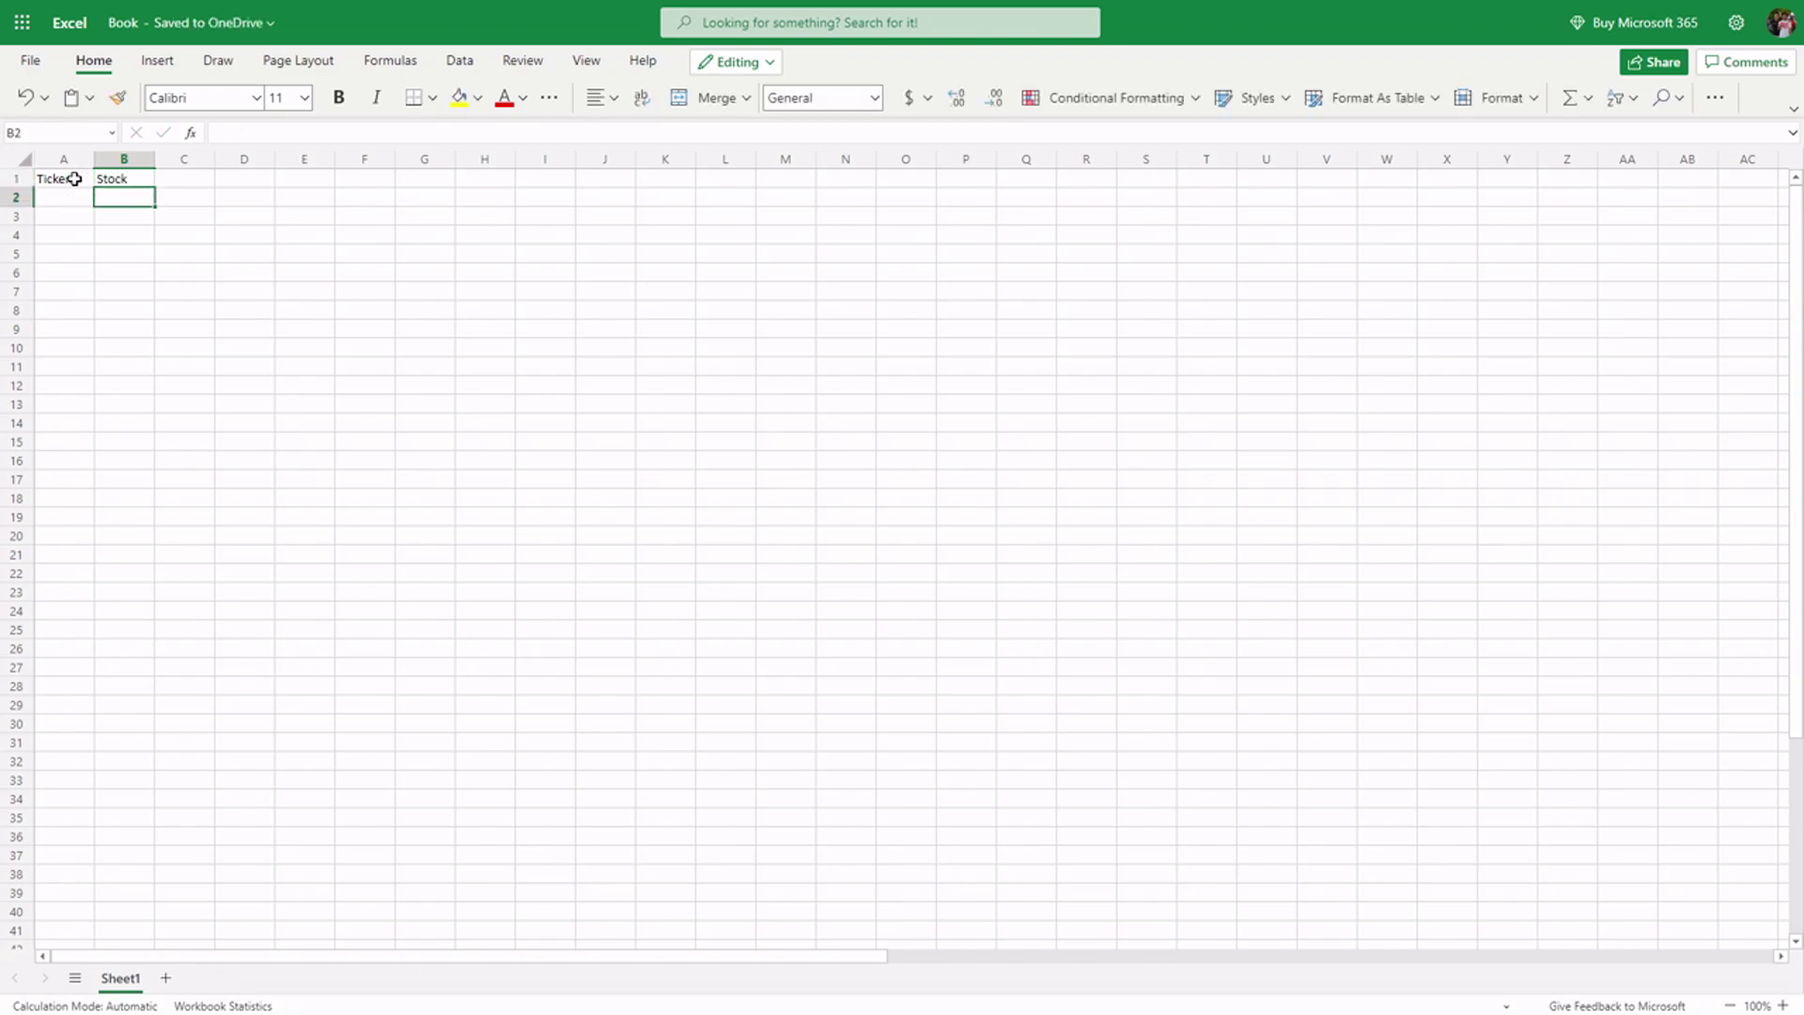
# - Turn the range A1:B2 into a table that uses the first row as headers
pyautogui.moveTo(74, 179); pyautogui.dragTo(109, 206)
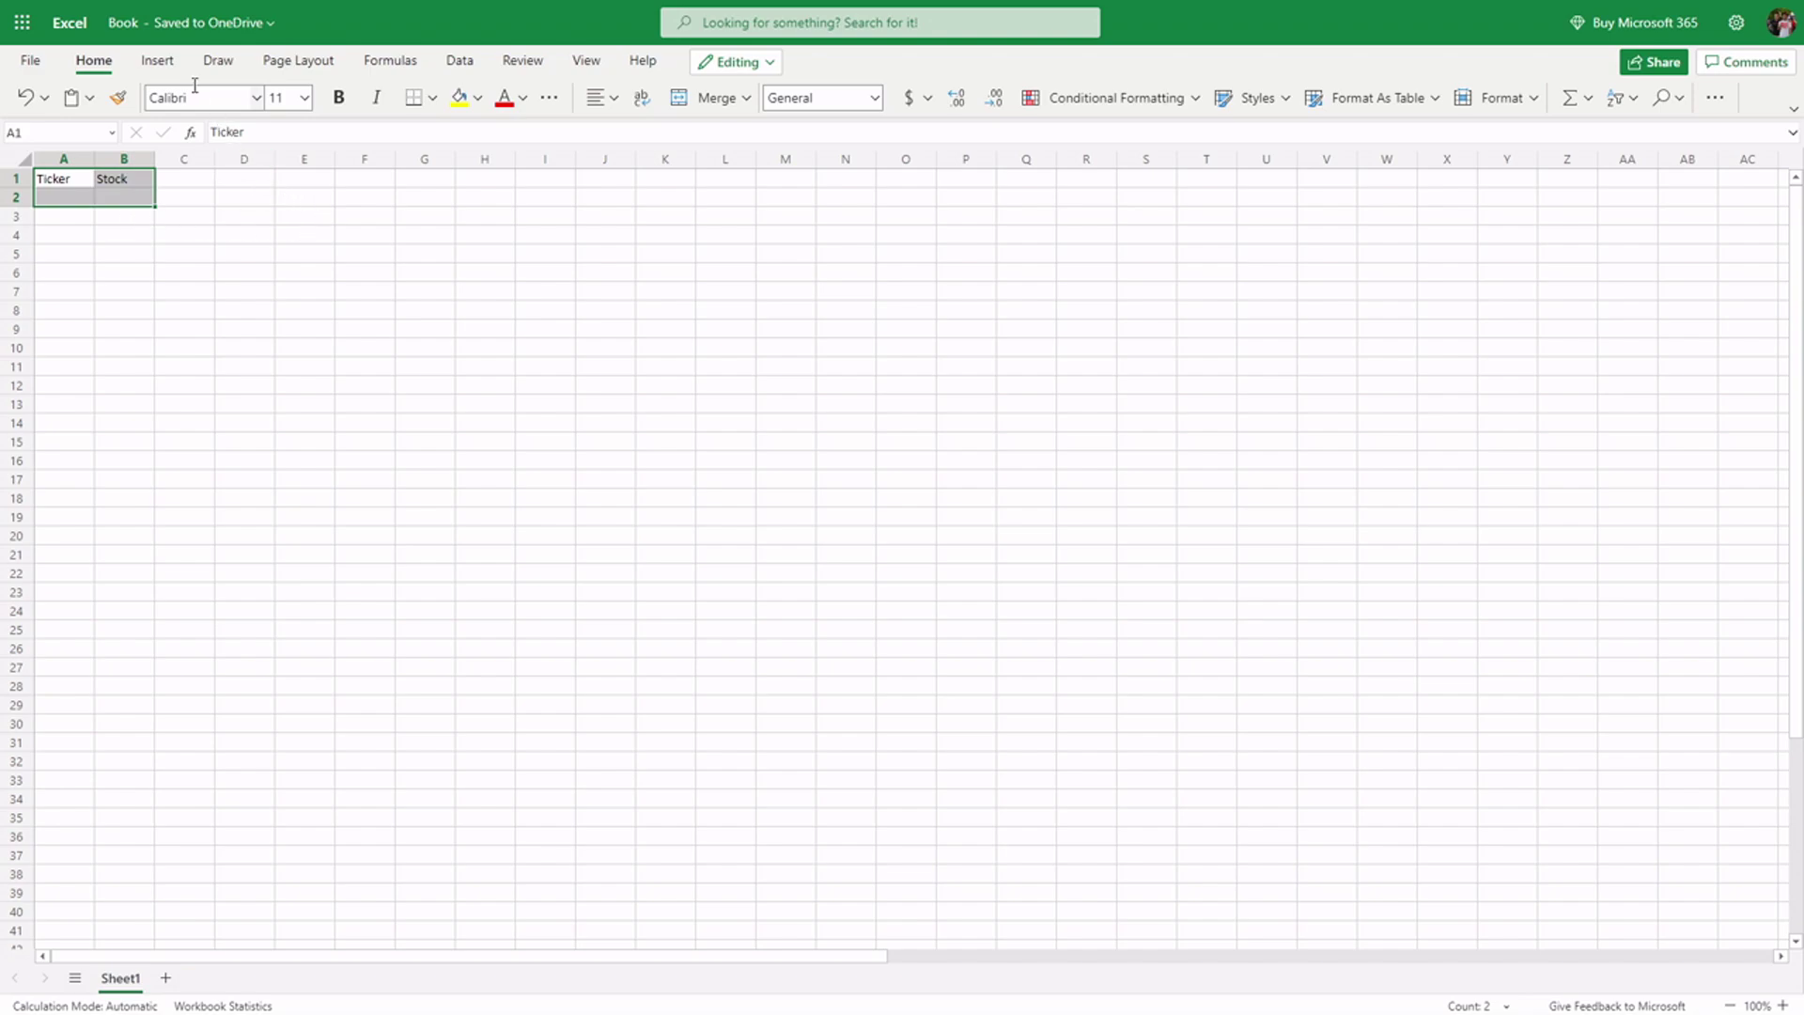
pyautogui.click(157, 61)
pyautogui.click(165, 98)
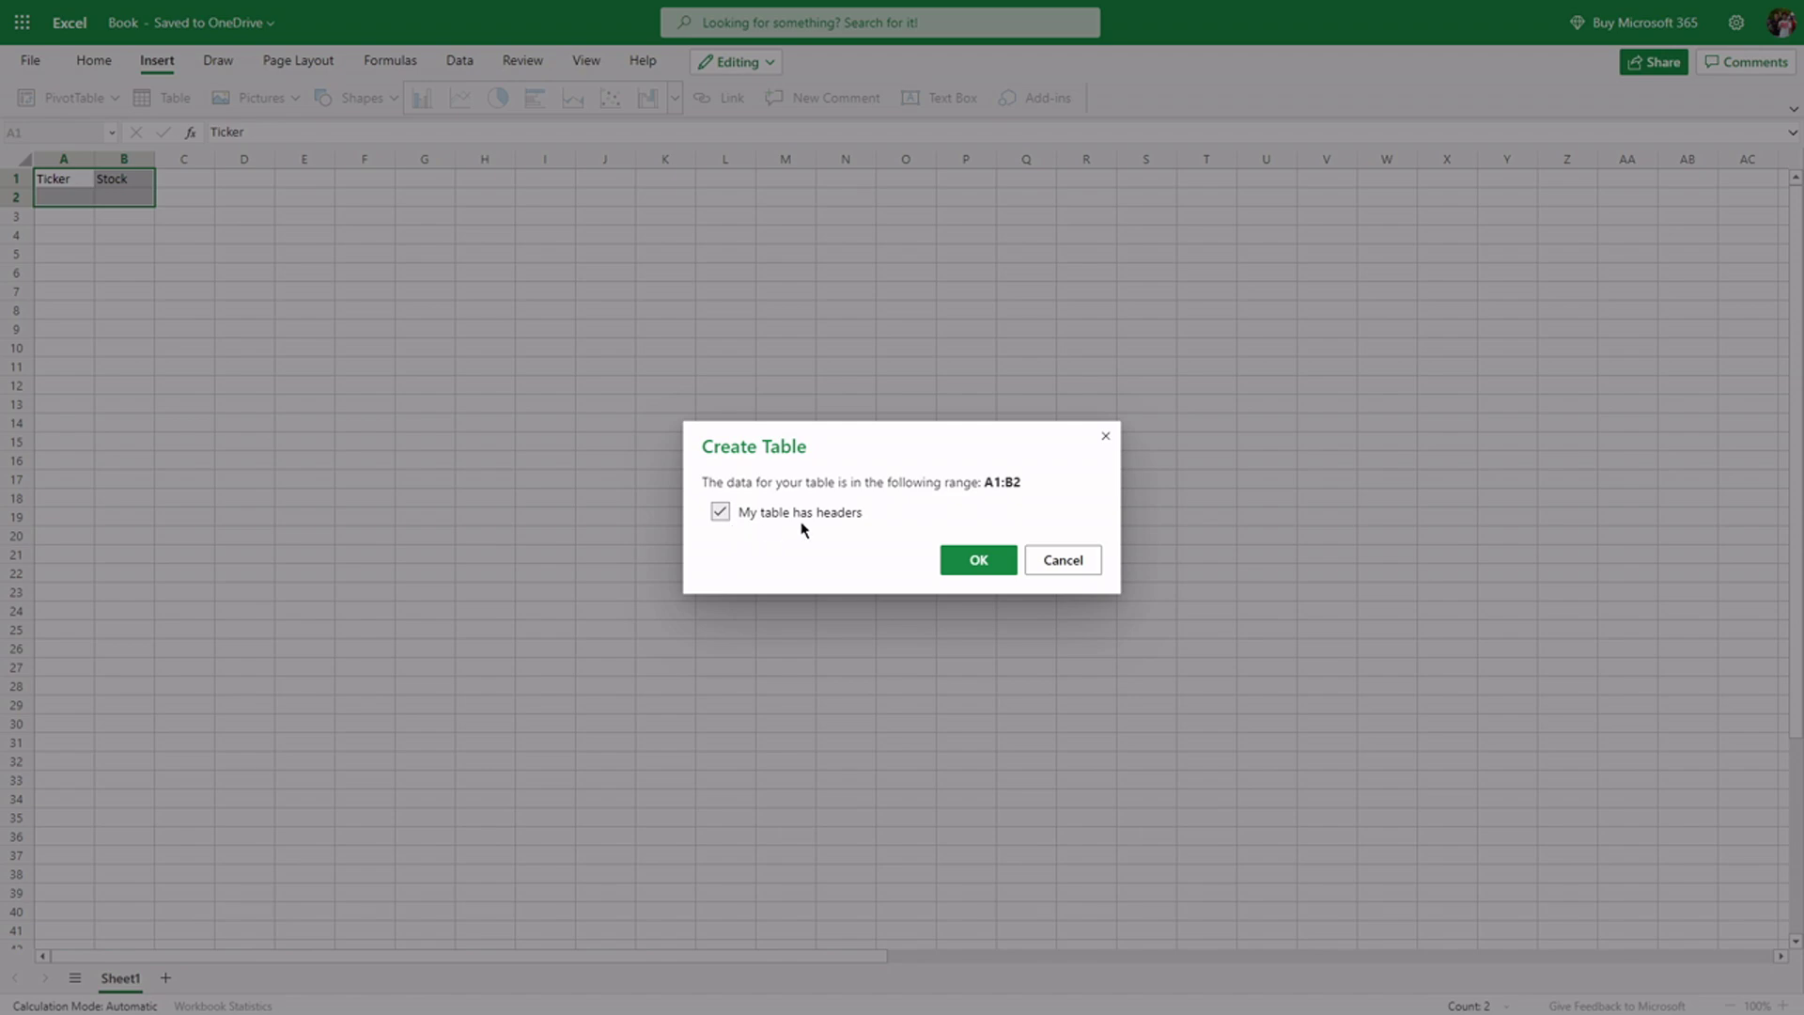
pyautogui.click(968, 560)
pyautogui.click(184, 235)
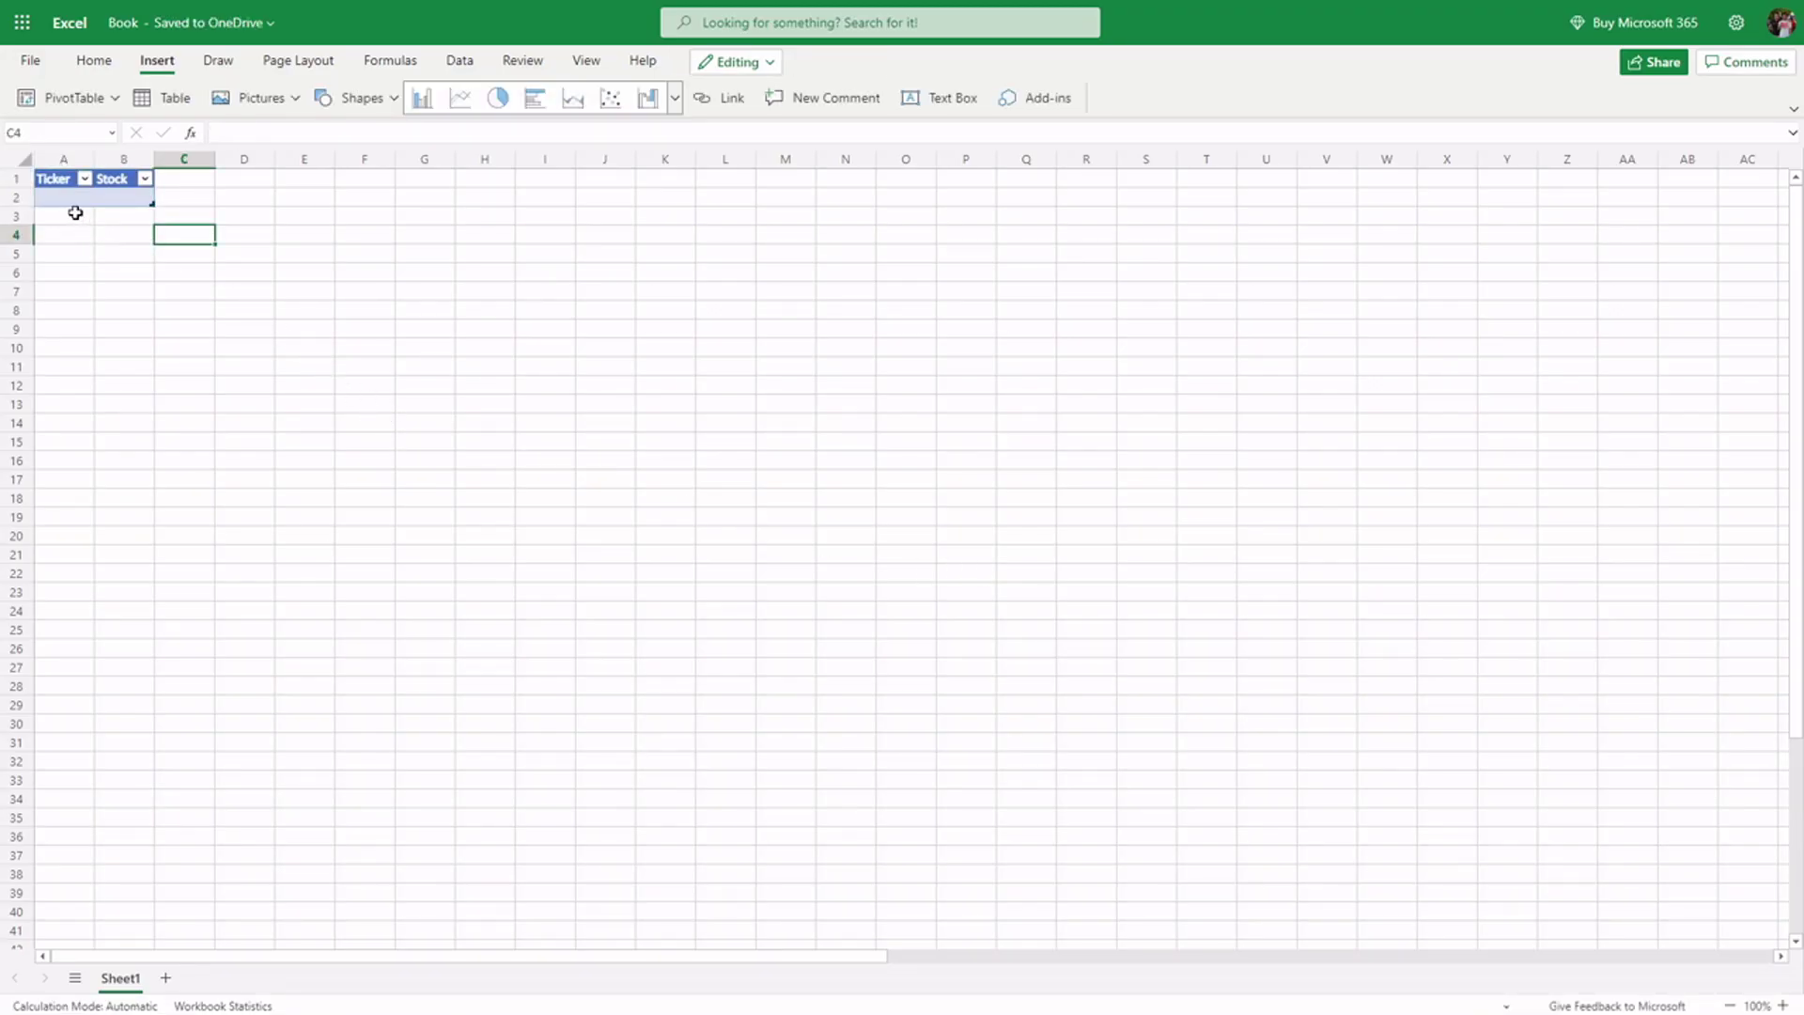
pyautogui.click(180, 271)
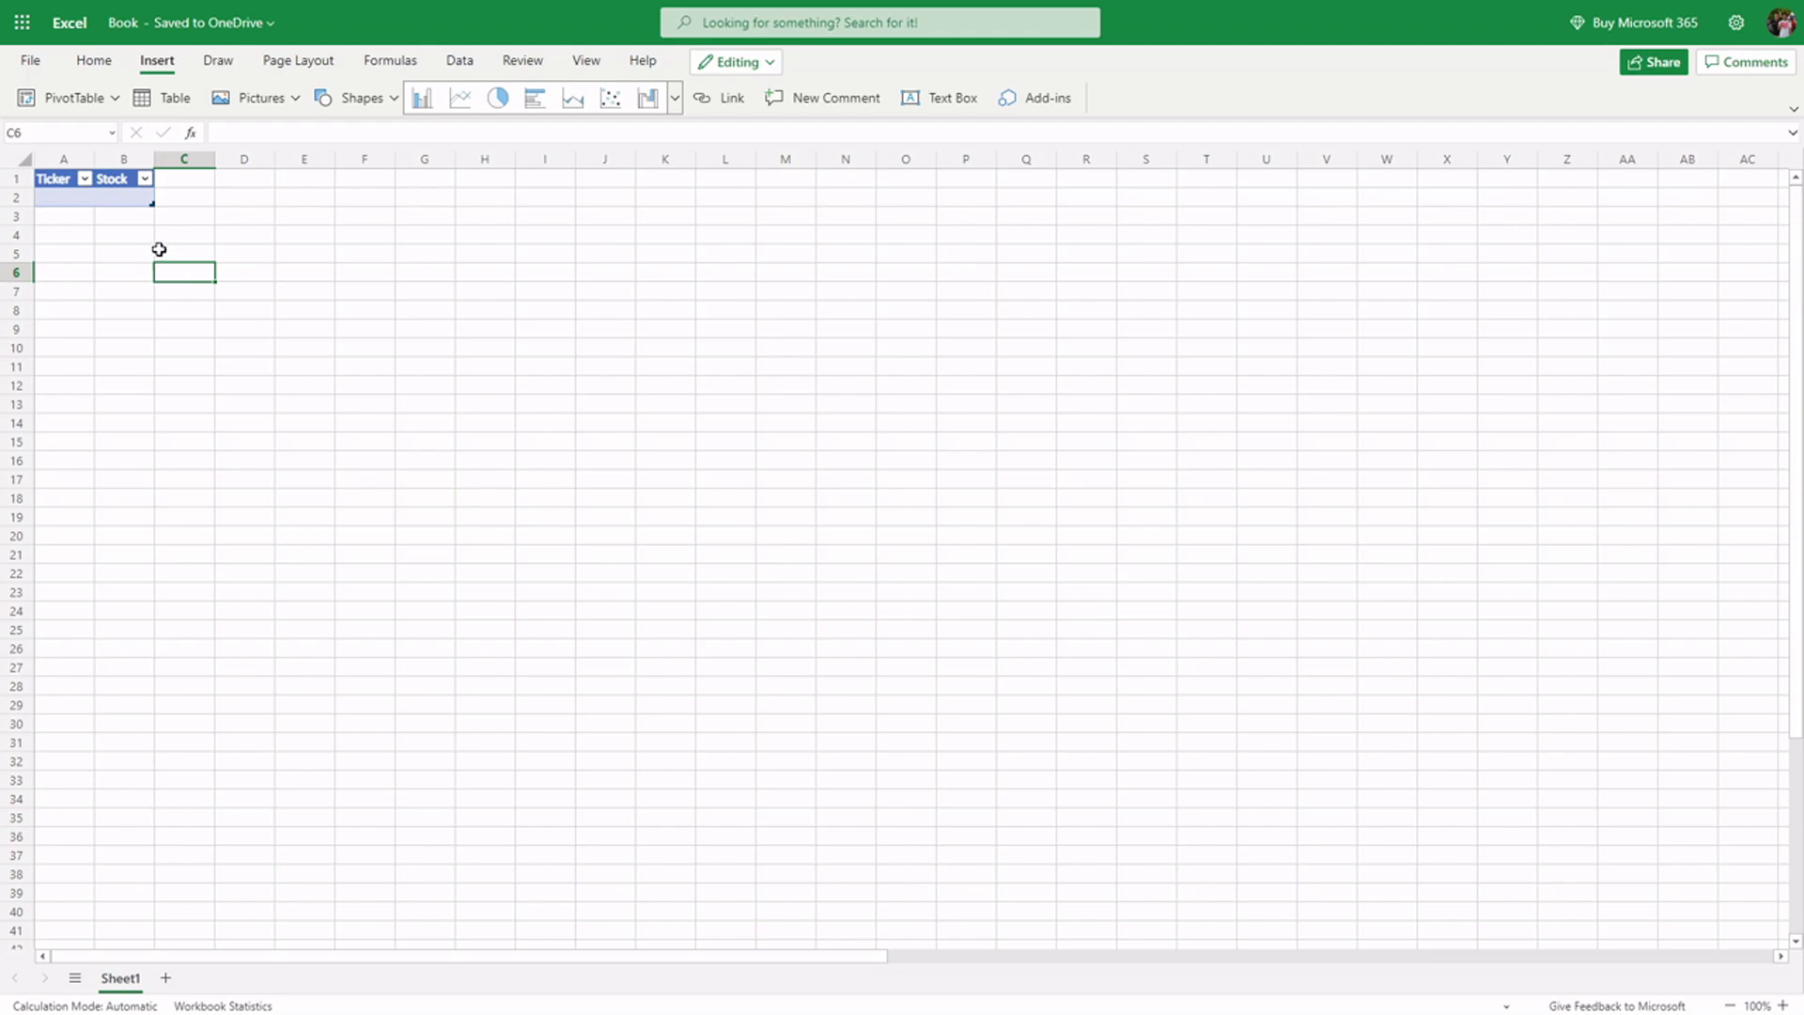
# - Apply all borders to the table cells A1:B2
pyautogui.moveTo(53, 180); pyautogui.dragTo(107, 197)
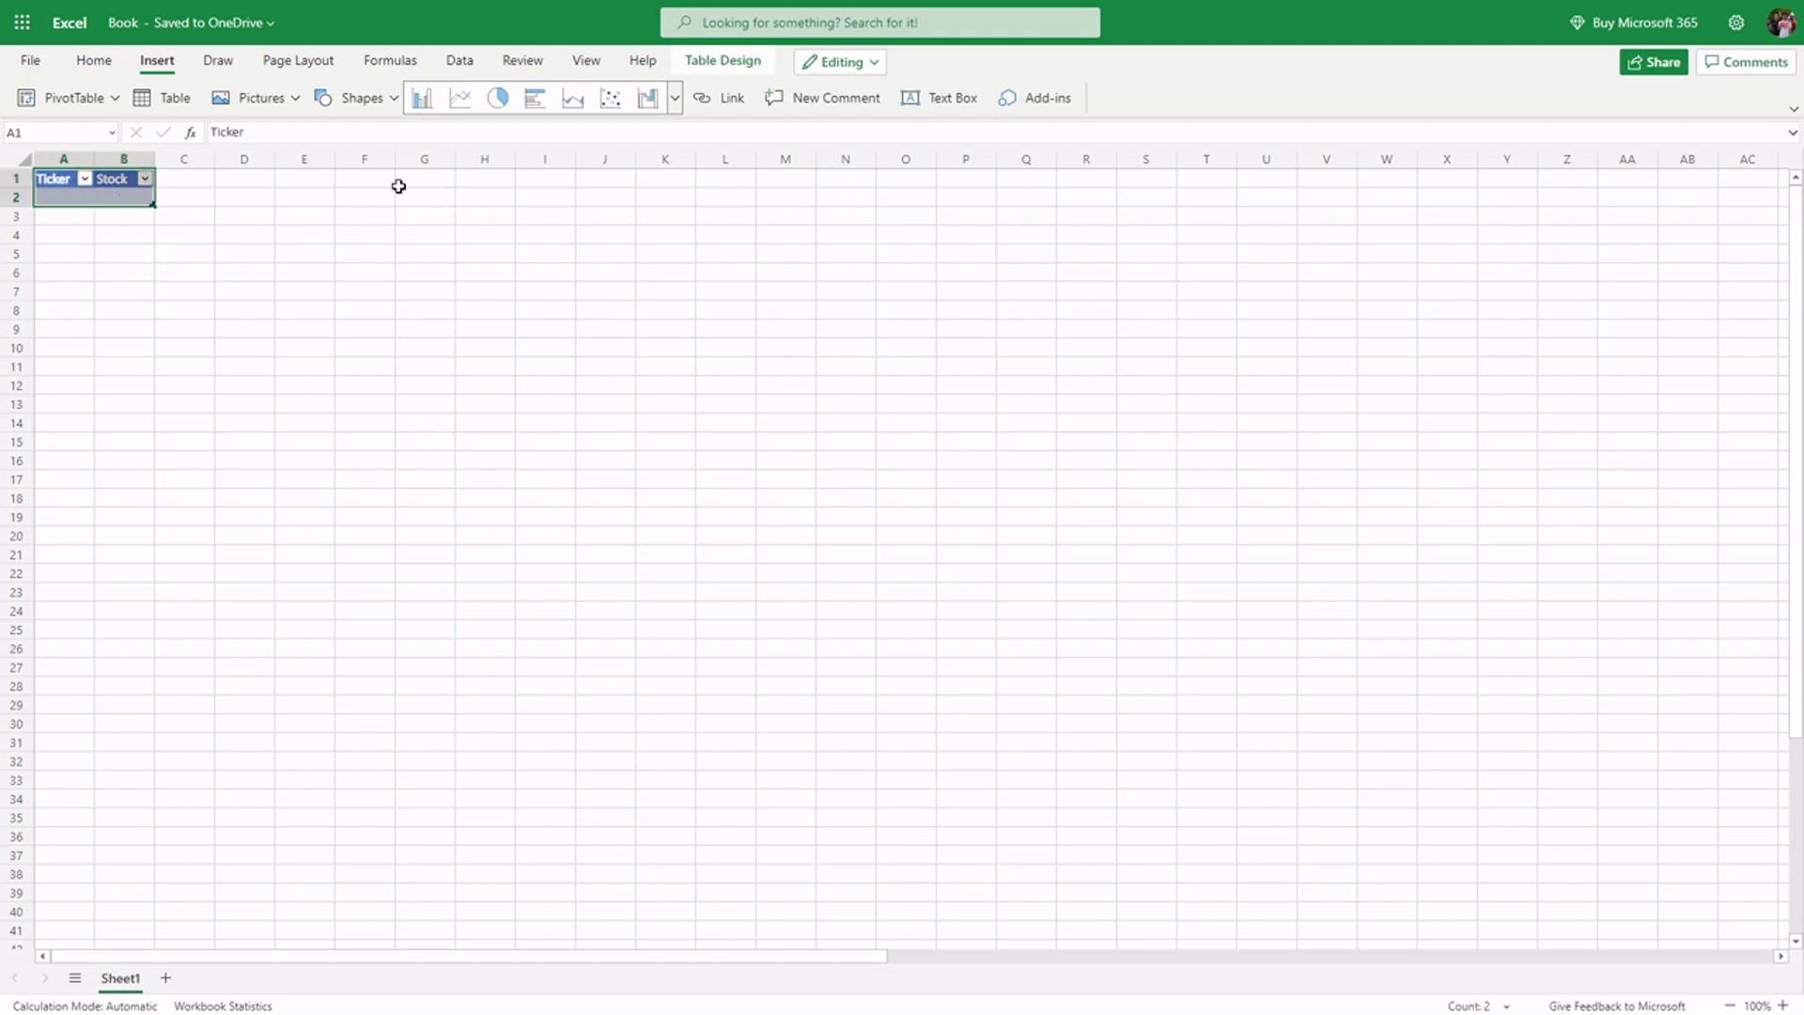
pyautogui.click(94, 60)
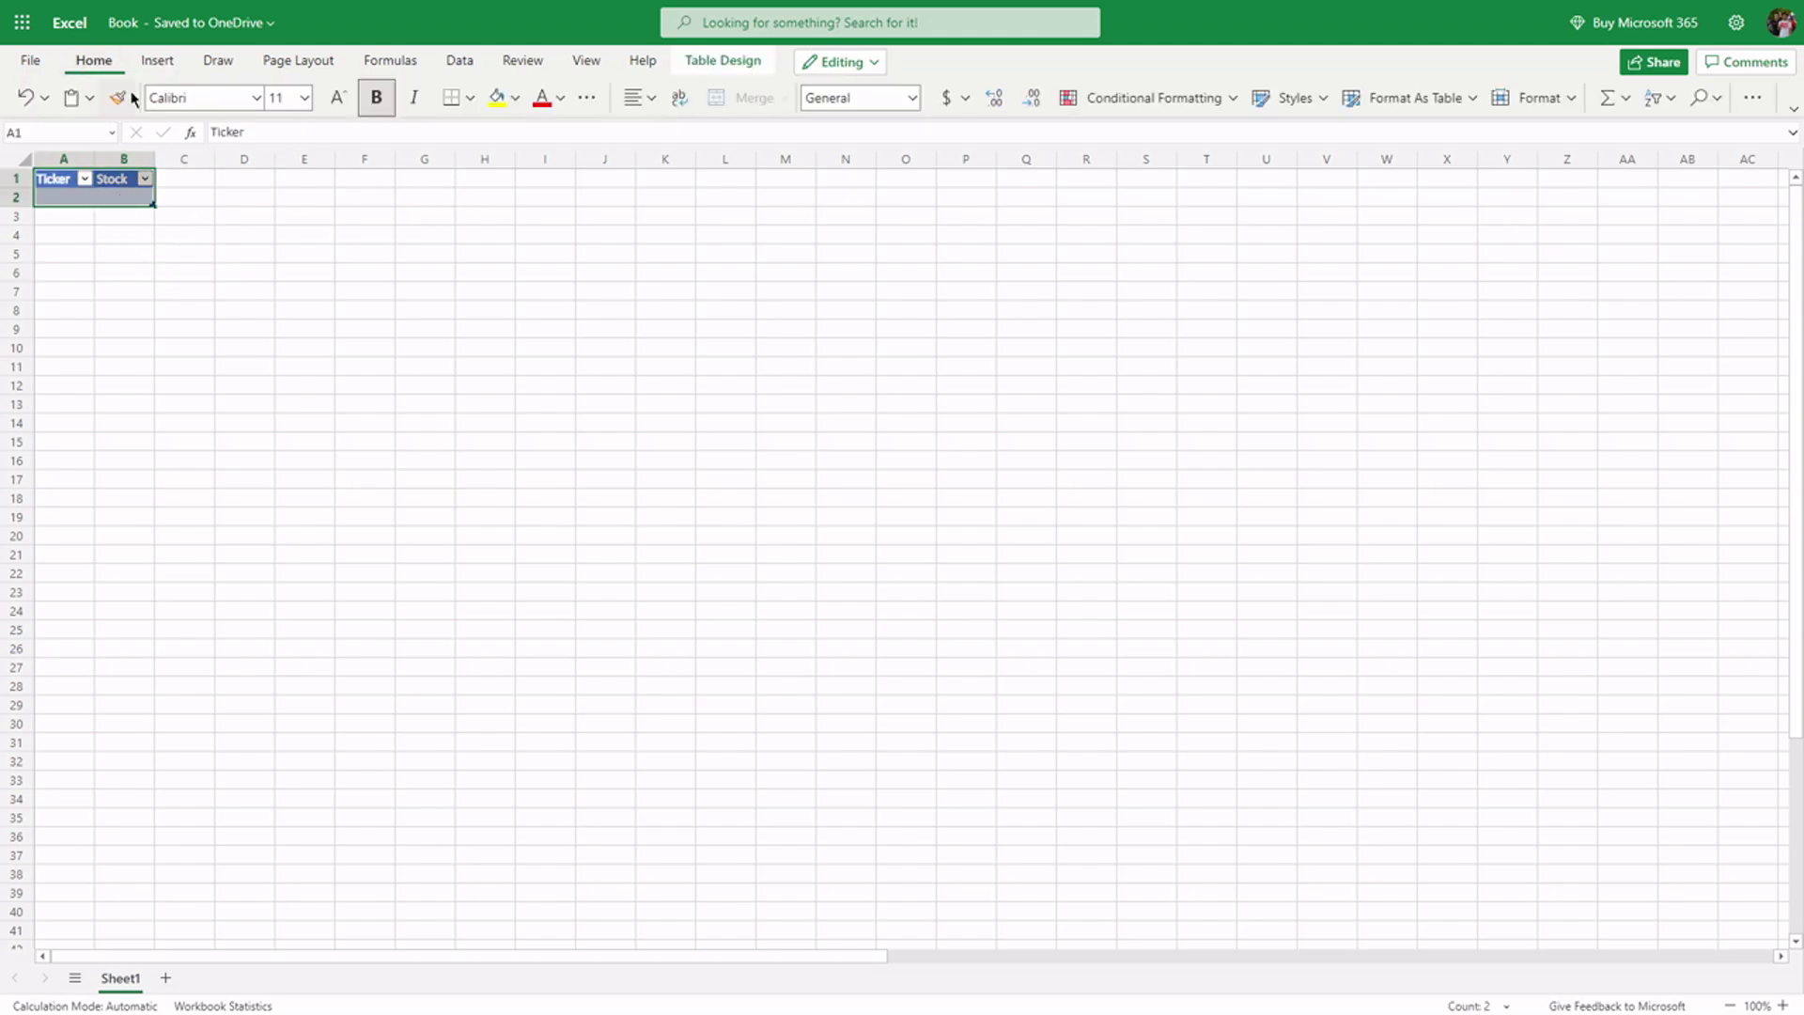
pyautogui.click(470, 98)
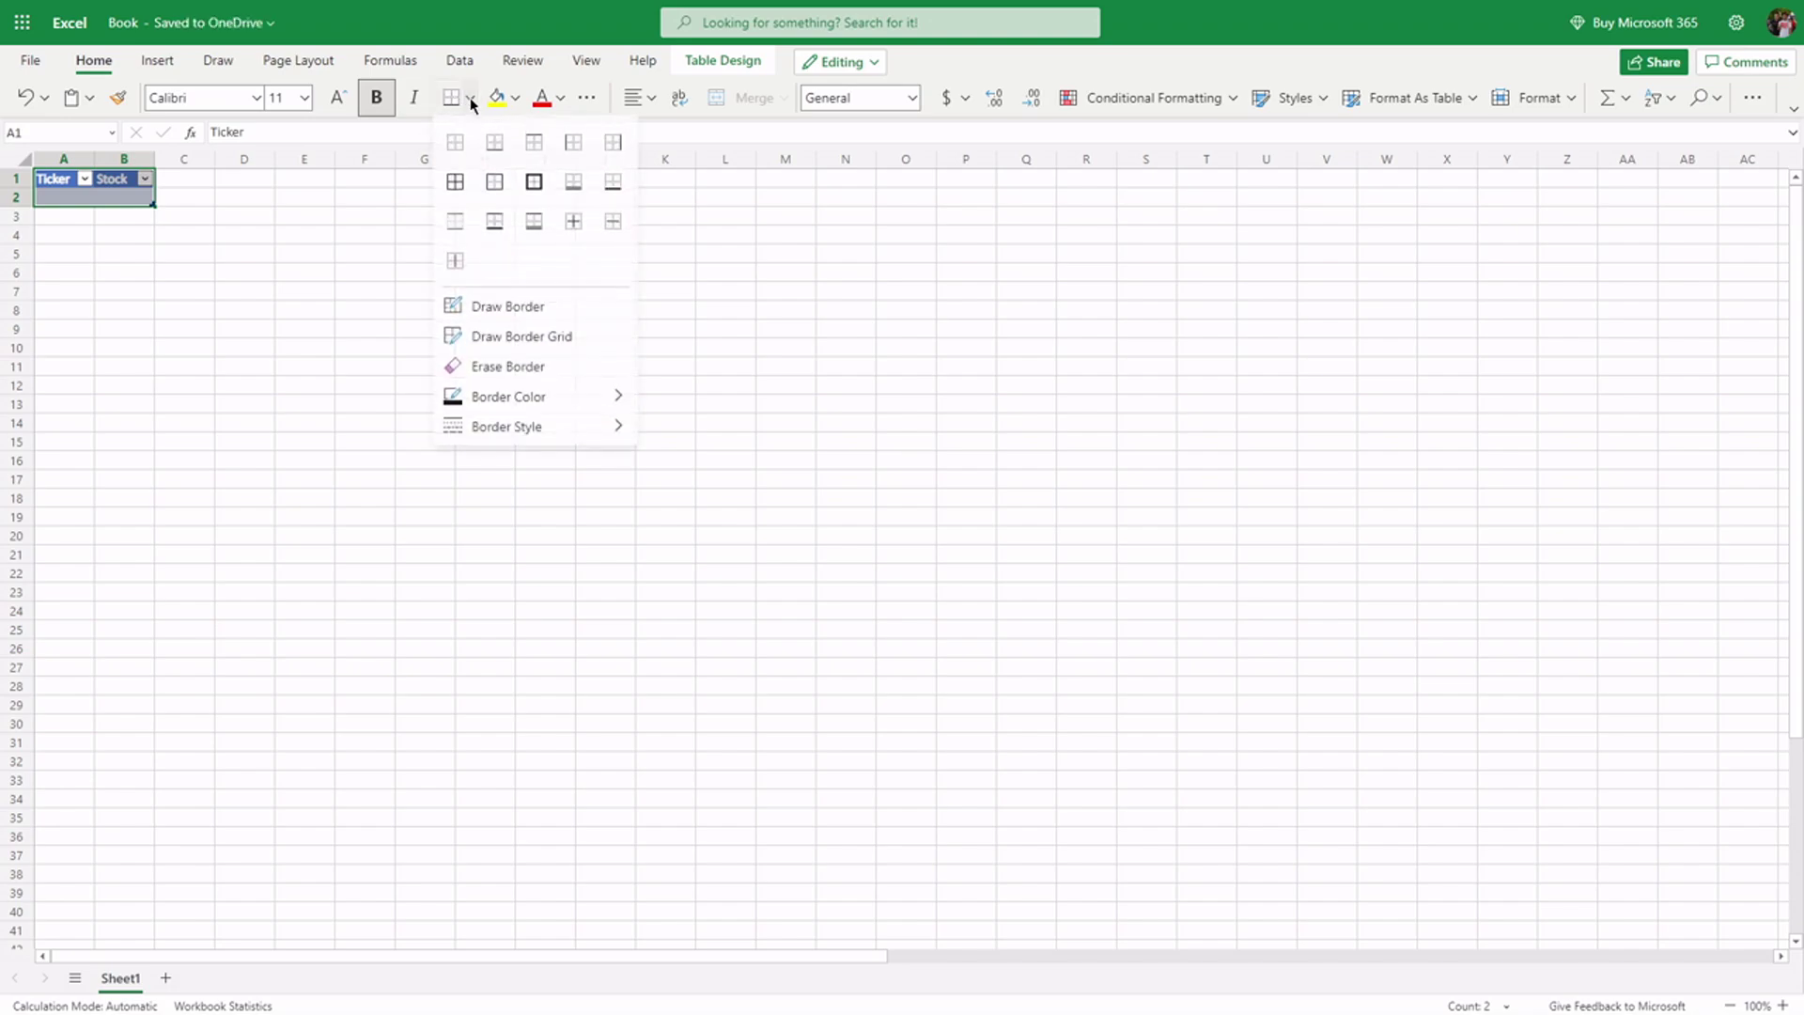
pyautogui.click(457, 184)
pyautogui.click(278, 291)
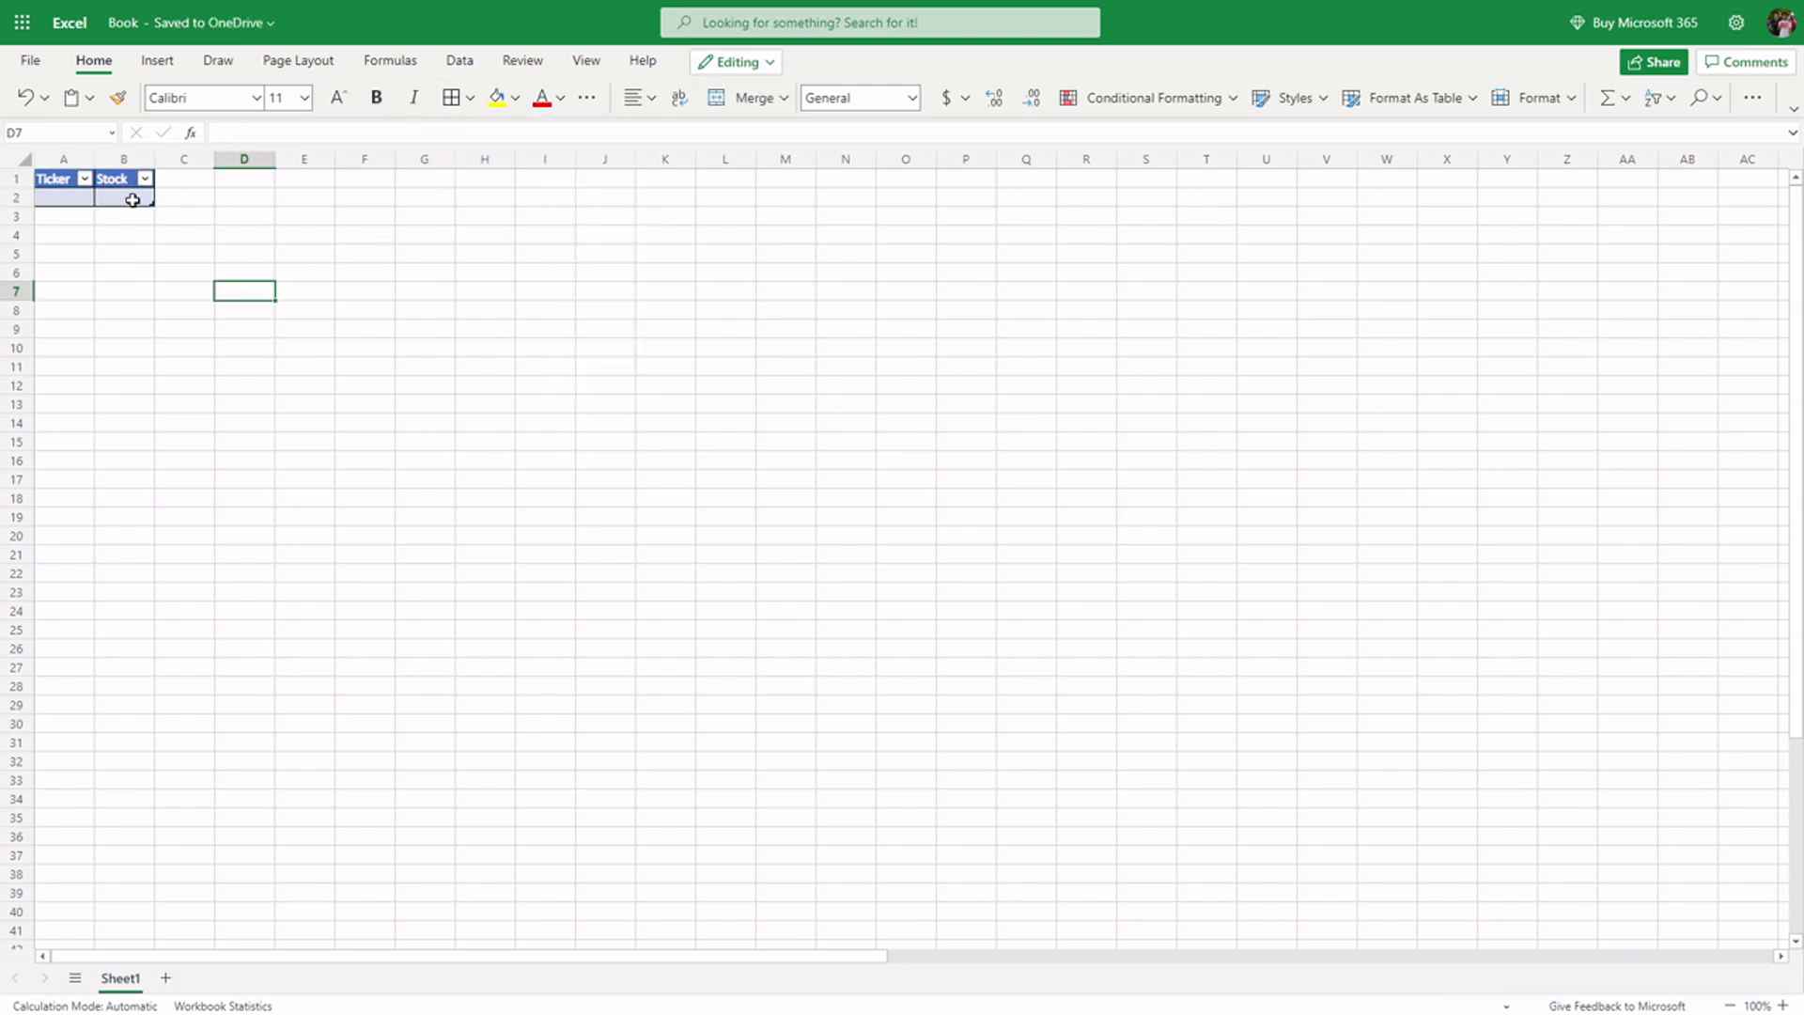
# - Widen the Stock column to about four times its width and autofit the Ticker column
pyautogui.moveTo(155, 160); pyautogui.dragTo(334, 166)
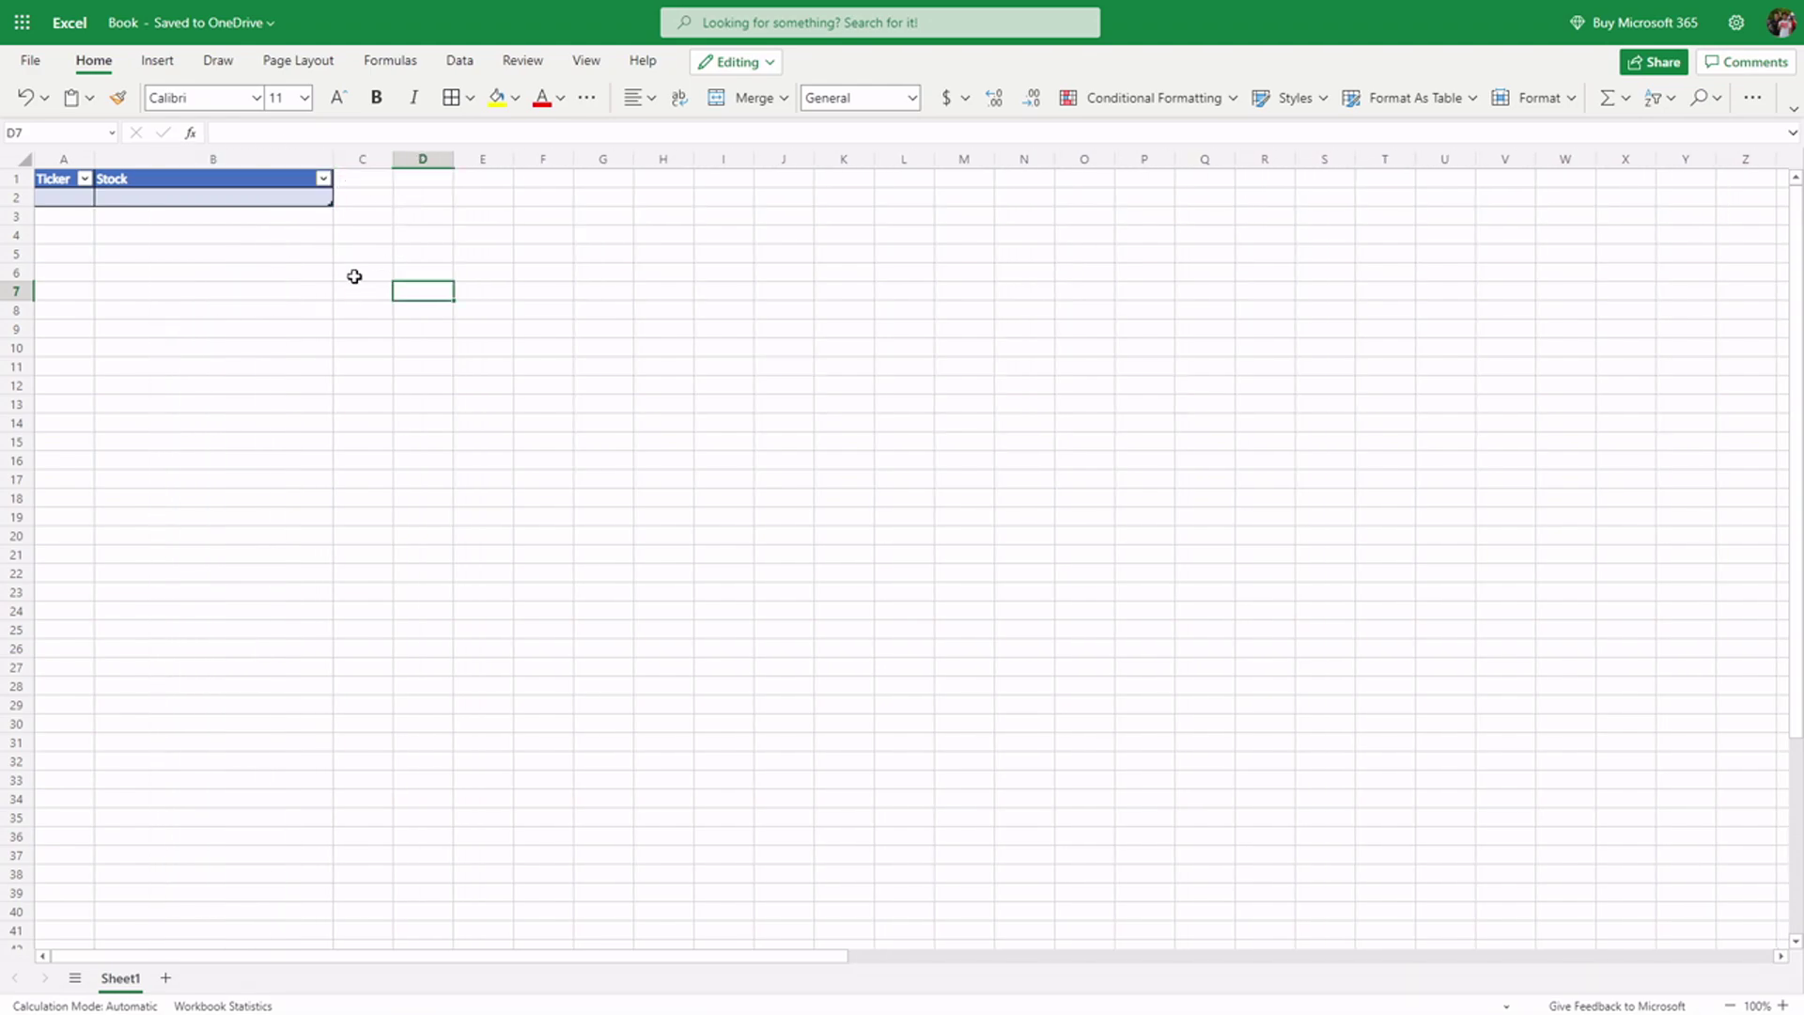
pyautogui.doubleClick(94, 159)
# - Center the header text in row 1
pyautogui.click(21, 180)
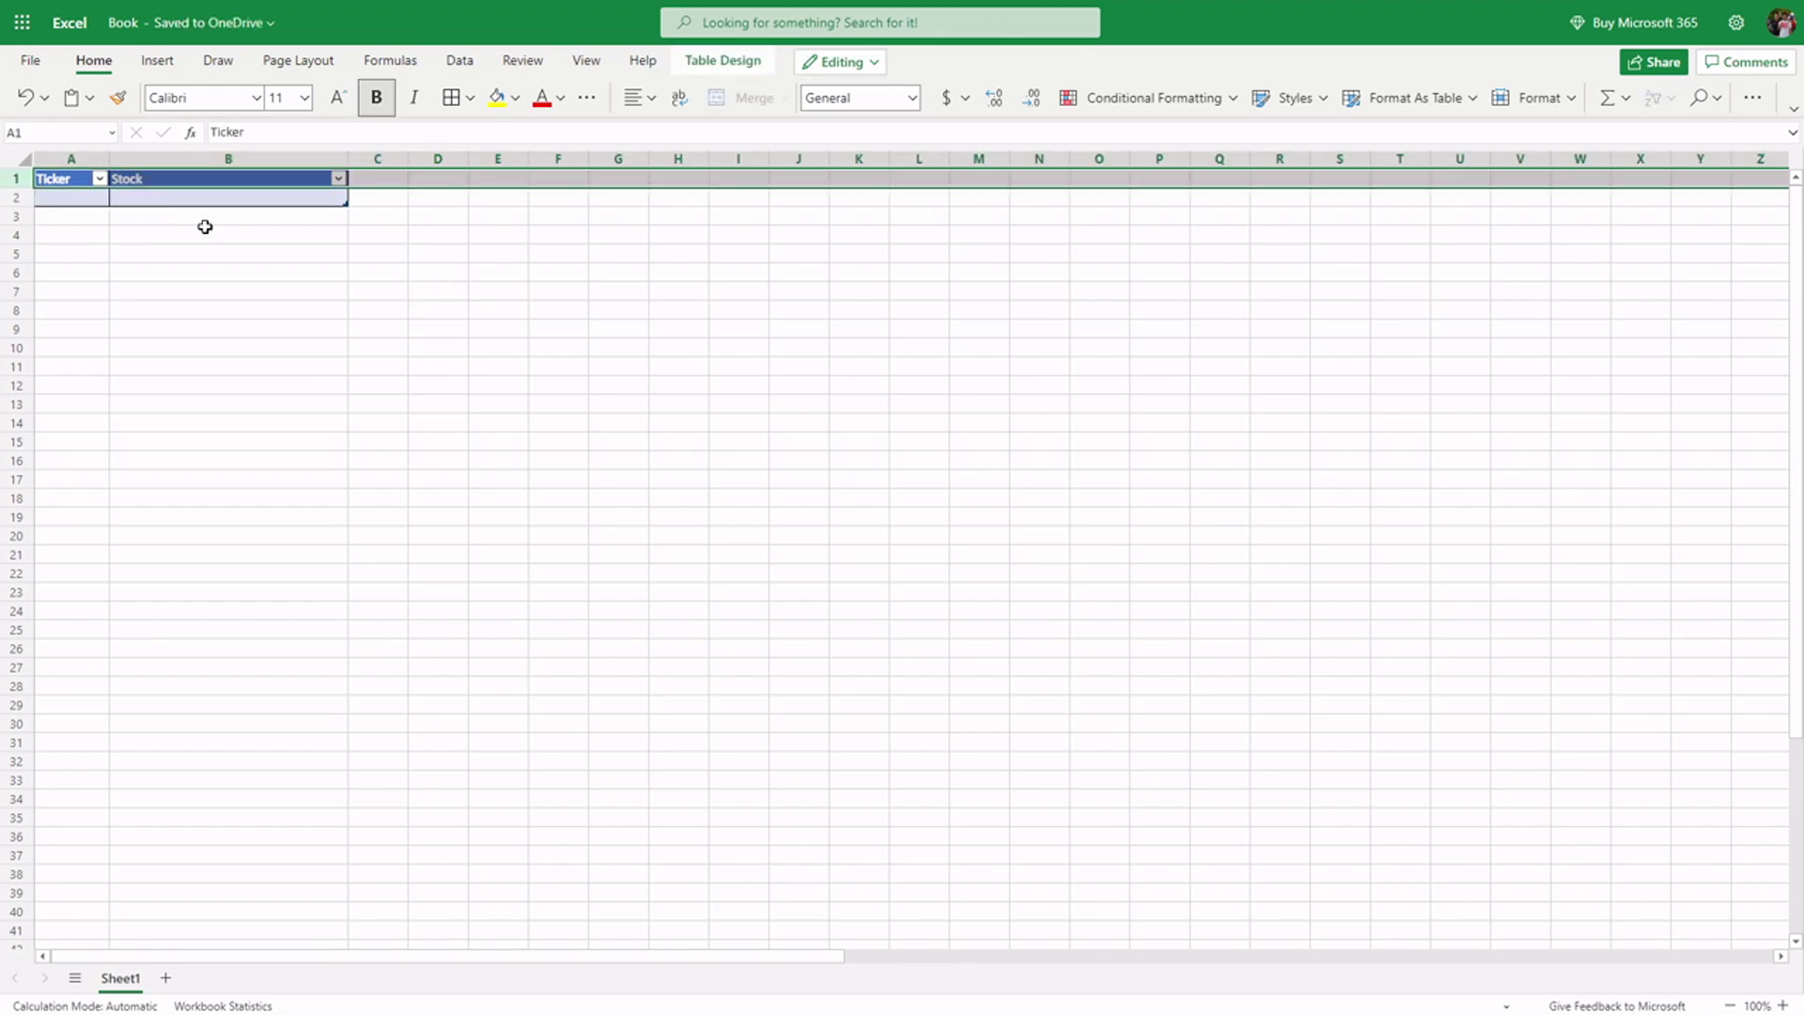
pyautogui.click(654, 103)
pyautogui.click(677, 218)
pyautogui.click(648, 98)
pyautogui.click(674, 169)
pyautogui.click(488, 331)
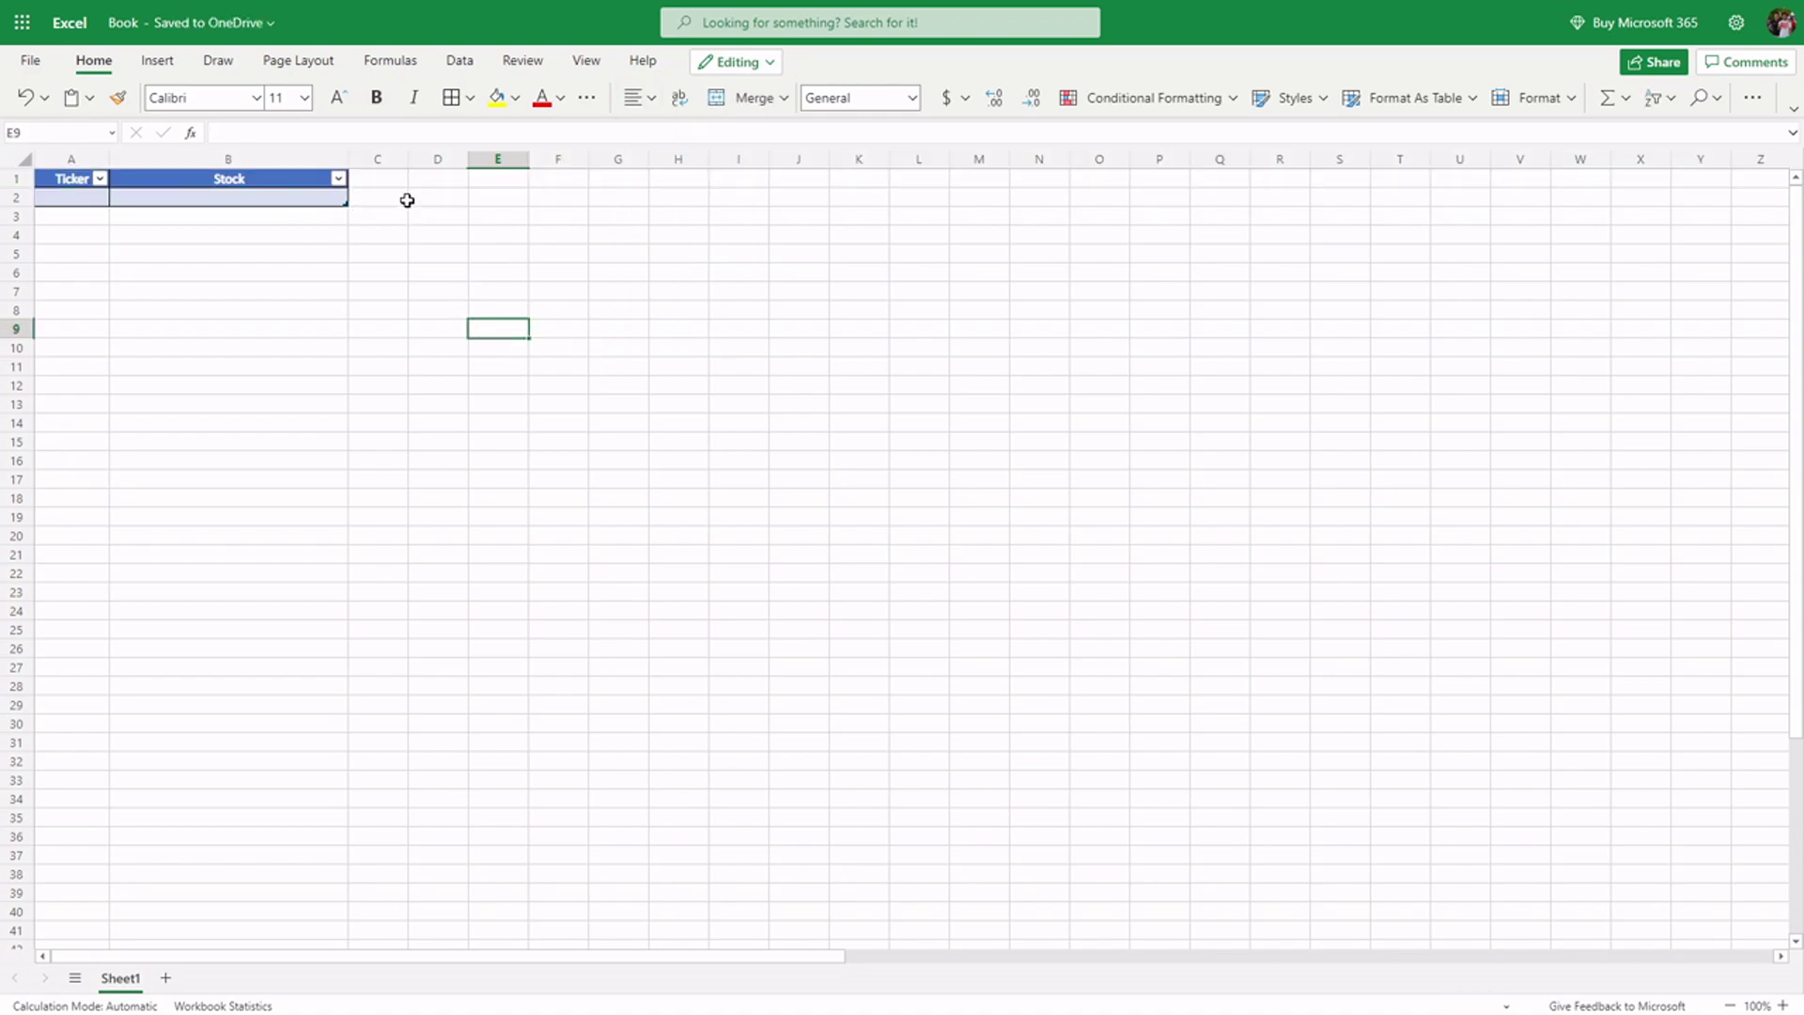
# - Try the plain style without fill colors on the Ticker and Stock table
pyautogui.click(64, 179)
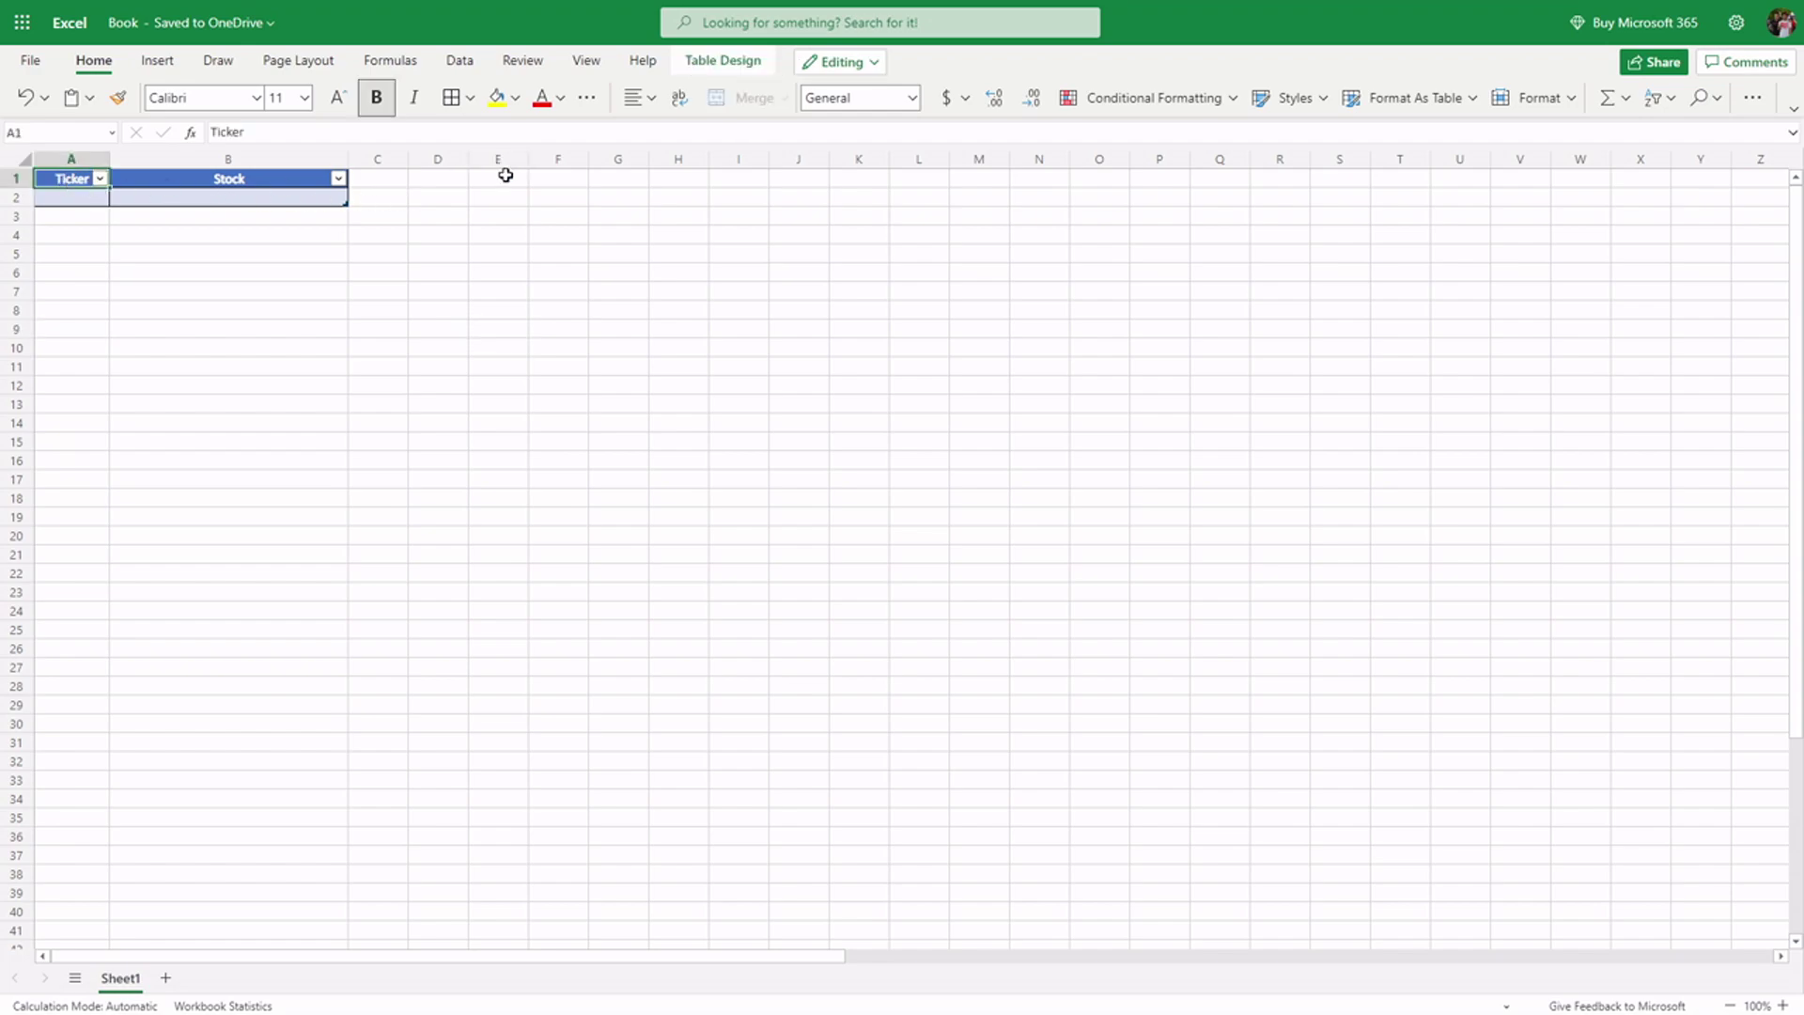
pyautogui.click(720, 64)
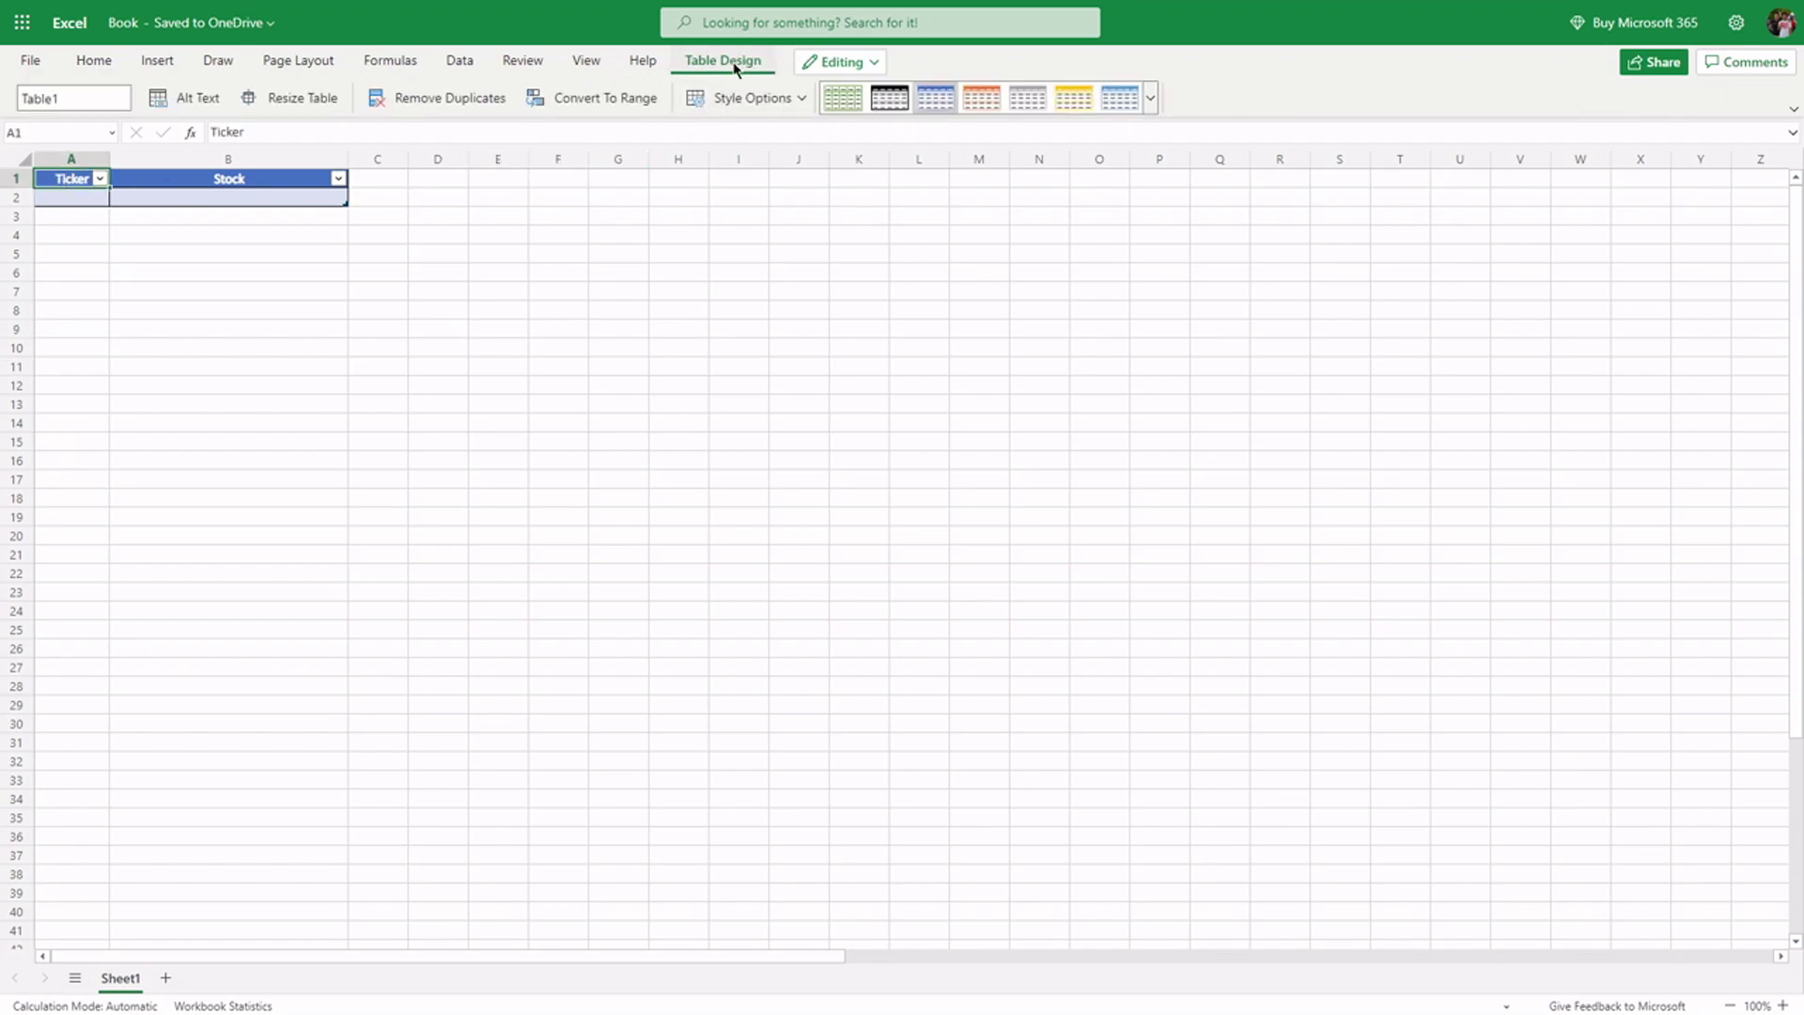
pyautogui.click(1151, 98)
pyautogui.click(707, 166)
pyautogui.click(374, 306)
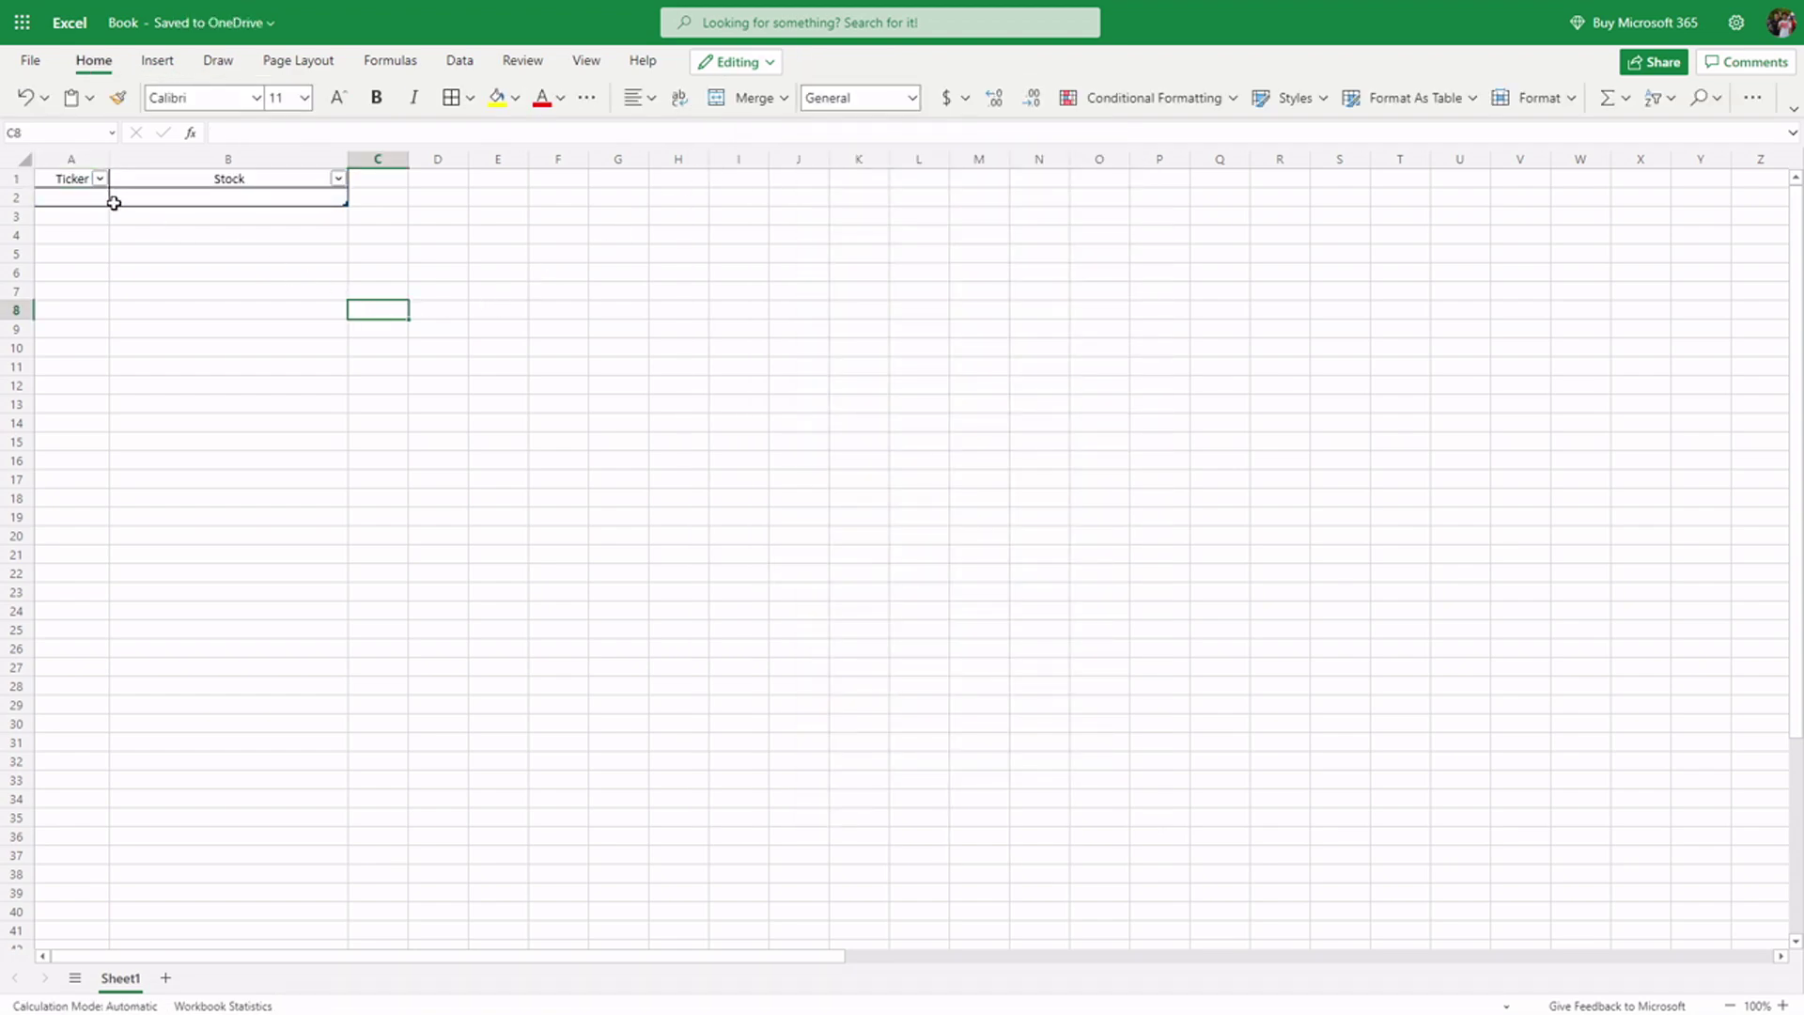
# - Try the grey banded style and the orange-header style on the table
pyautogui.click(68, 180)
pyautogui.click(712, 64)
pyautogui.click(890, 98)
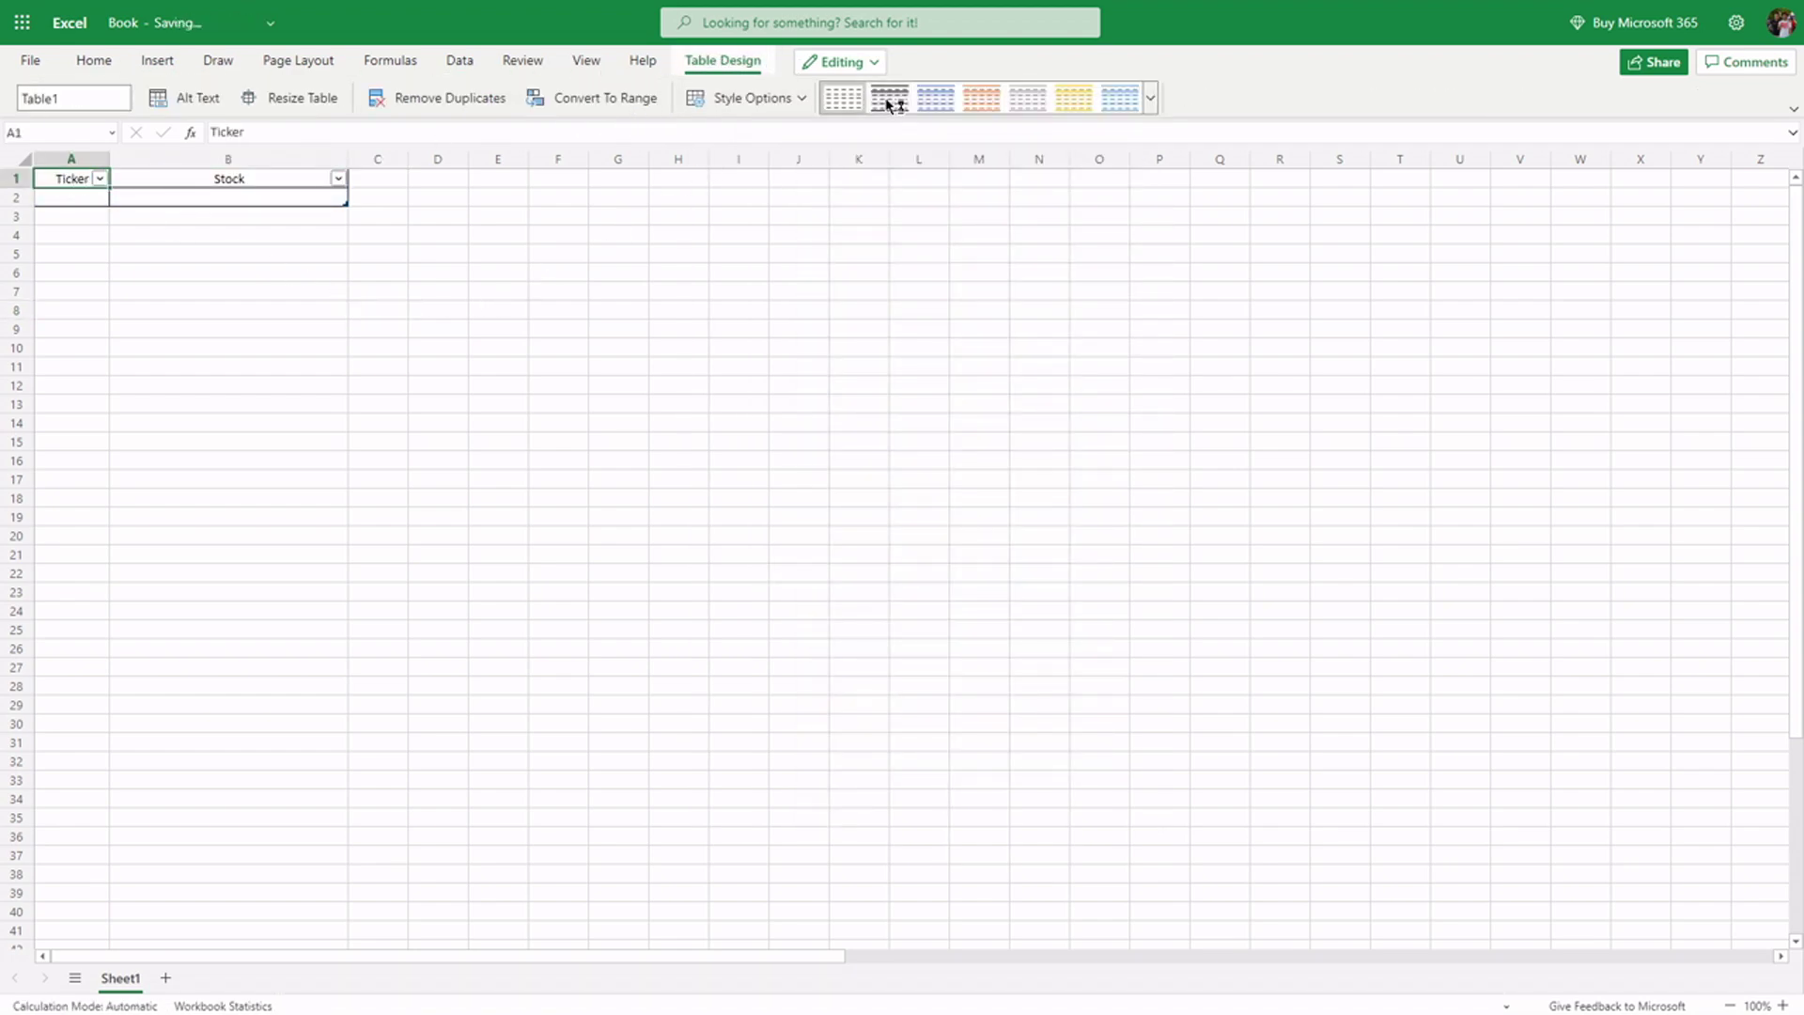
pyautogui.click(1150, 101)
pyautogui.click(934, 239)
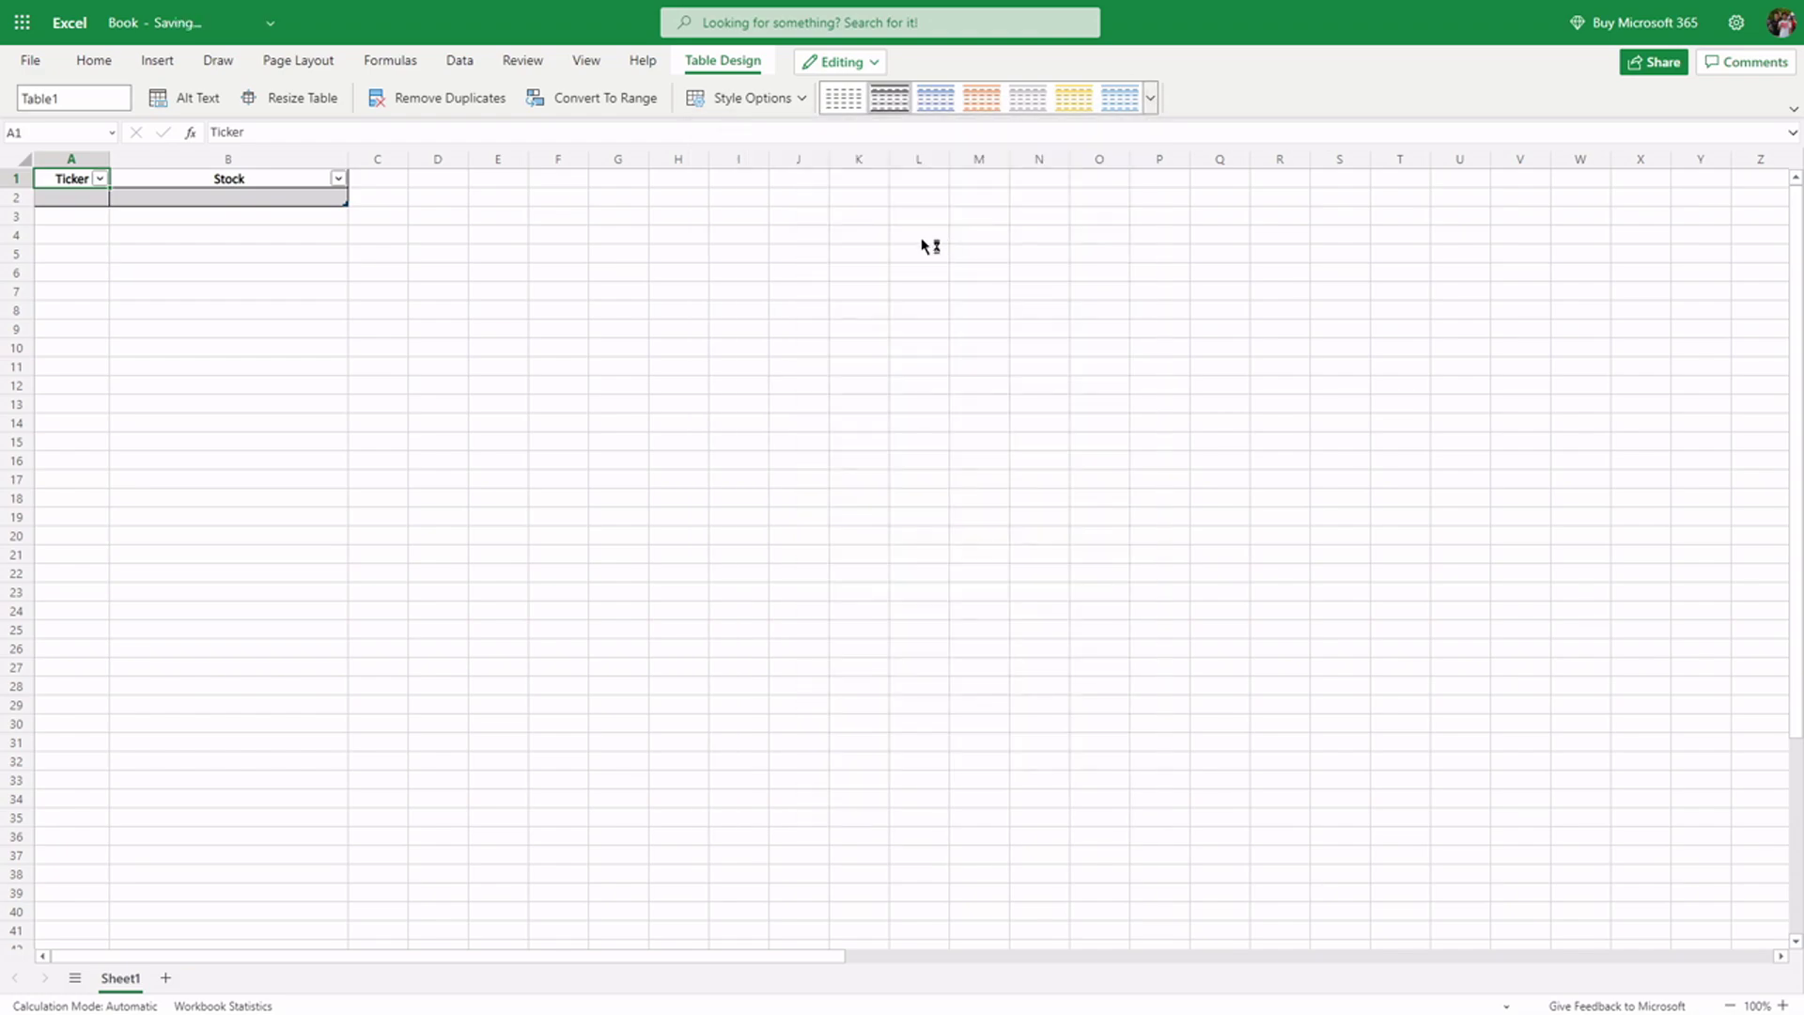
pyautogui.click(381, 290)
# - Apply the table style with a solid black header row and white header text
pyautogui.click(81, 179)
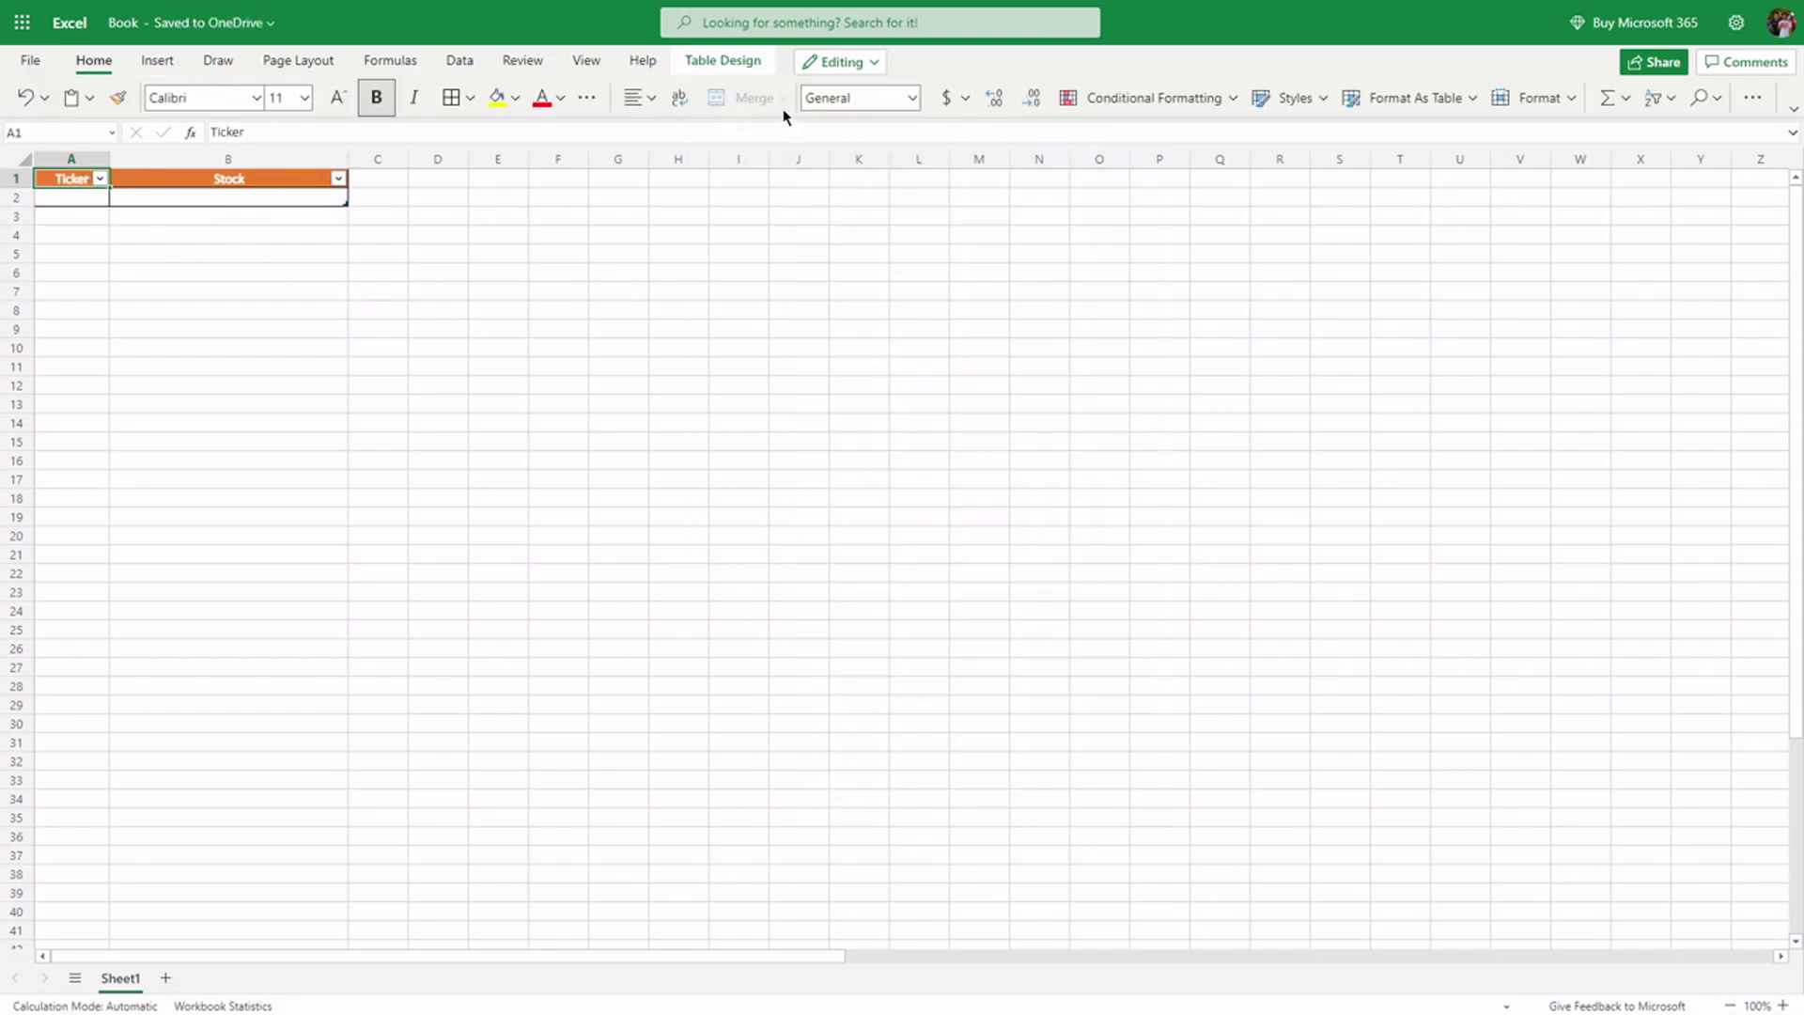
pyautogui.click(759, 62)
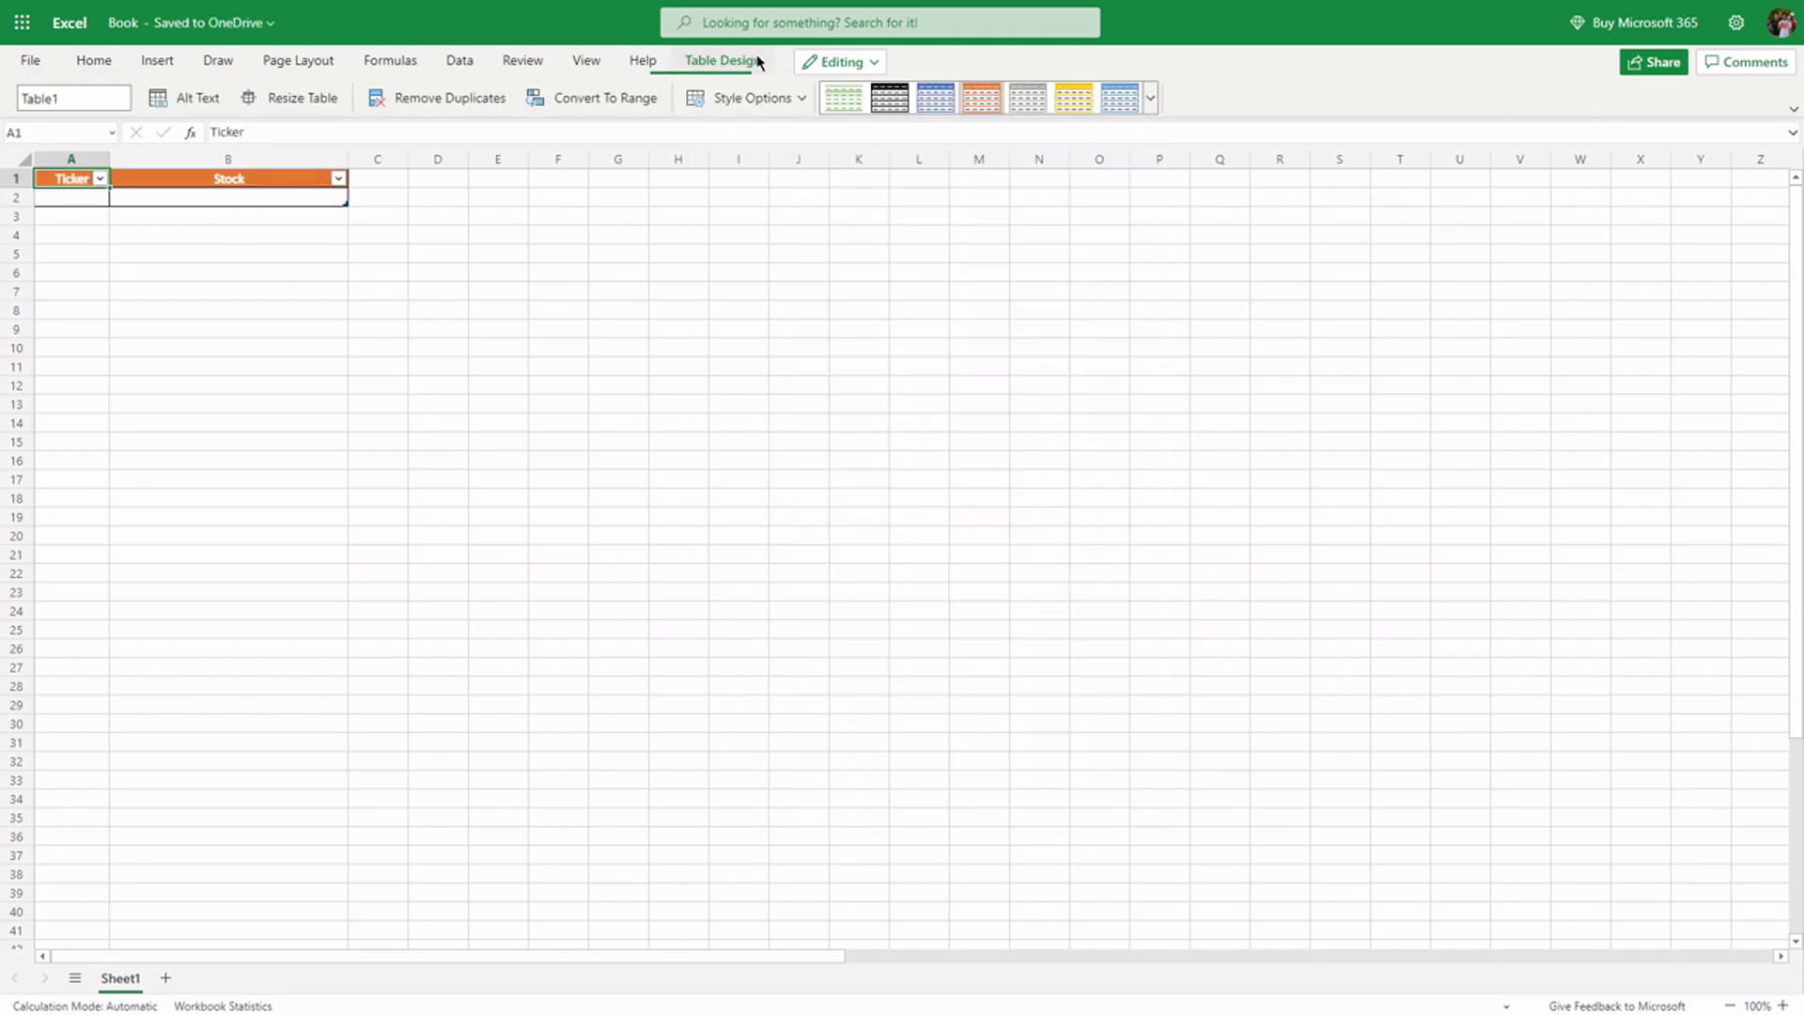
pyautogui.click(1150, 99)
pyautogui.click(791, 239)
pyautogui.click(197, 310)
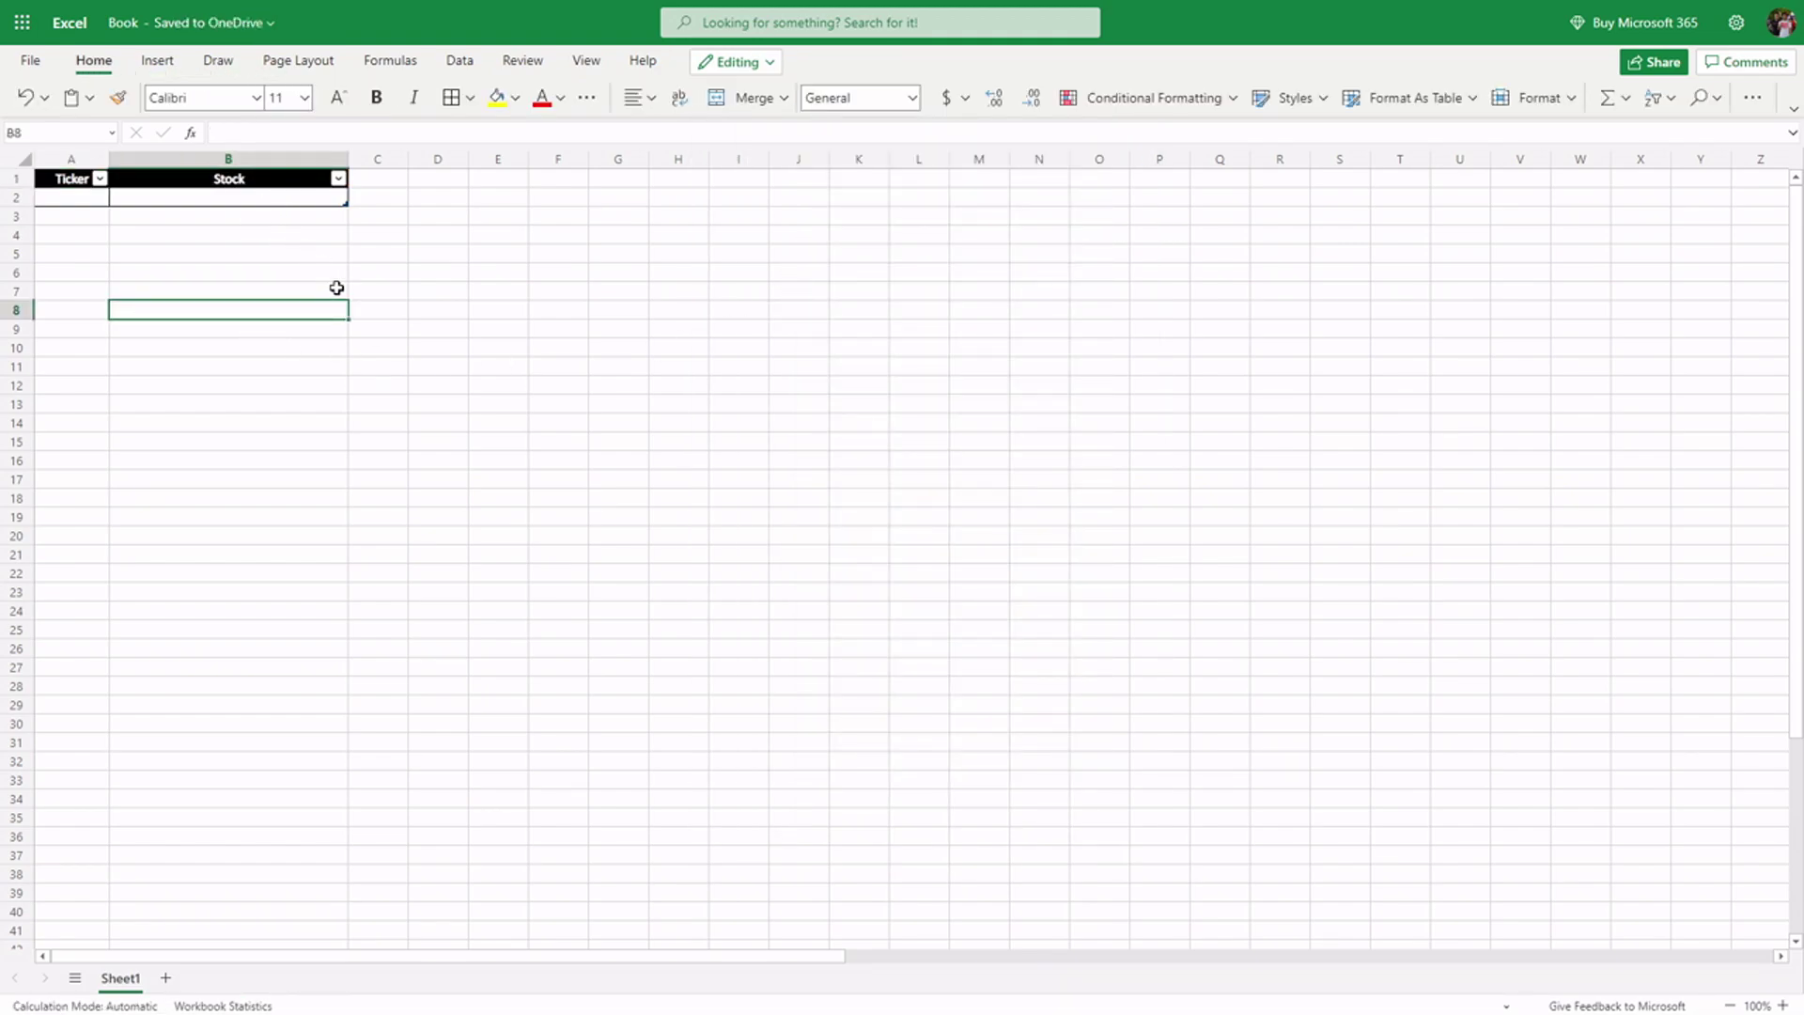
# - Enter Aboitiz Power as the first entry in the Stock column, cell B2
pyautogui.click(251, 201)
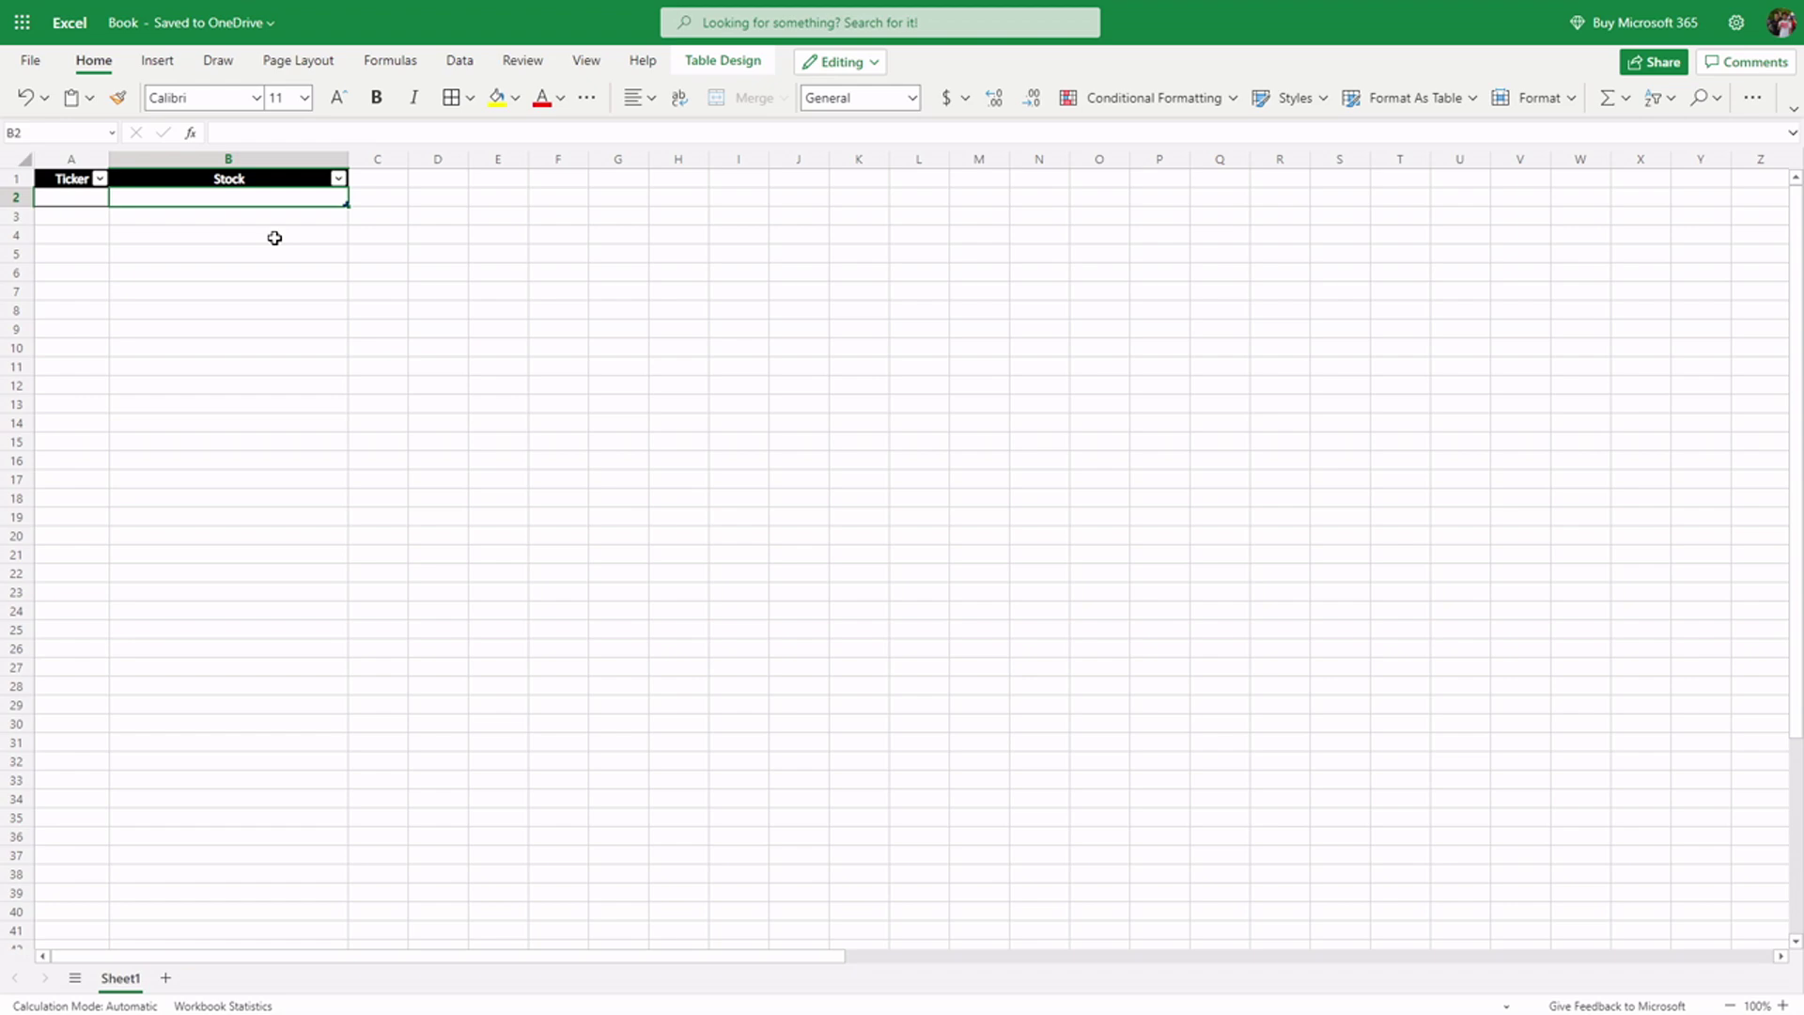
pyautogui.write('Abo')
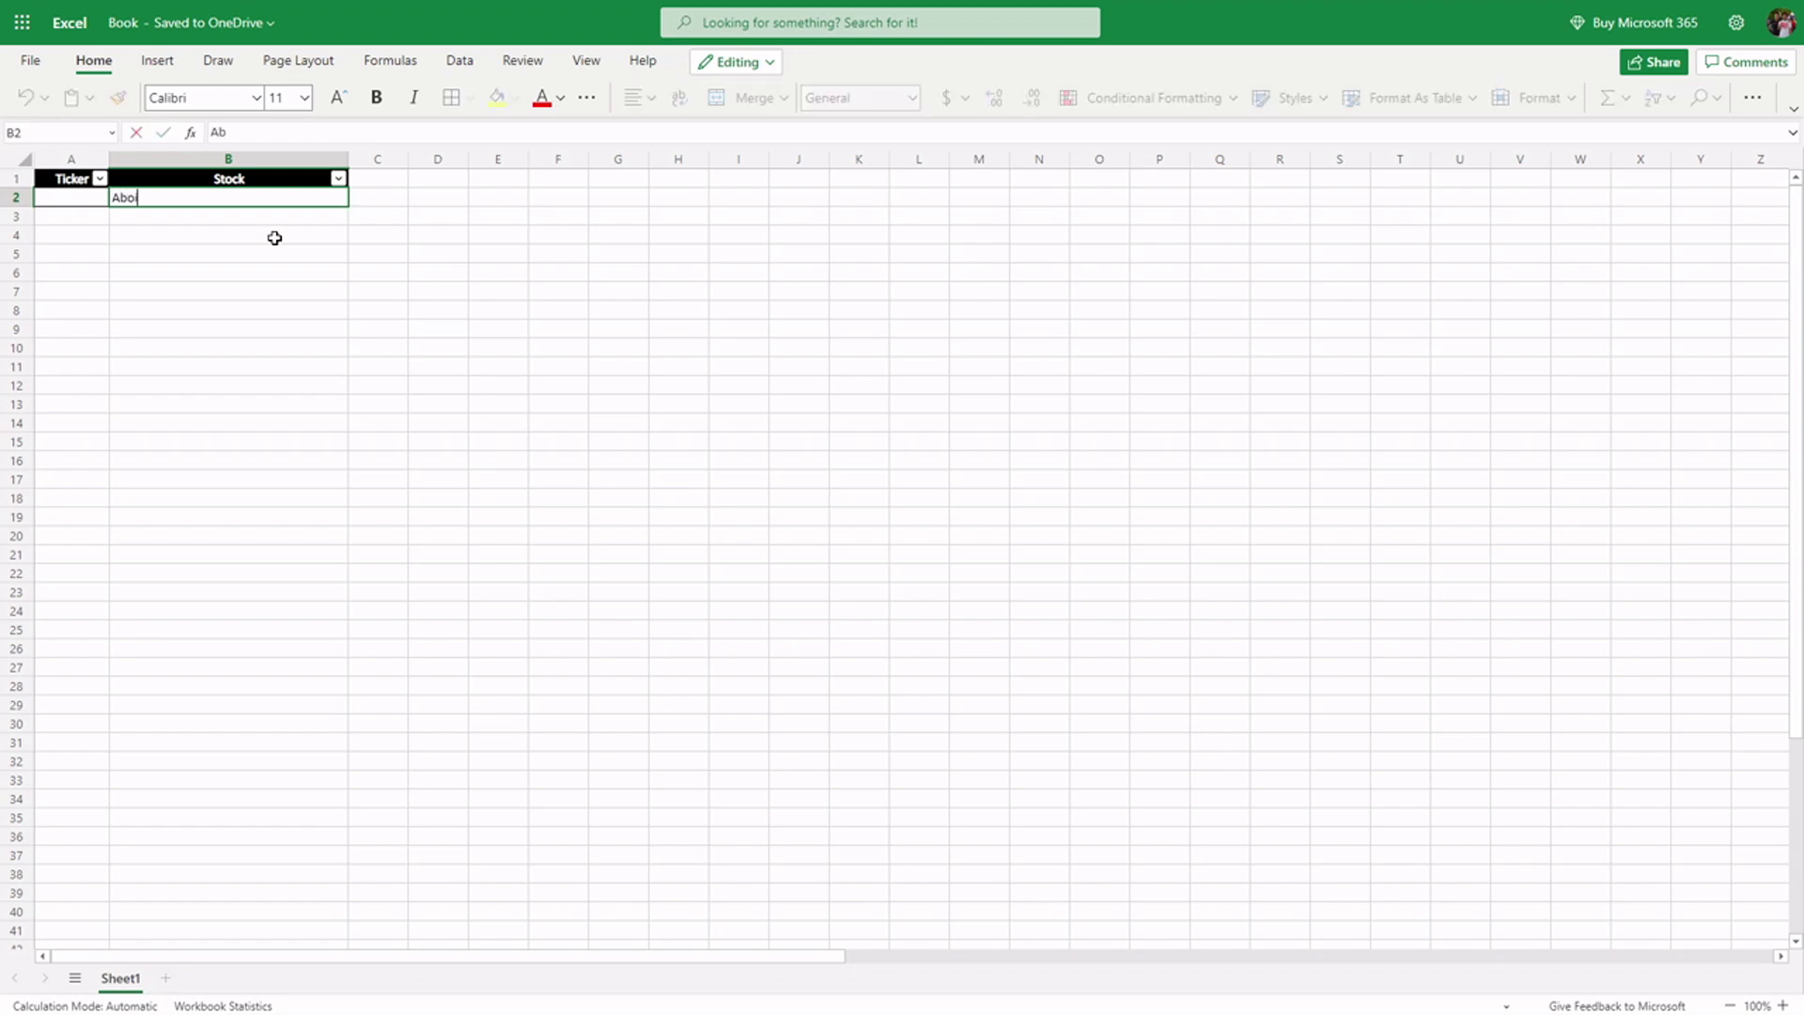
pyautogui.write('itiz Power')
pyautogui.press('Return')
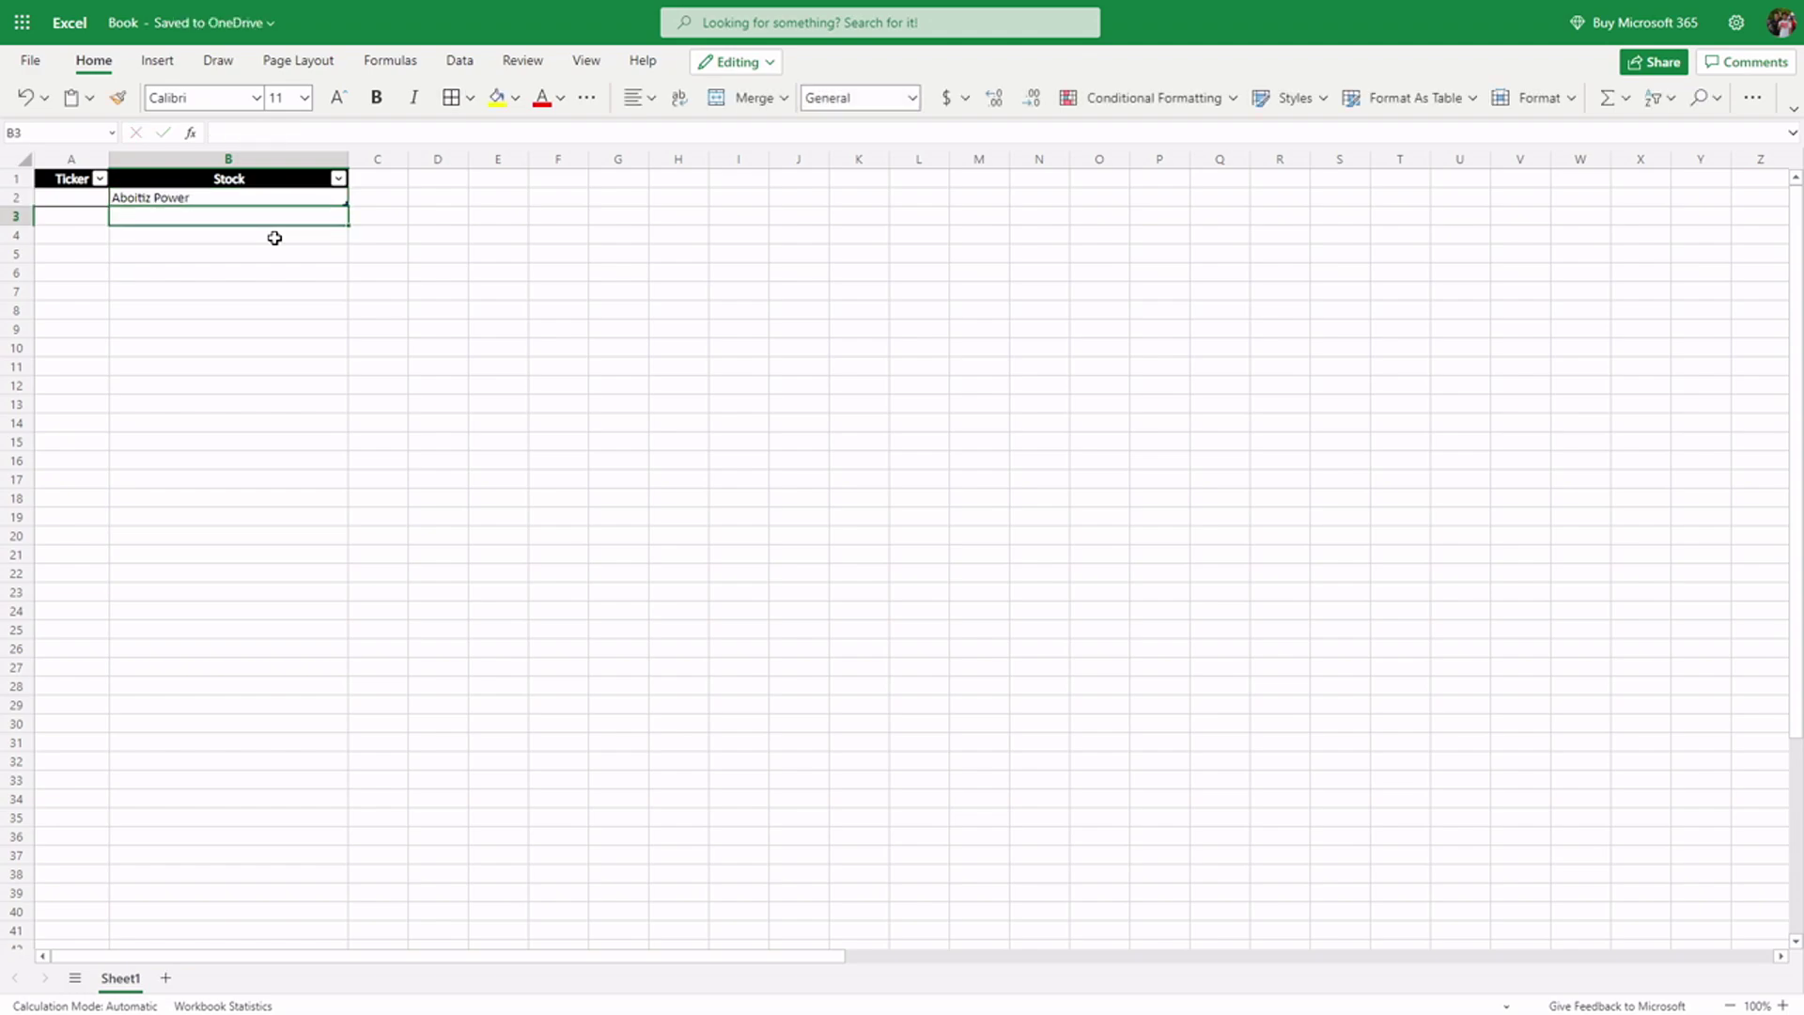
# - Convert B2 to the Stocks data type, matching it to ABOITIZ POWER CORP. on the Philippine Stock Exchange (AP) after reviewing that match's details
pyautogui.click(248, 200)
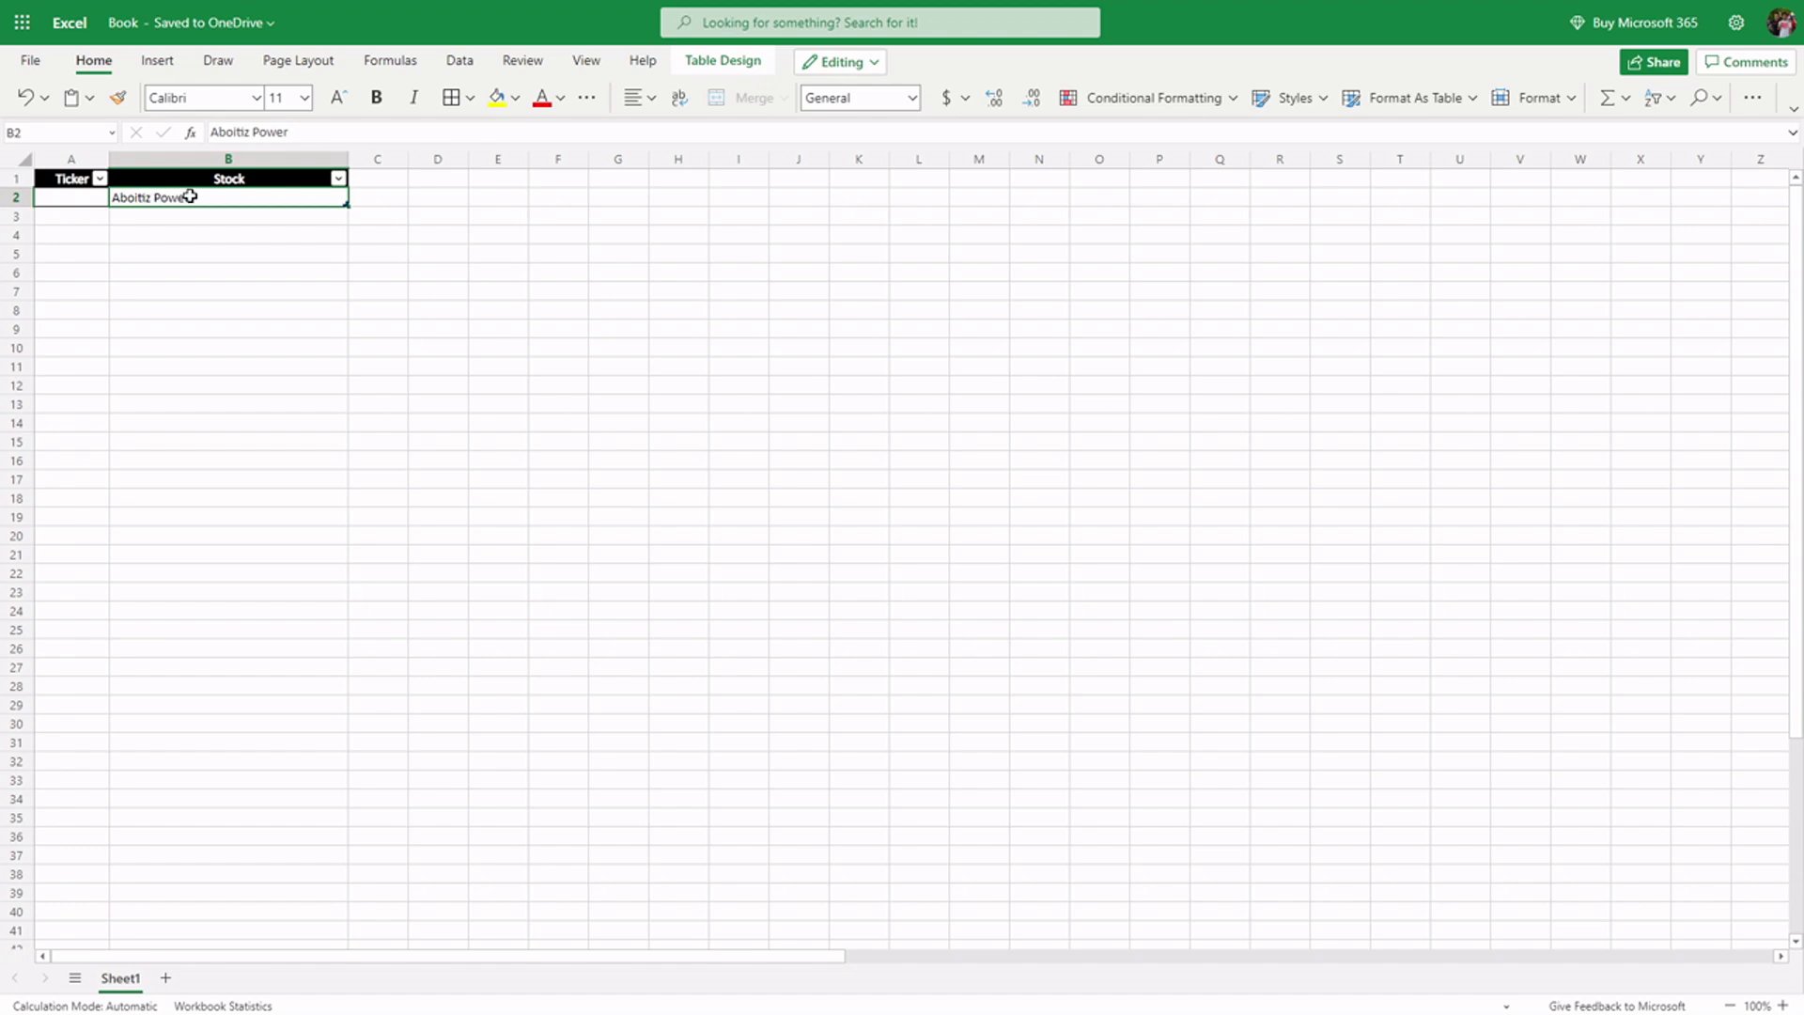
pyautogui.click(472, 64)
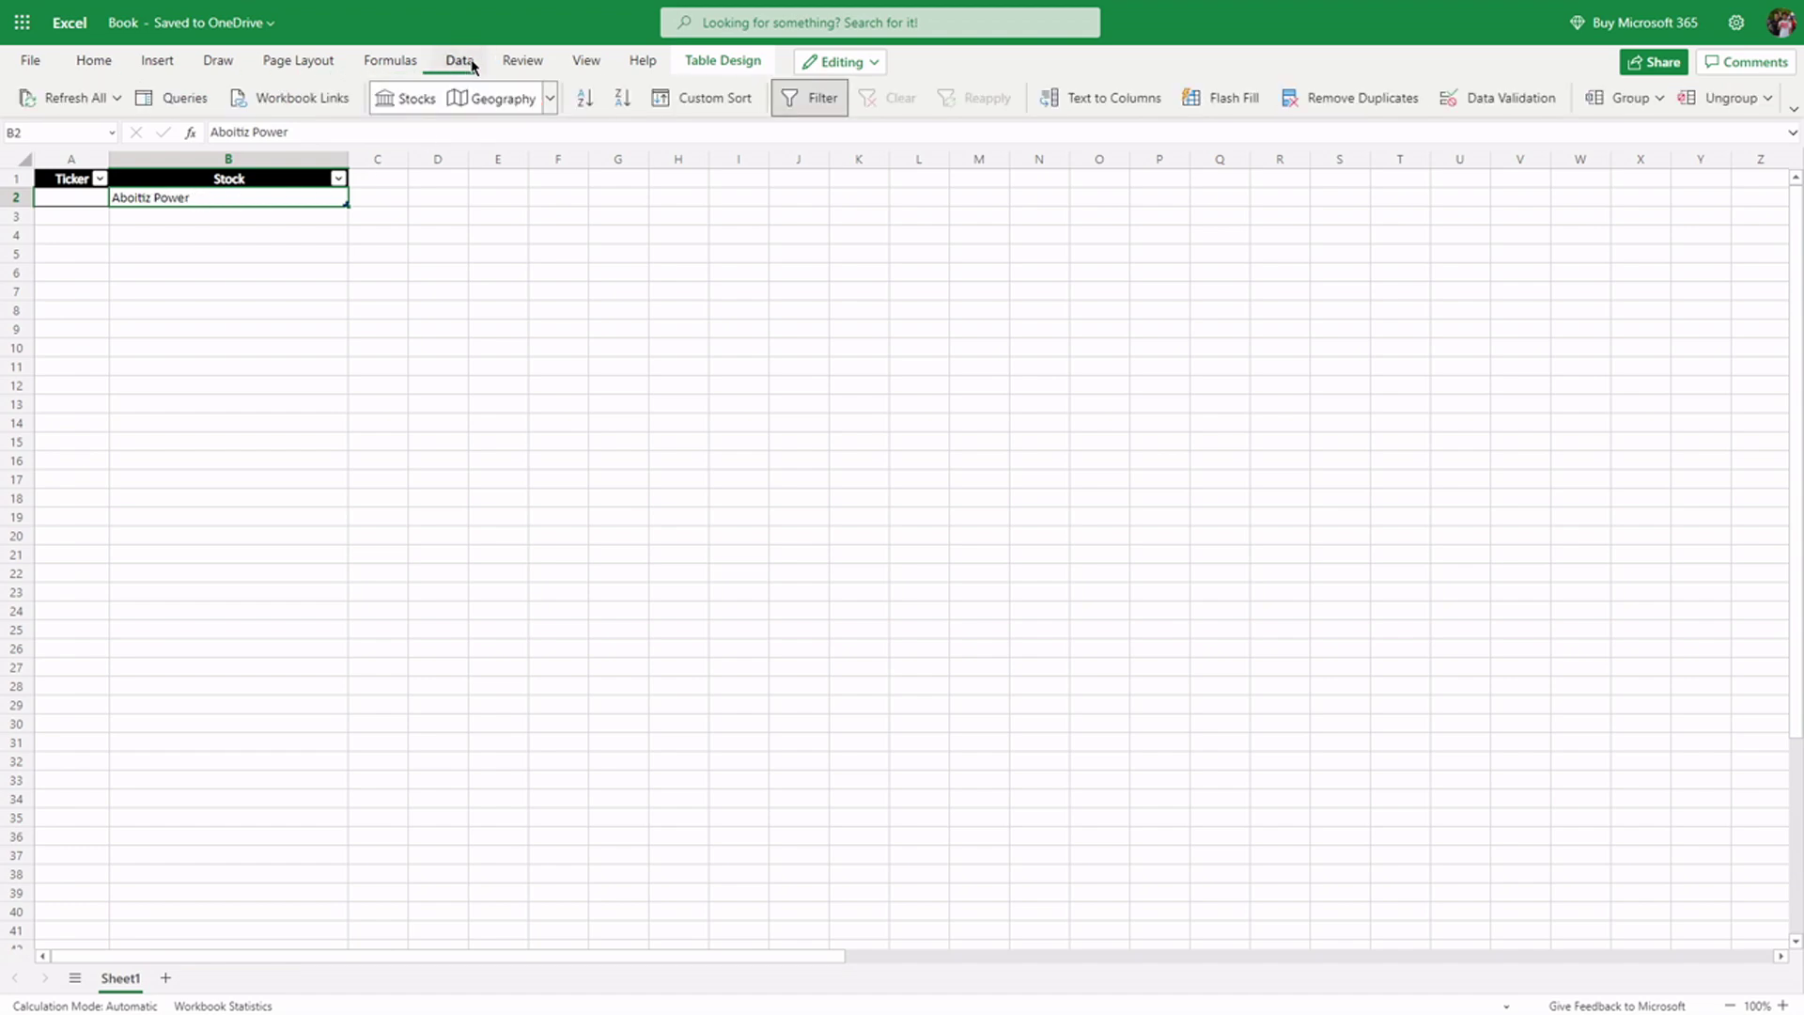
pyautogui.click(402, 99)
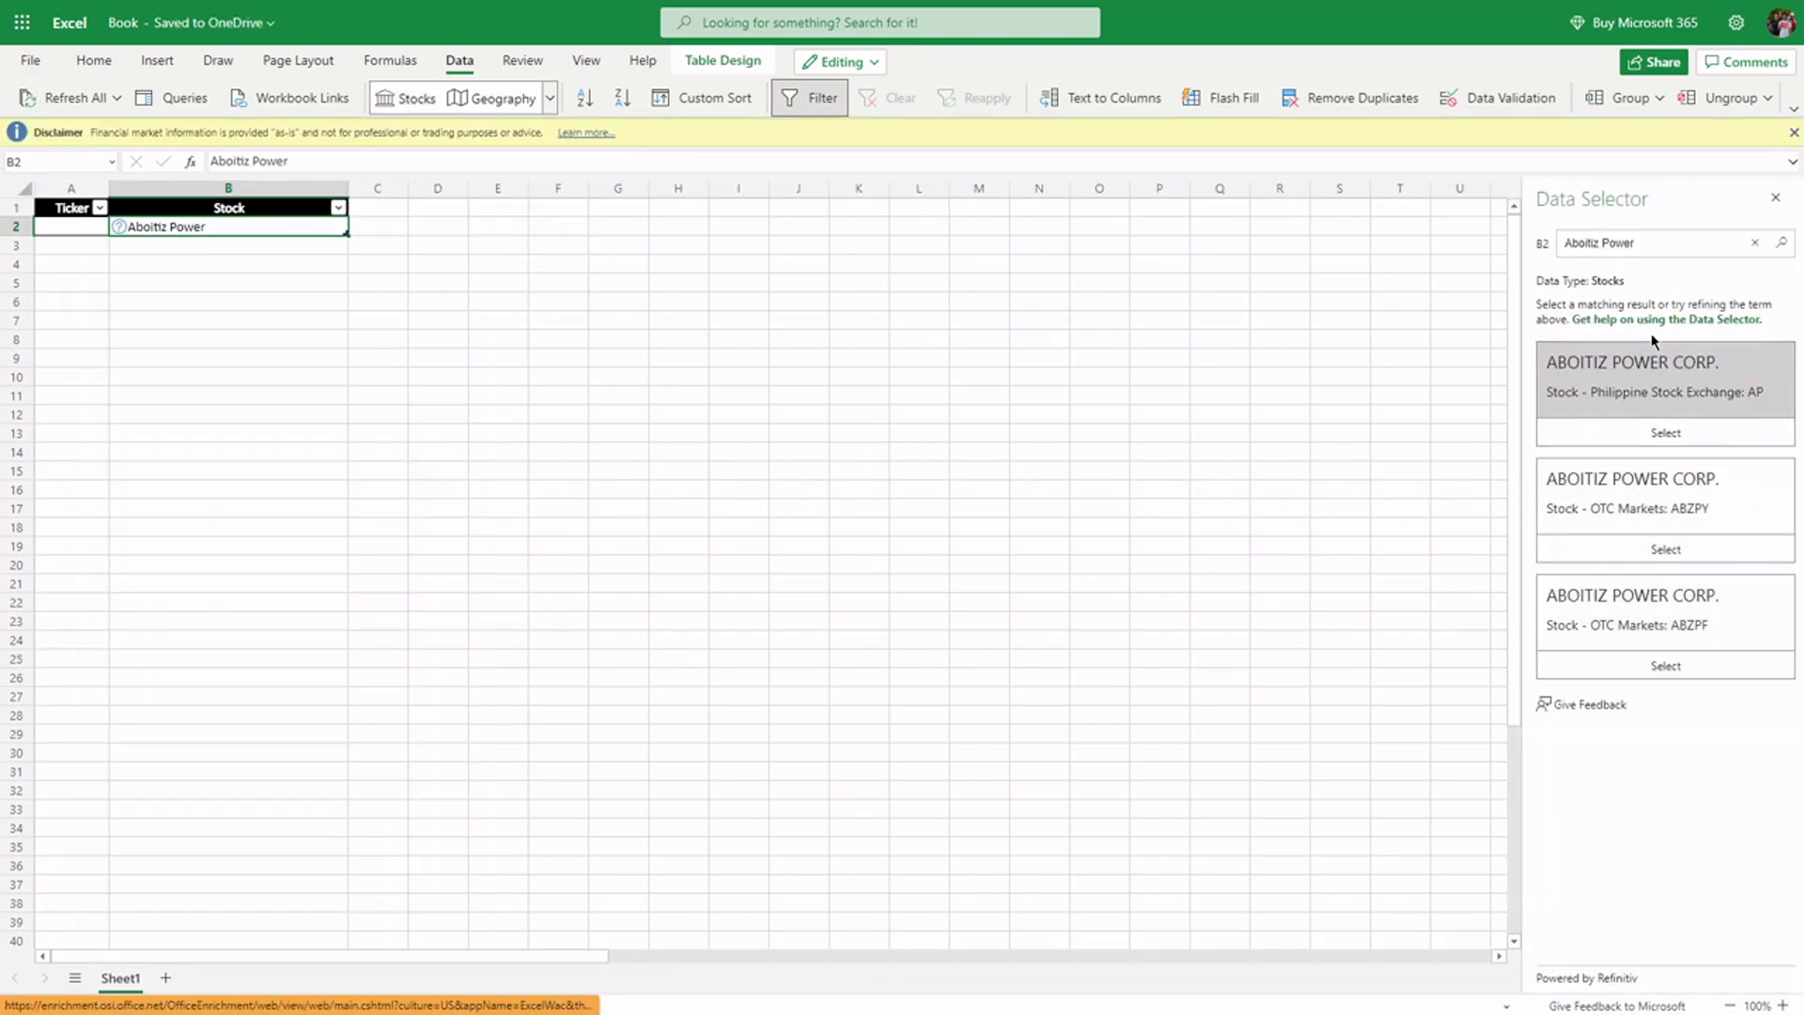
pyautogui.click(1746, 383)
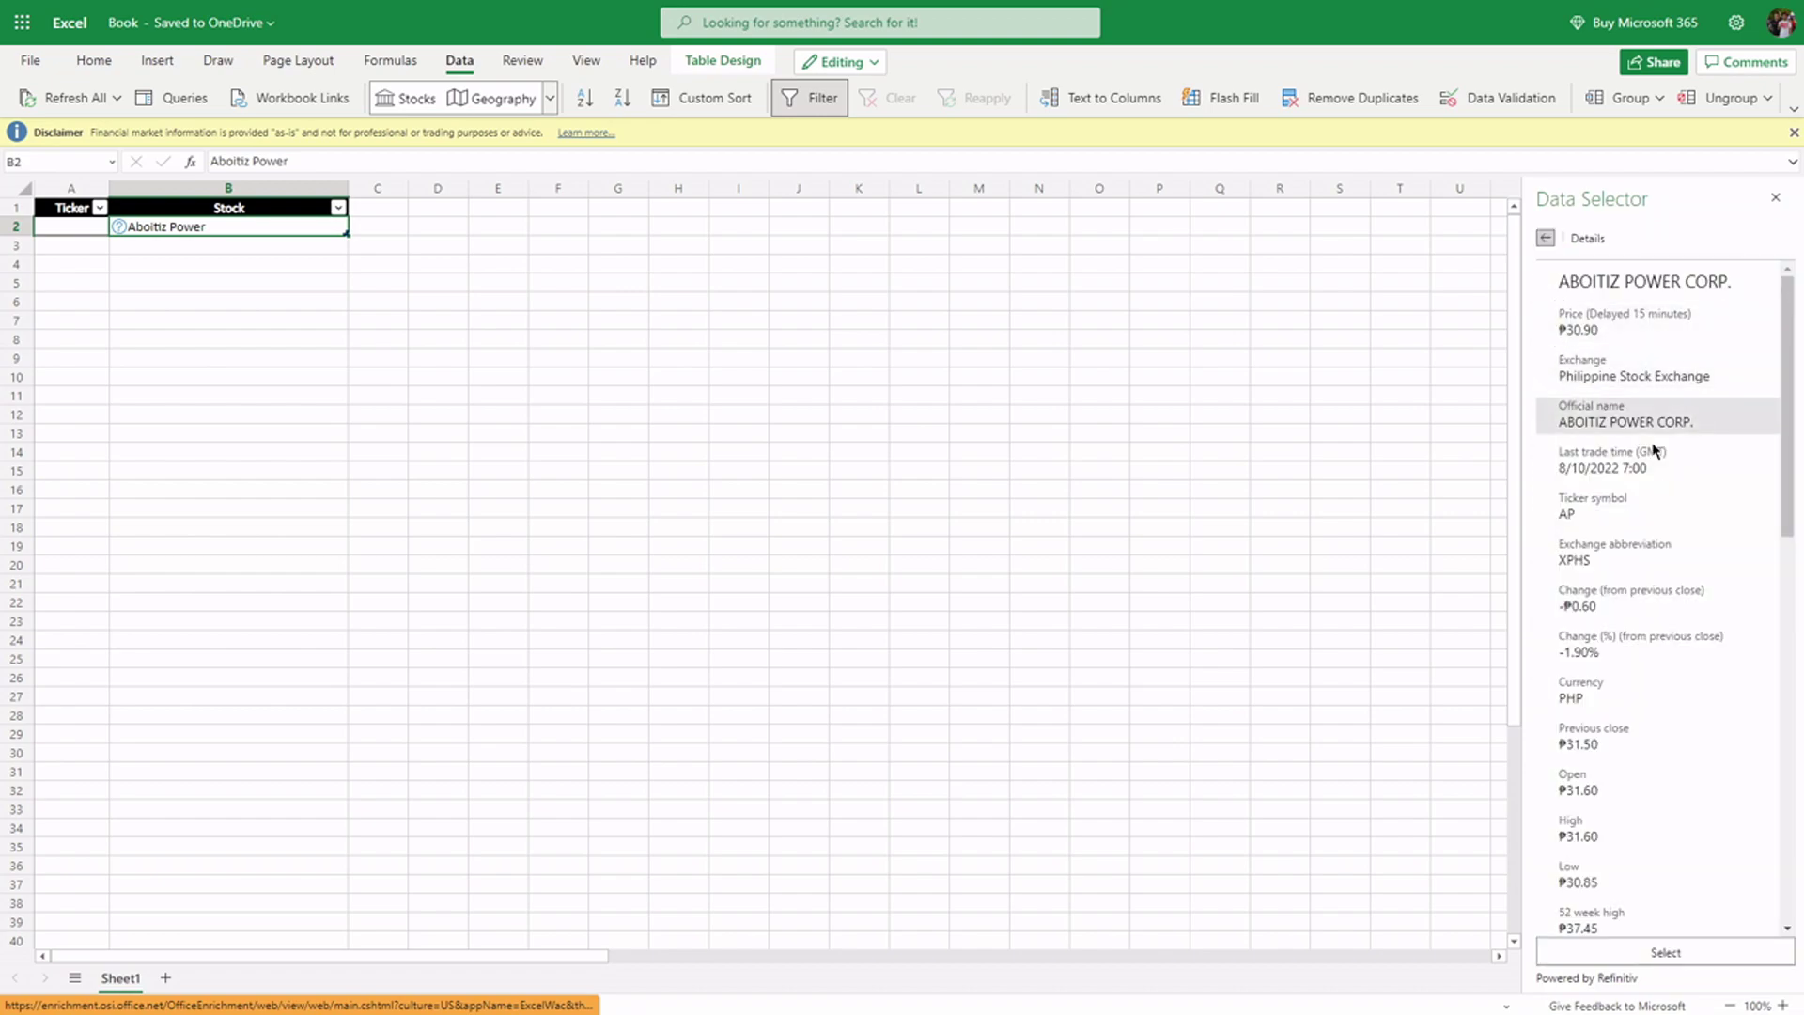
pyautogui.scroll(-10, 1736, 584)
pyautogui.scroll(10, 1688, 794)
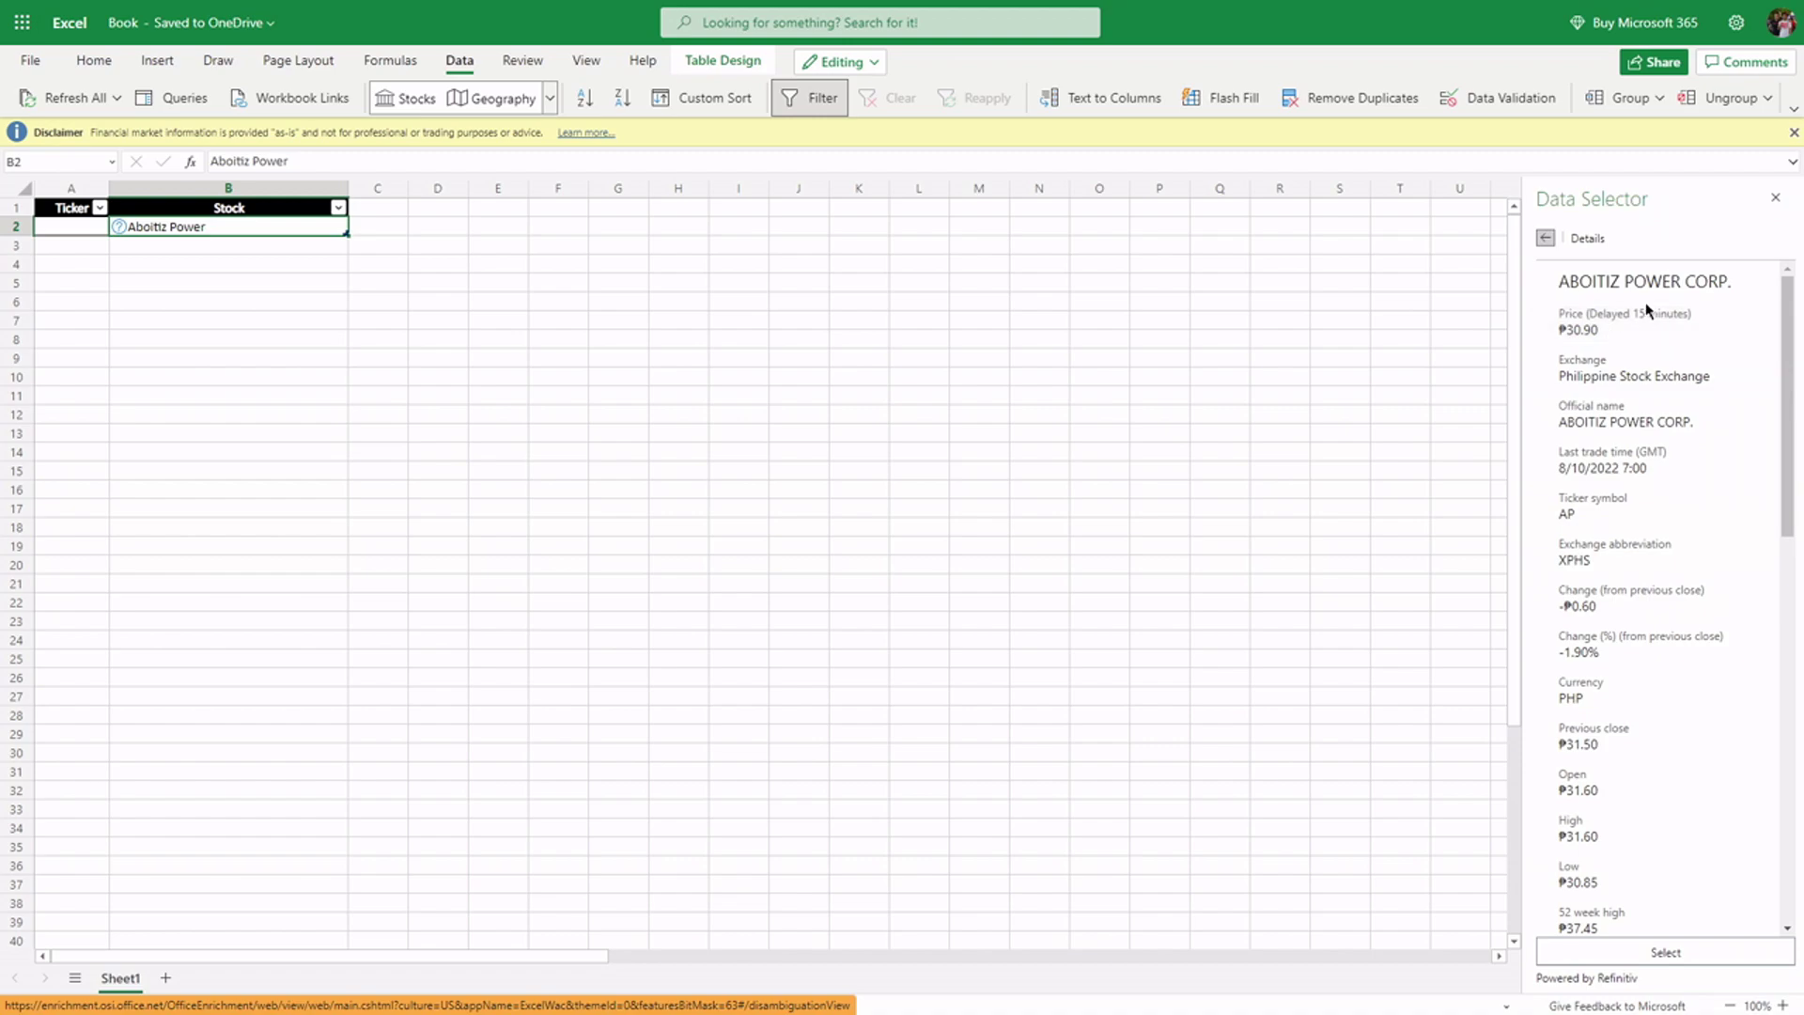
pyautogui.click(1546, 237)
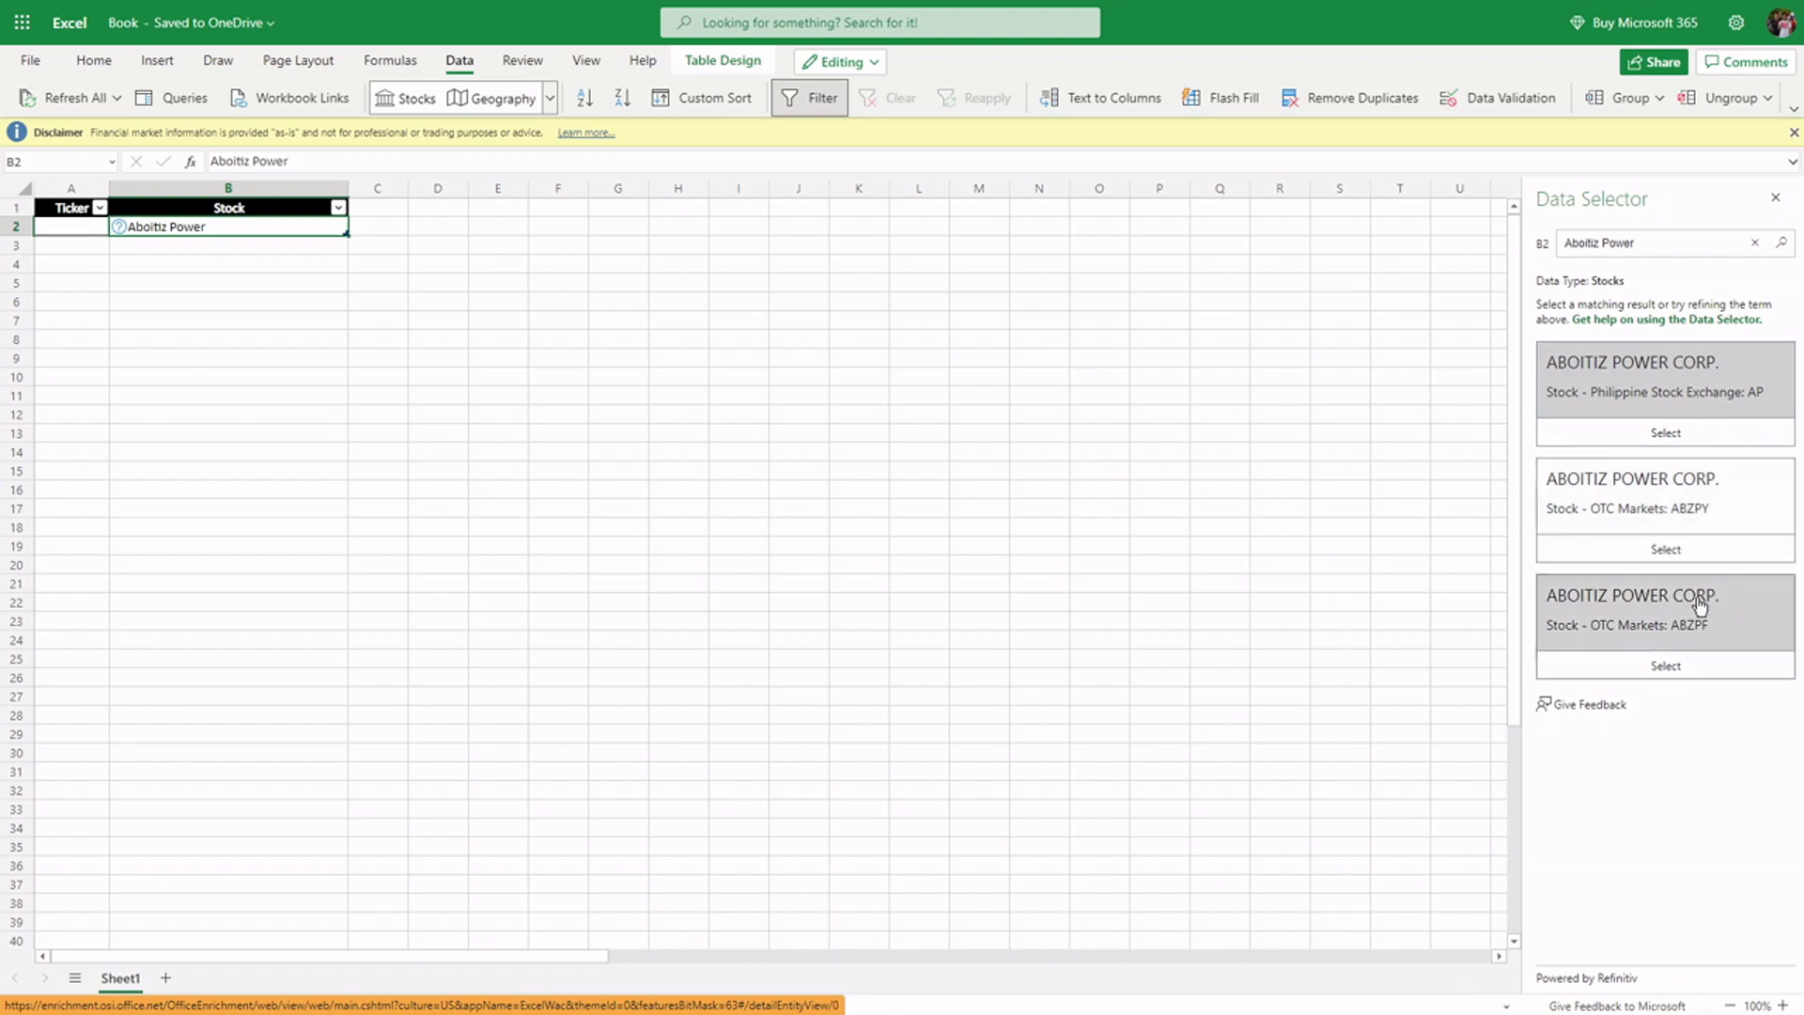
pyautogui.click(1714, 434)
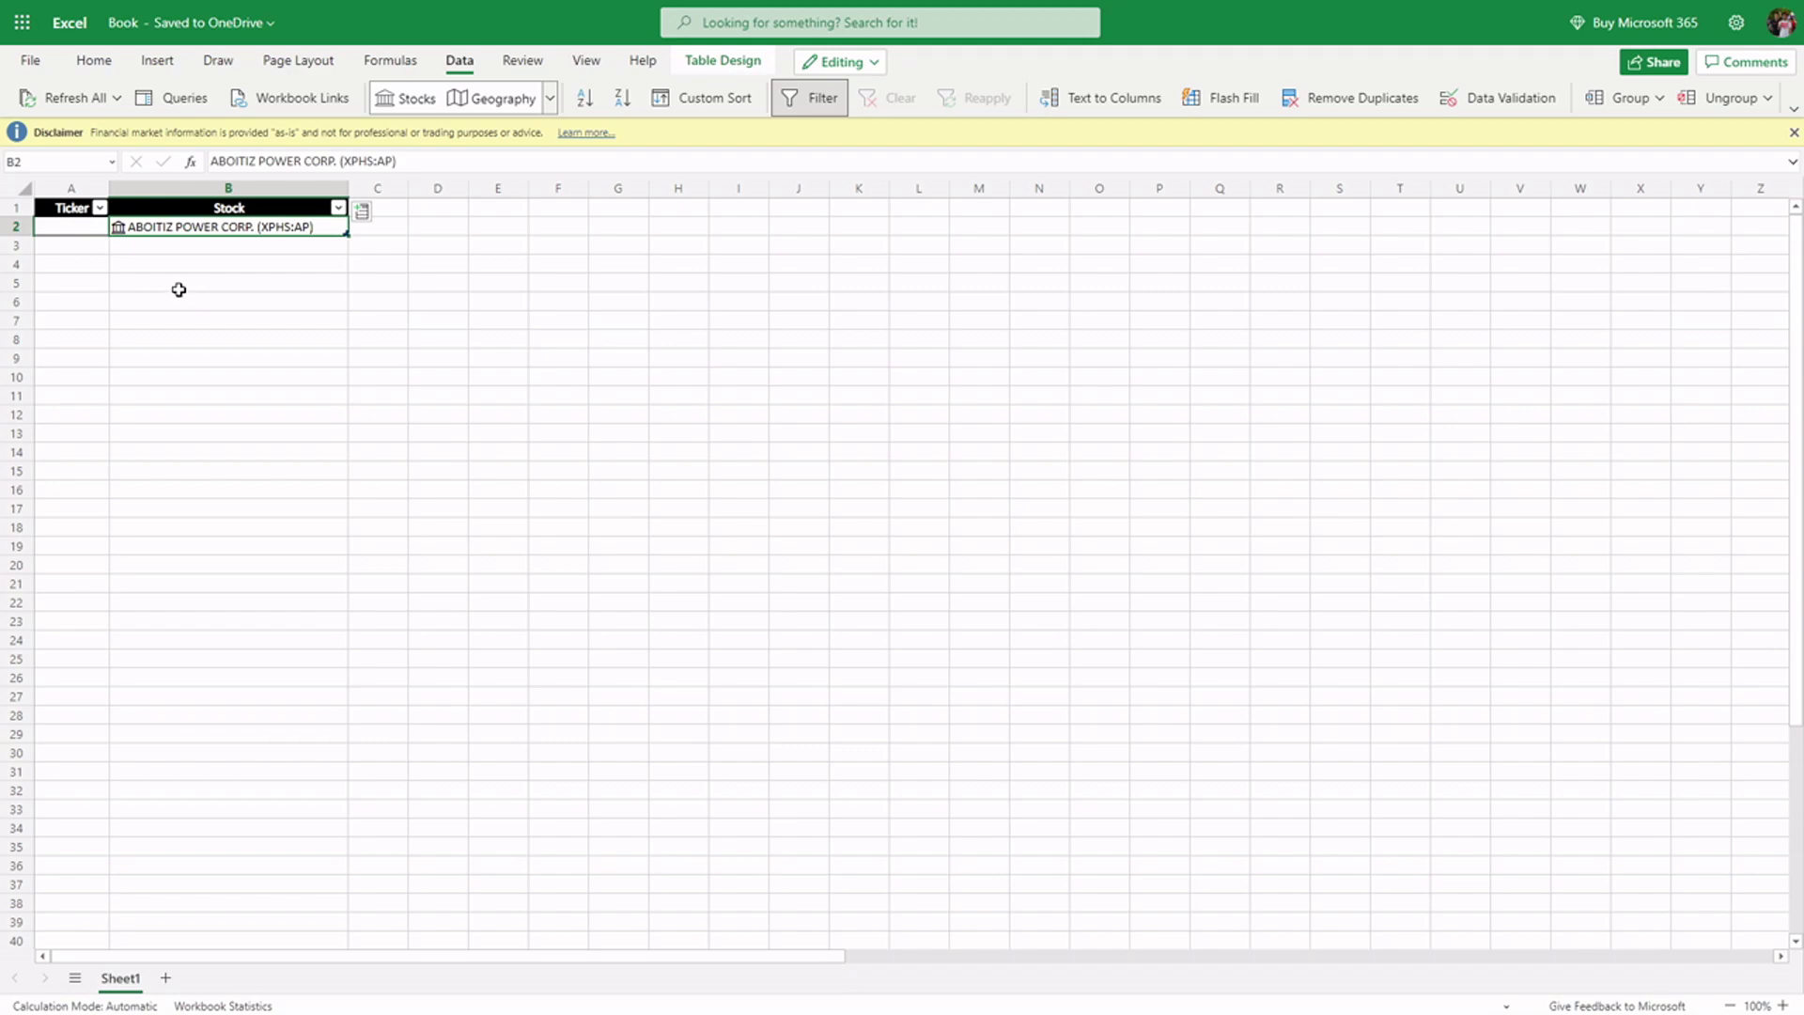
# - Try extracting the Ticker symbol field from the stock entry, and delete the extra text it leaves beside the table
pyautogui.click(73, 227)
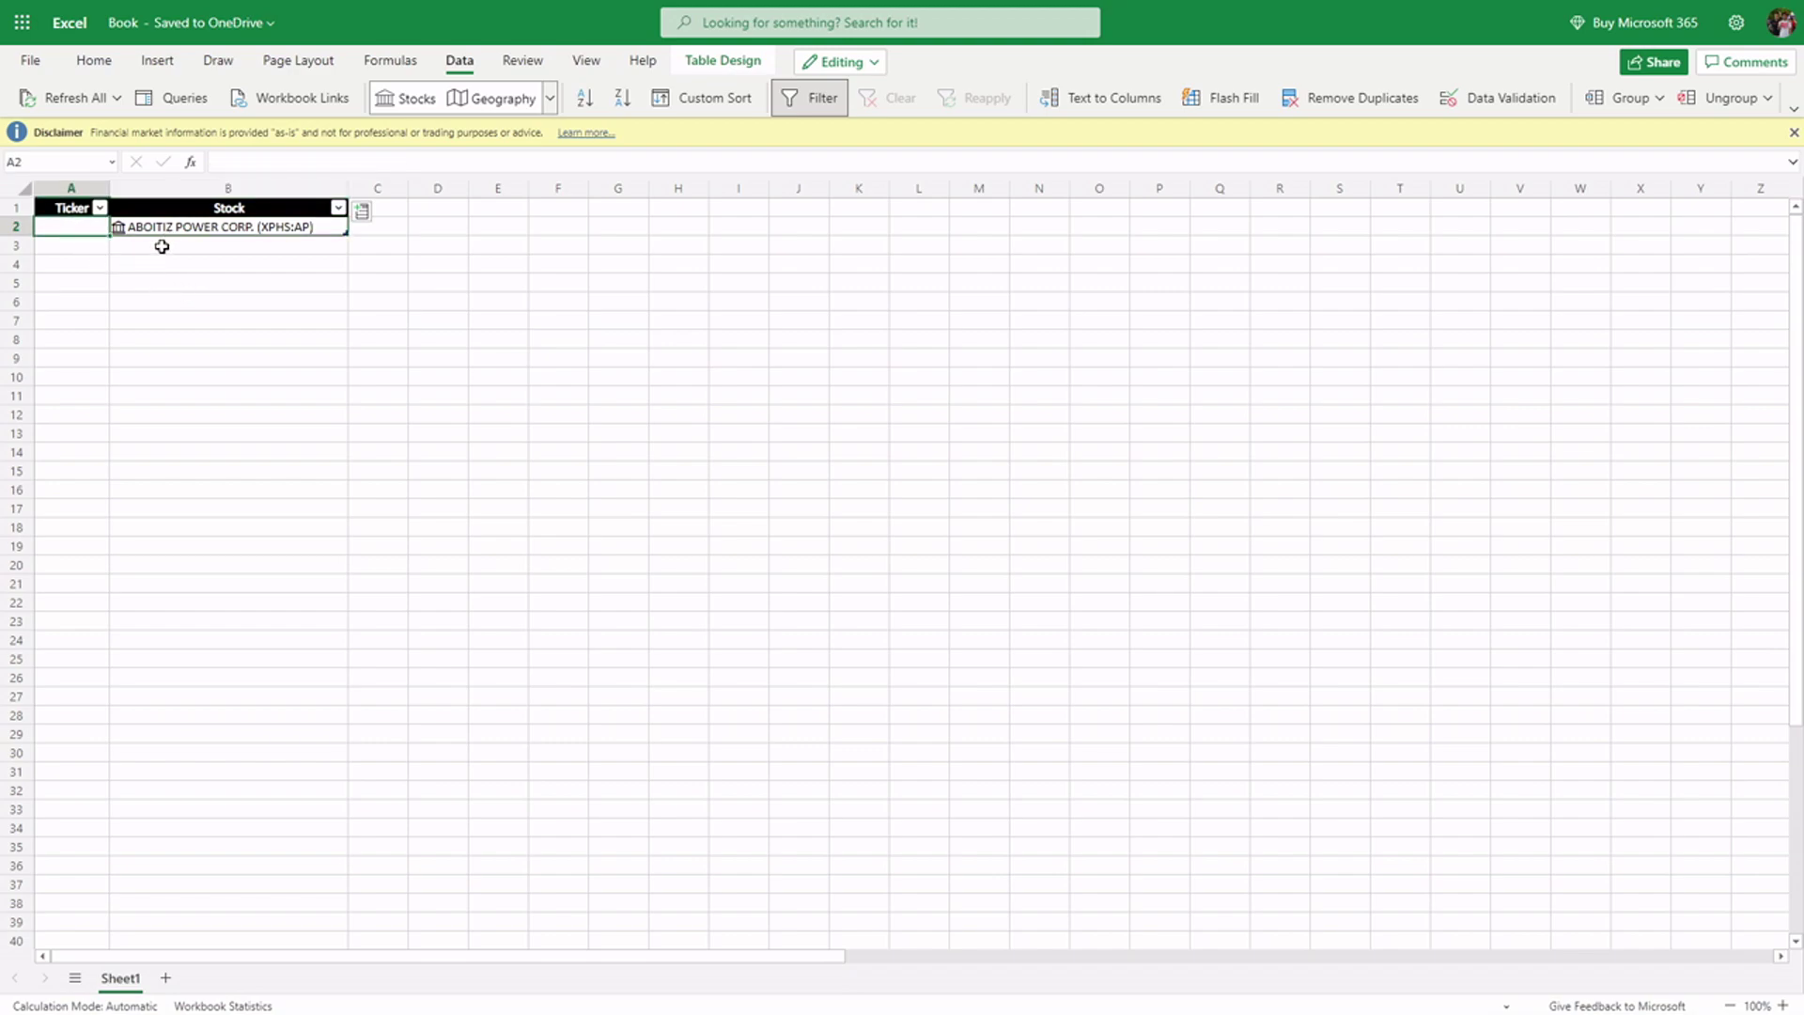
pyautogui.click(362, 210)
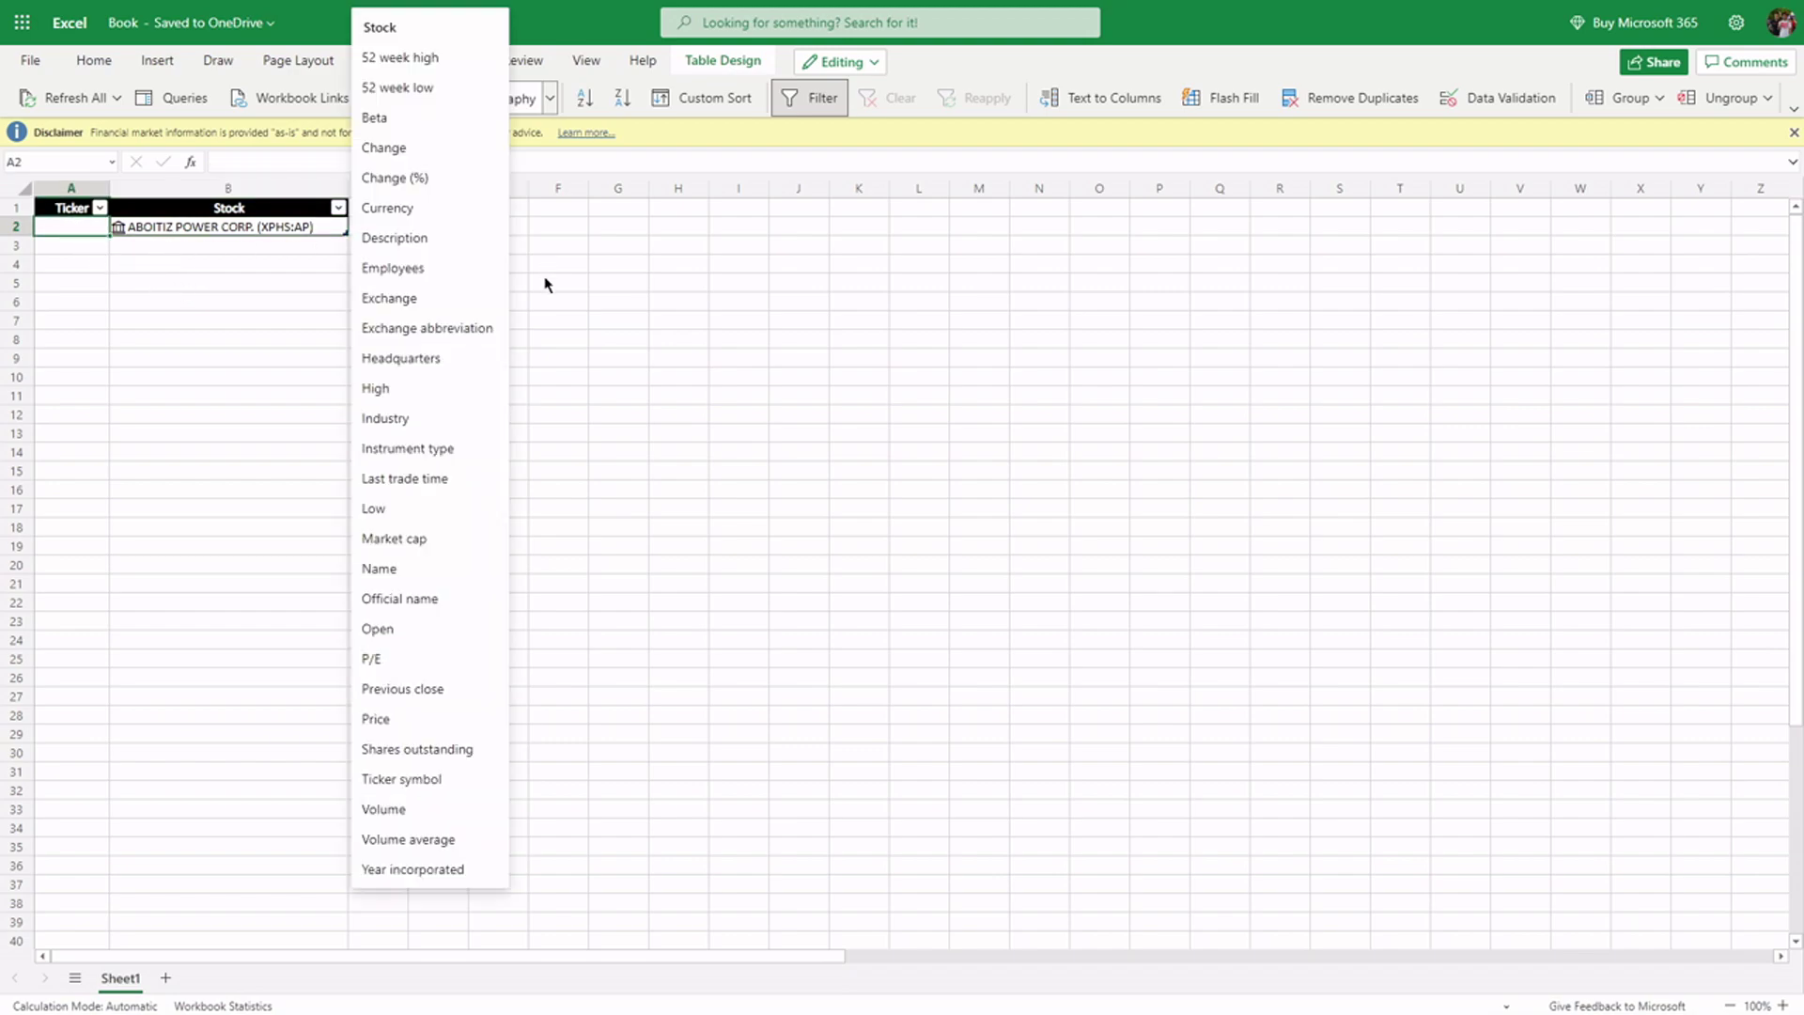
pyautogui.click(428, 780)
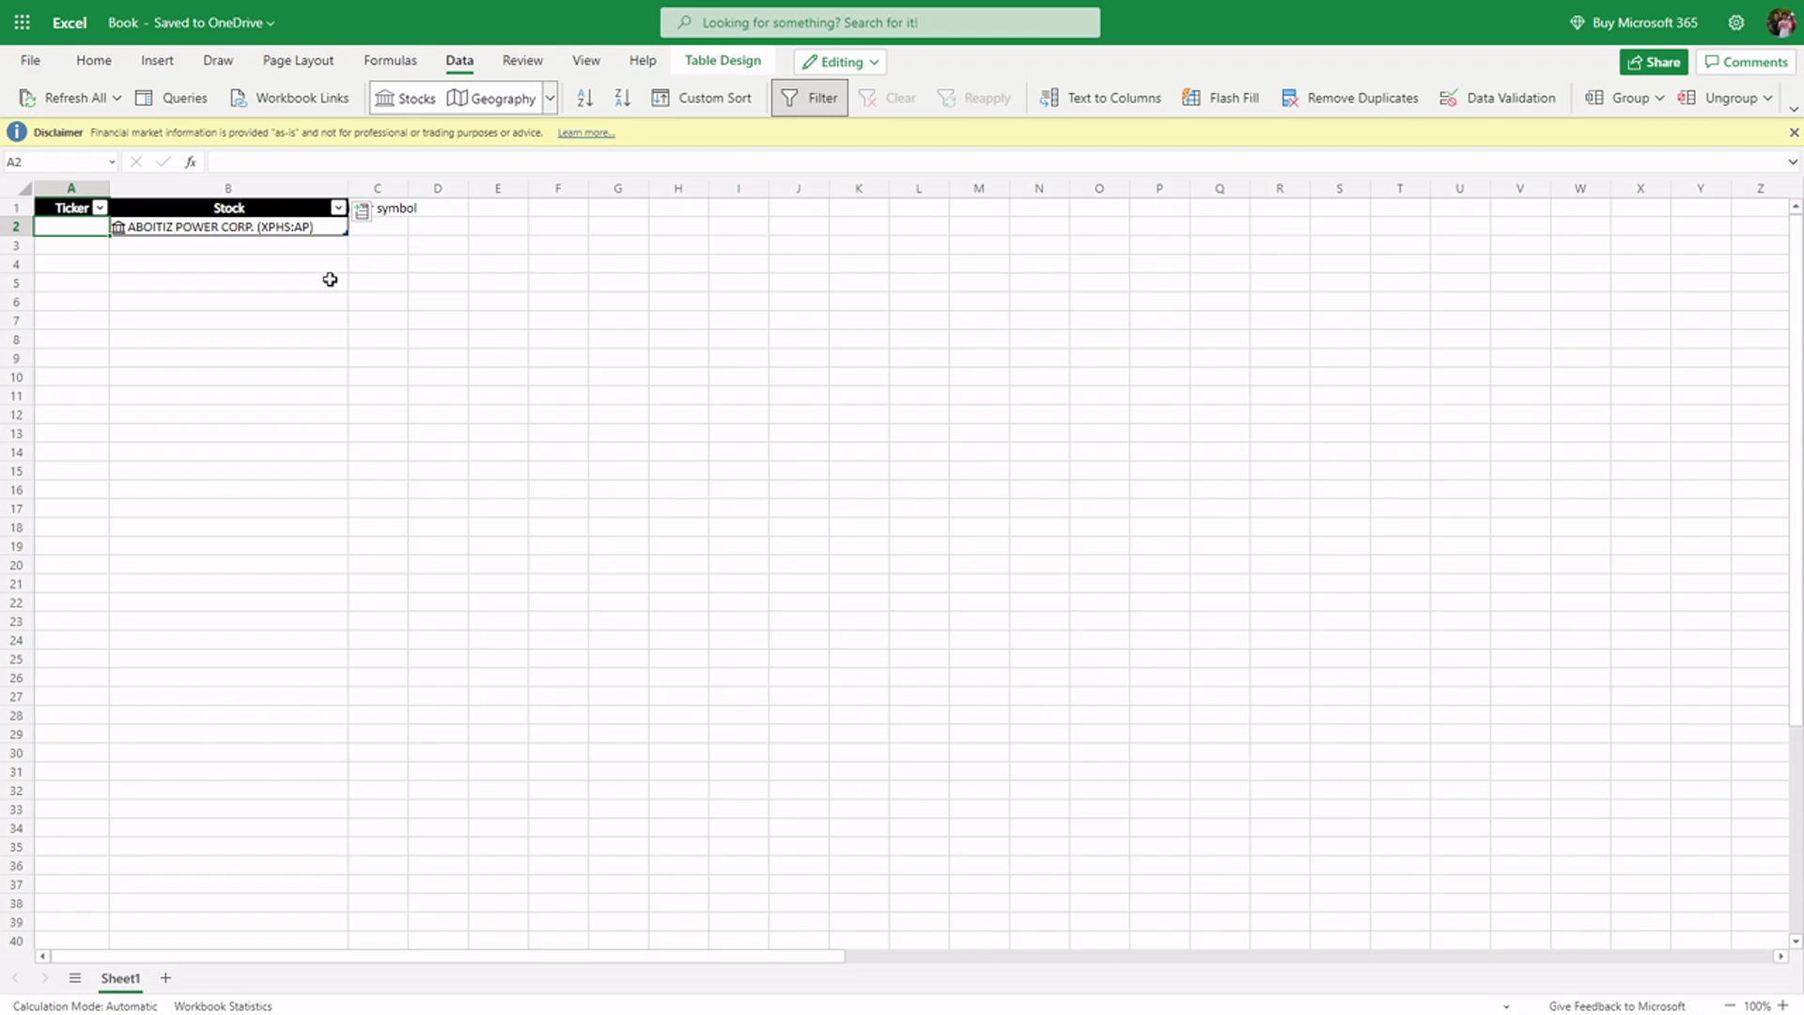
pyautogui.click(403, 222)
pyautogui.press('Up')
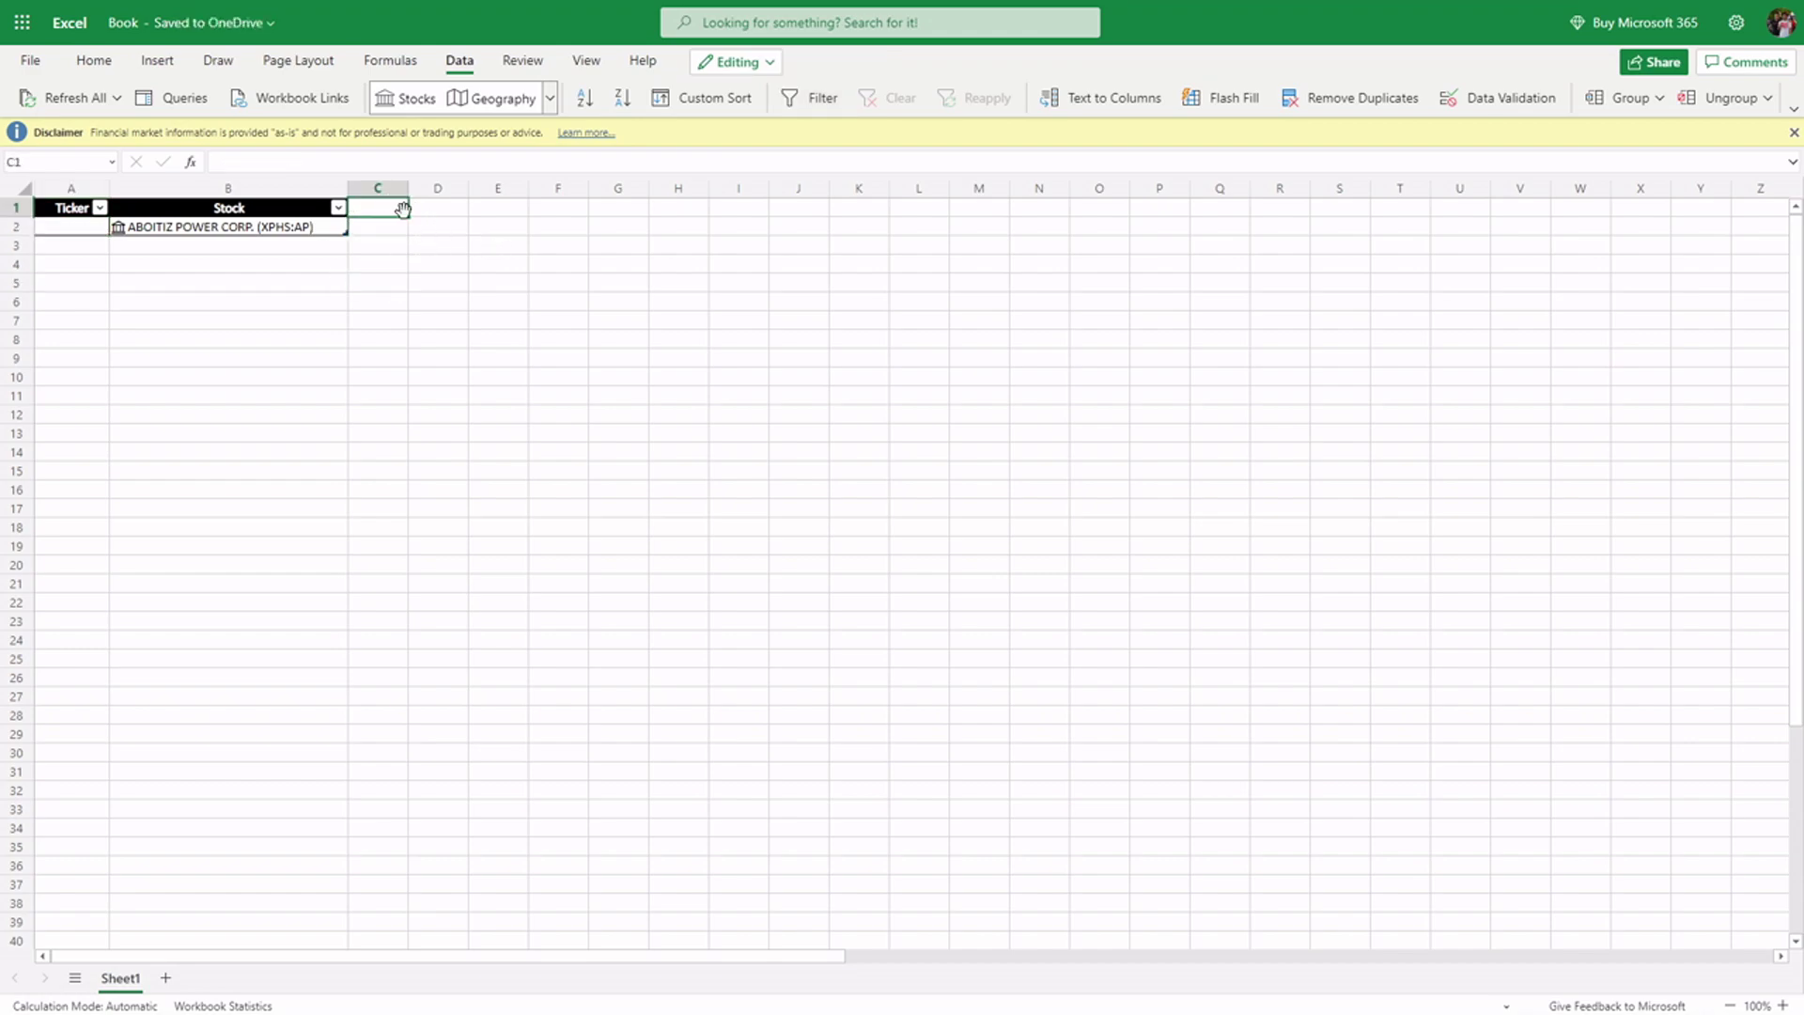
pyautogui.press('Delete')
# - Enter the formula =B2.[Ticker symbol] in A2 to pull the stock's ticker
pyautogui.click(82, 231)
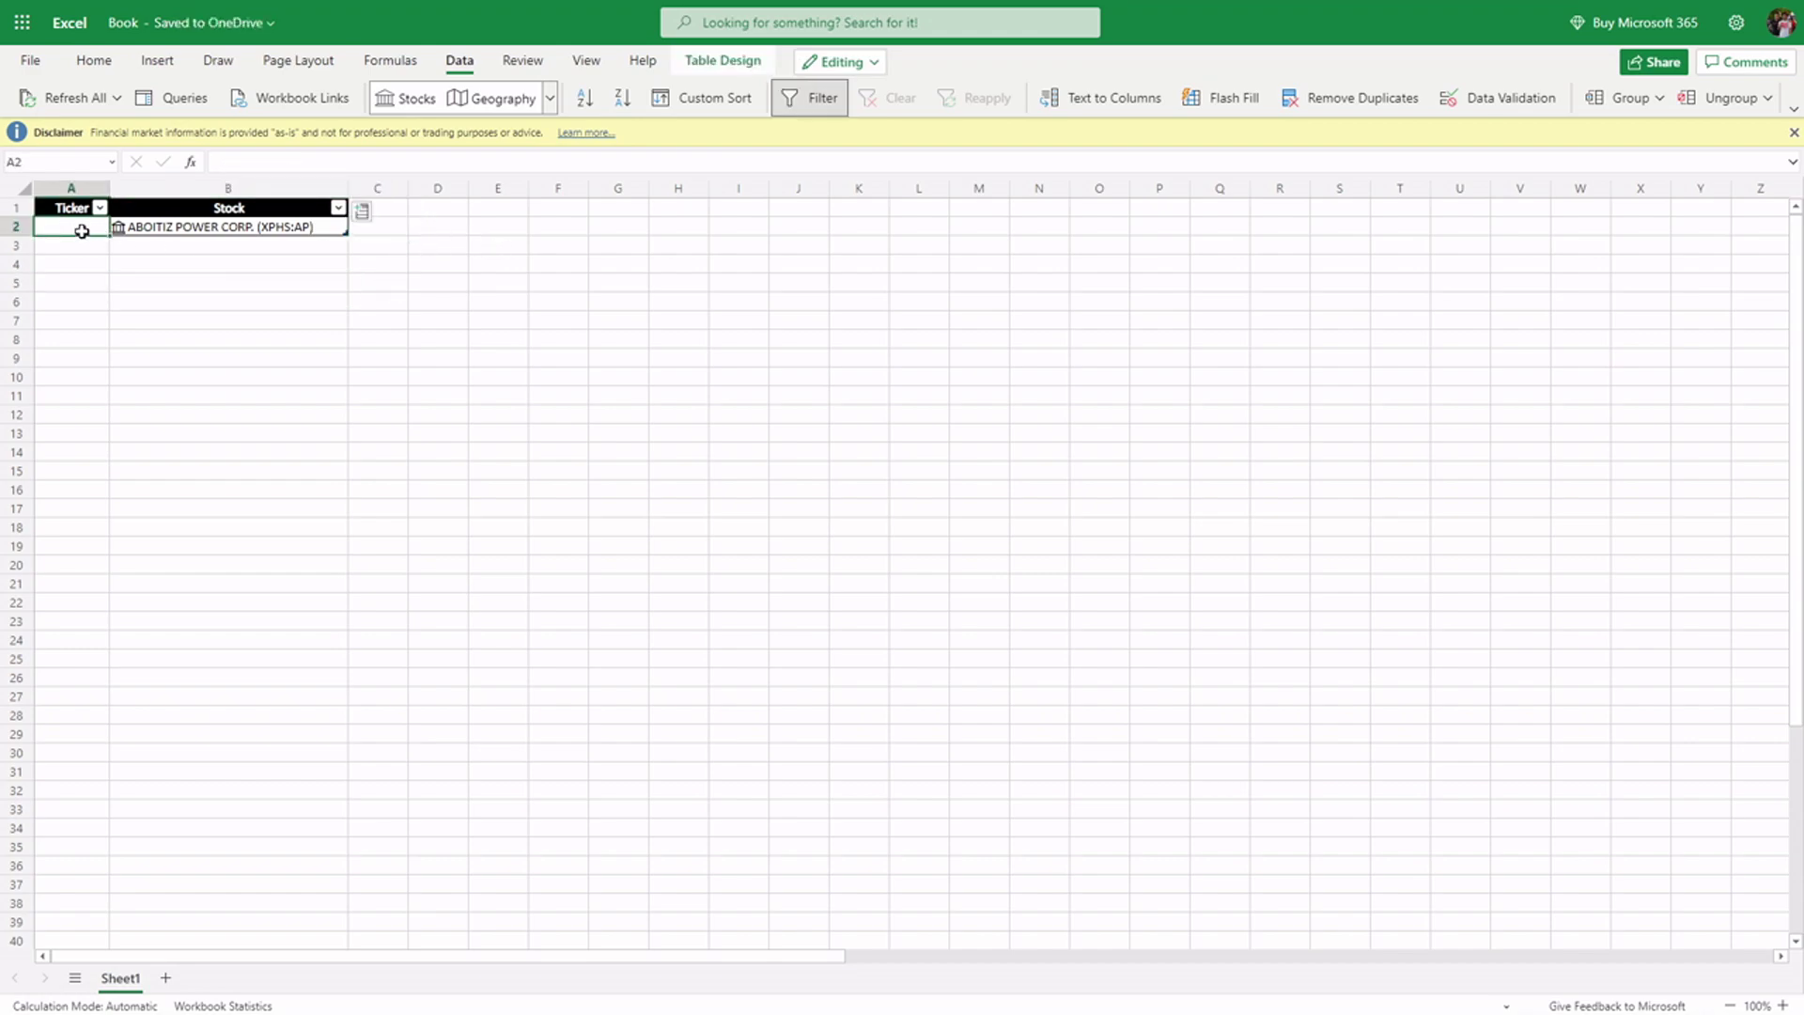
pyautogui.write('=')
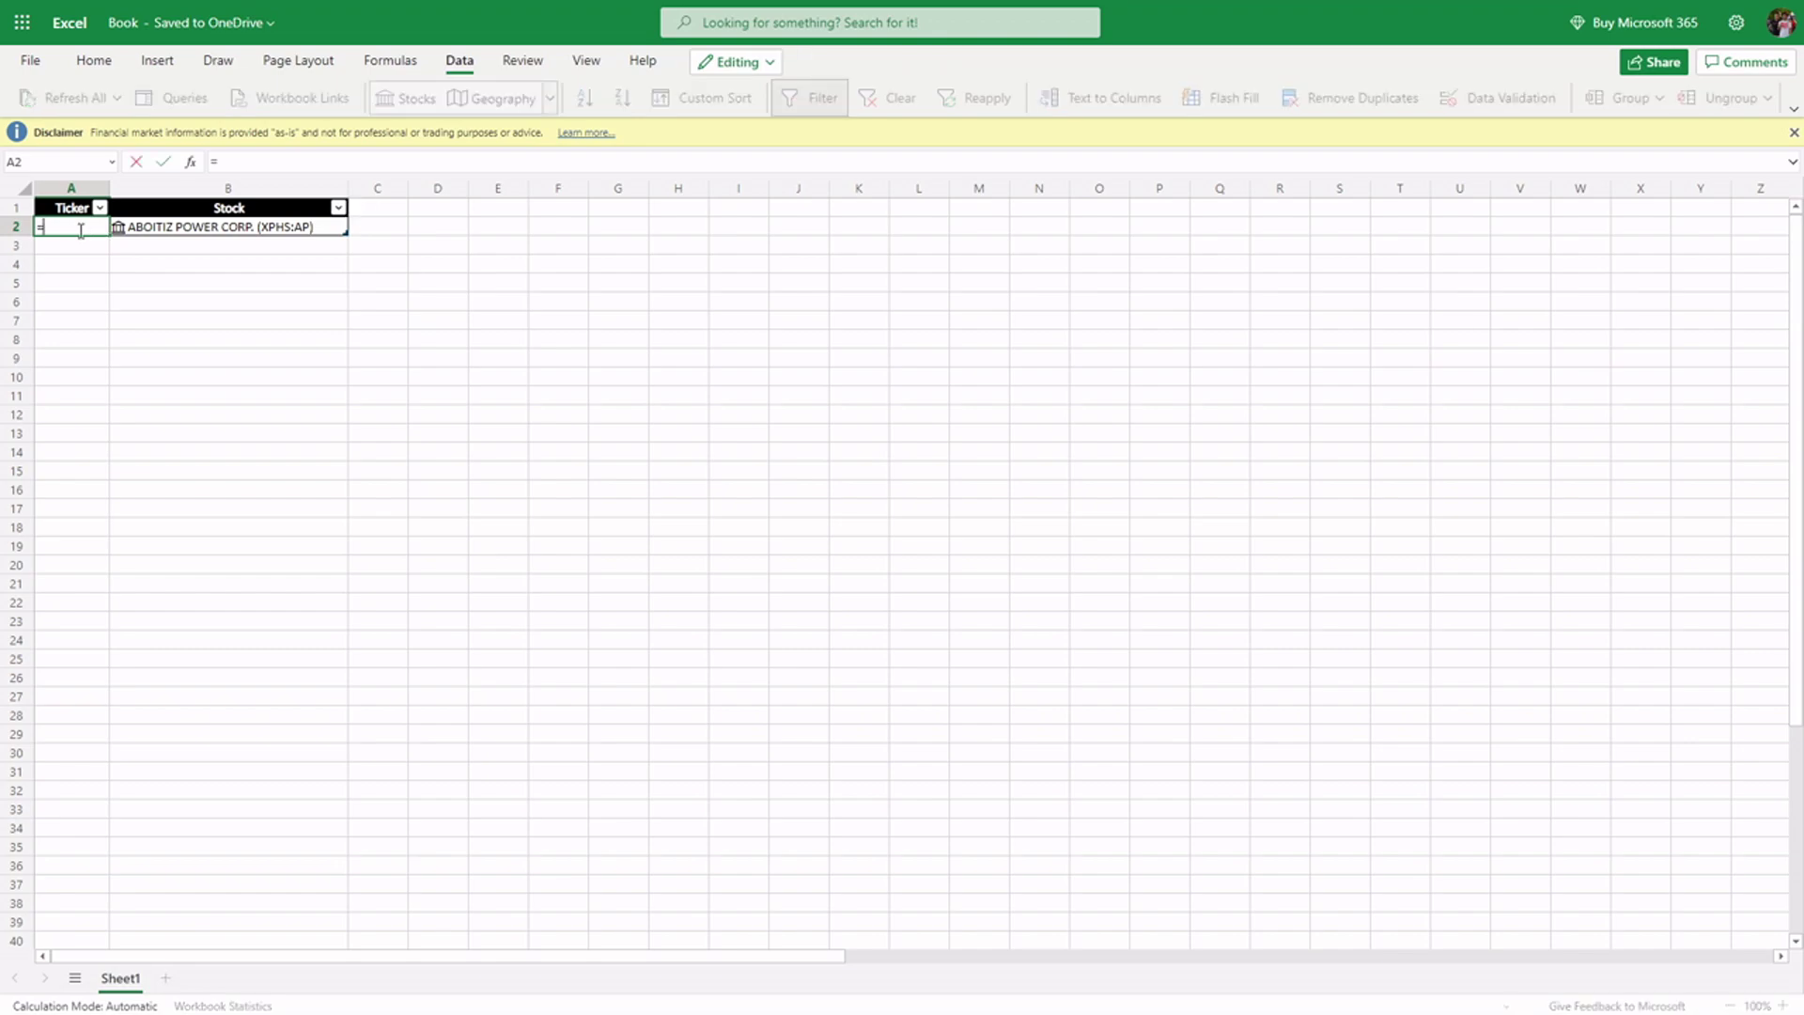
pyautogui.write('B2')
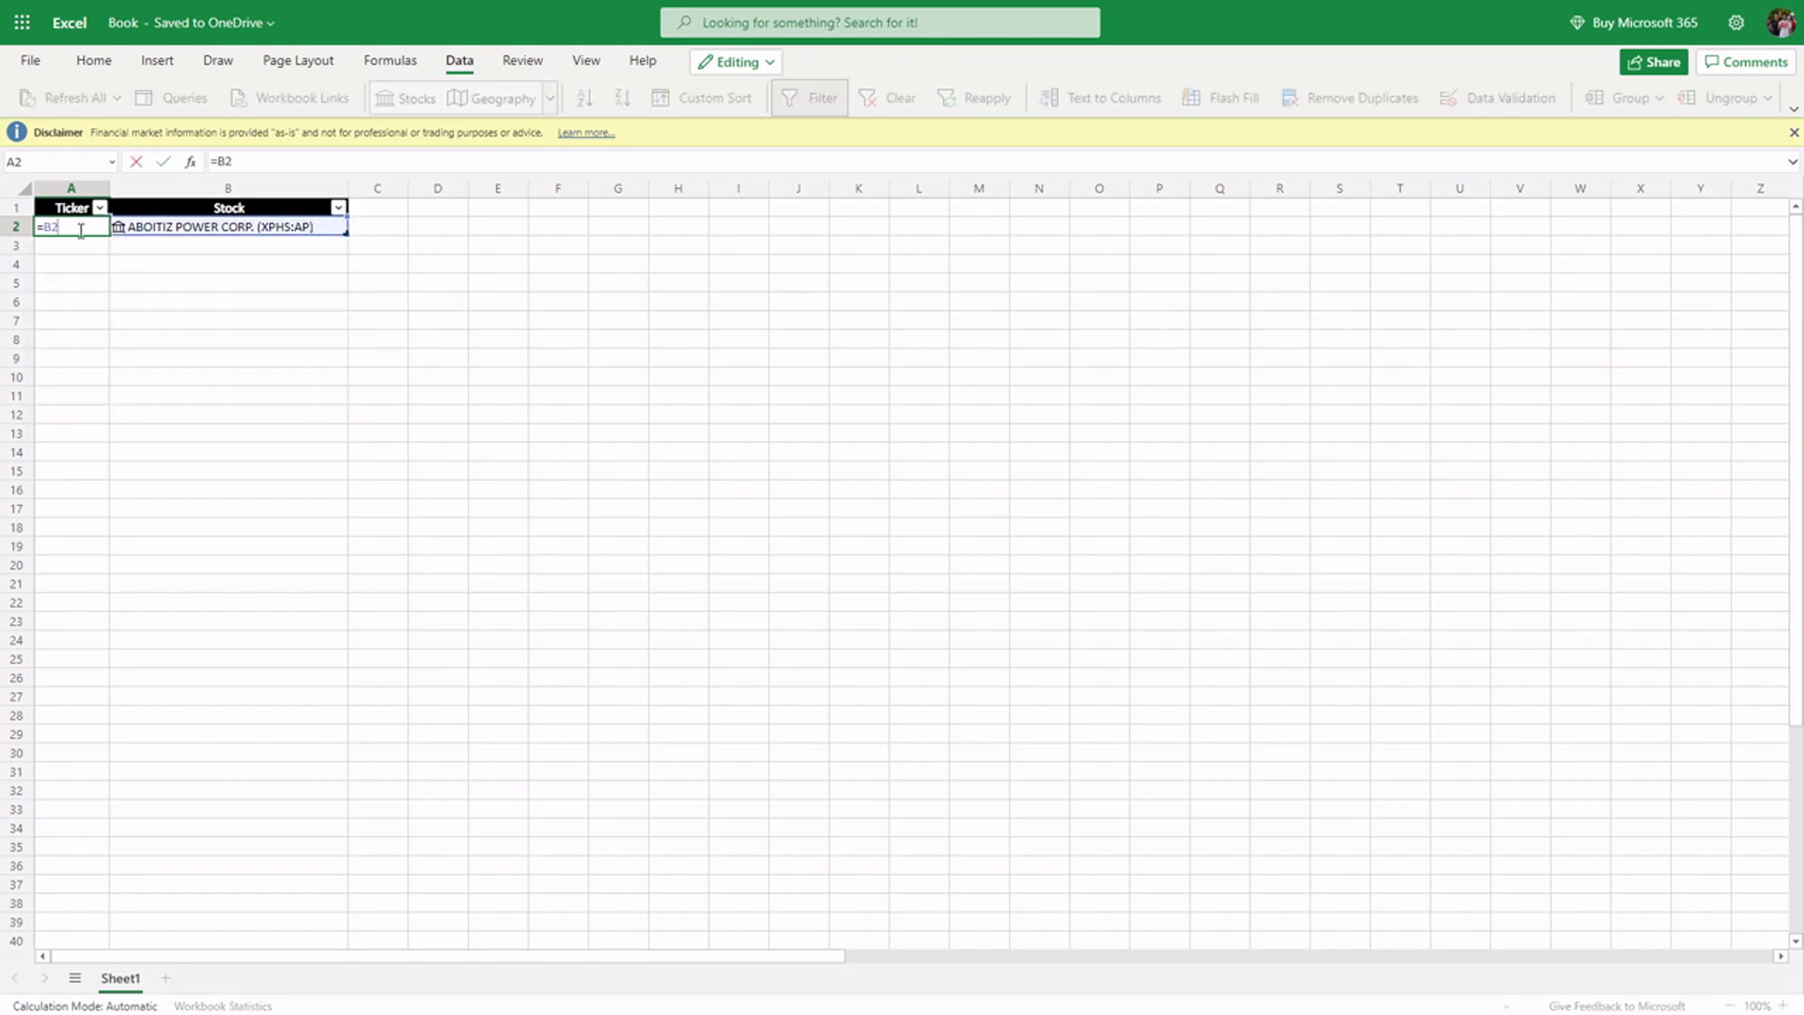
pyautogui.write('.')
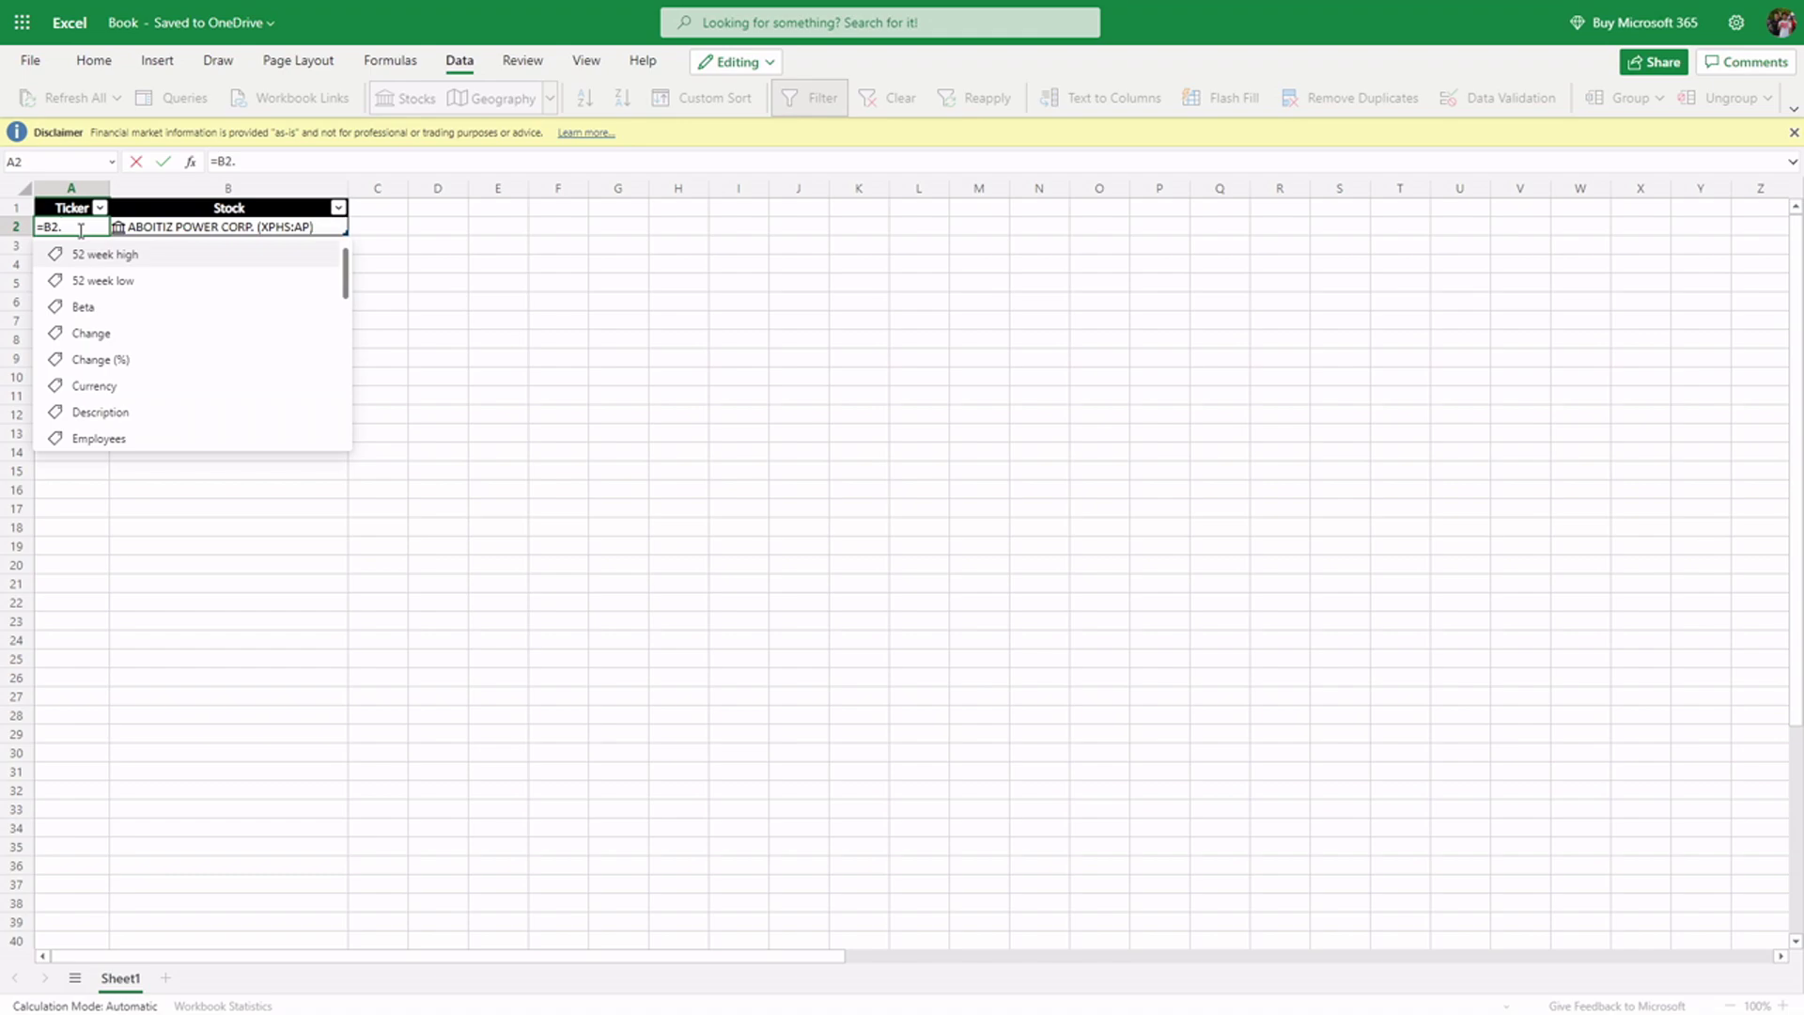
pyautogui.scroll(-5, 161, 369)
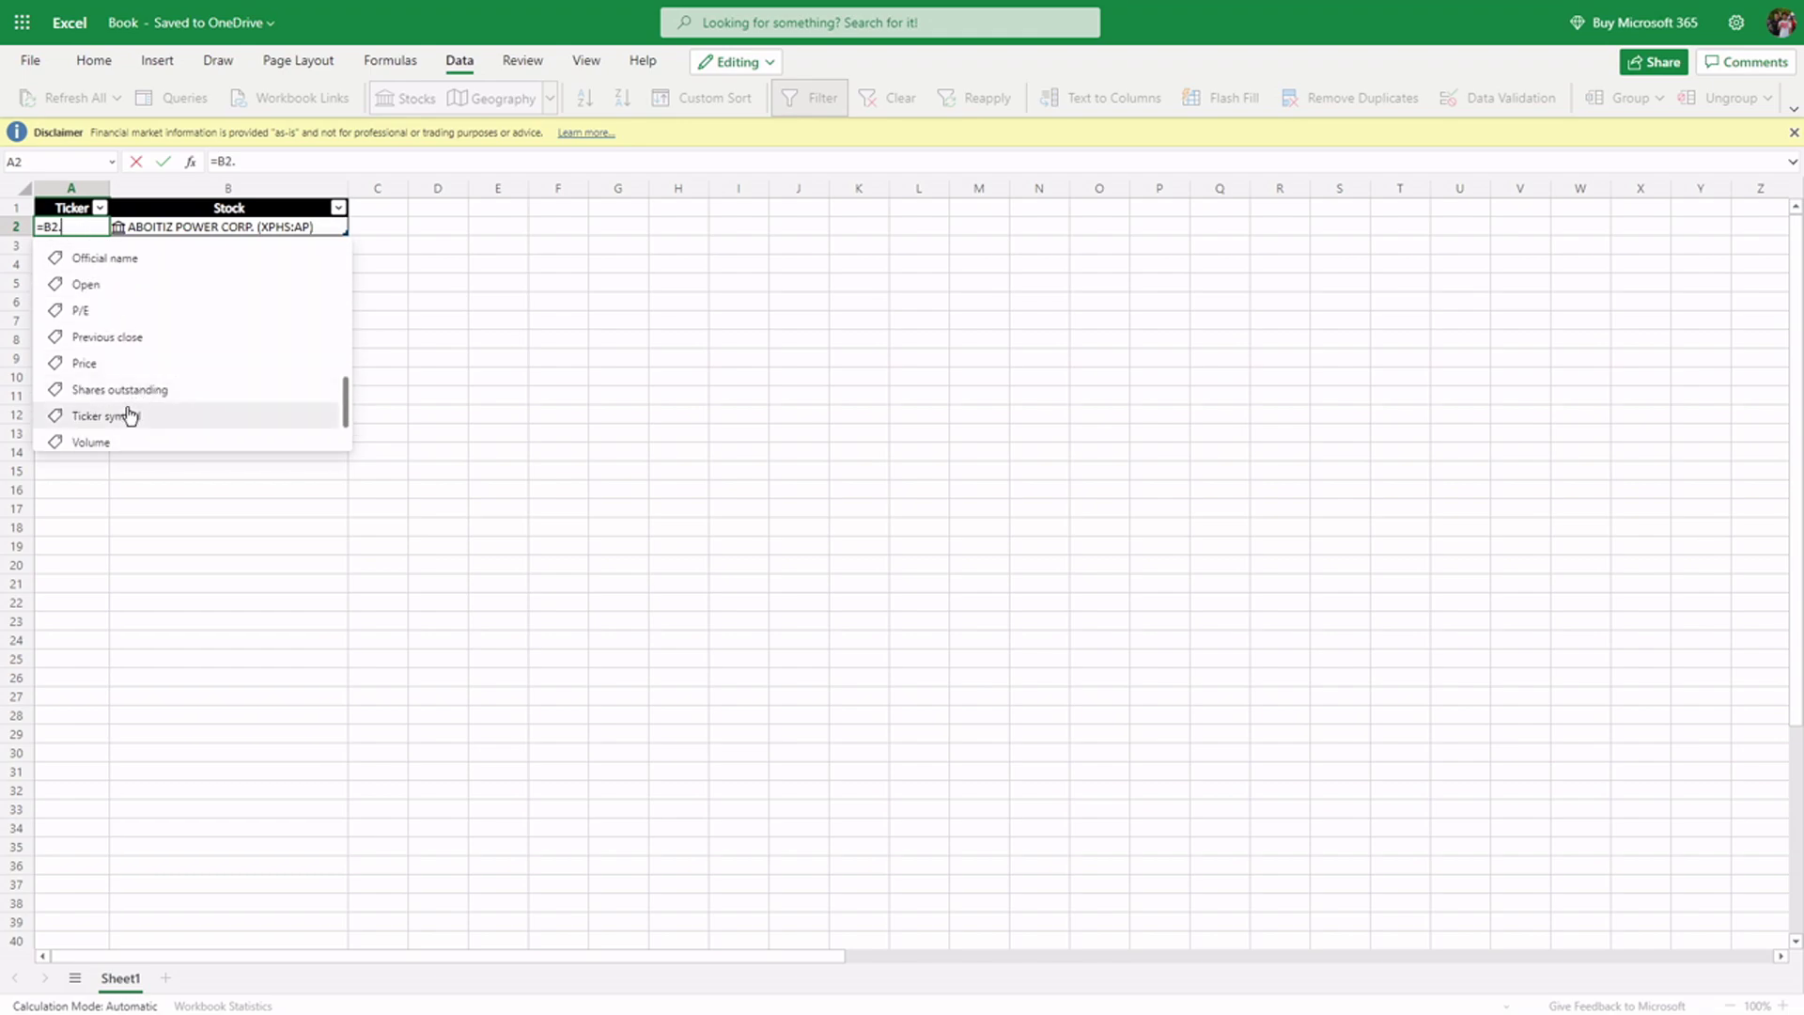
pyautogui.click(125, 419)
pyautogui.click(434, 358)
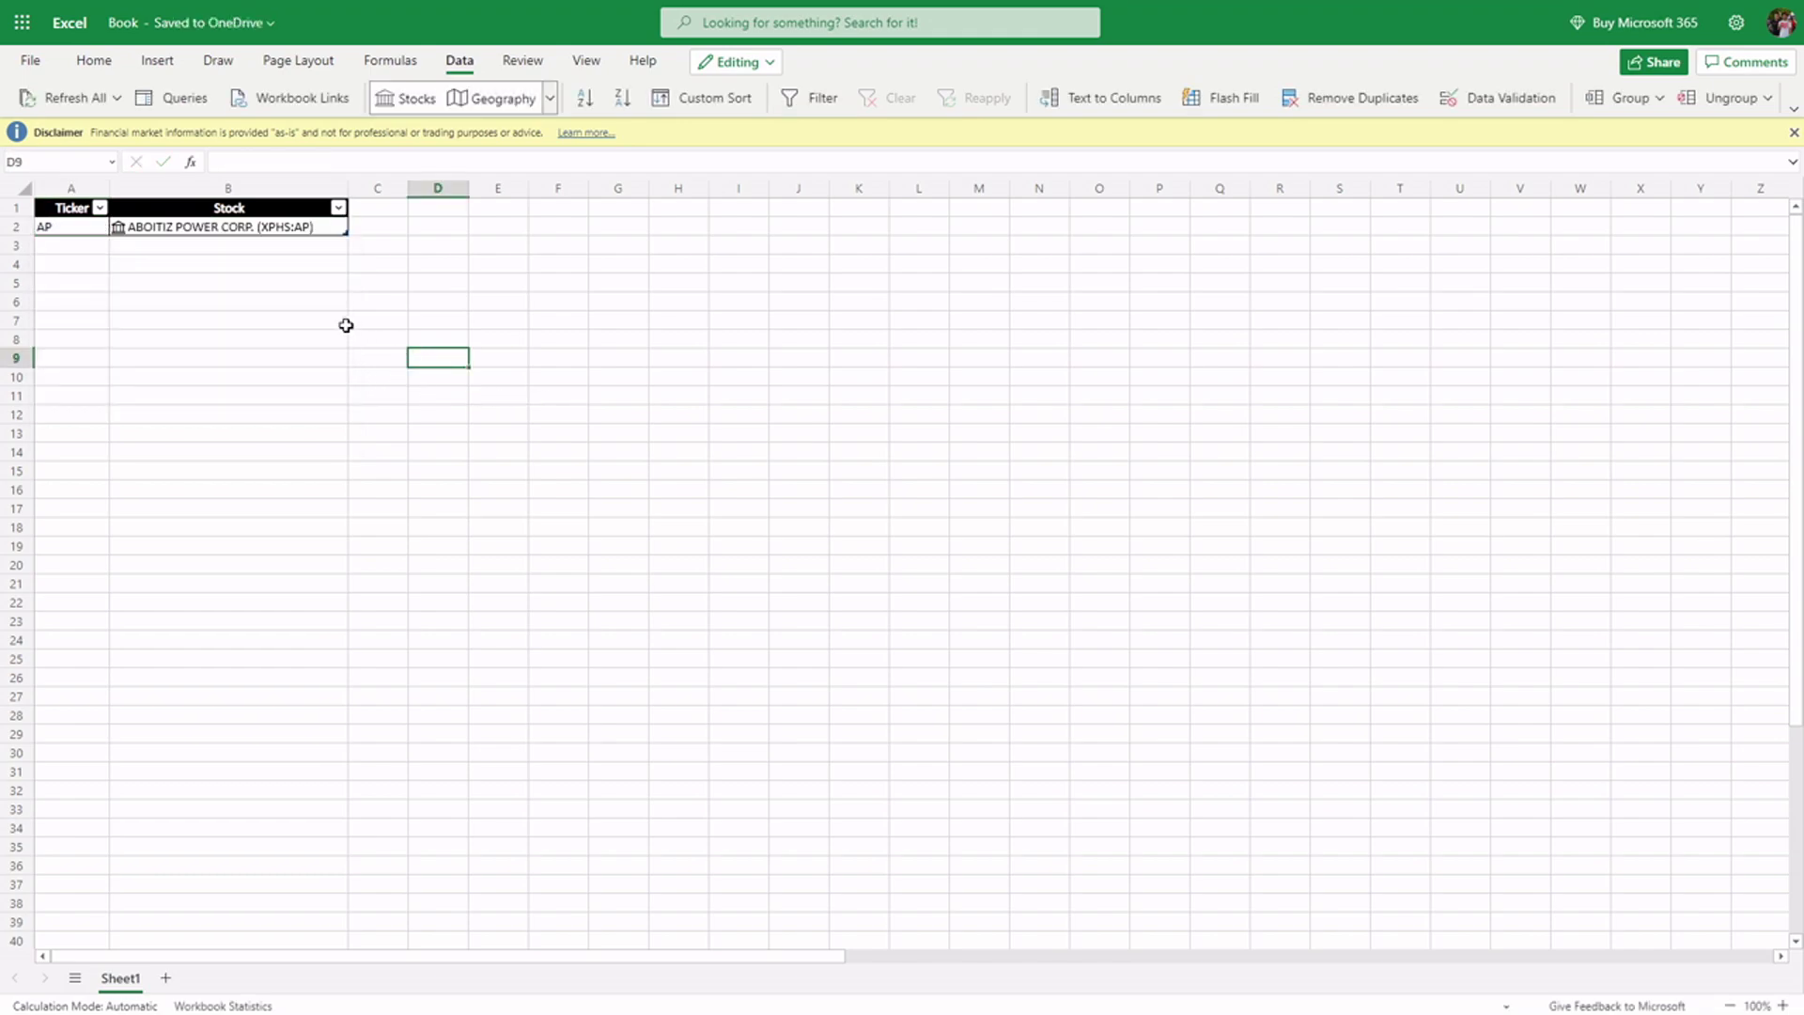
# - Make the Ticker column's text bold
pyautogui.click(103, 189)
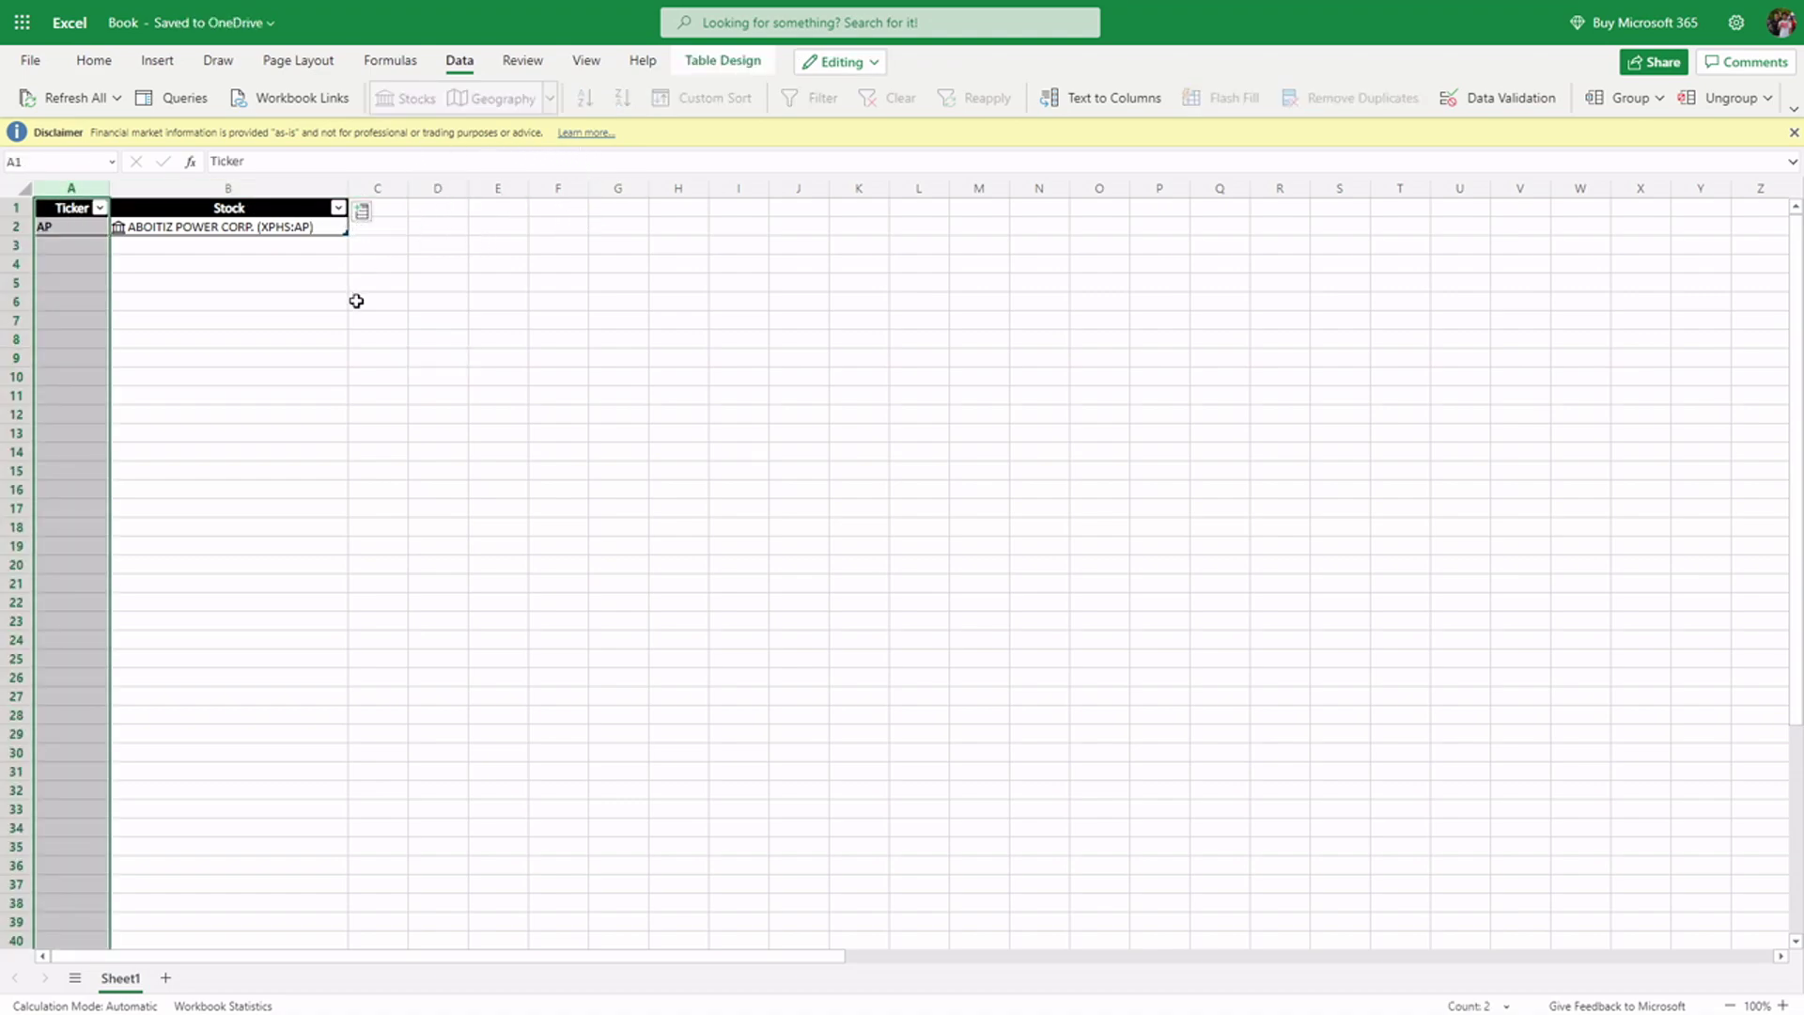
pyautogui.click(411, 338)
pyautogui.click(16, 209)
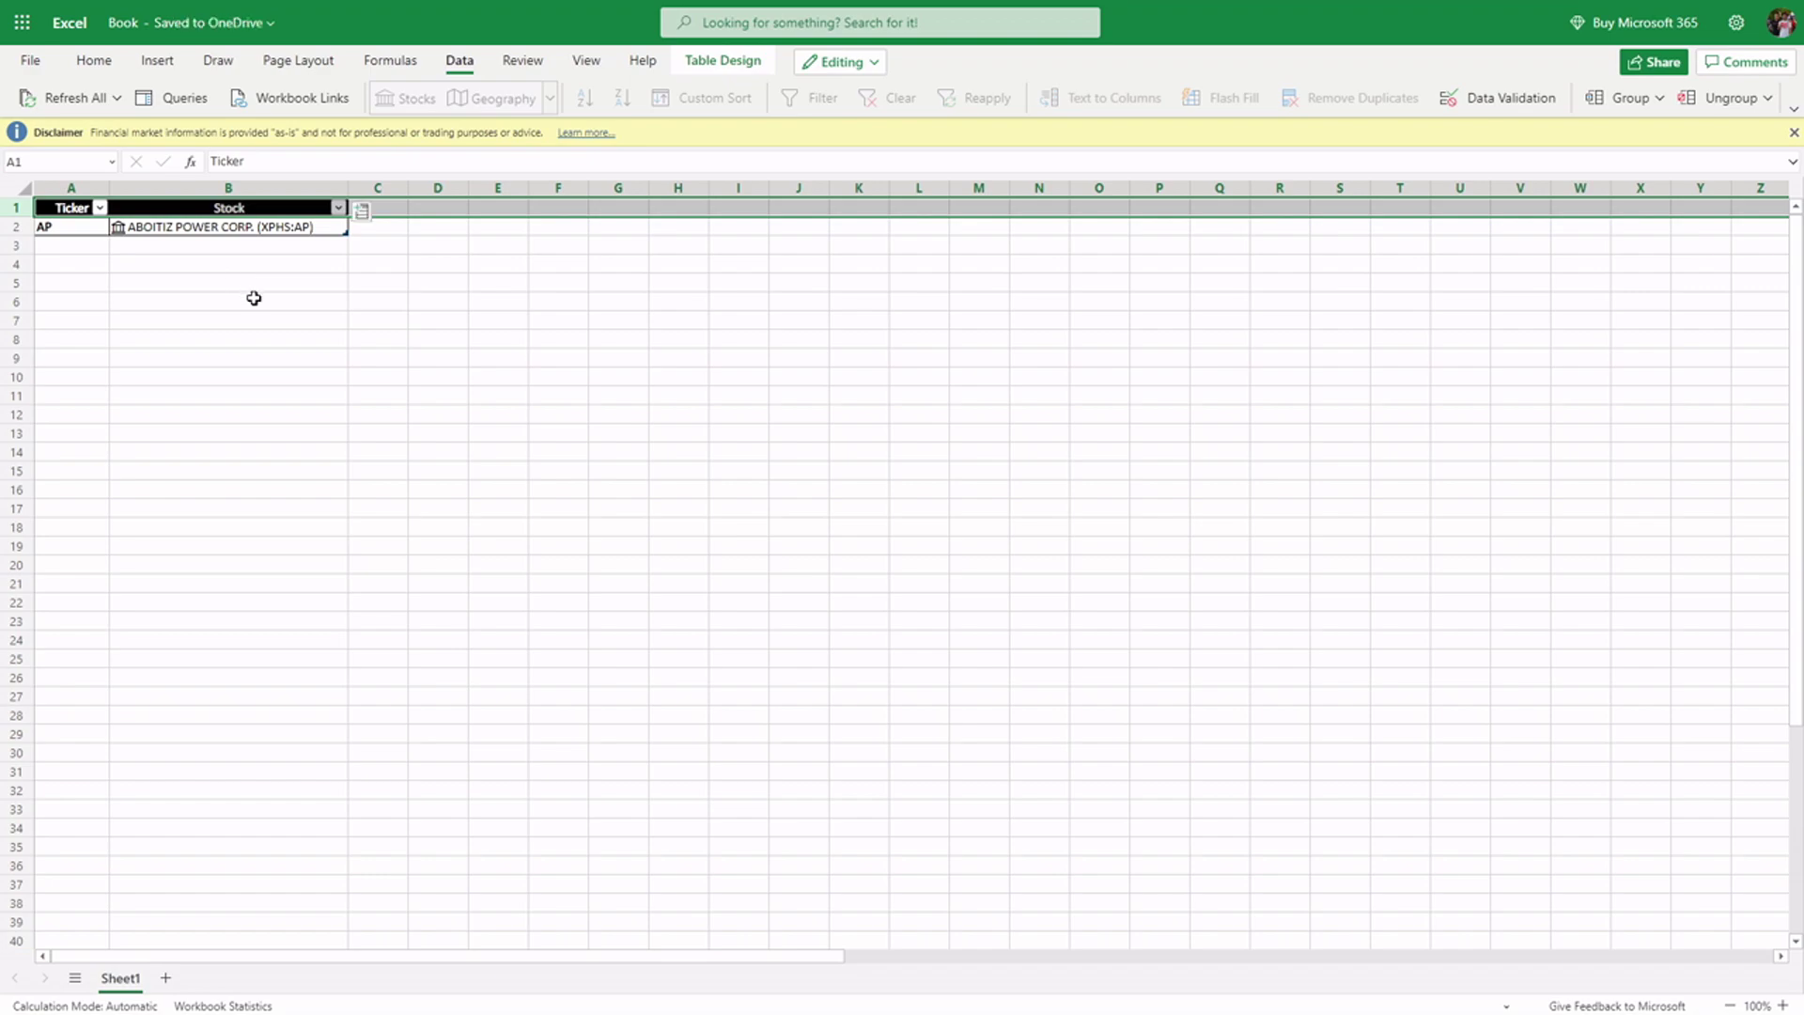
pyautogui.click(282, 335)
# - Center the contents of the Ticker column and widen the column slightly
pyautogui.click(75, 230)
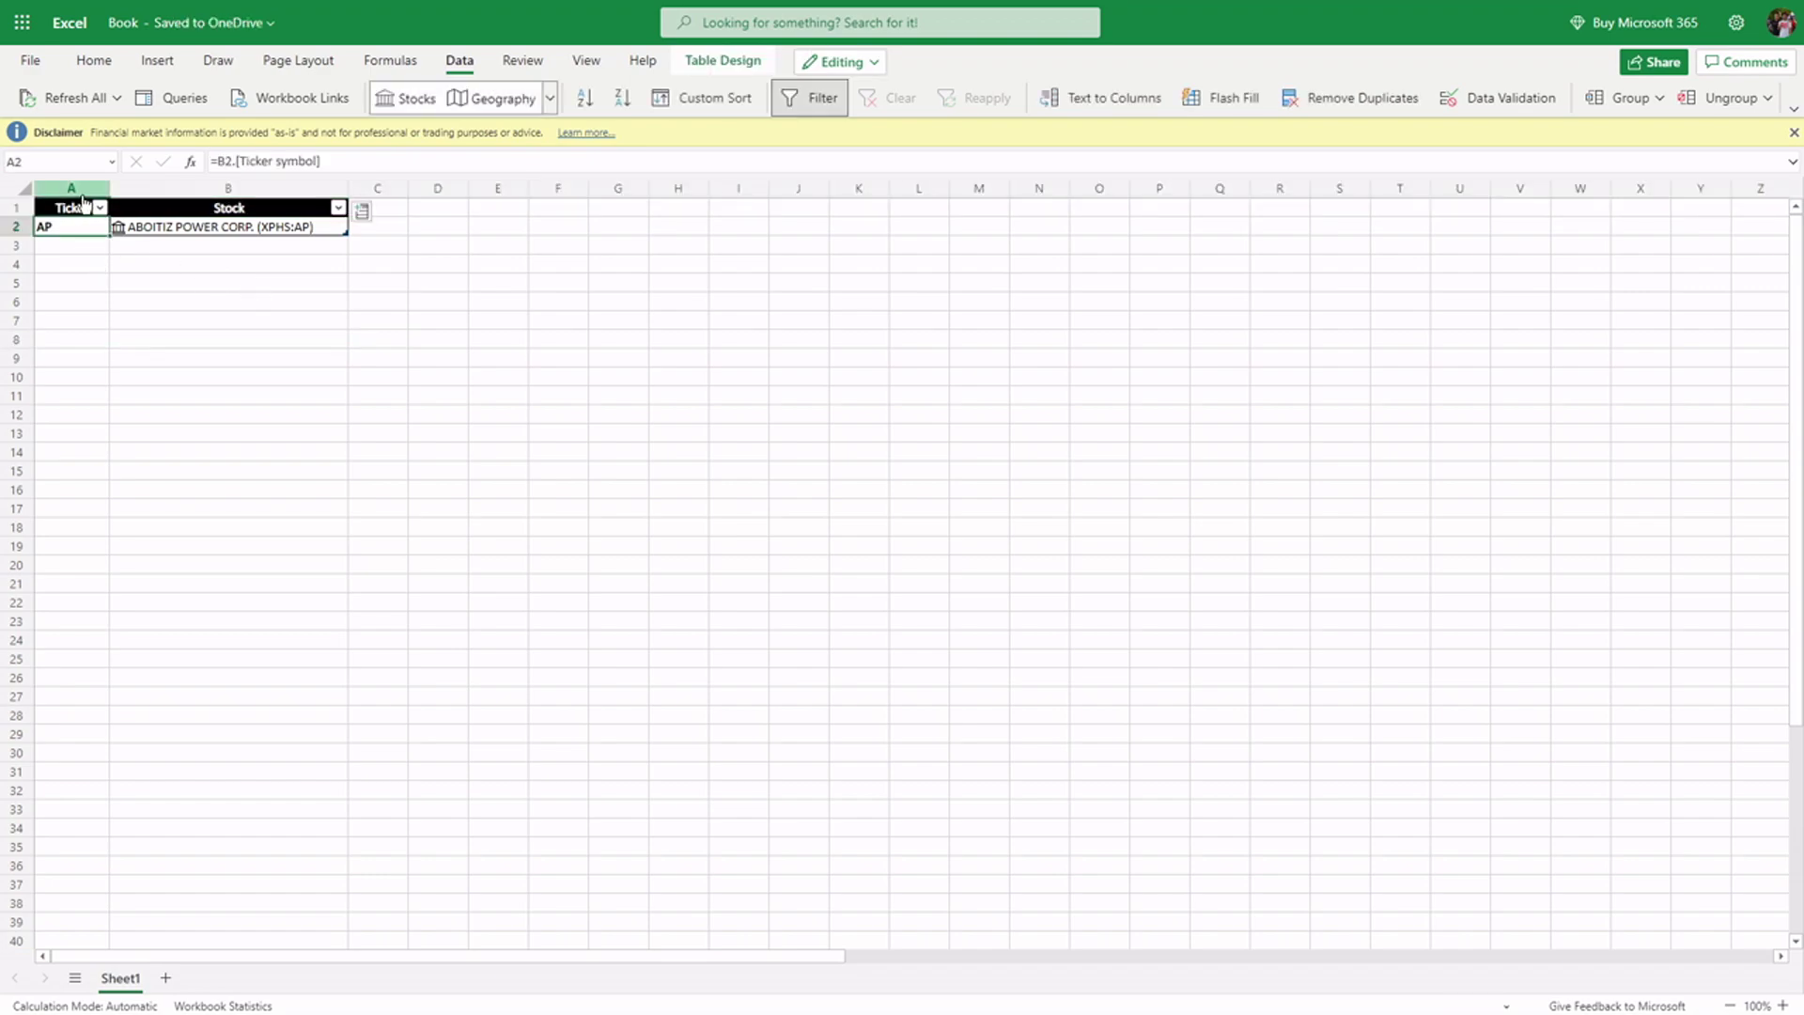
pyautogui.click(71, 193)
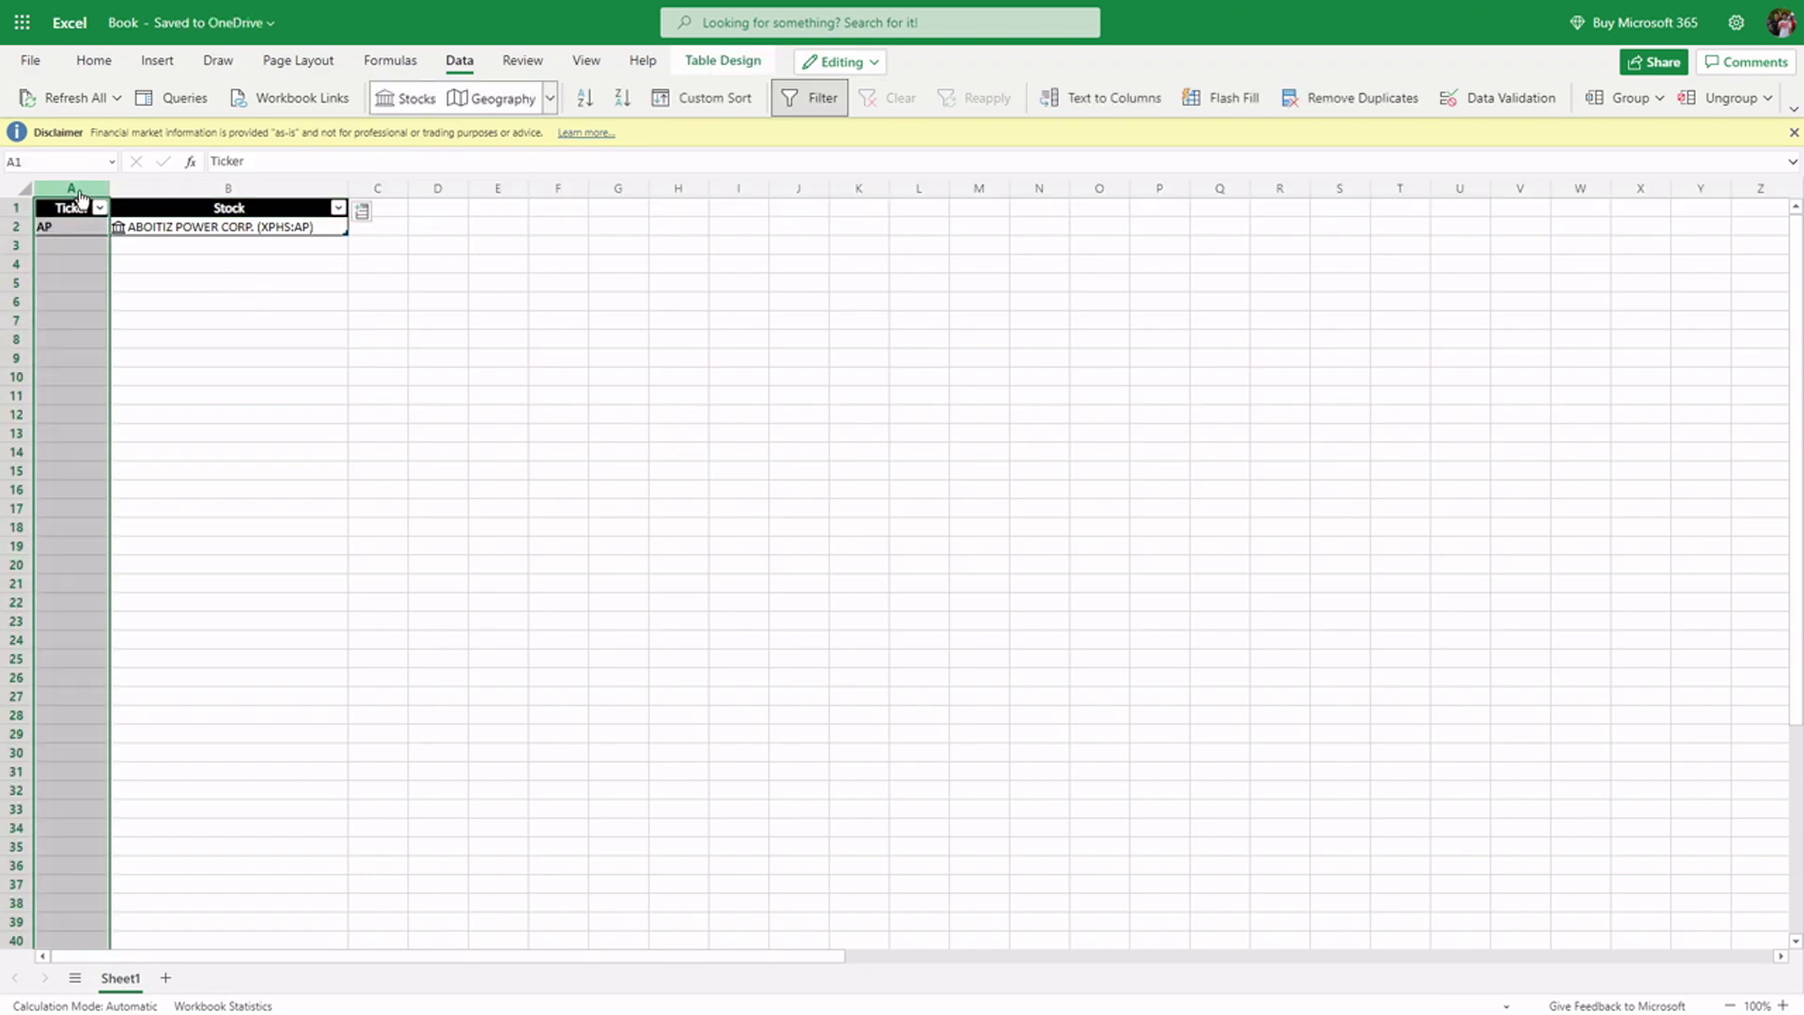
pyautogui.click(94, 60)
pyautogui.click(643, 98)
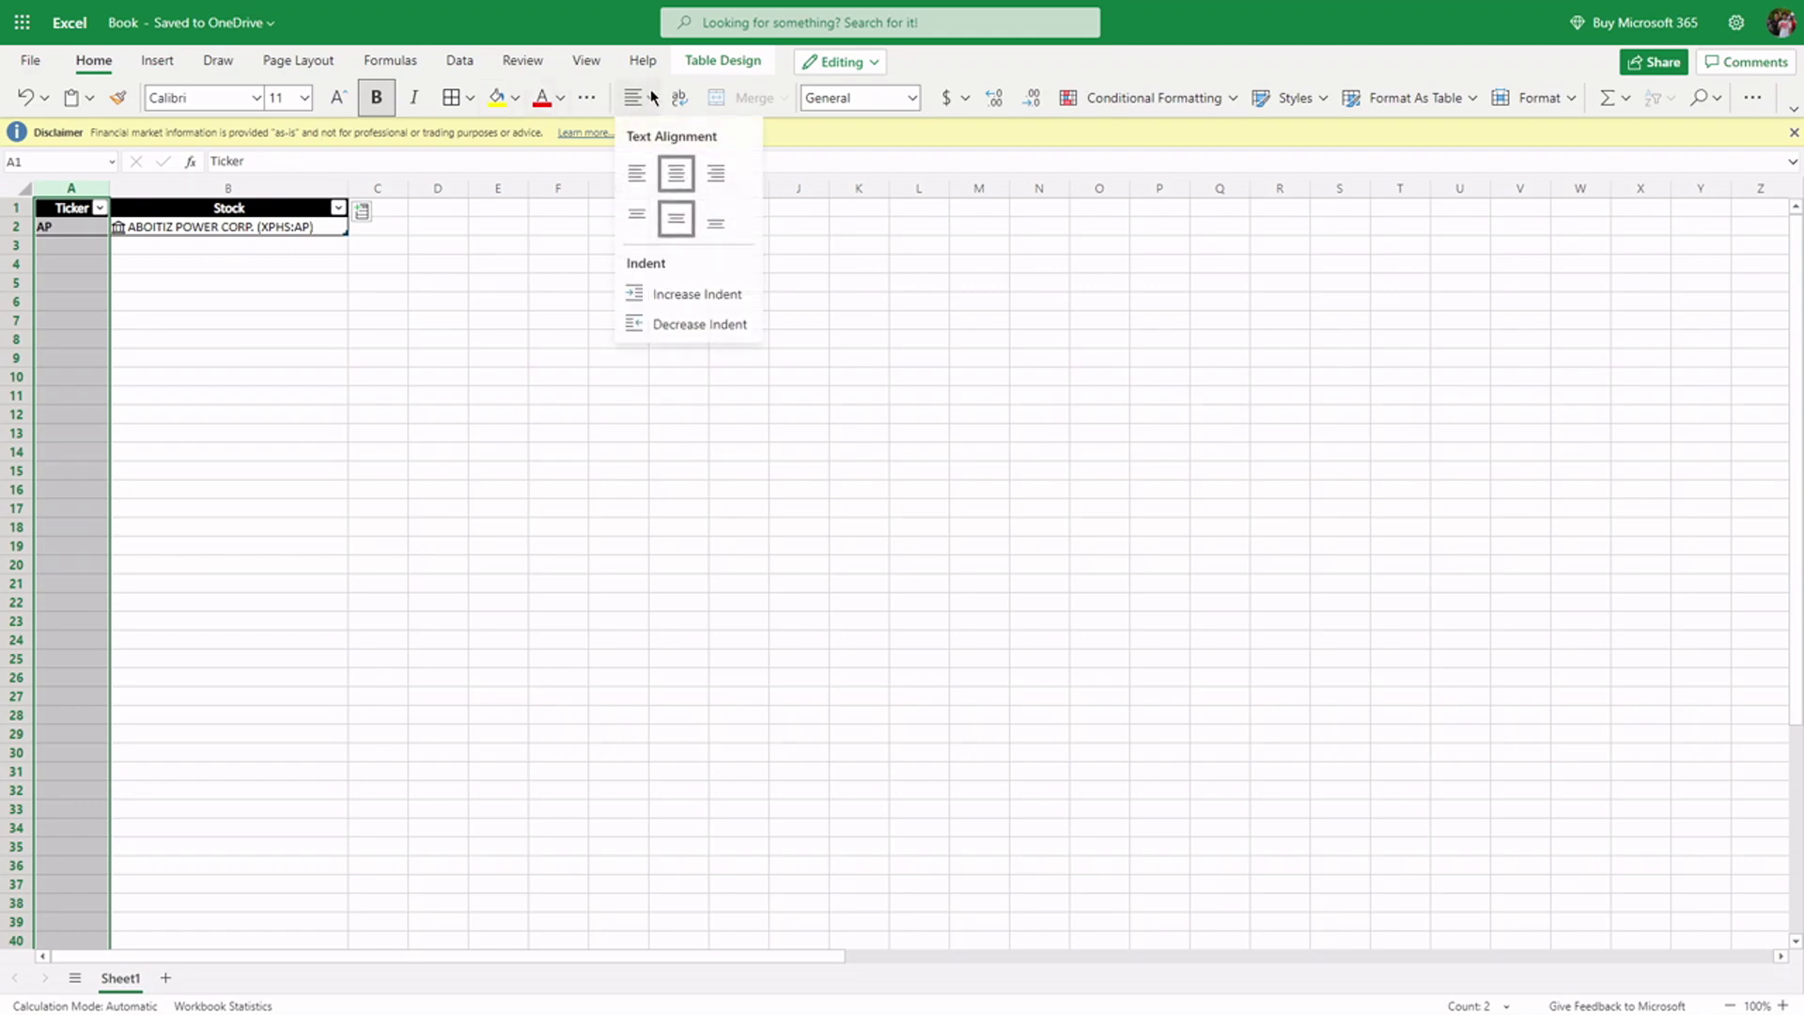
pyautogui.click(638, 218)
pyautogui.click(643, 97)
pyautogui.click(677, 222)
pyautogui.click(387, 317)
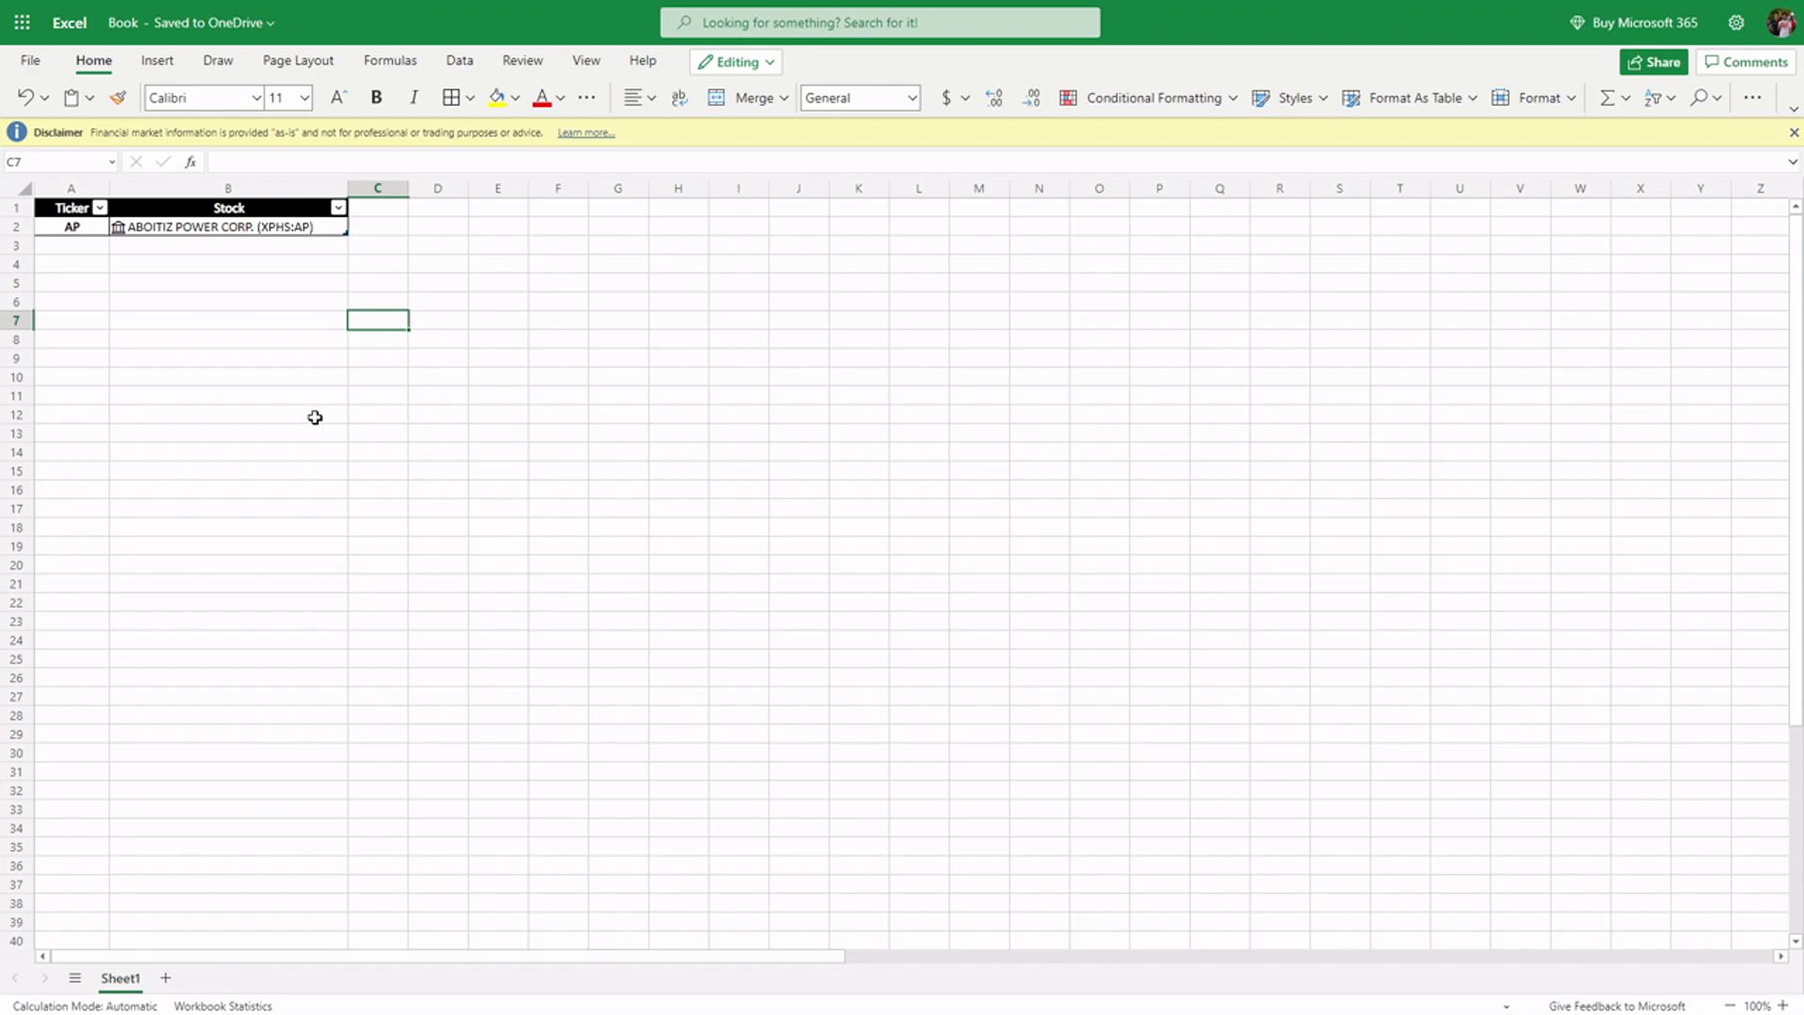
pyautogui.moveTo(110, 187); pyautogui.dragTo(129, 191)
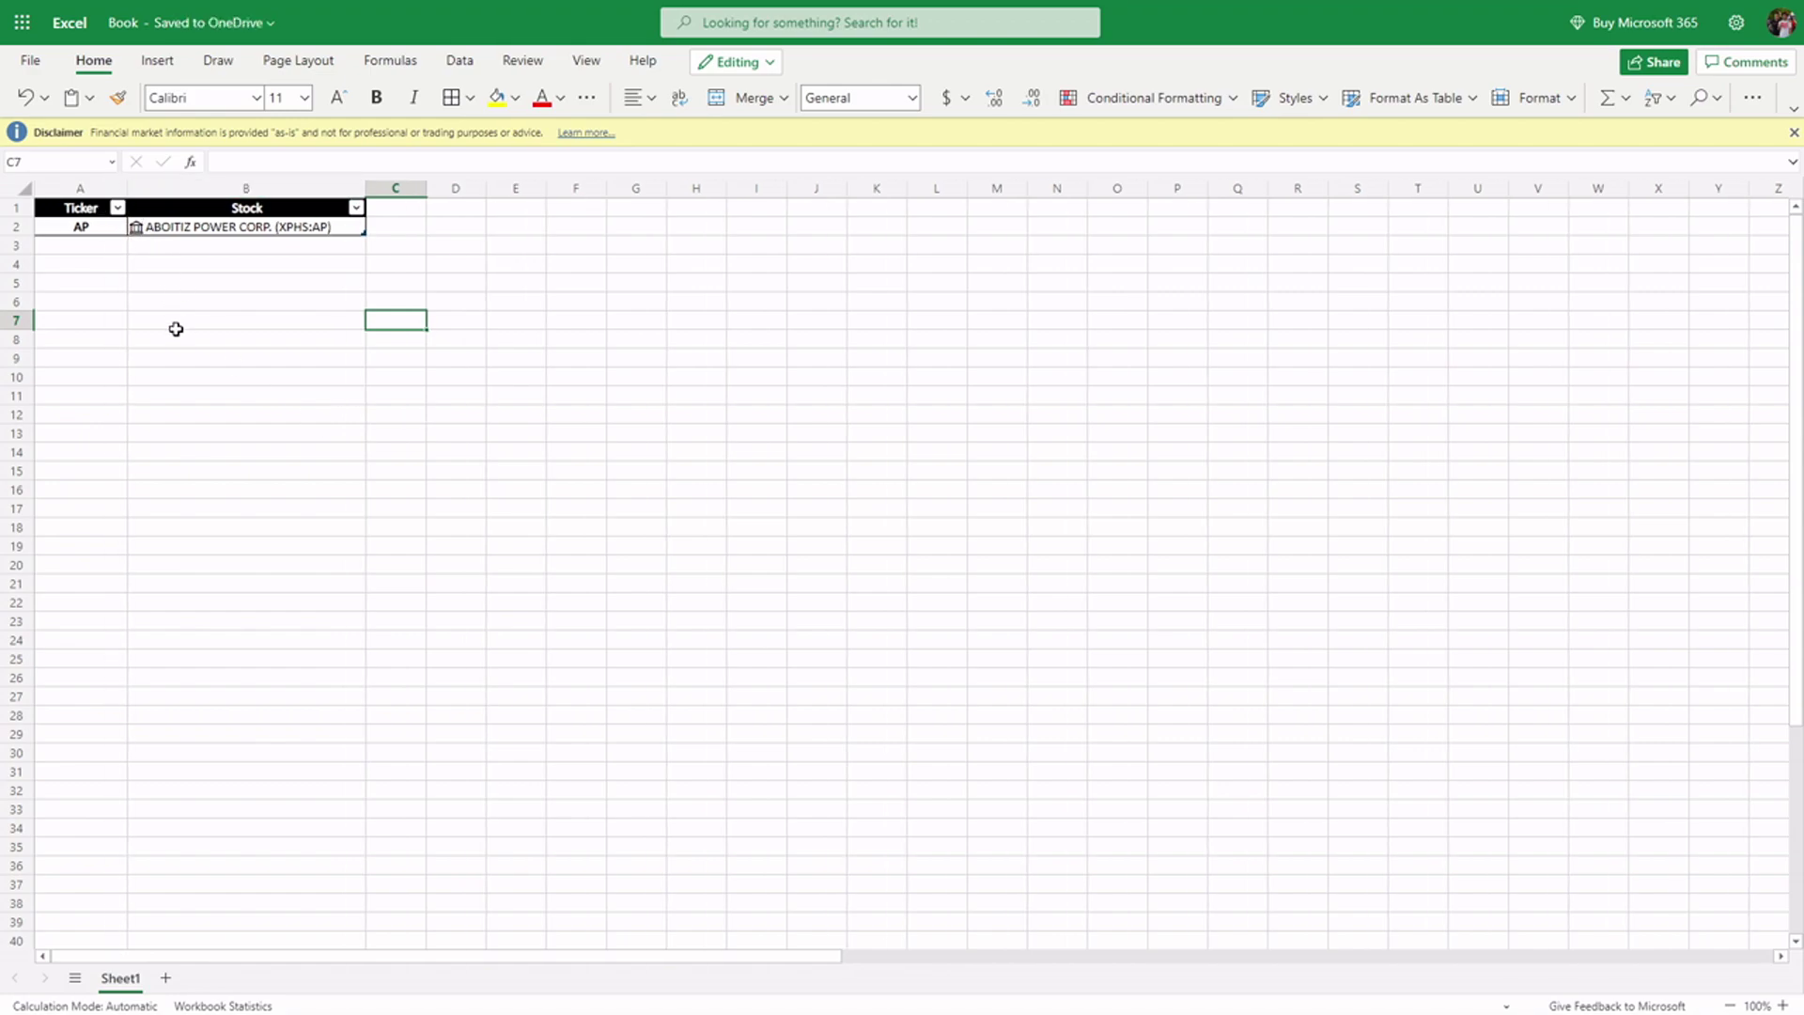
pyautogui.click(117, 208)
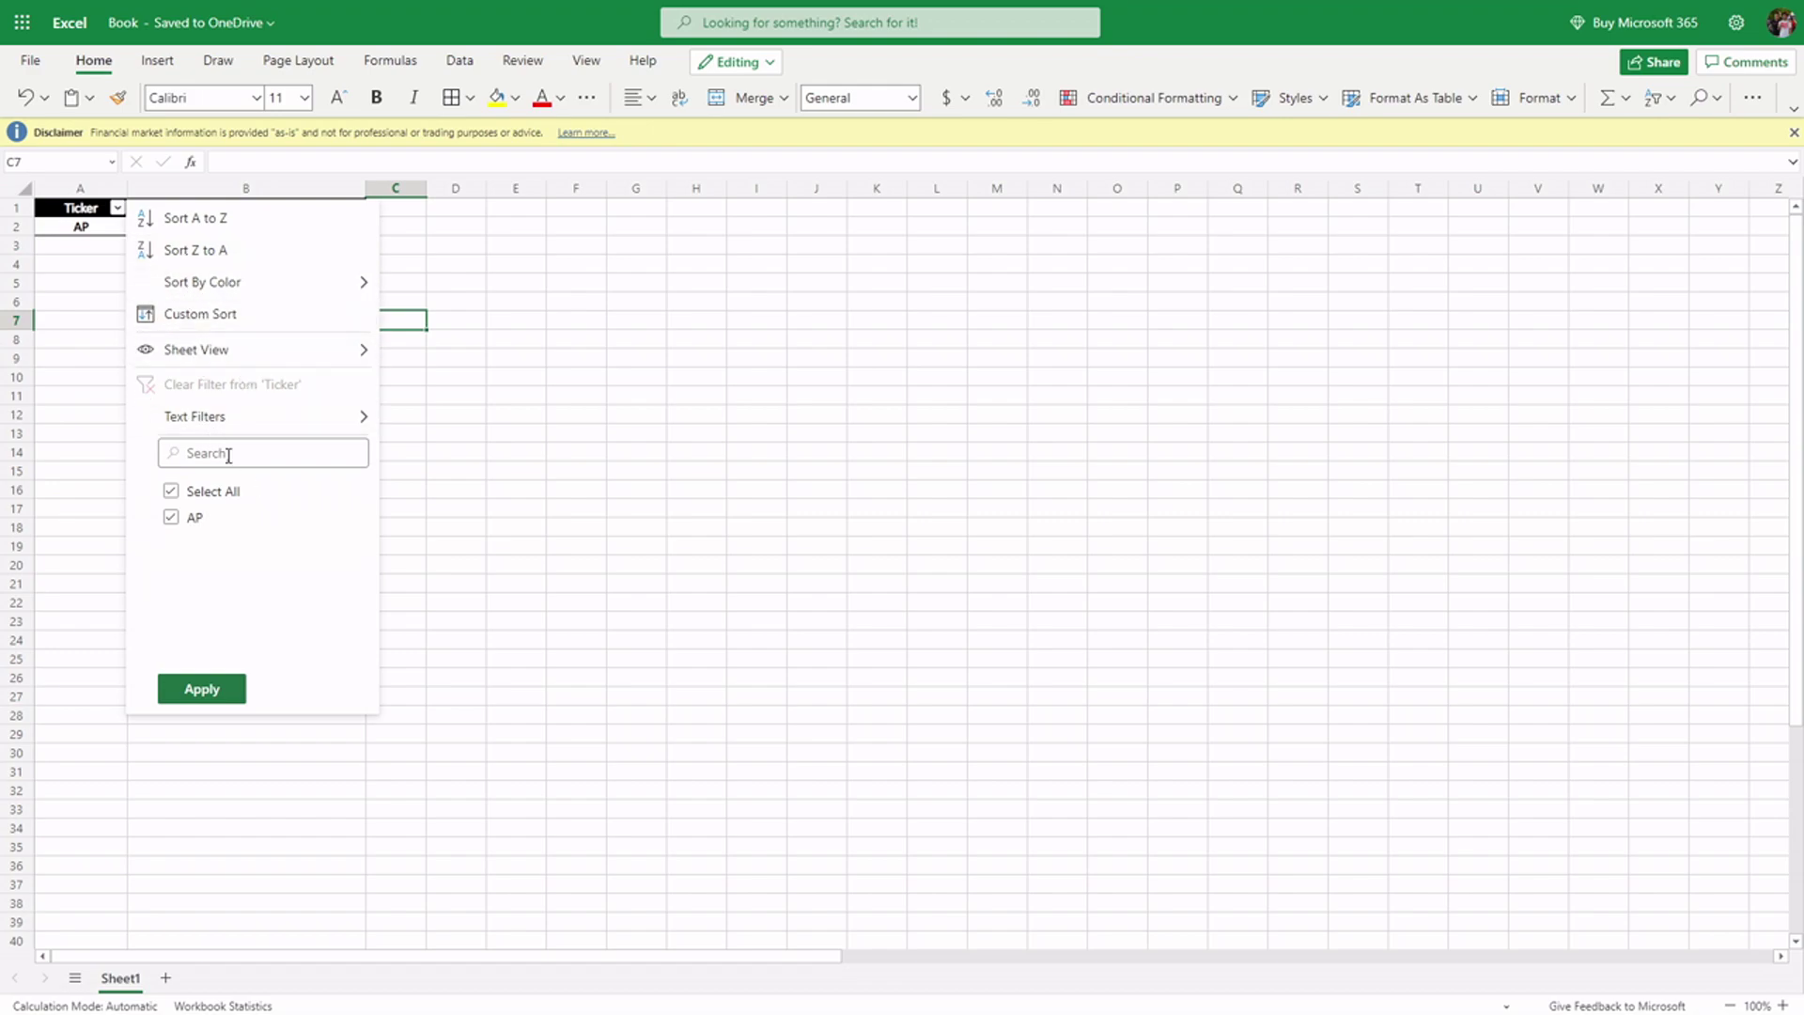
pyautogui.click(527, 274)
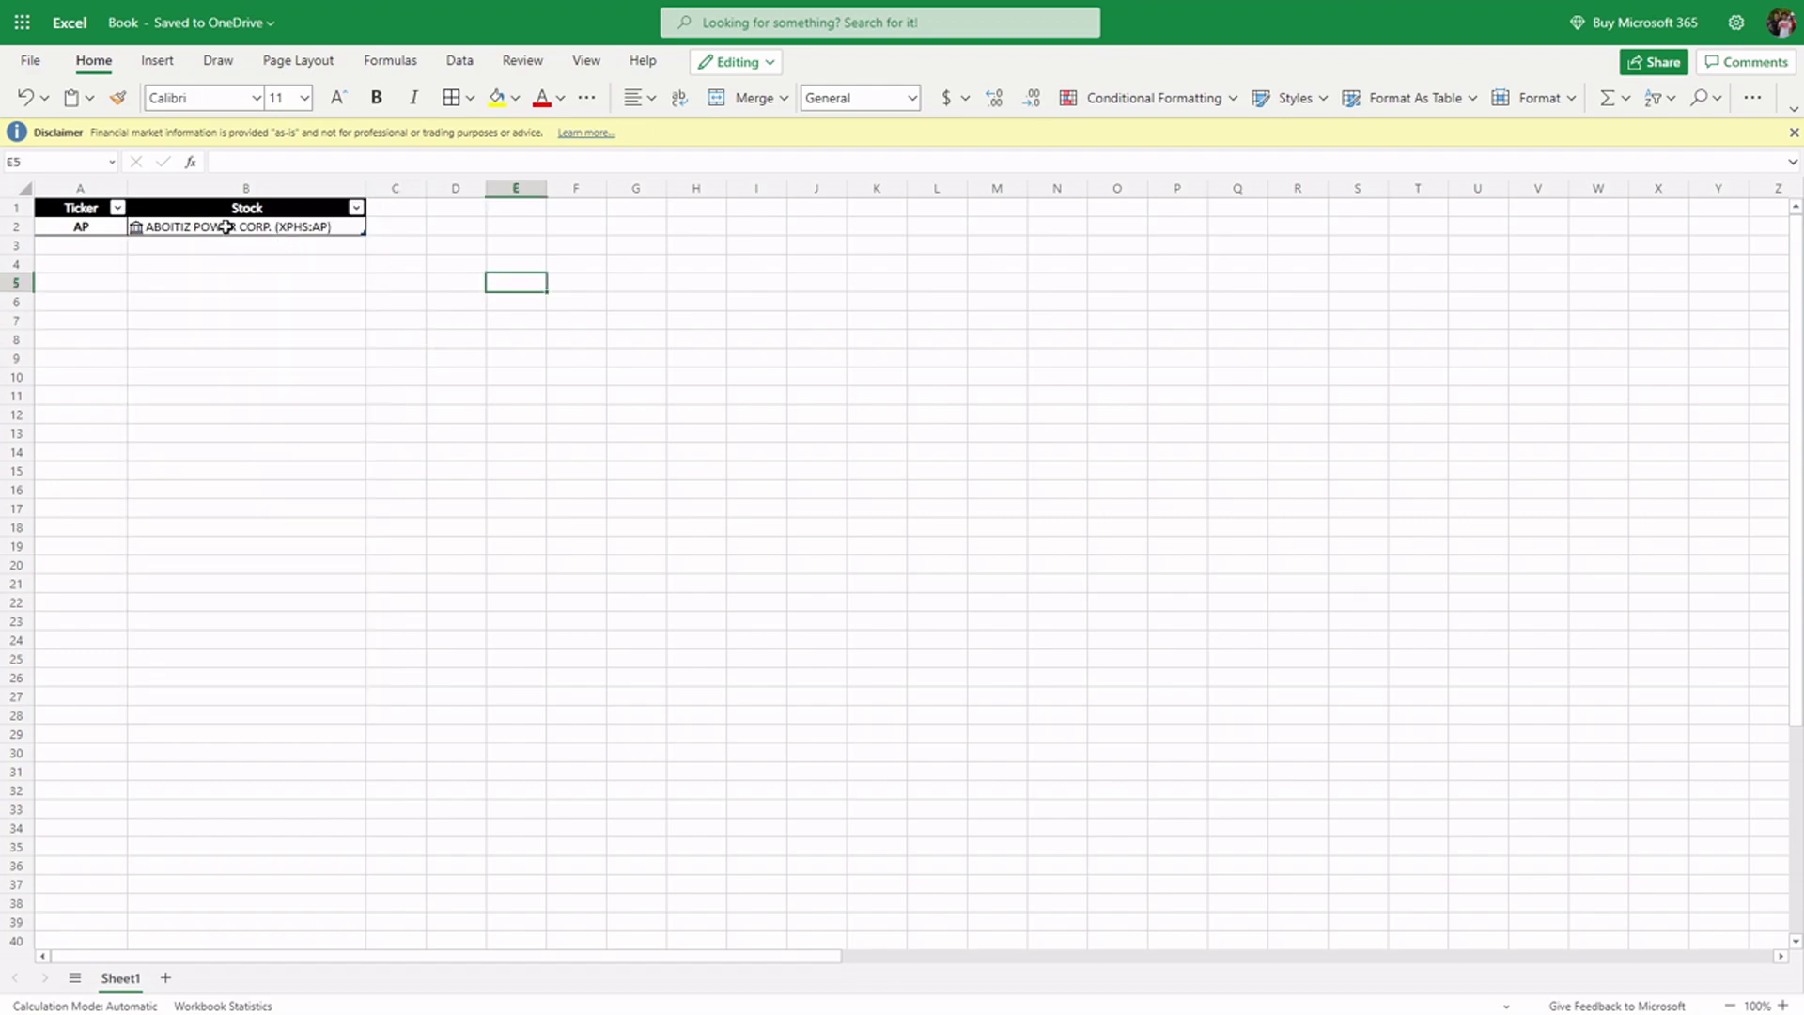
# - Add the Price field from the Aboitiz Power data card as a table column, and widen that column to about 12.86
pyautogui.click(356, 226)
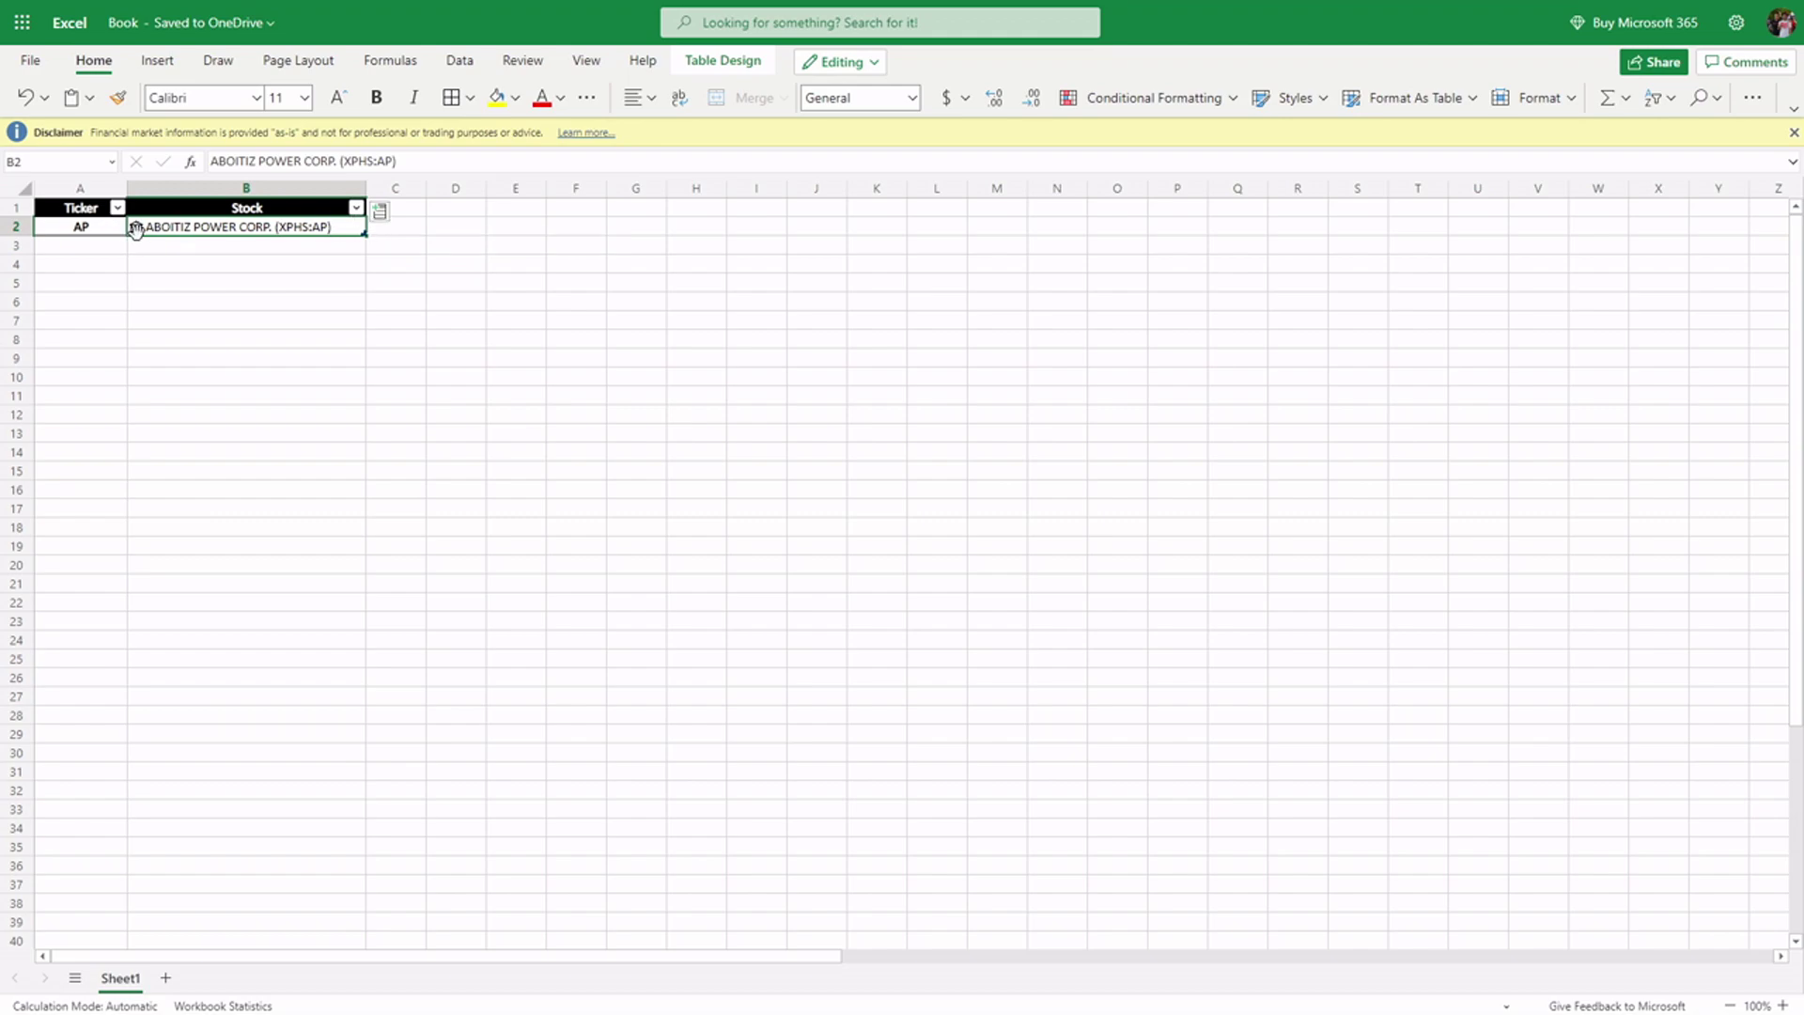
pyautogui.moveTo(431, 419)
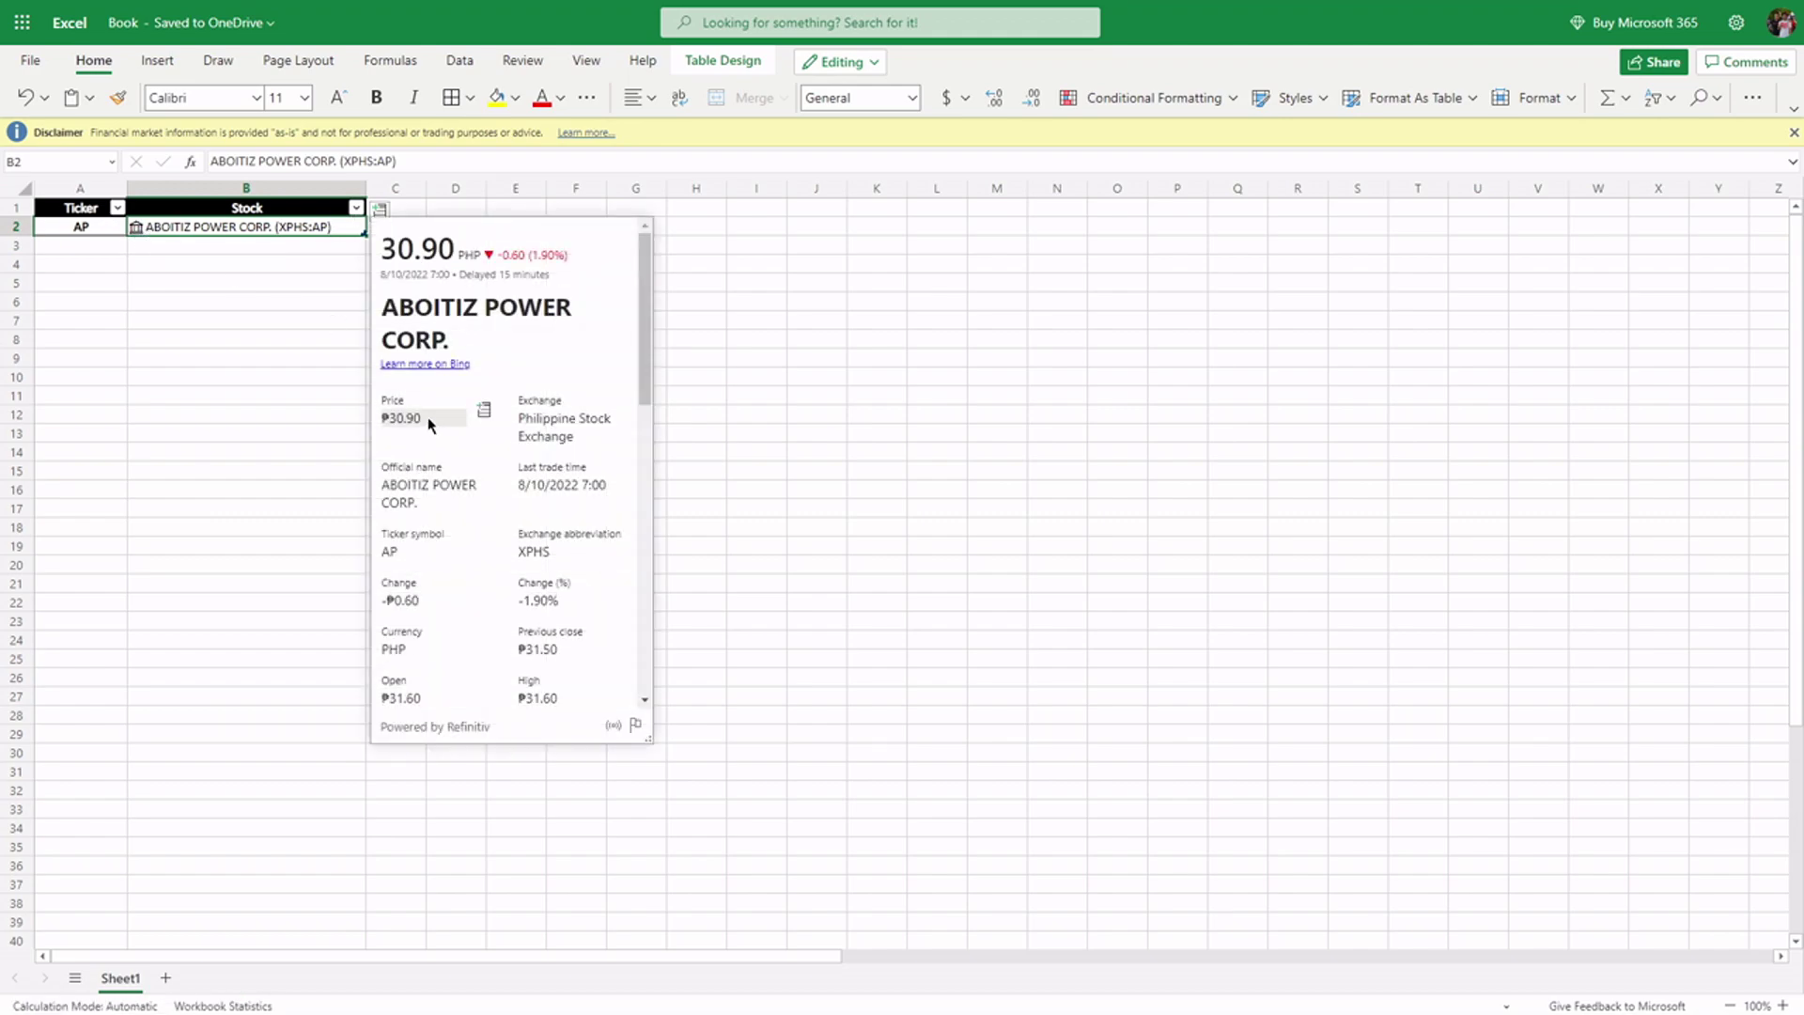
pyautogui.click(485, 415)
pyautogui.doubleClick(421, 188)
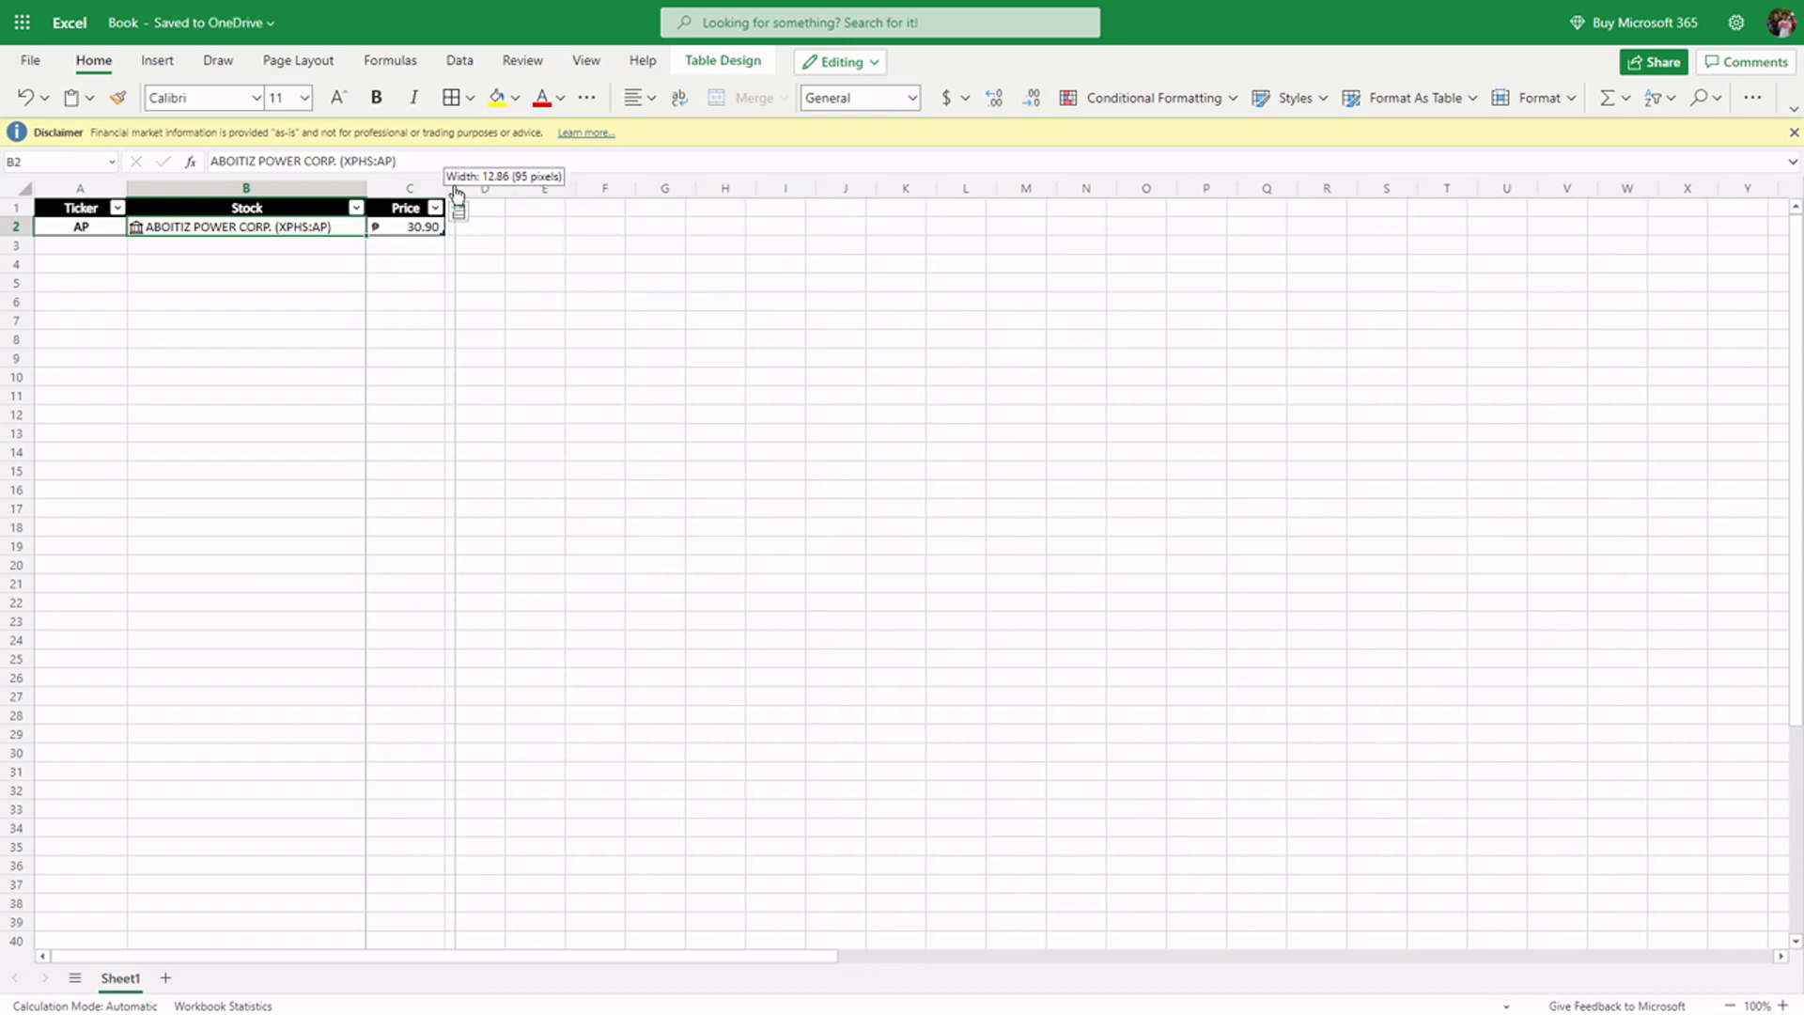
# - Compare the formulas behind the Price cell C2 and the Ticker cell A2
pyautogui.click(432, 231)
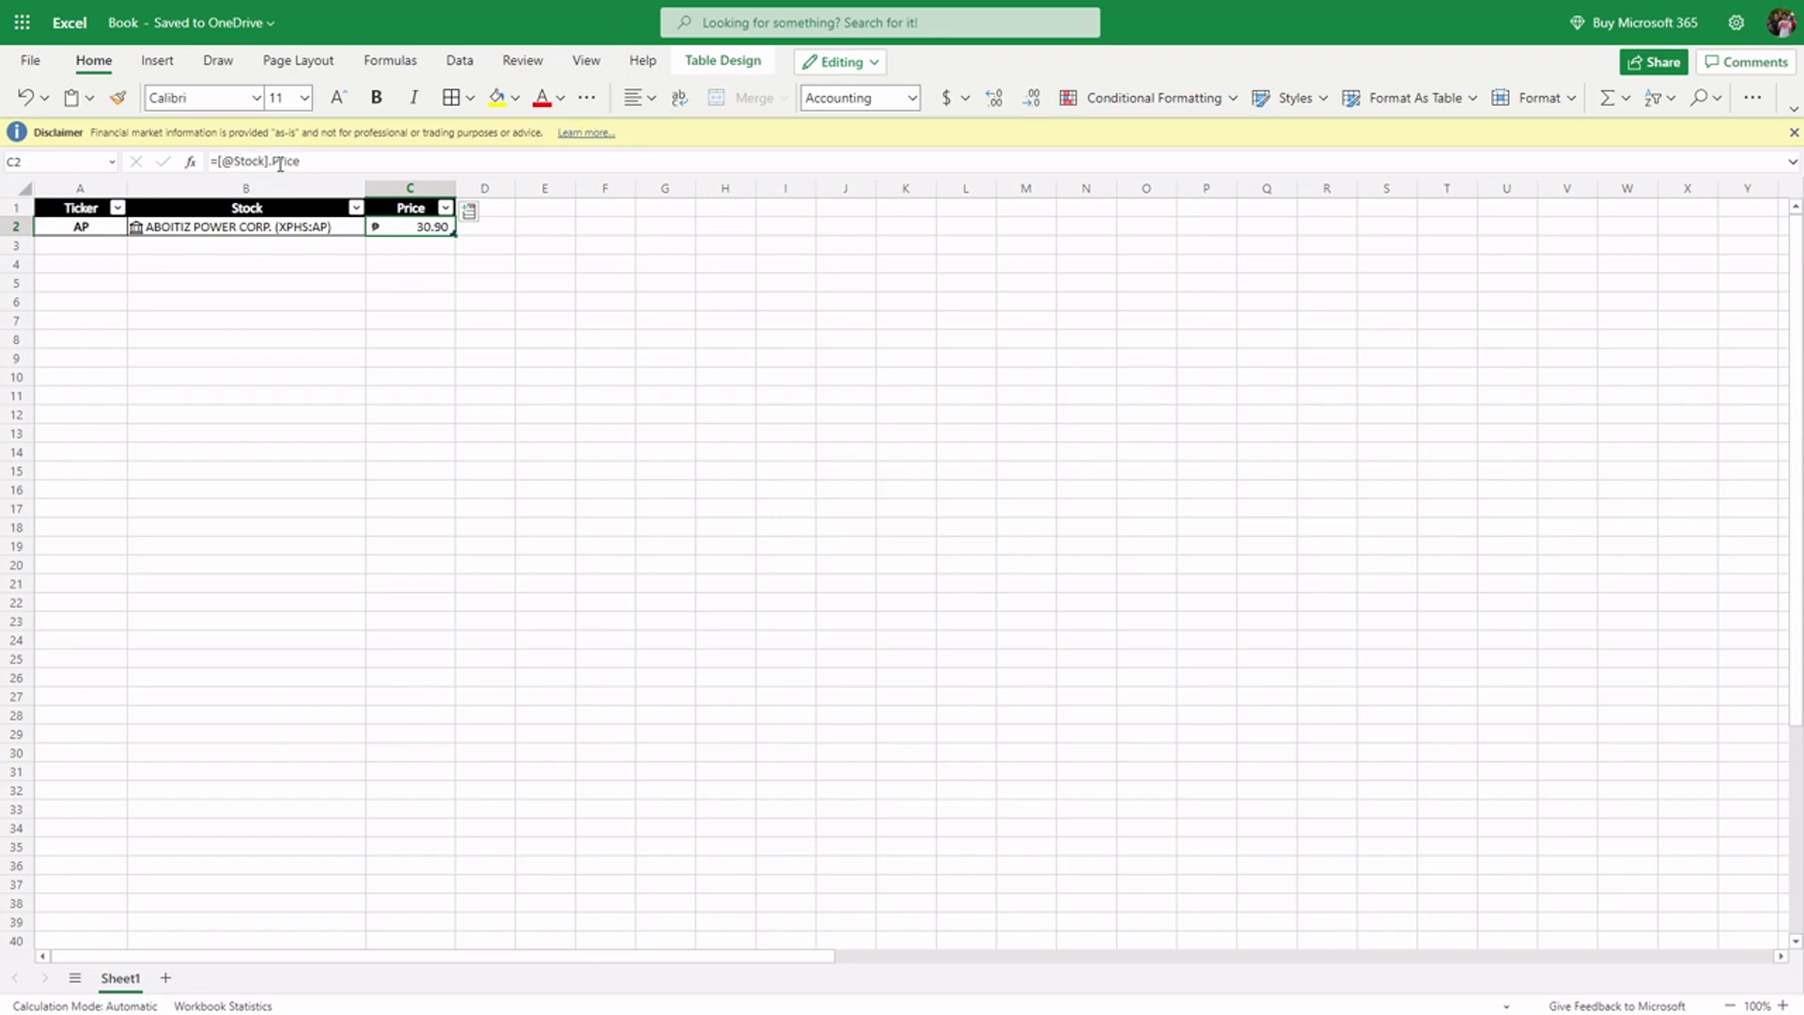
pyautogui.click(261, 233)
pyautogui.click(91, 227)
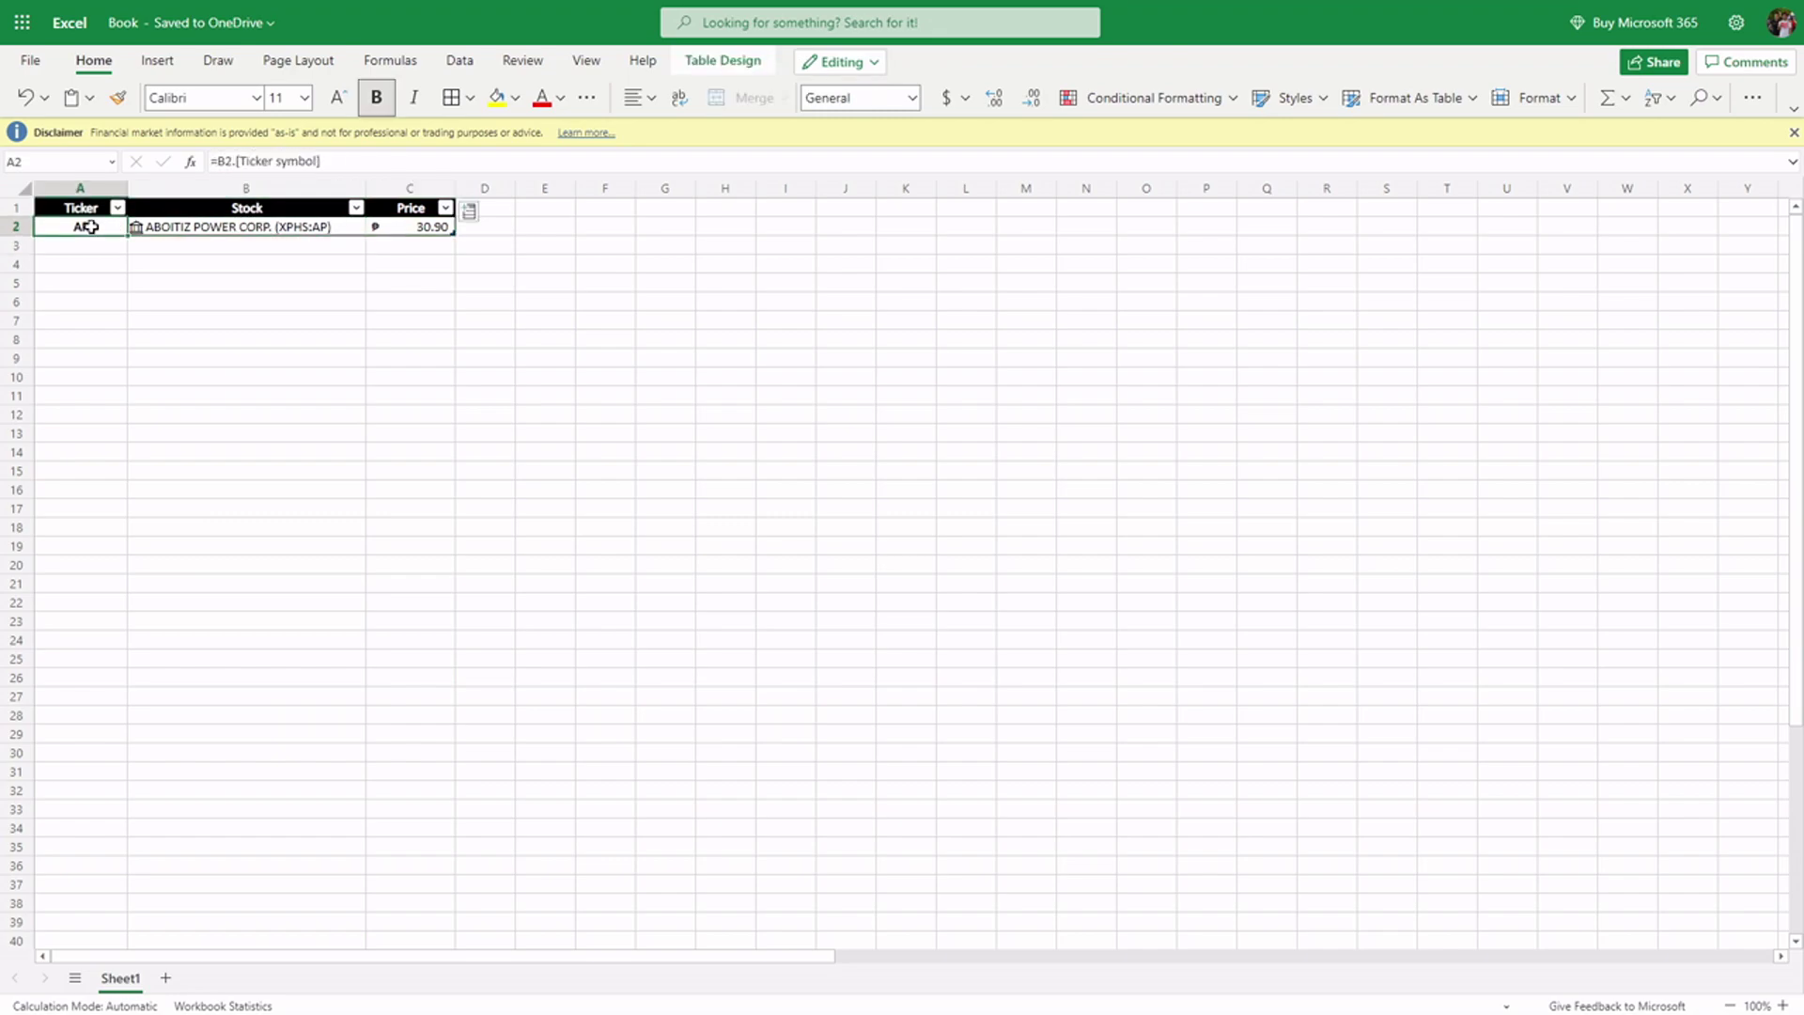
pyautogui.click(435, 232)
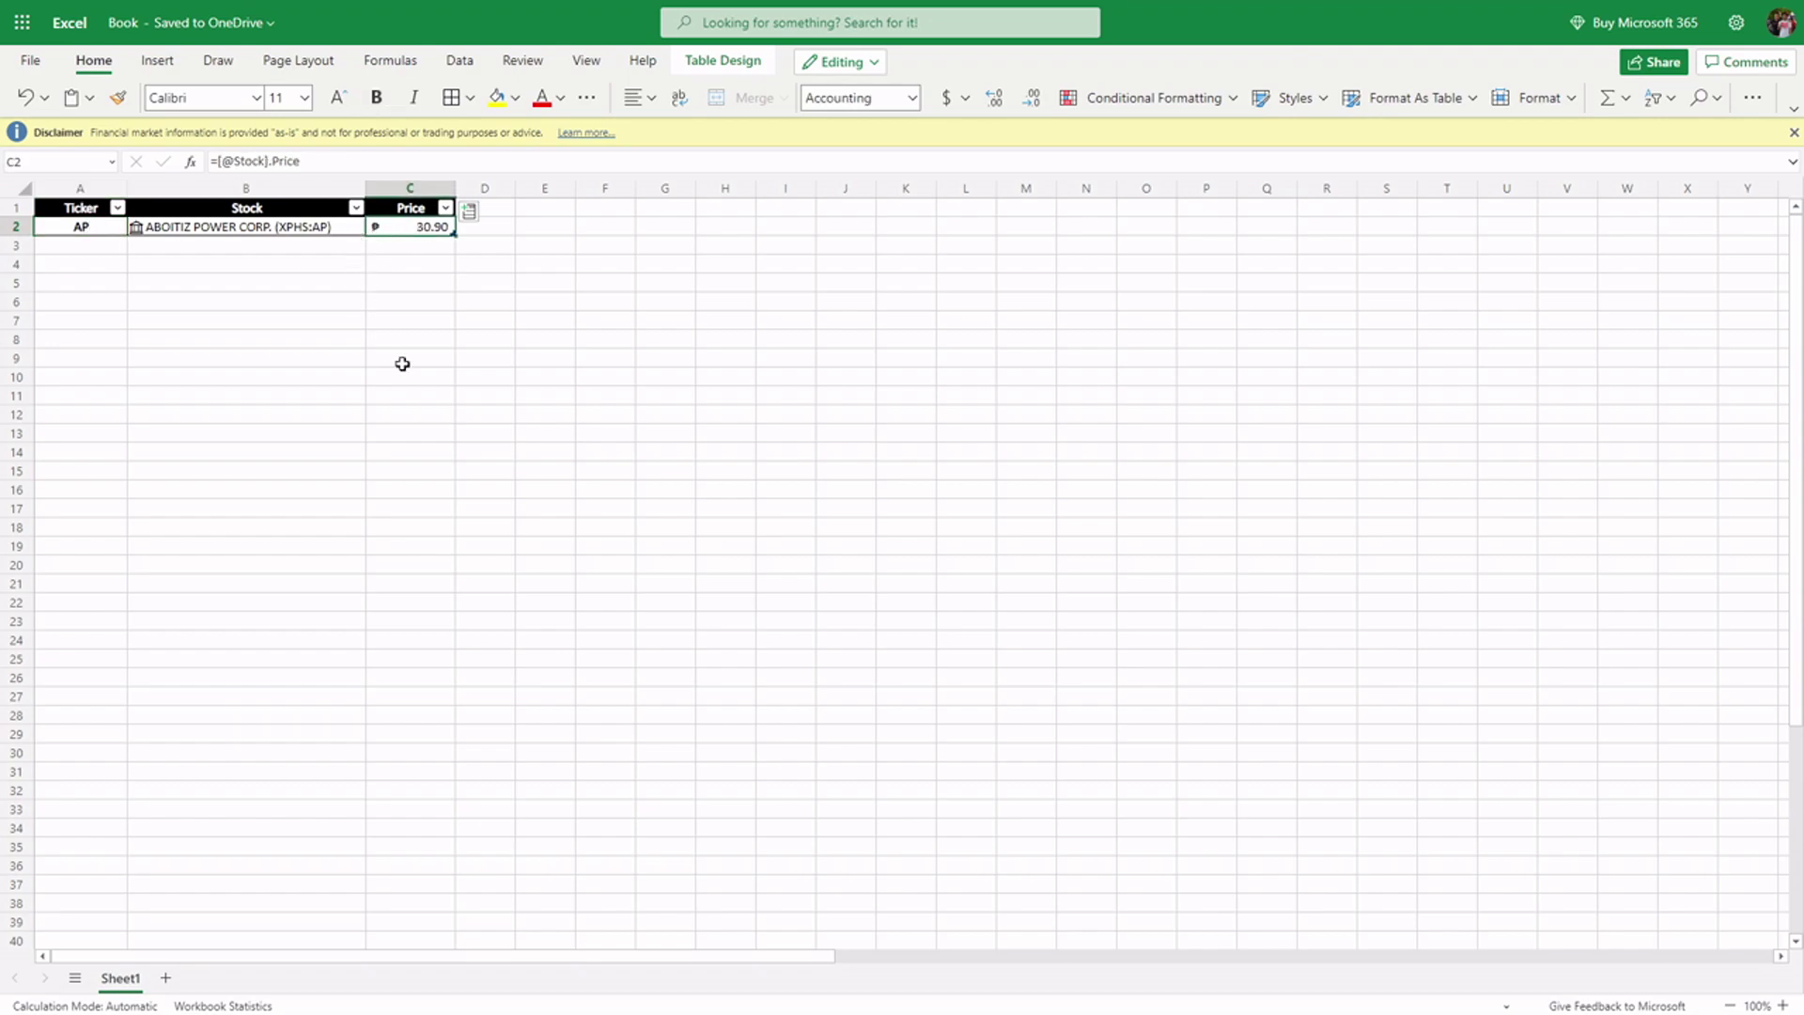
pyautogui.click(552, 342)
# - Add a Previous close column from the stock data fields and widen it so its header fits
pyautogui.click(420, 232)
pyautogui.click(472, 212)
pyautogui.click(544, 689)
pyautogui.moveTo(515, 188); pyautogui.dragTo(599, 191)
# - Add a Change column from the stock data fields and widen it
pyautogui.click(614, 210)
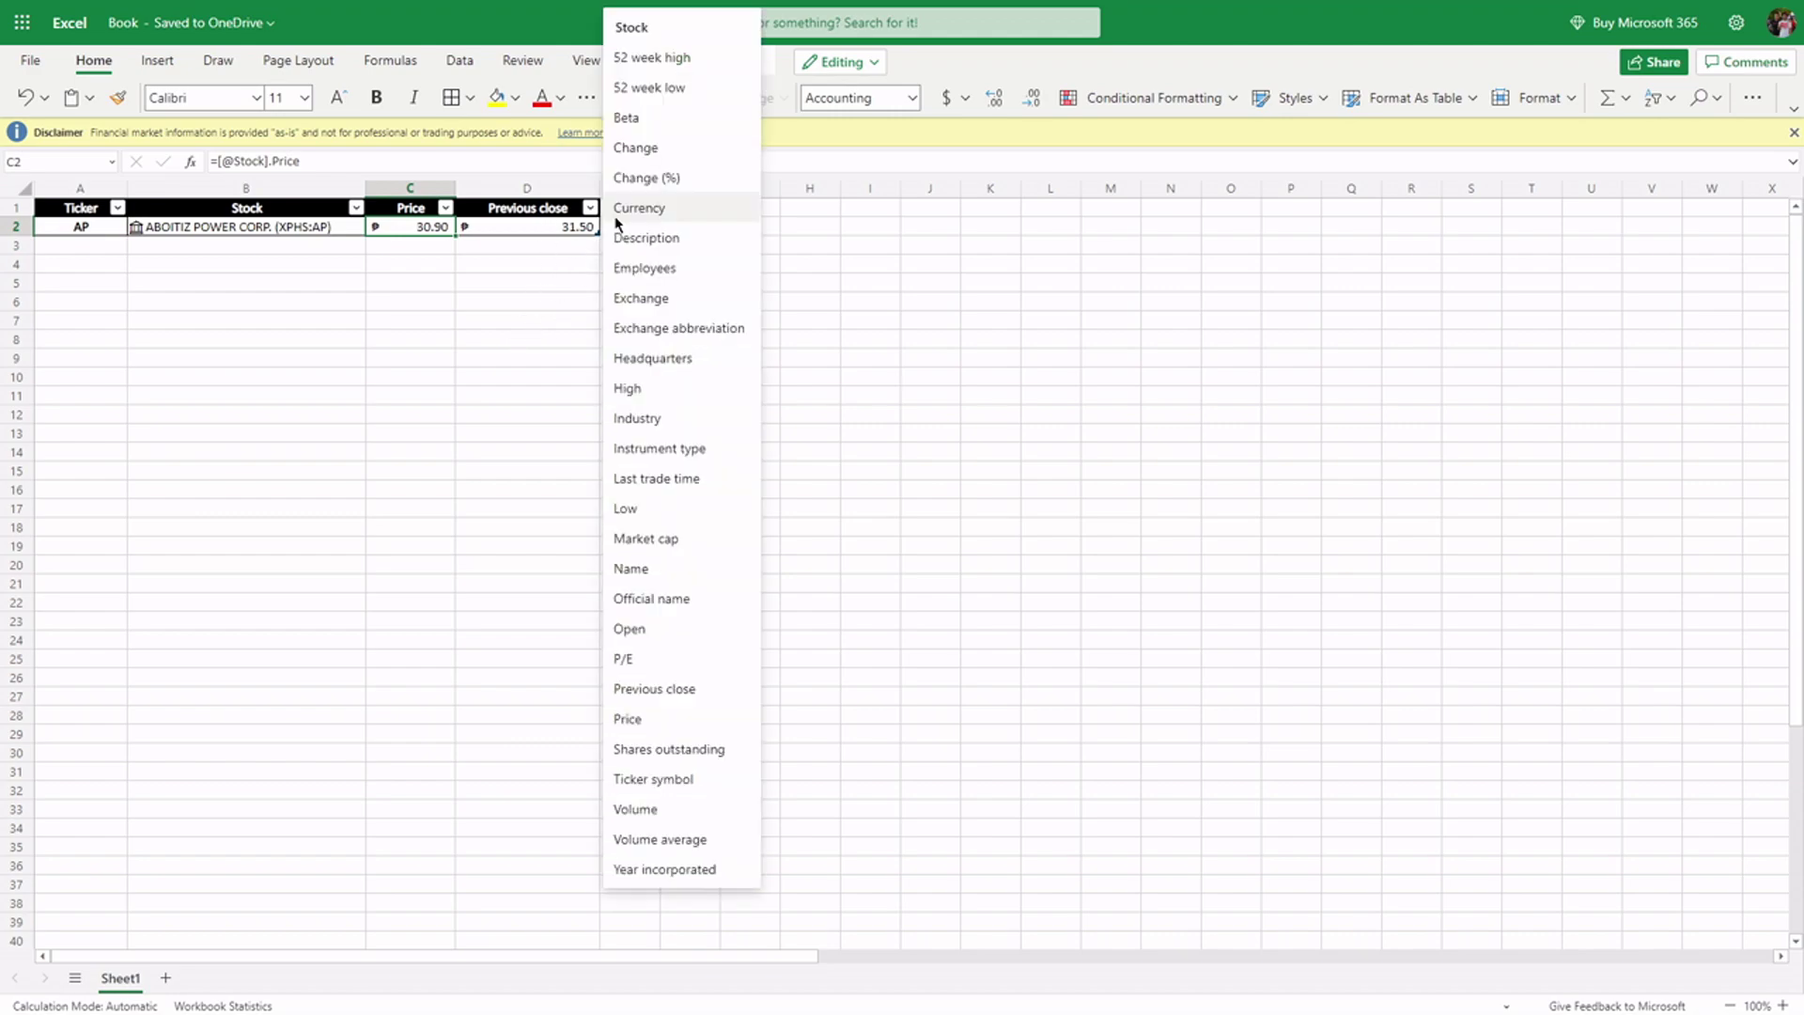
pyautogui.click(675, 150)
pyautogui.moveTo(660, 188); pyautogui.dragTo(696, 188)
# - Check the Change value in E2 against the stock's Previous close and Price cells
pyautogui.click(679, 226)
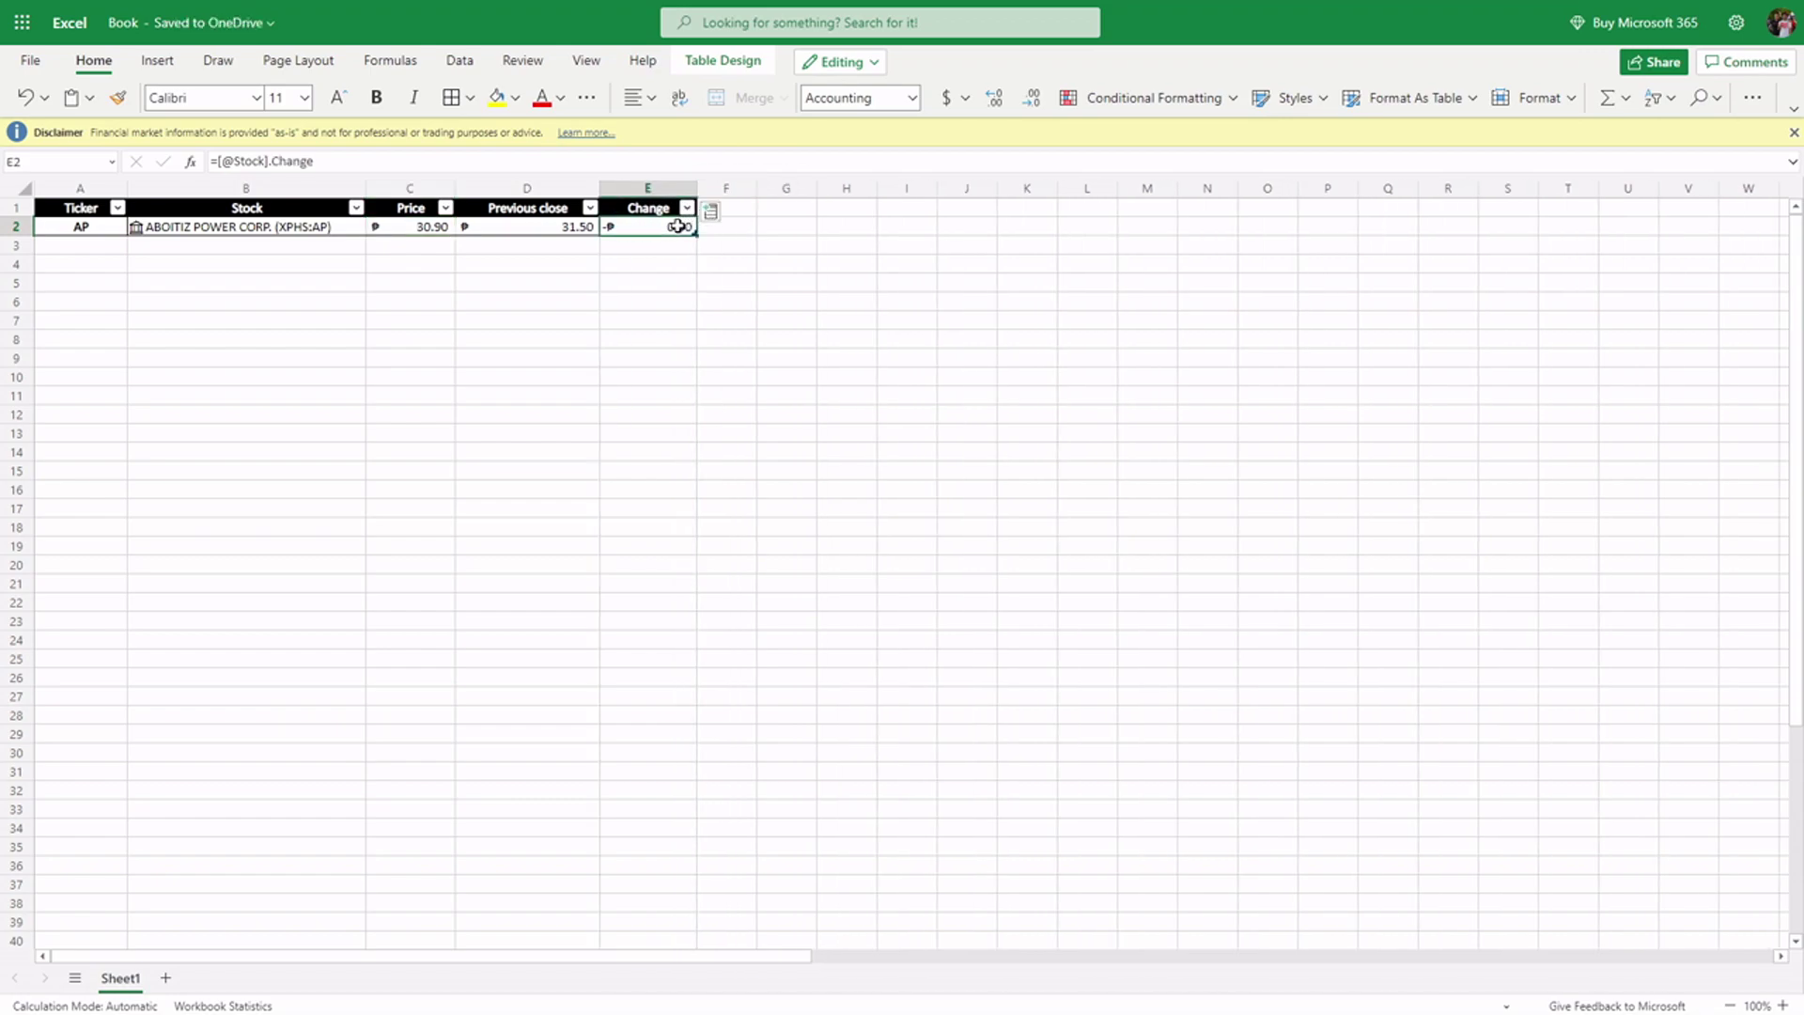
pyautogui.click(532, 228)
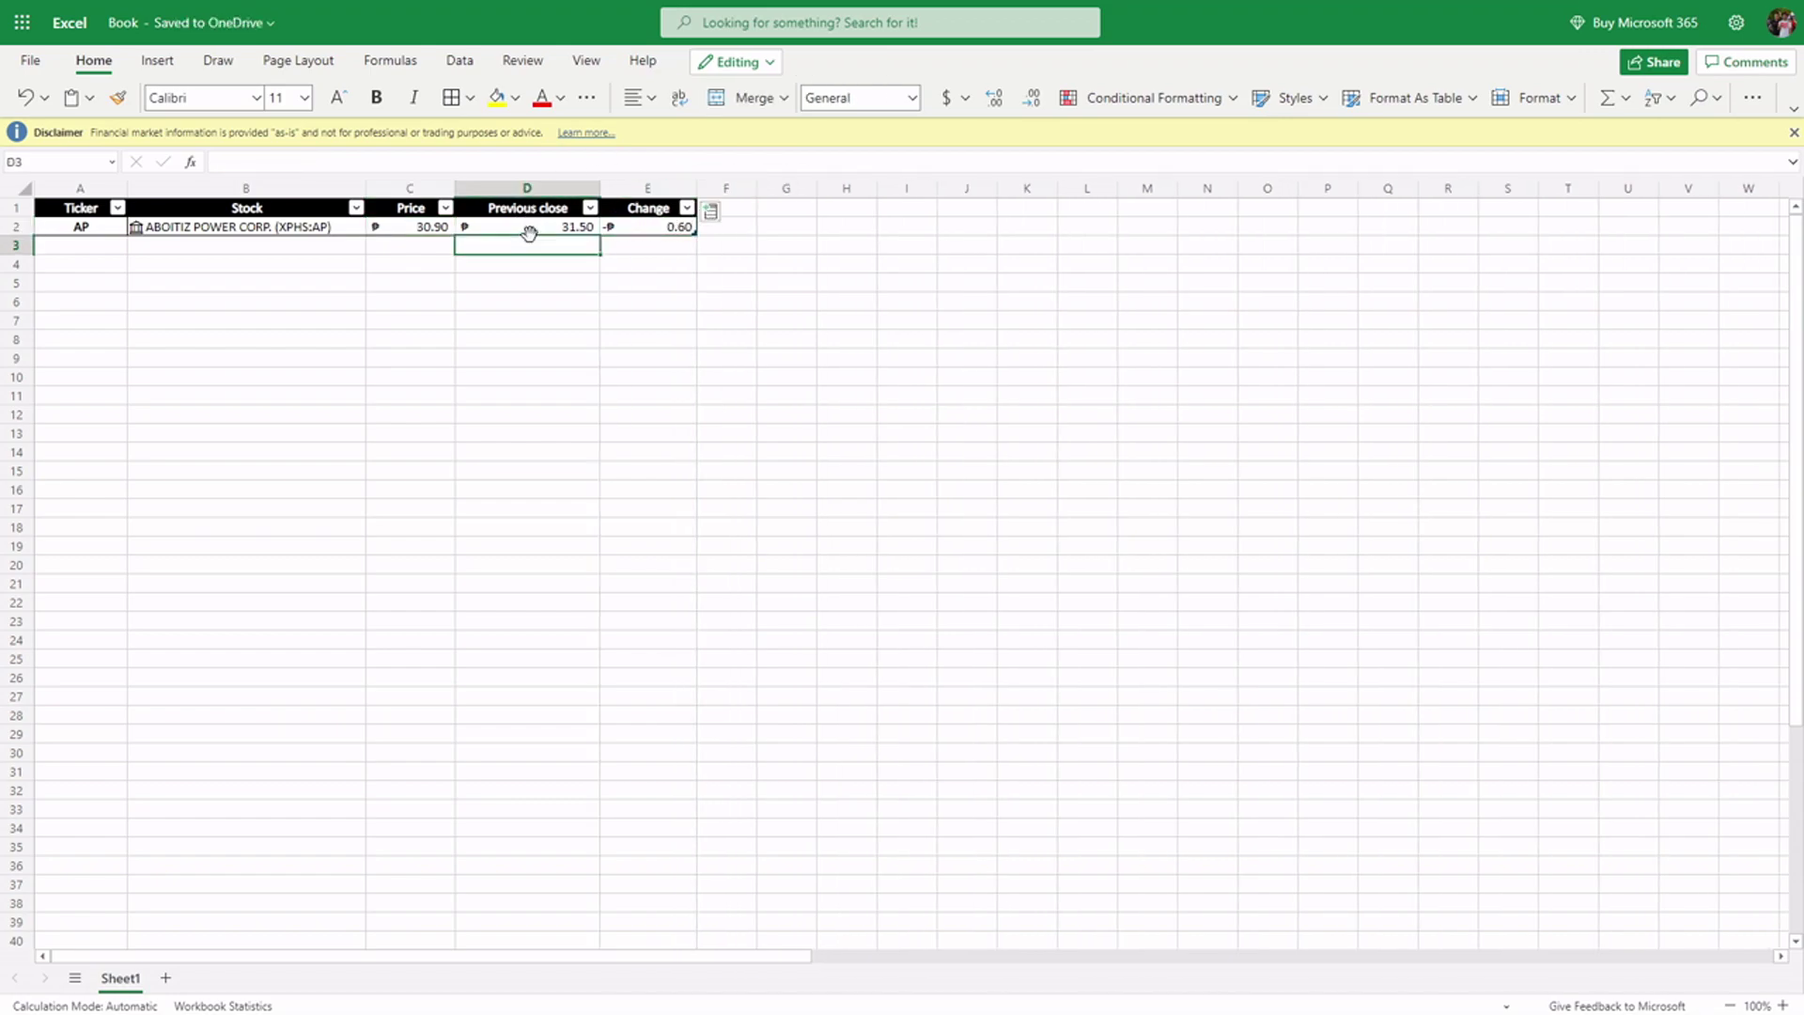
pyautogui.click(430, 228)
pyautogui.click(660, 231)
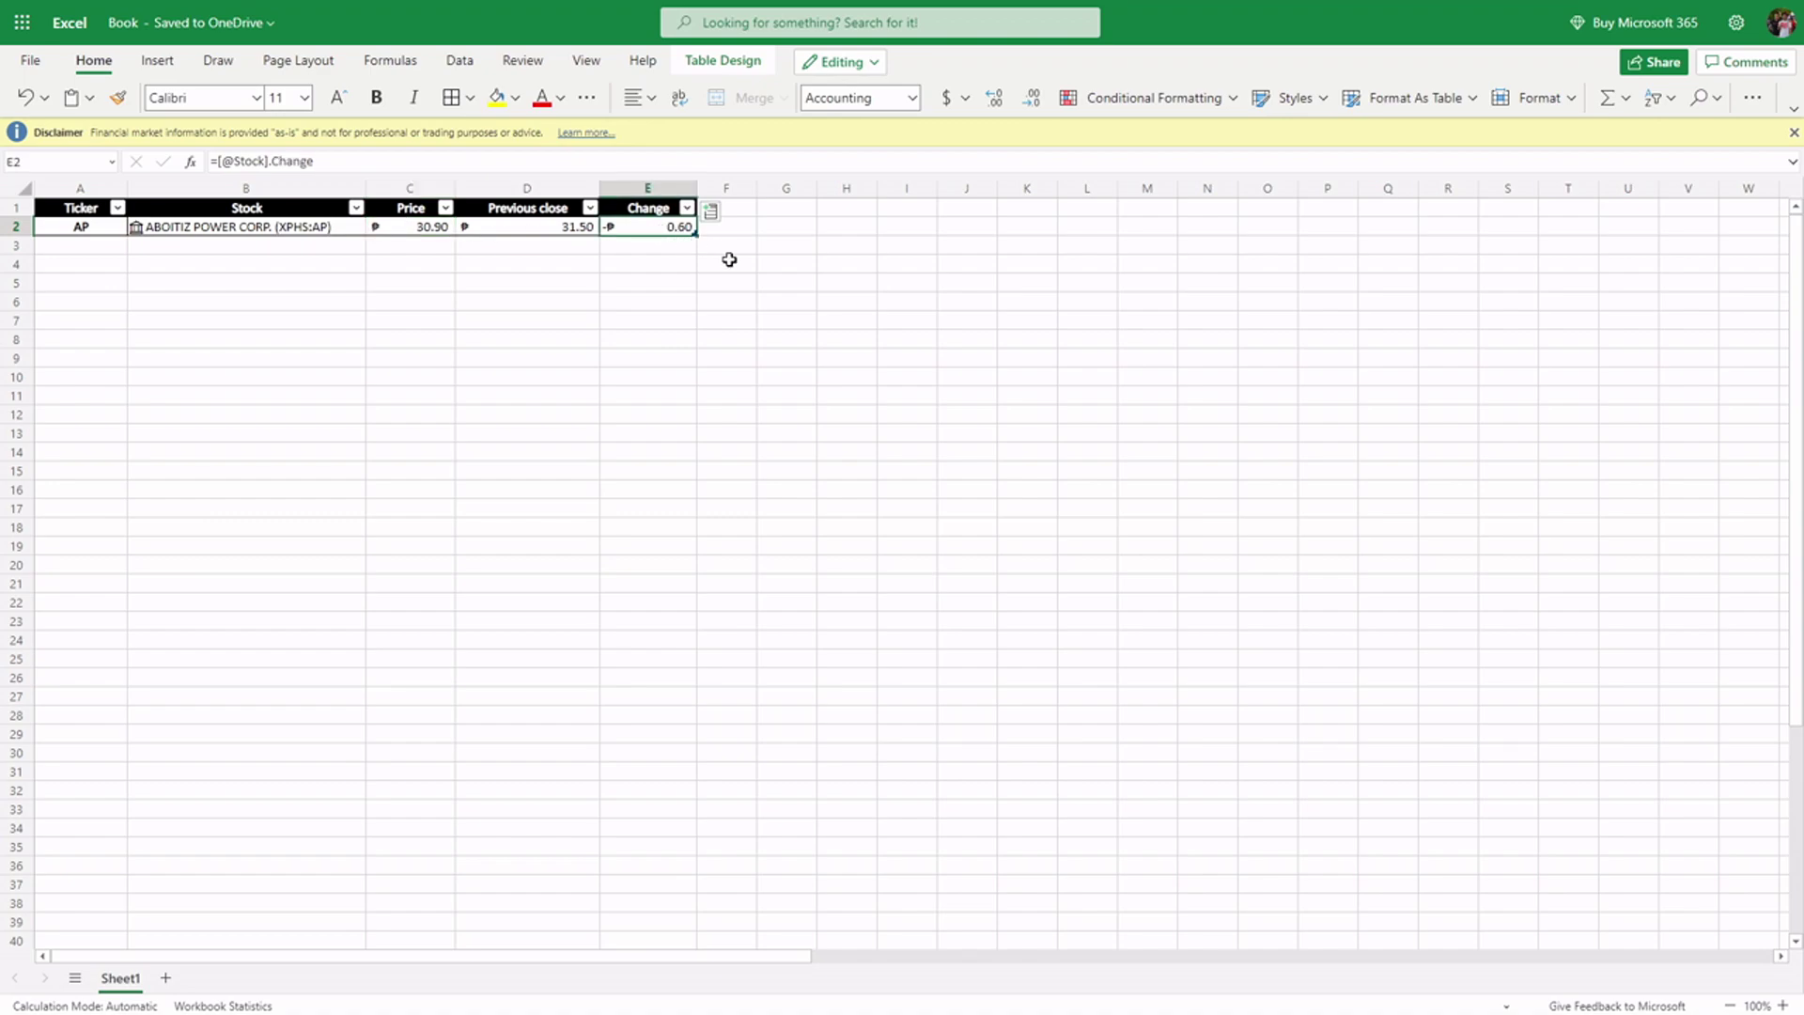
# - Add a Change (%) column from the stock data fields and widen it to show its full header
pyautogui.click(711, 213)
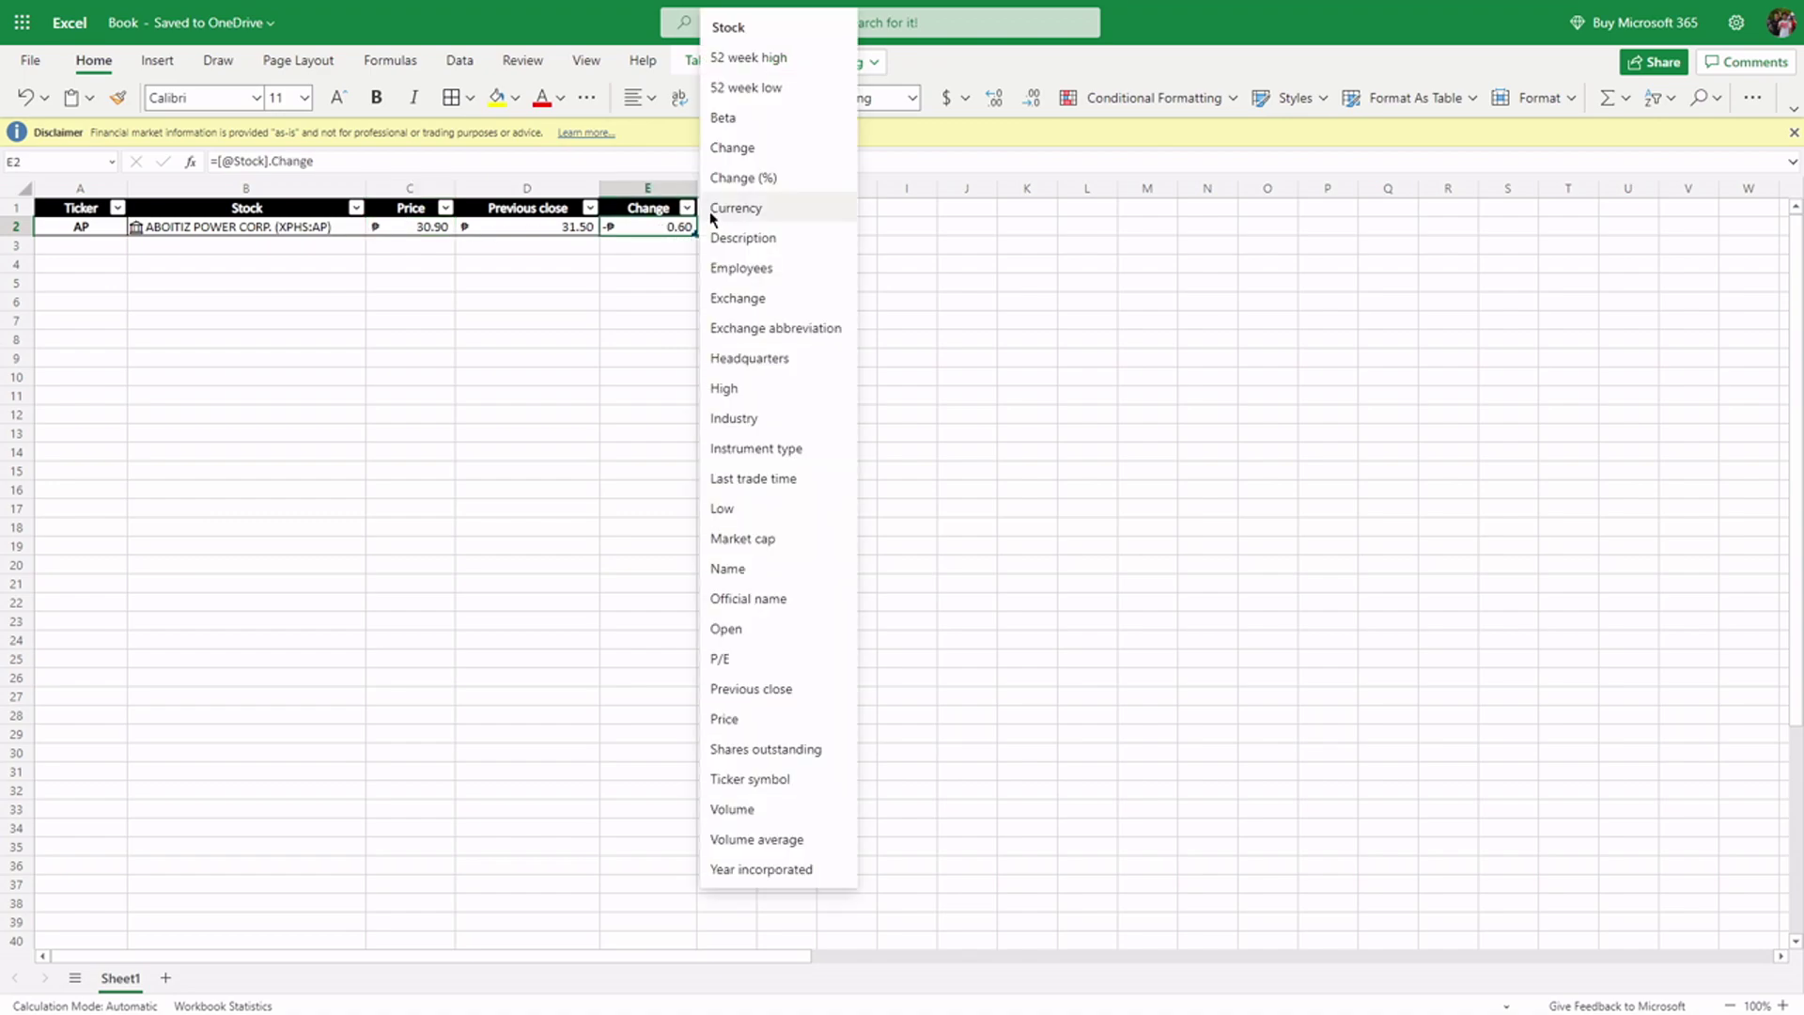
pyautogui.click(780, 178)
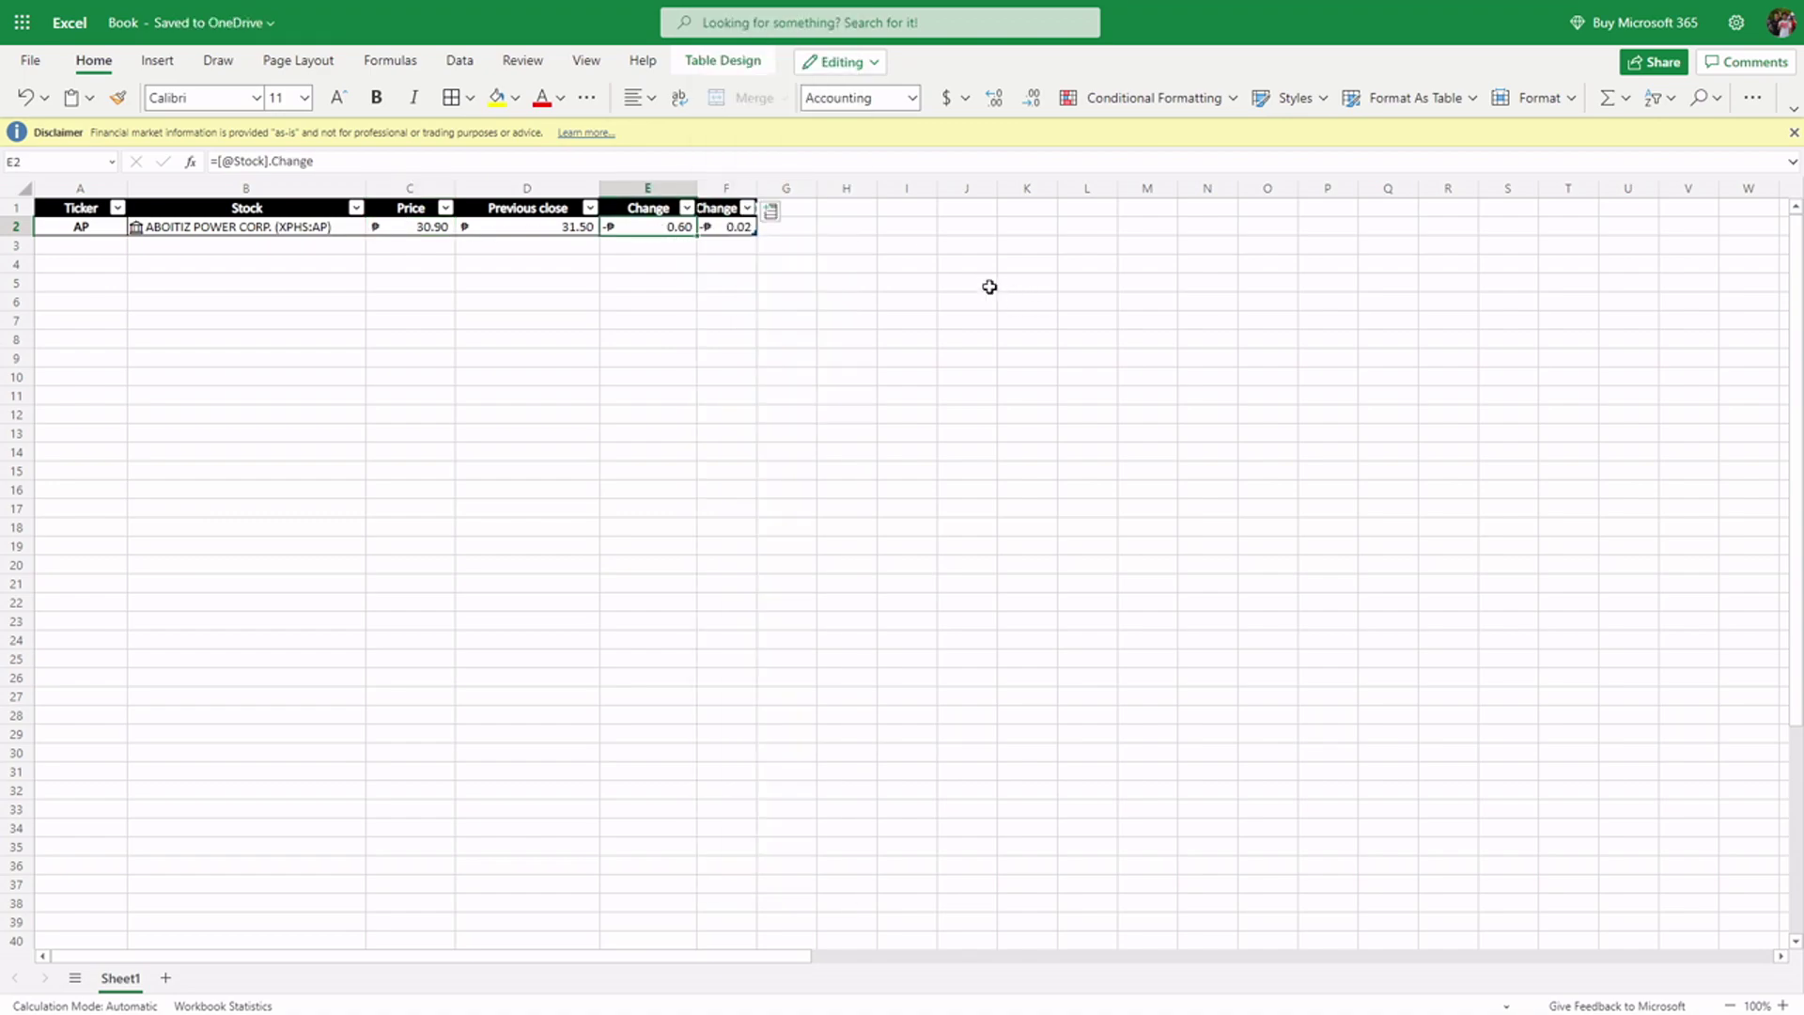
pyautogui.doubleClick(759, 193)
# - Set the number format of the Change (%) cell F2 to Percentage
pyautogui.click(754, 226)
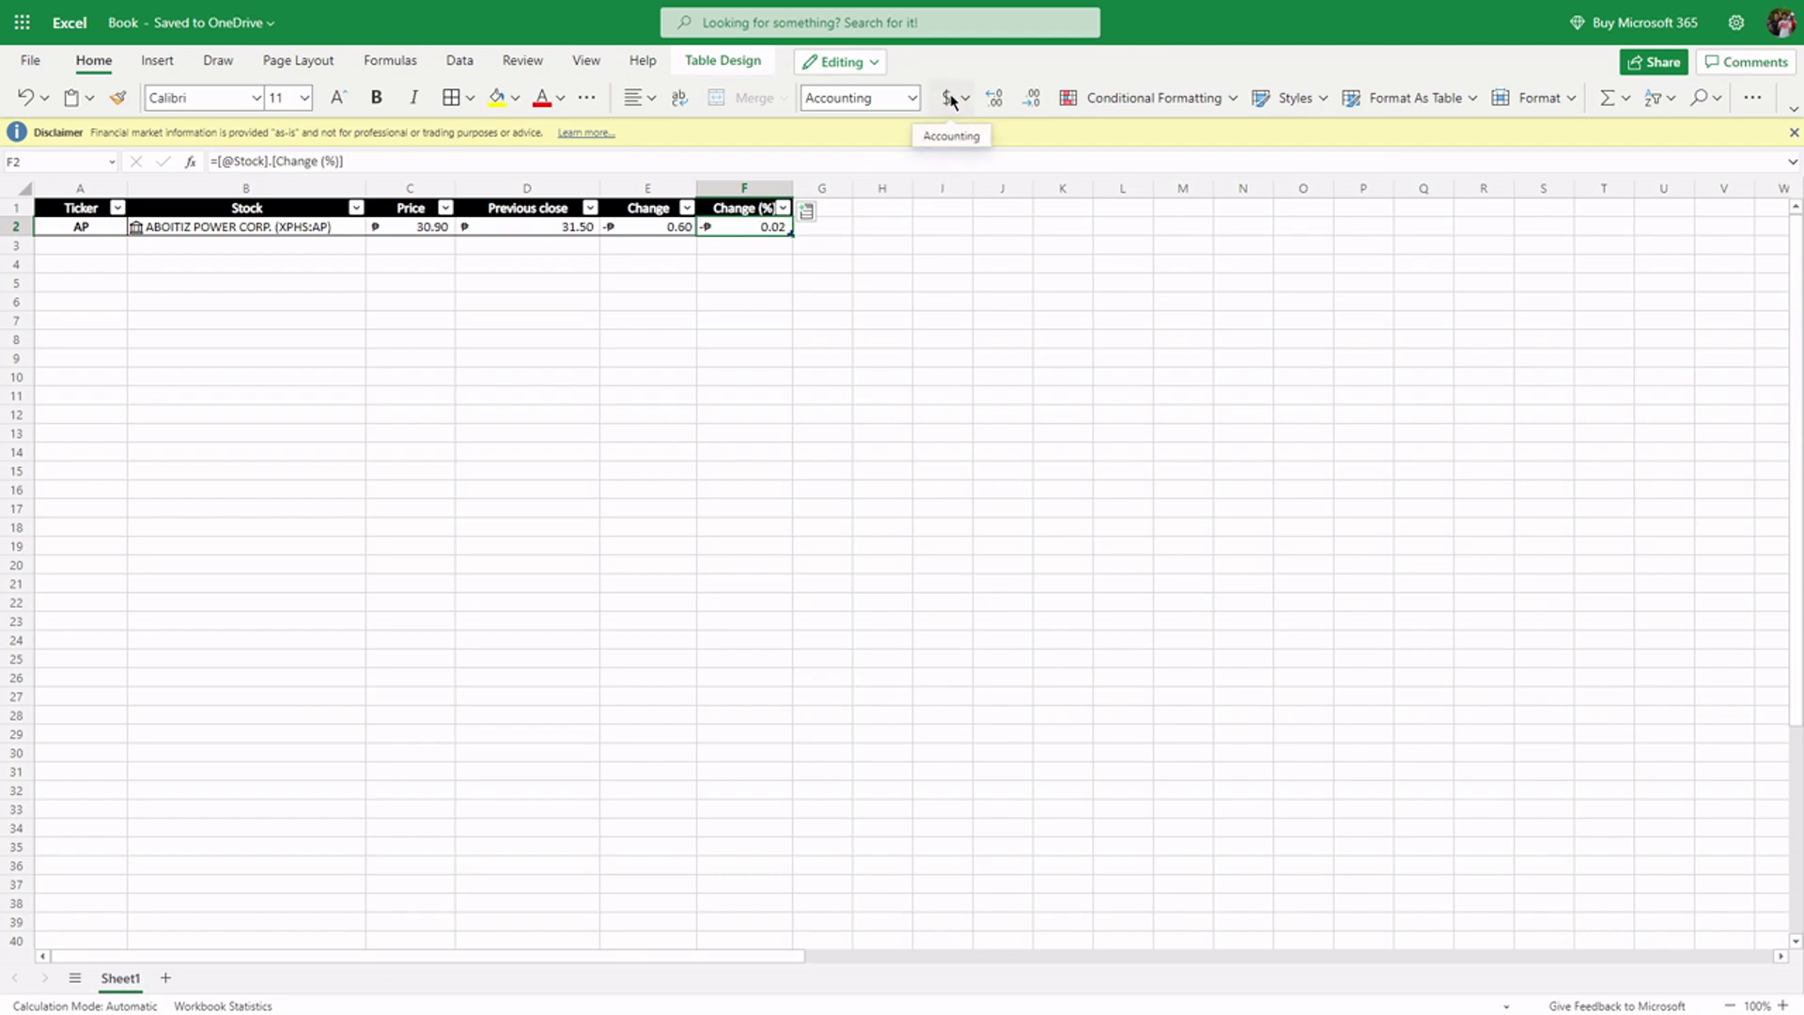
pyautogui.click(911, 98)
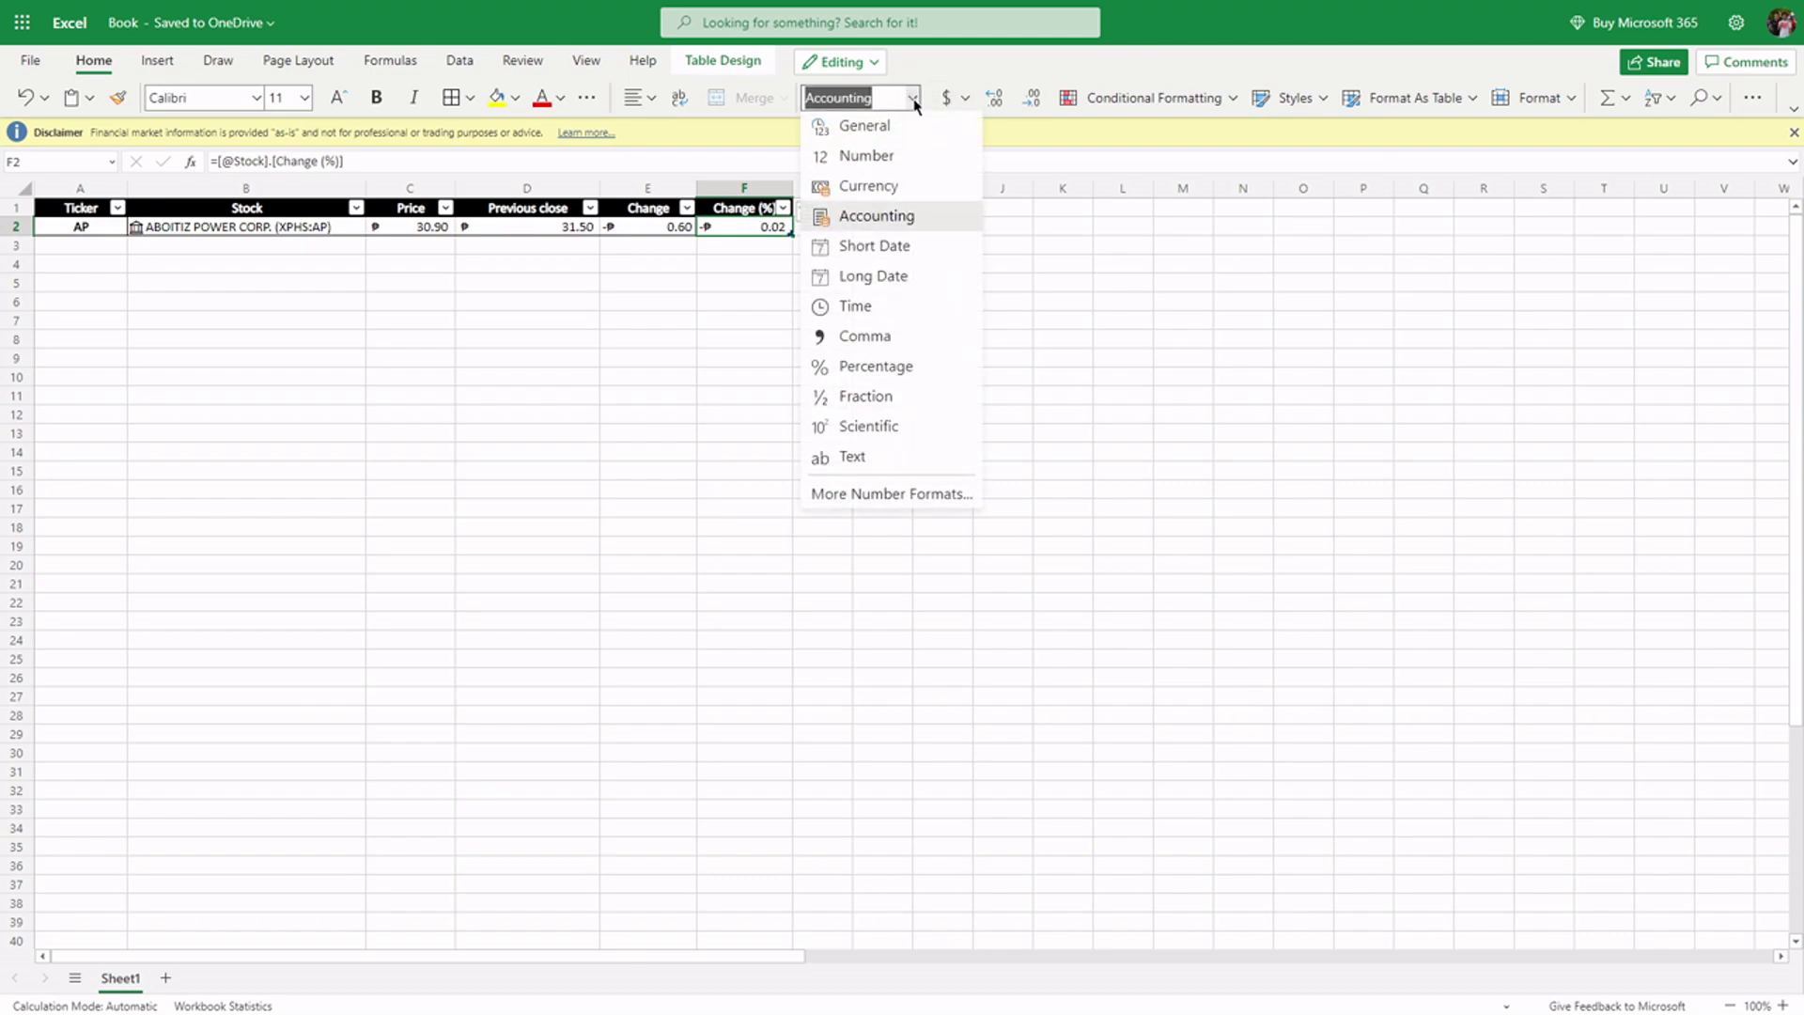
pyautogui.click(865, 367)
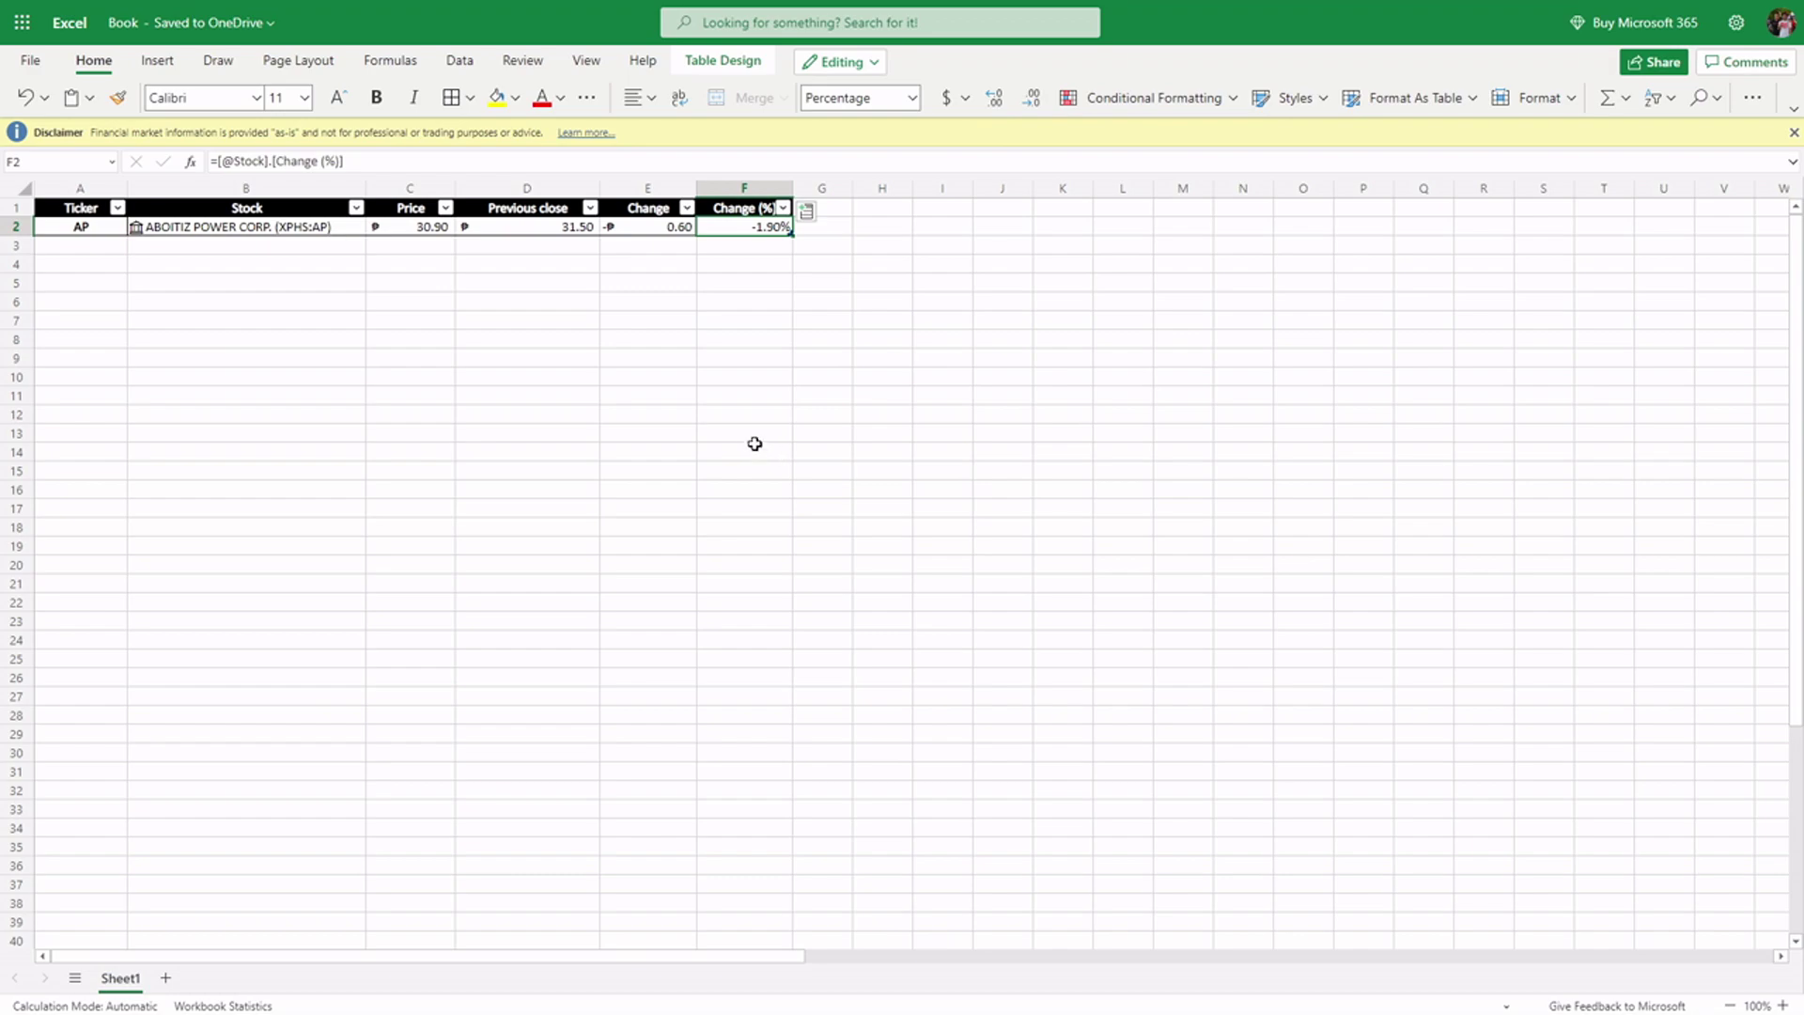
pyautogui.click(655, 229)
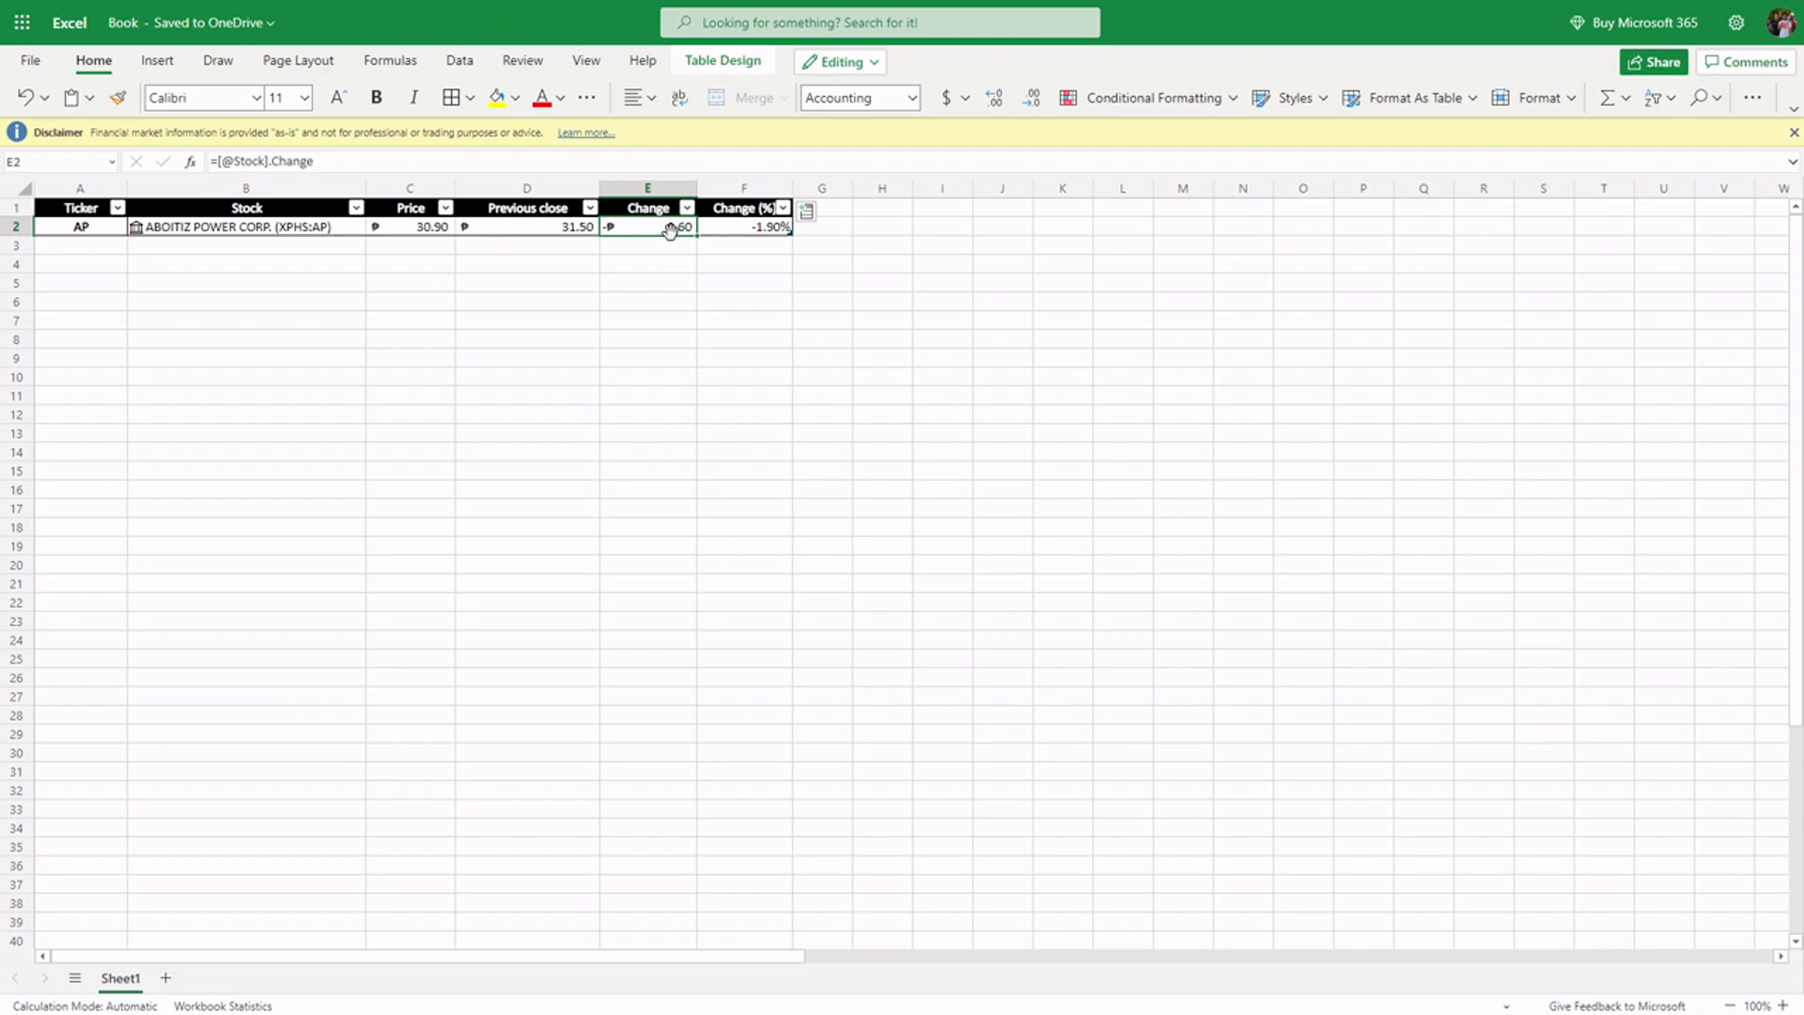
# - Compare the stock's Previous close, Price and Change (%) cells in row 2
pyautogui.click(589, 232)
pyautogui.click(404, 226)
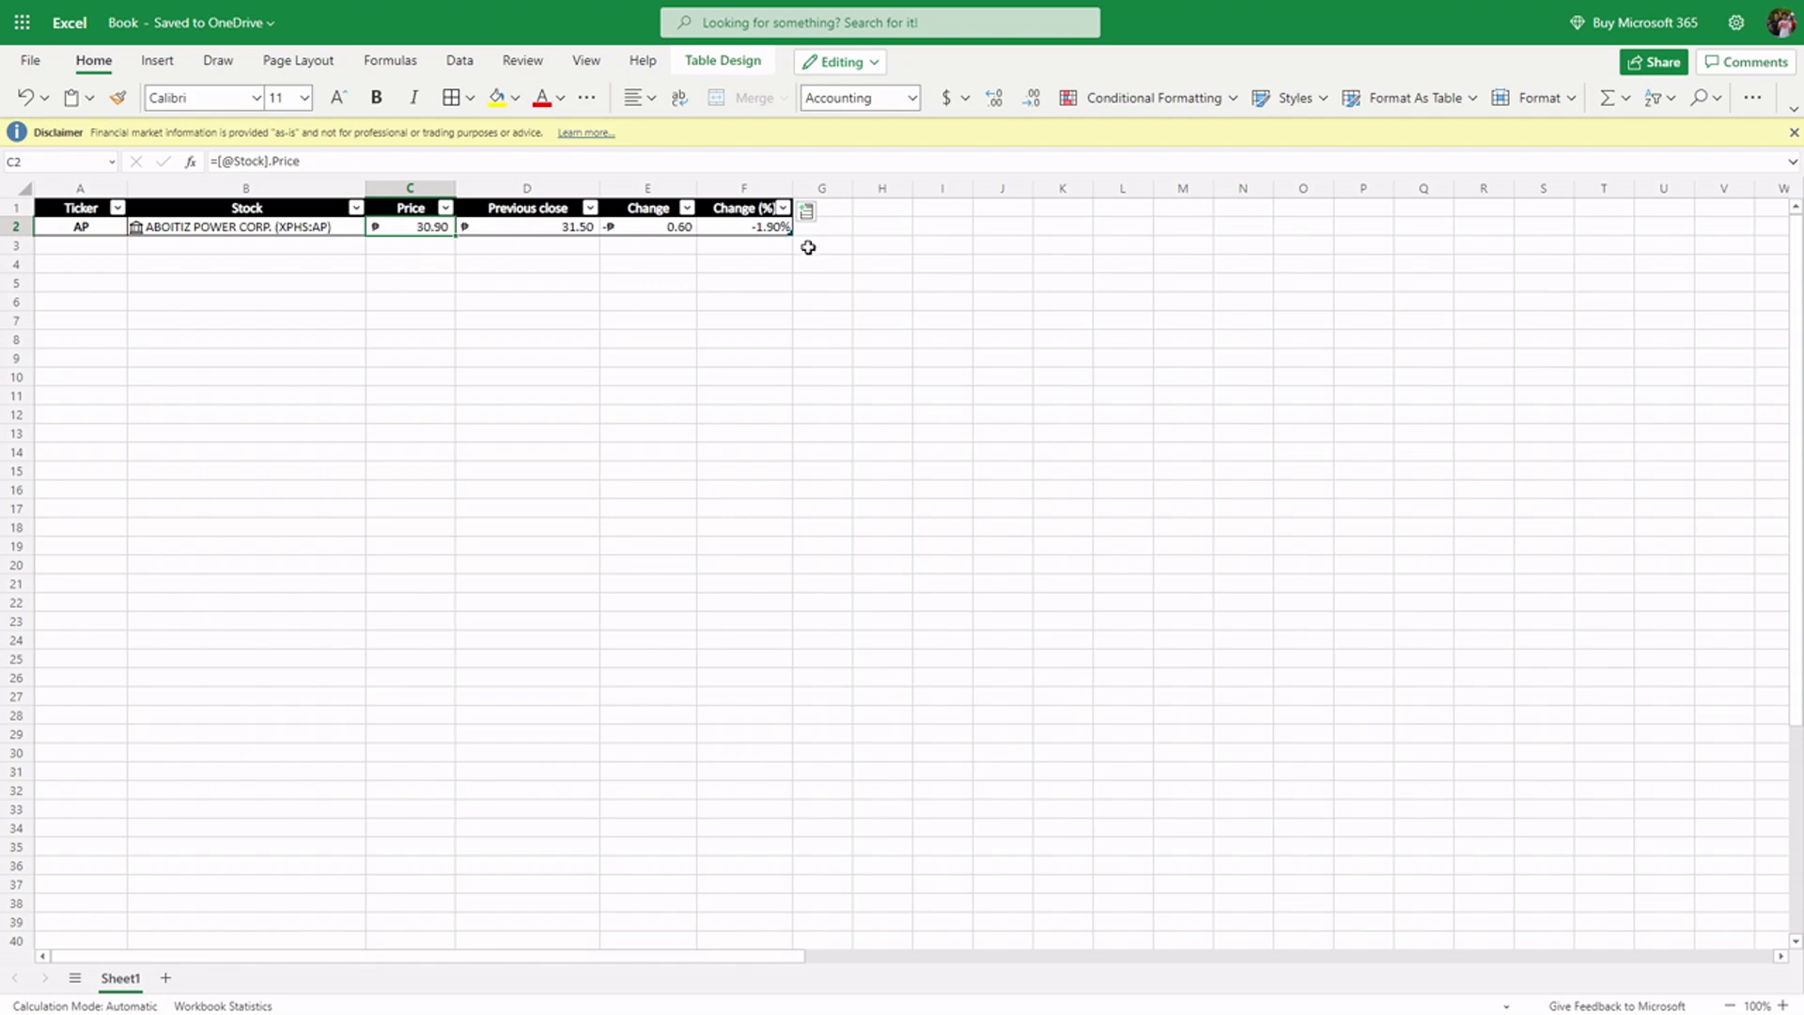
pyautogui.click(757, 229)
# - Widen column F slightly, and undo both that widening and the Percentage format of the Change (%) cell
pyautogui.moveTo(791, 193); pyautogui.dragTo(802, 194)
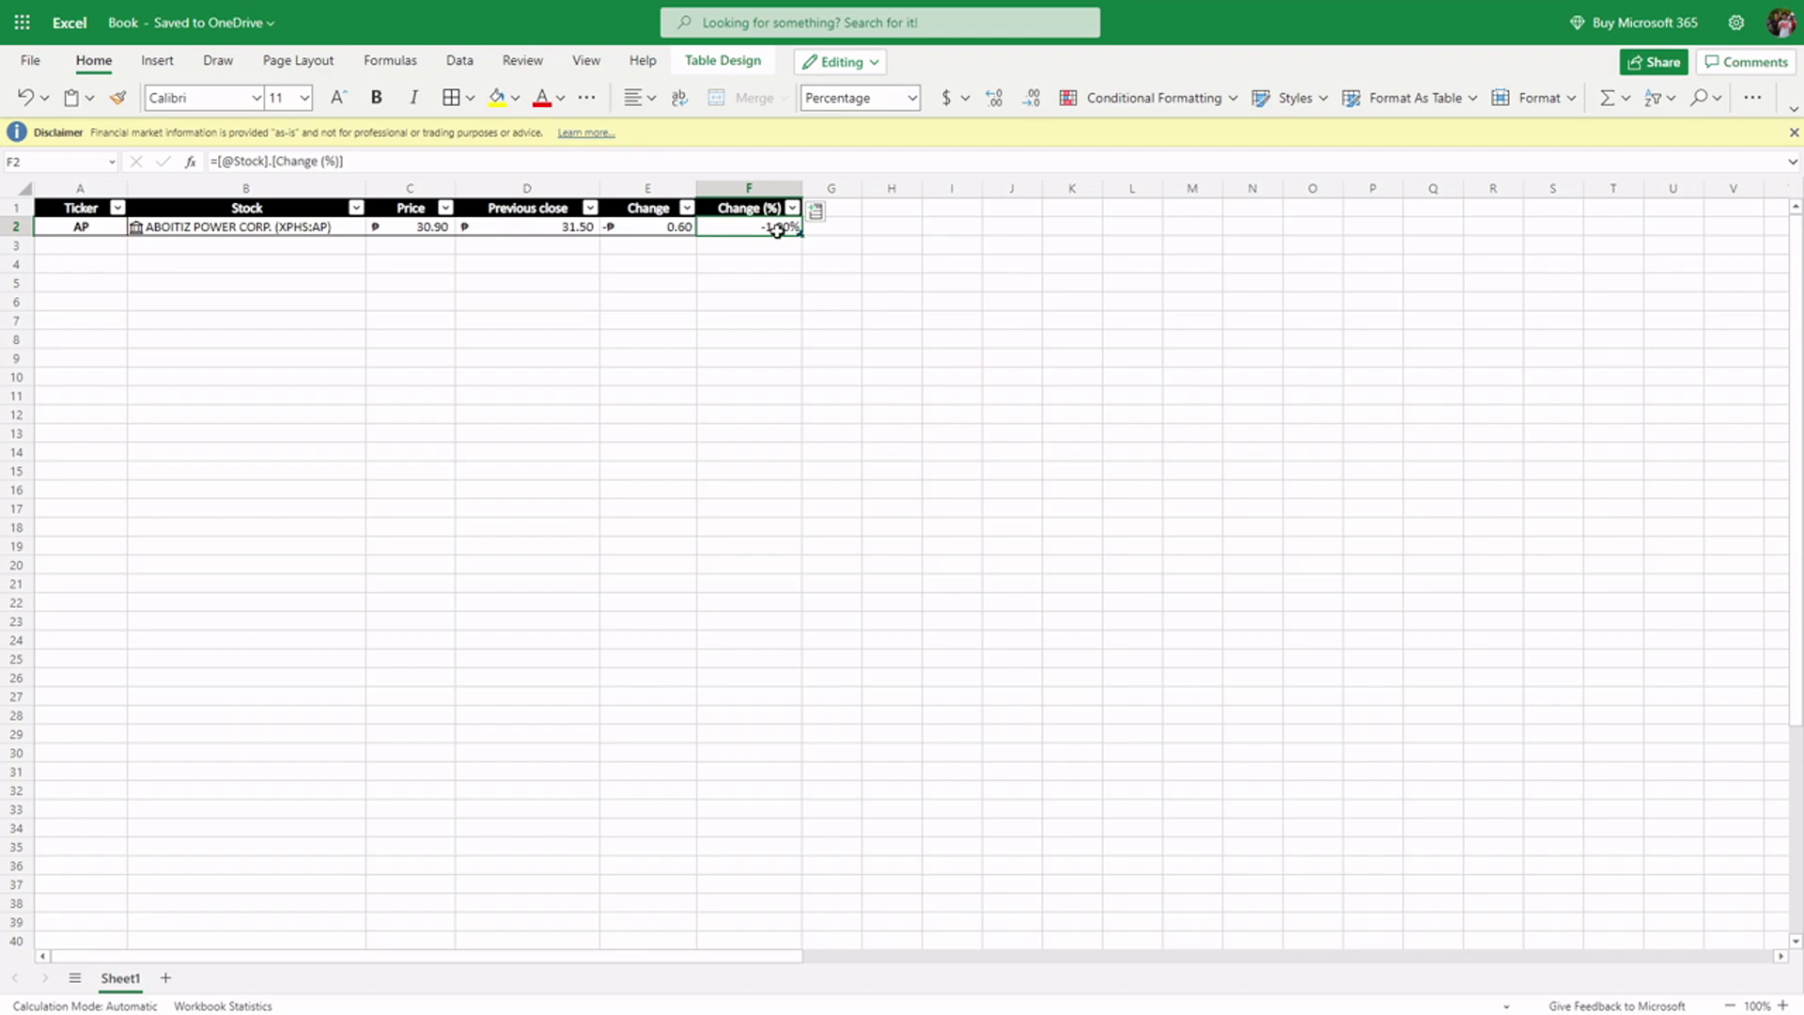
pyautogui.hotkey('ctrl', 'z')
pyautogui.hotkey('ctrl', 'z')
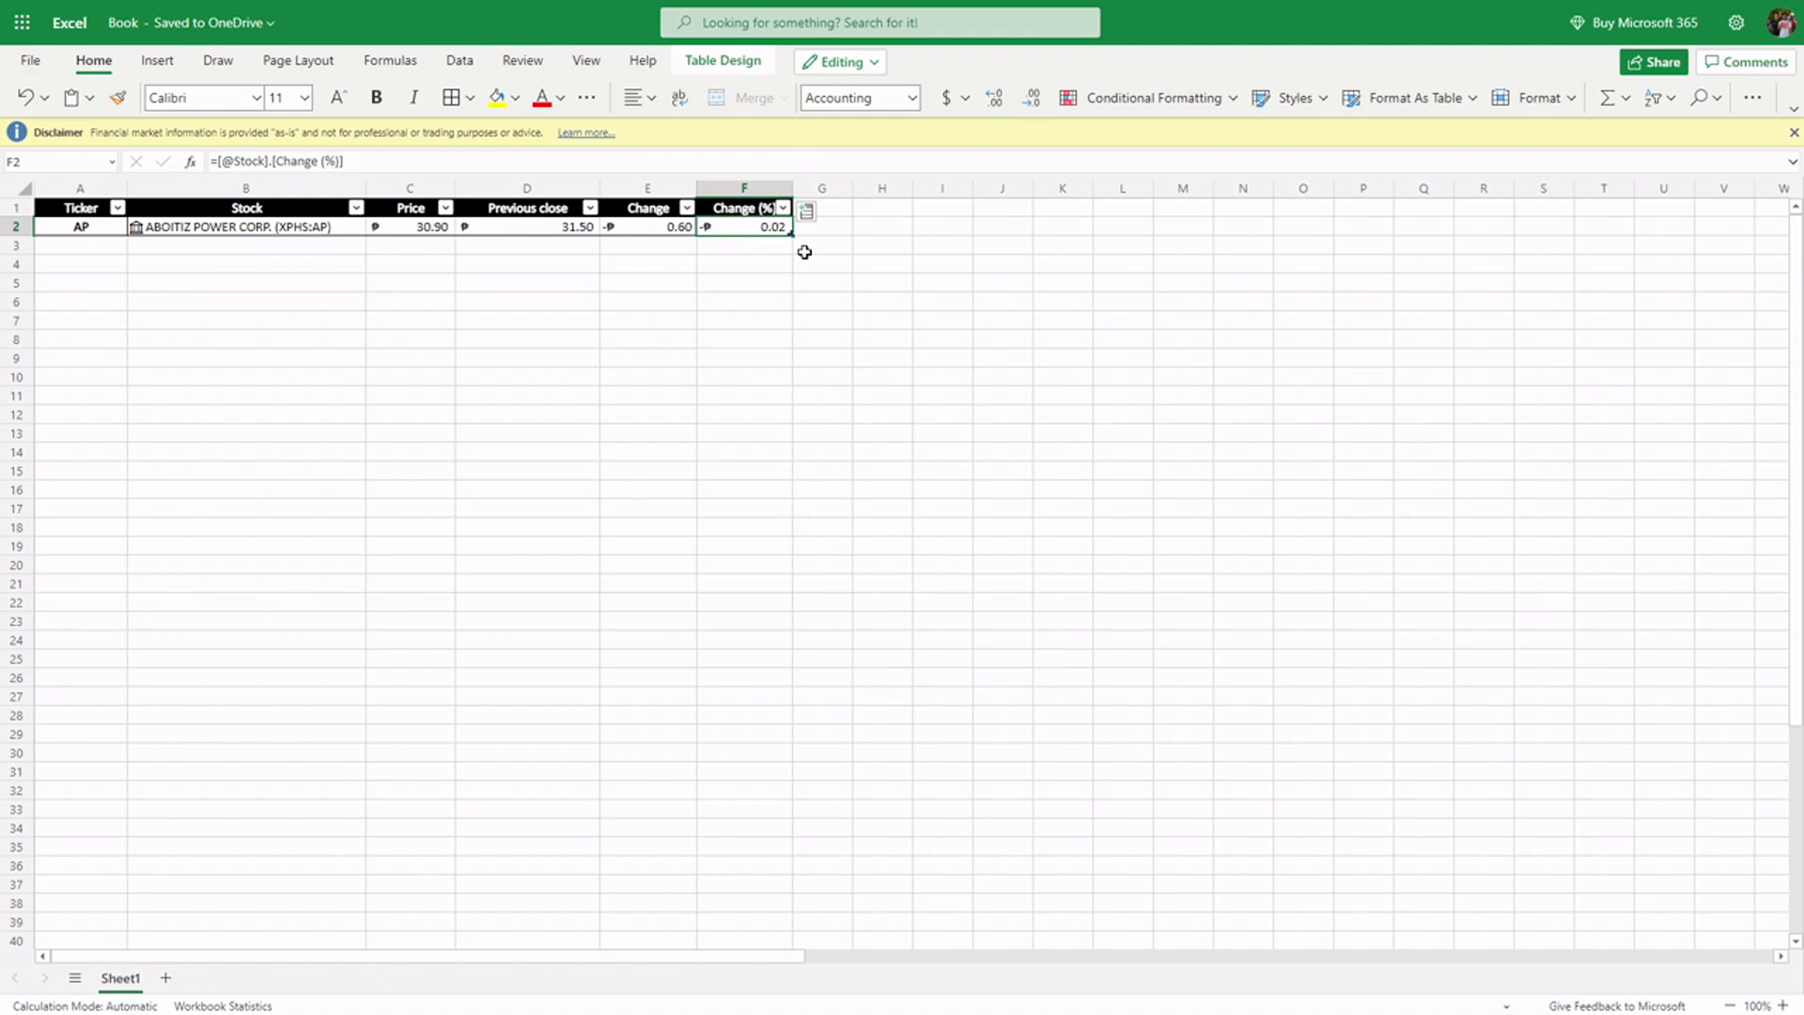
# - Set the number format of the entire Change (%) column F to Percentage with 2 decimal places
pyautogui.click(750, 188)
pyautogui.click(967, 102)
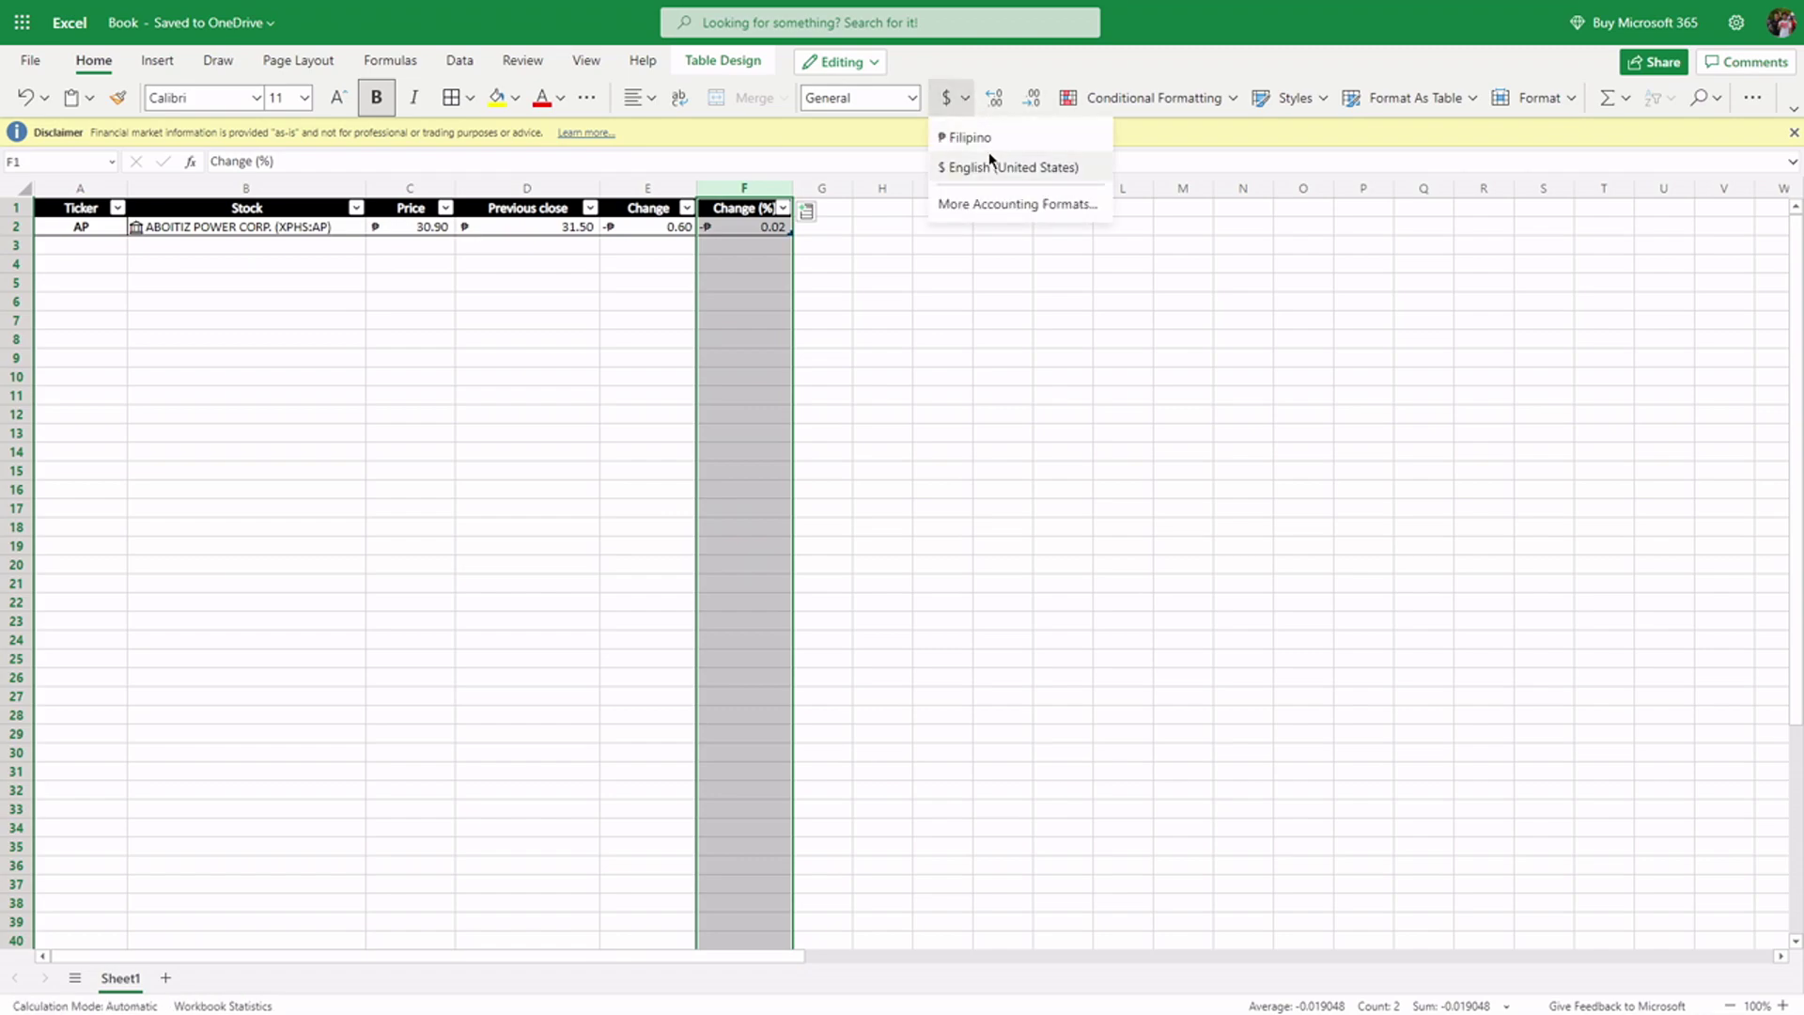
pyautogui.click(971, 204)
pyautogui.click(701, 411)
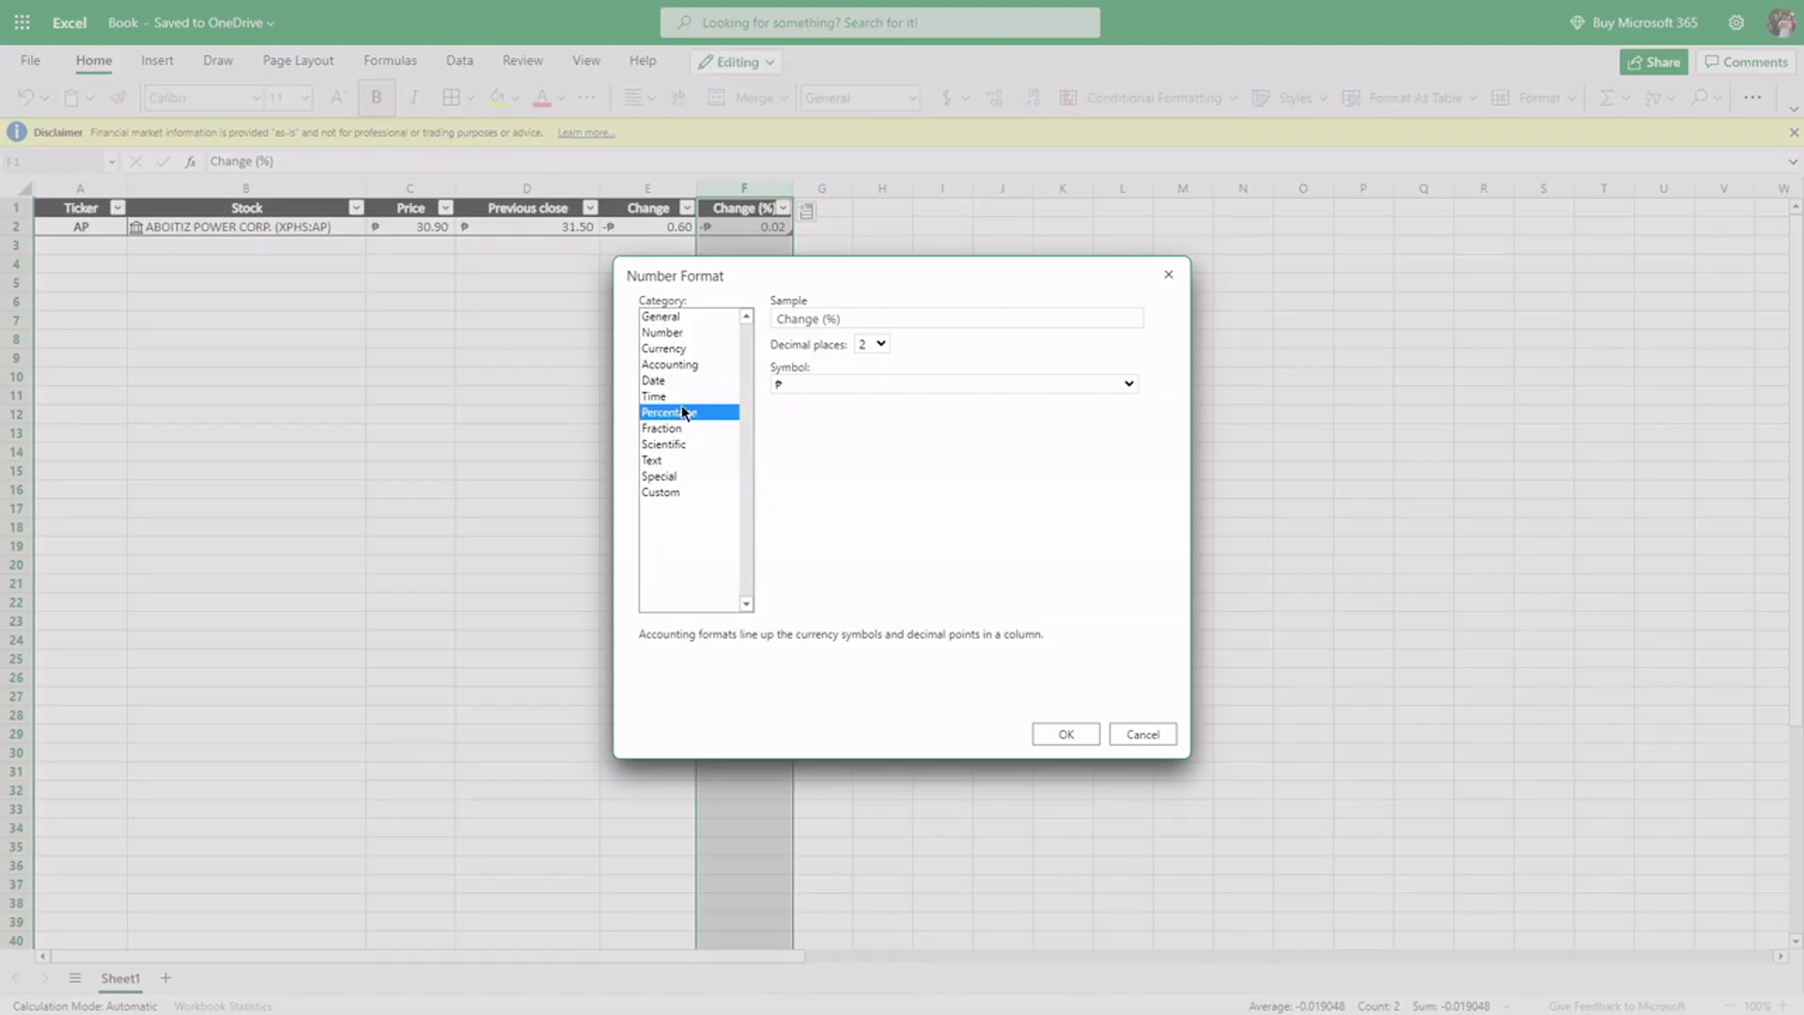
pyautogui.click(1067, 734)
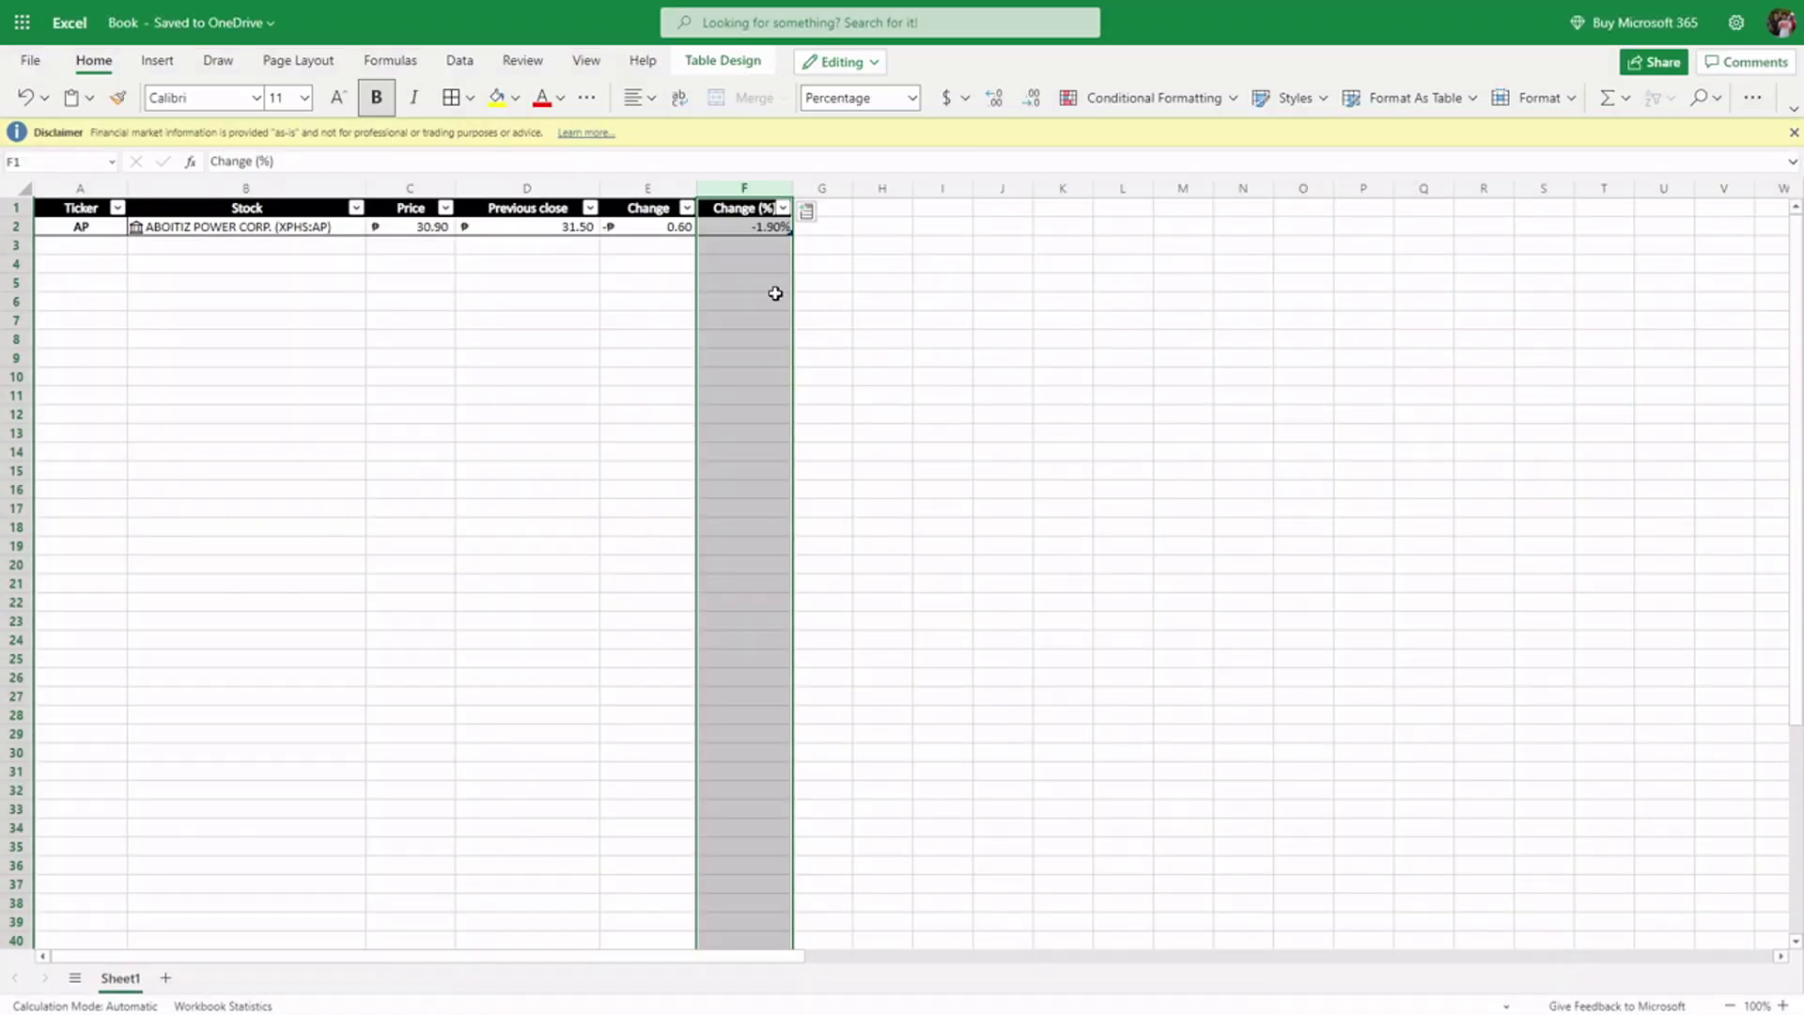
pyautogui.click(954, 305)
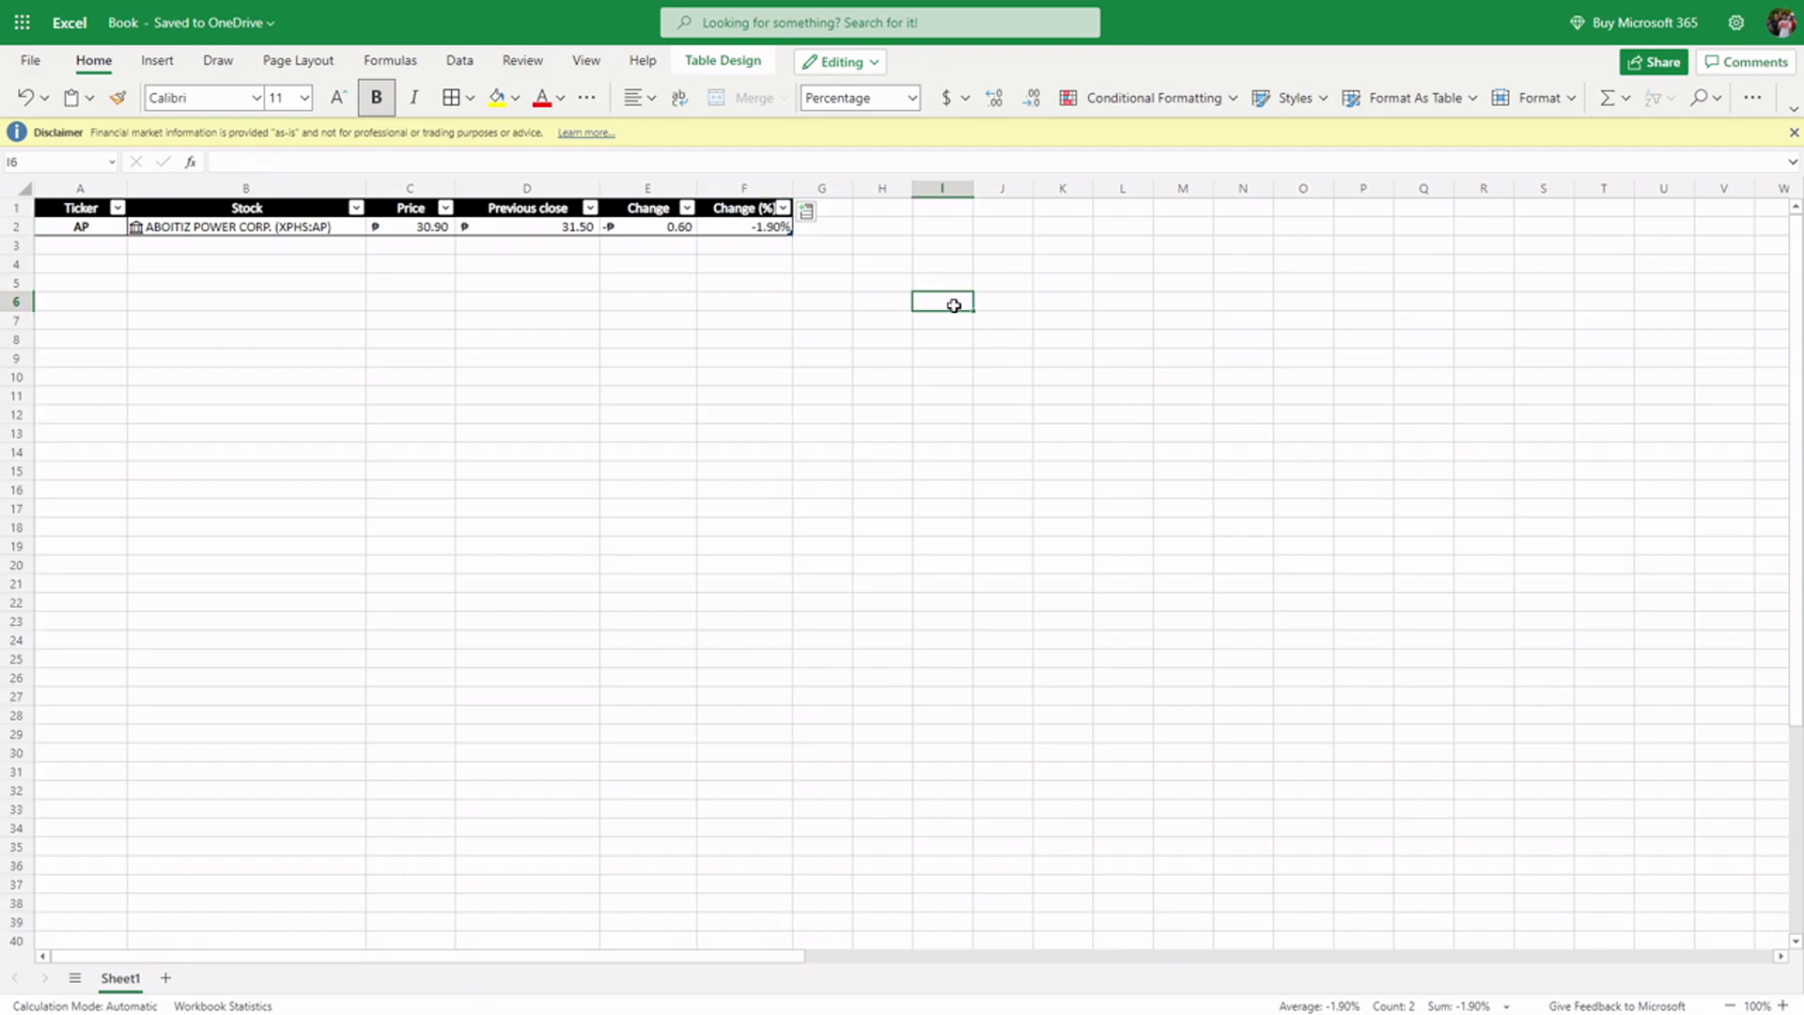
# - Add a 52 week high column from the stock data fields and widen it to show its full header
pyautogui.click(767, 233)
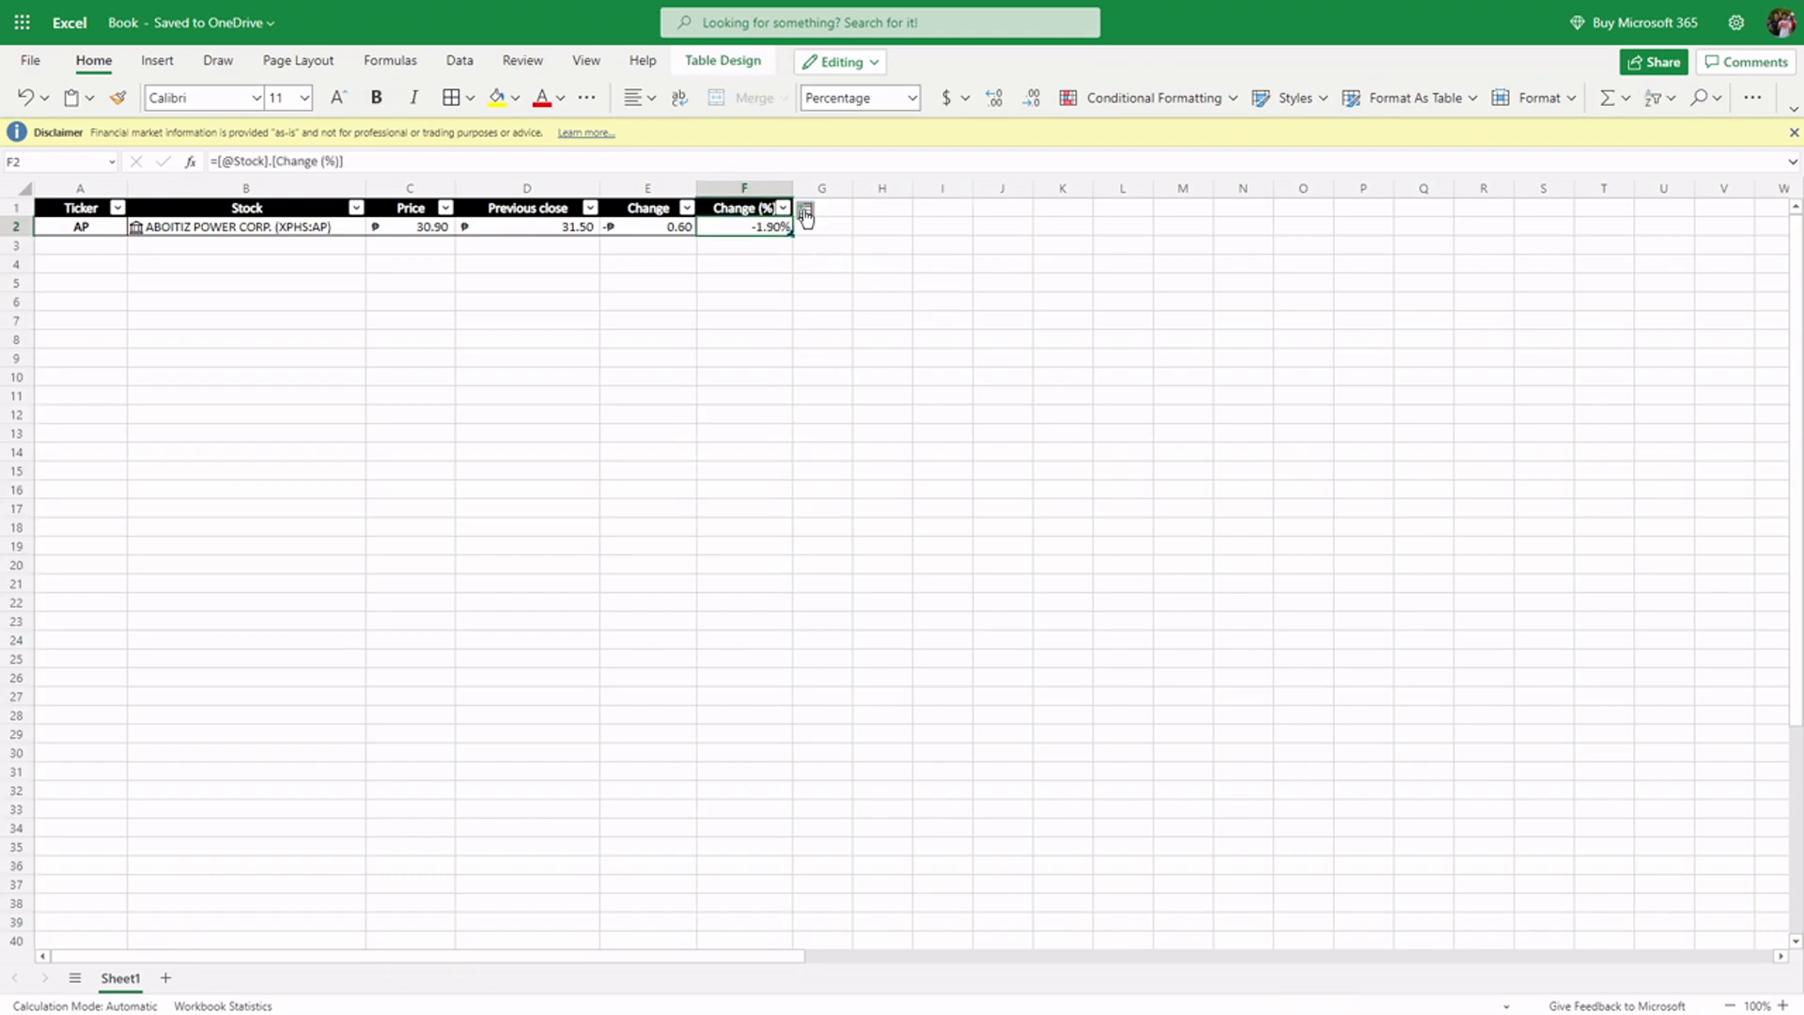
pyautogui.click(807, 223)
pyautogui.click(844, 58)
pyautogui.moveTo(897, 196); pyautogui.dragTo(945, 195)
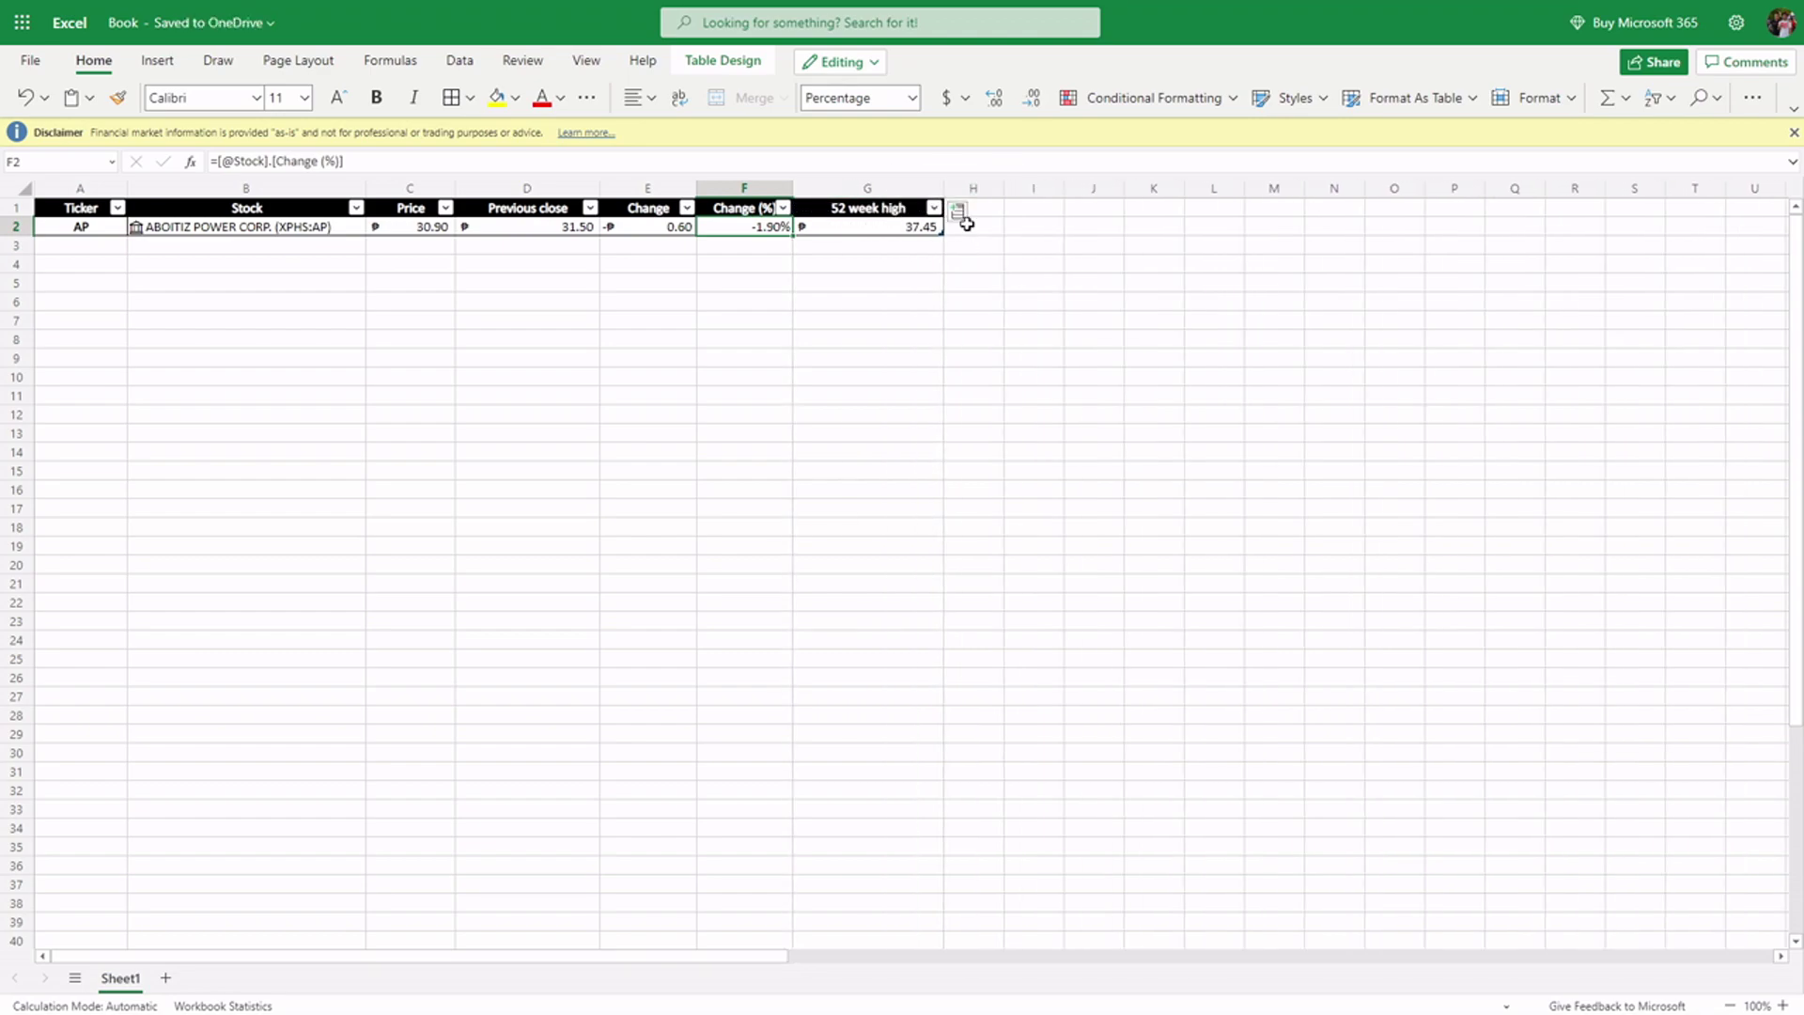
# - Add a 52 week low column from the stock data fields and widen it to show its full header
pyautogui.click(957, 213)
pyautogui.click(993, 86)
pyautogui.moveTo(1004, 195); pyautogui.dragTo(1097, 193)
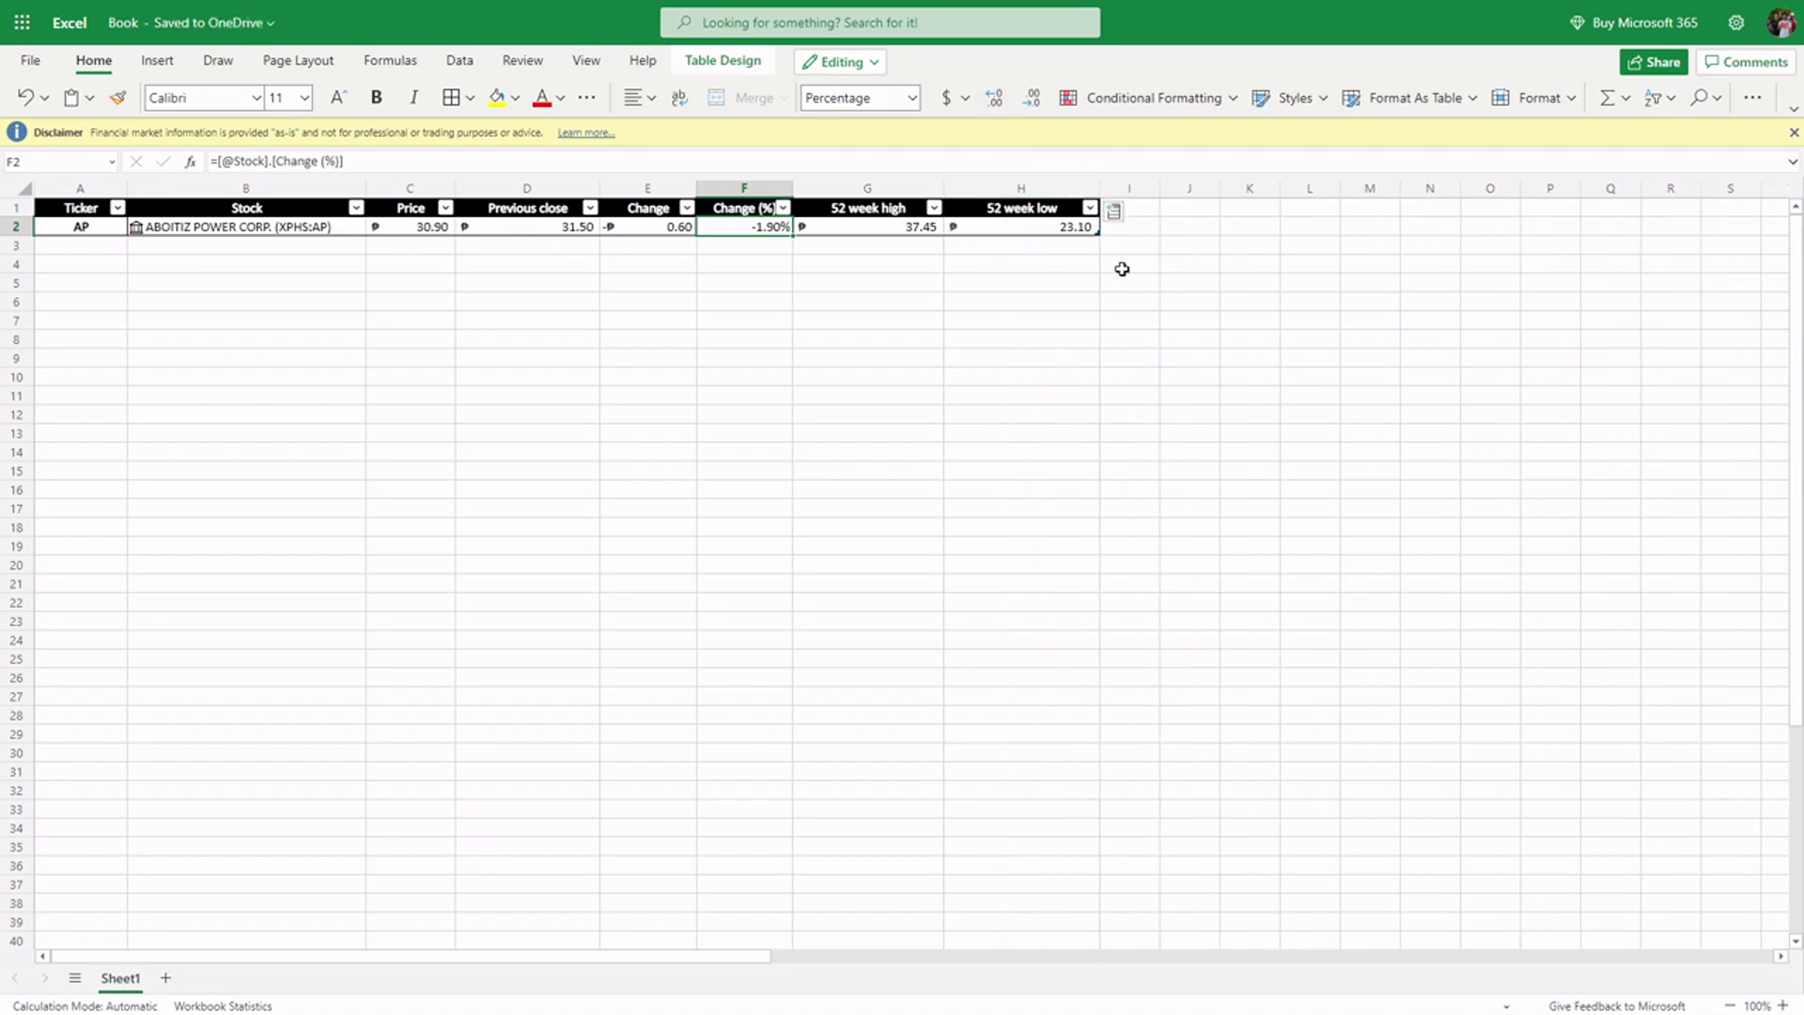
pyautogui.click(1290, 333)
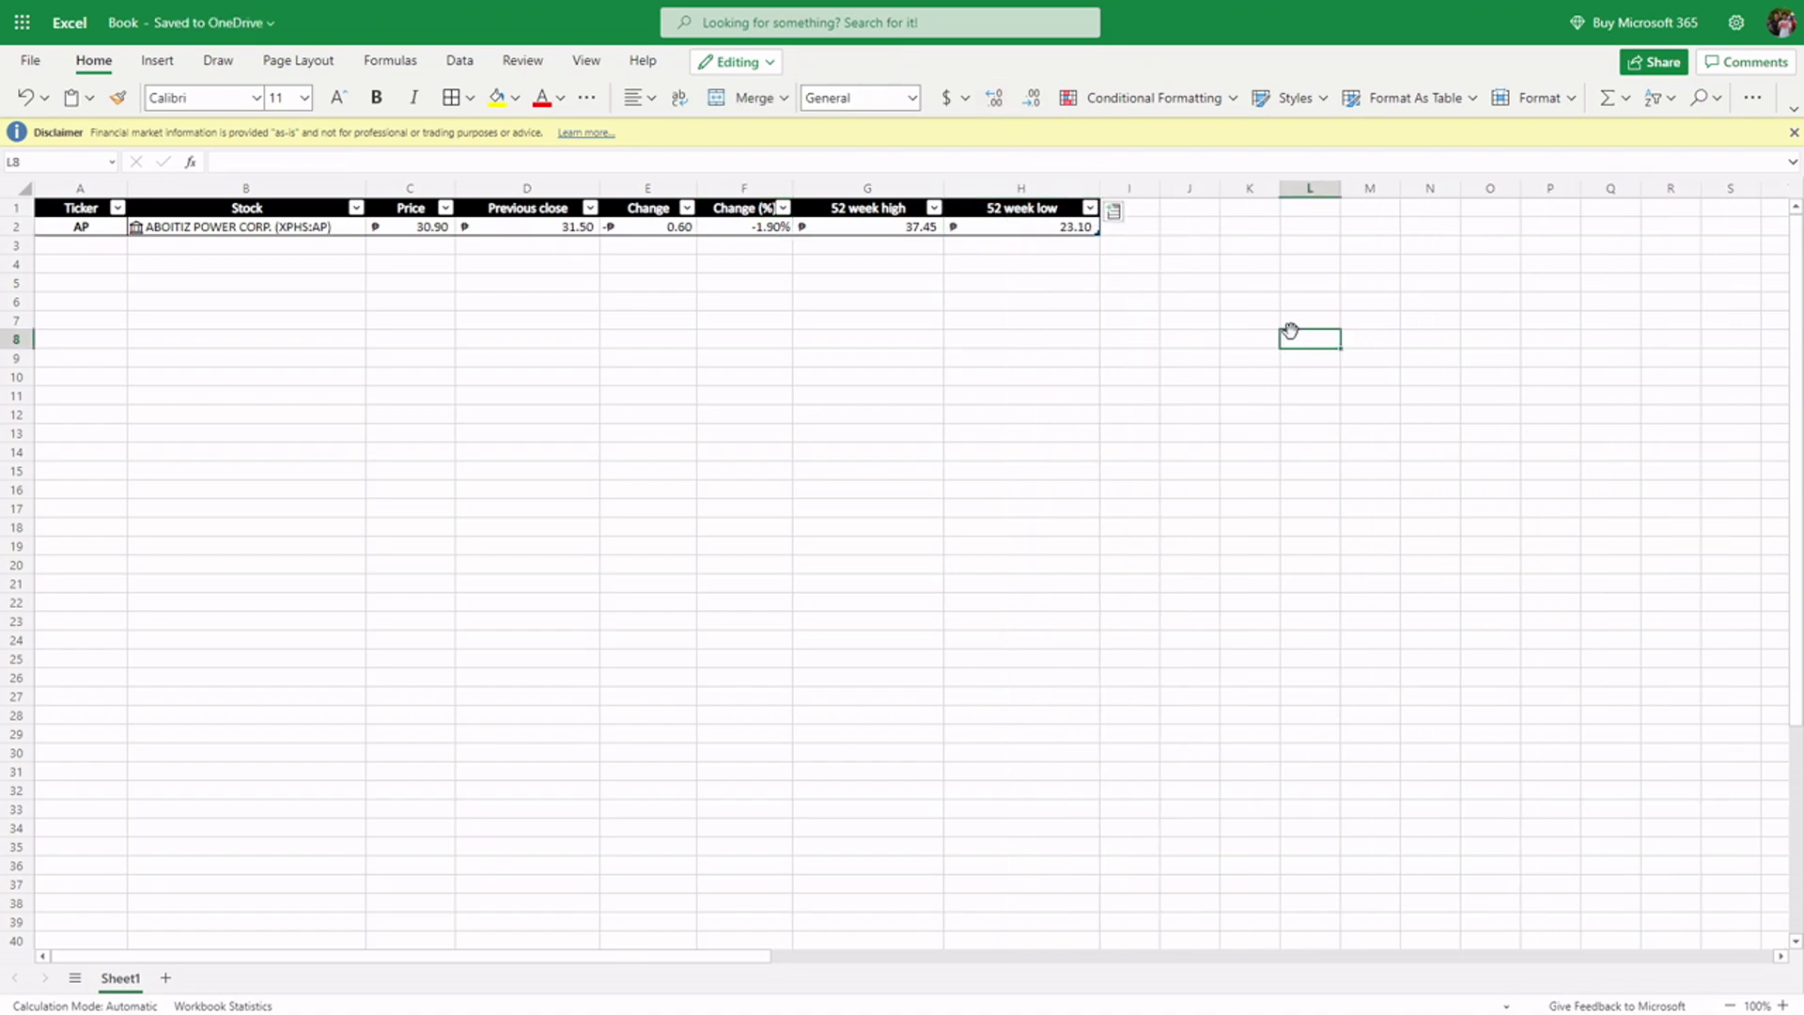
# - Open the list of available stock data fields from the table's 52 week low cell
pyautogui.click(1081, 227)
pyautogui.click(1115, 217)
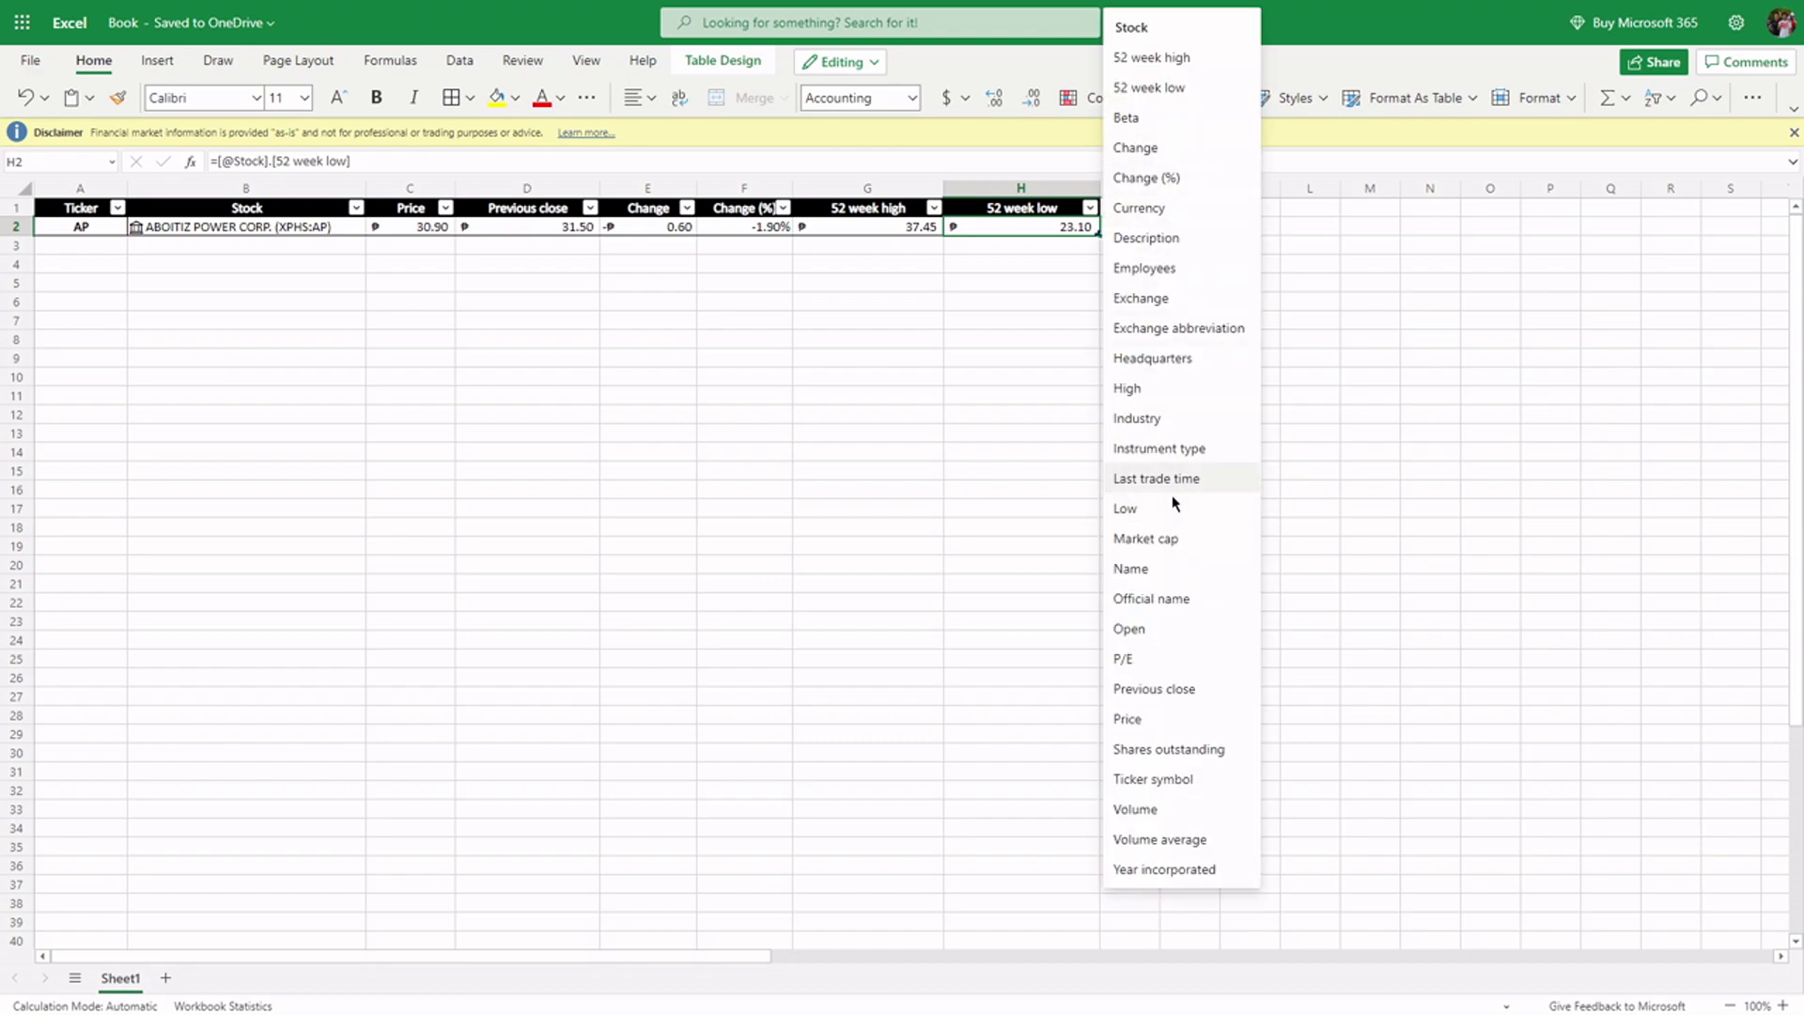
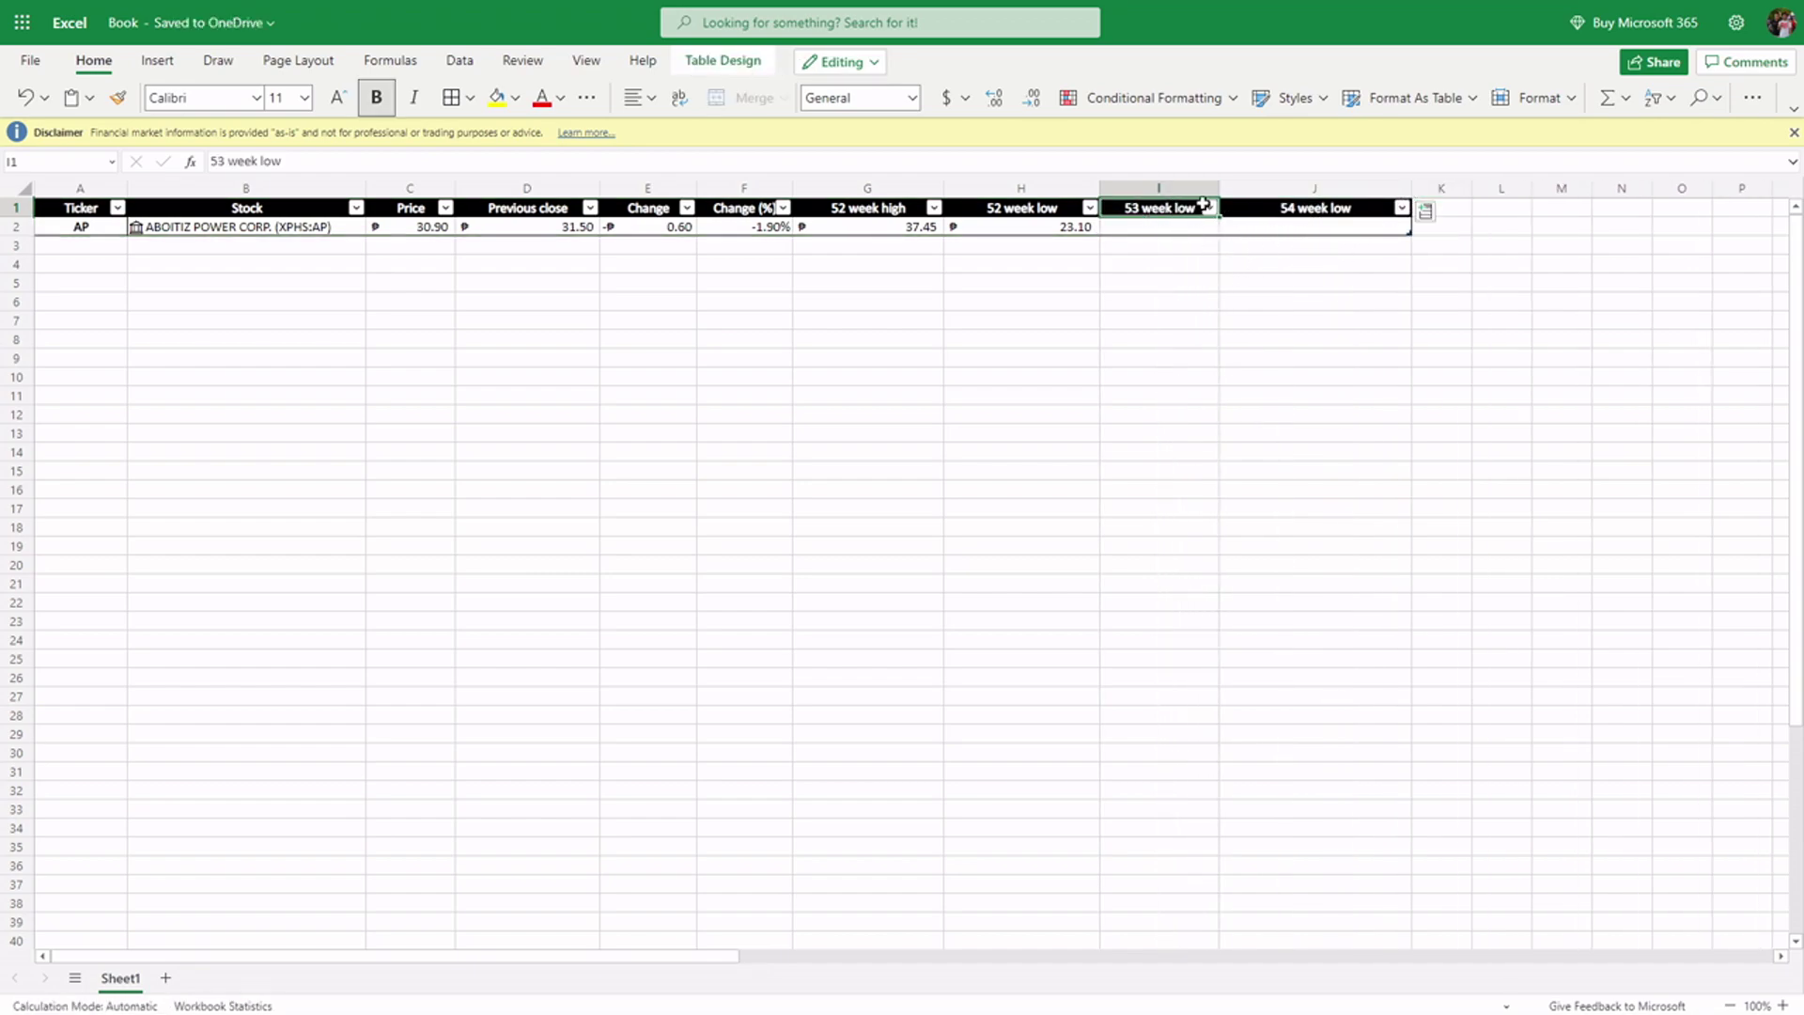
# - Widen column I and rename its header from 53 week low to UPSIDE
pyautogui.moveTo(1219, 188); pyautogui.dragTo(1259, 191)
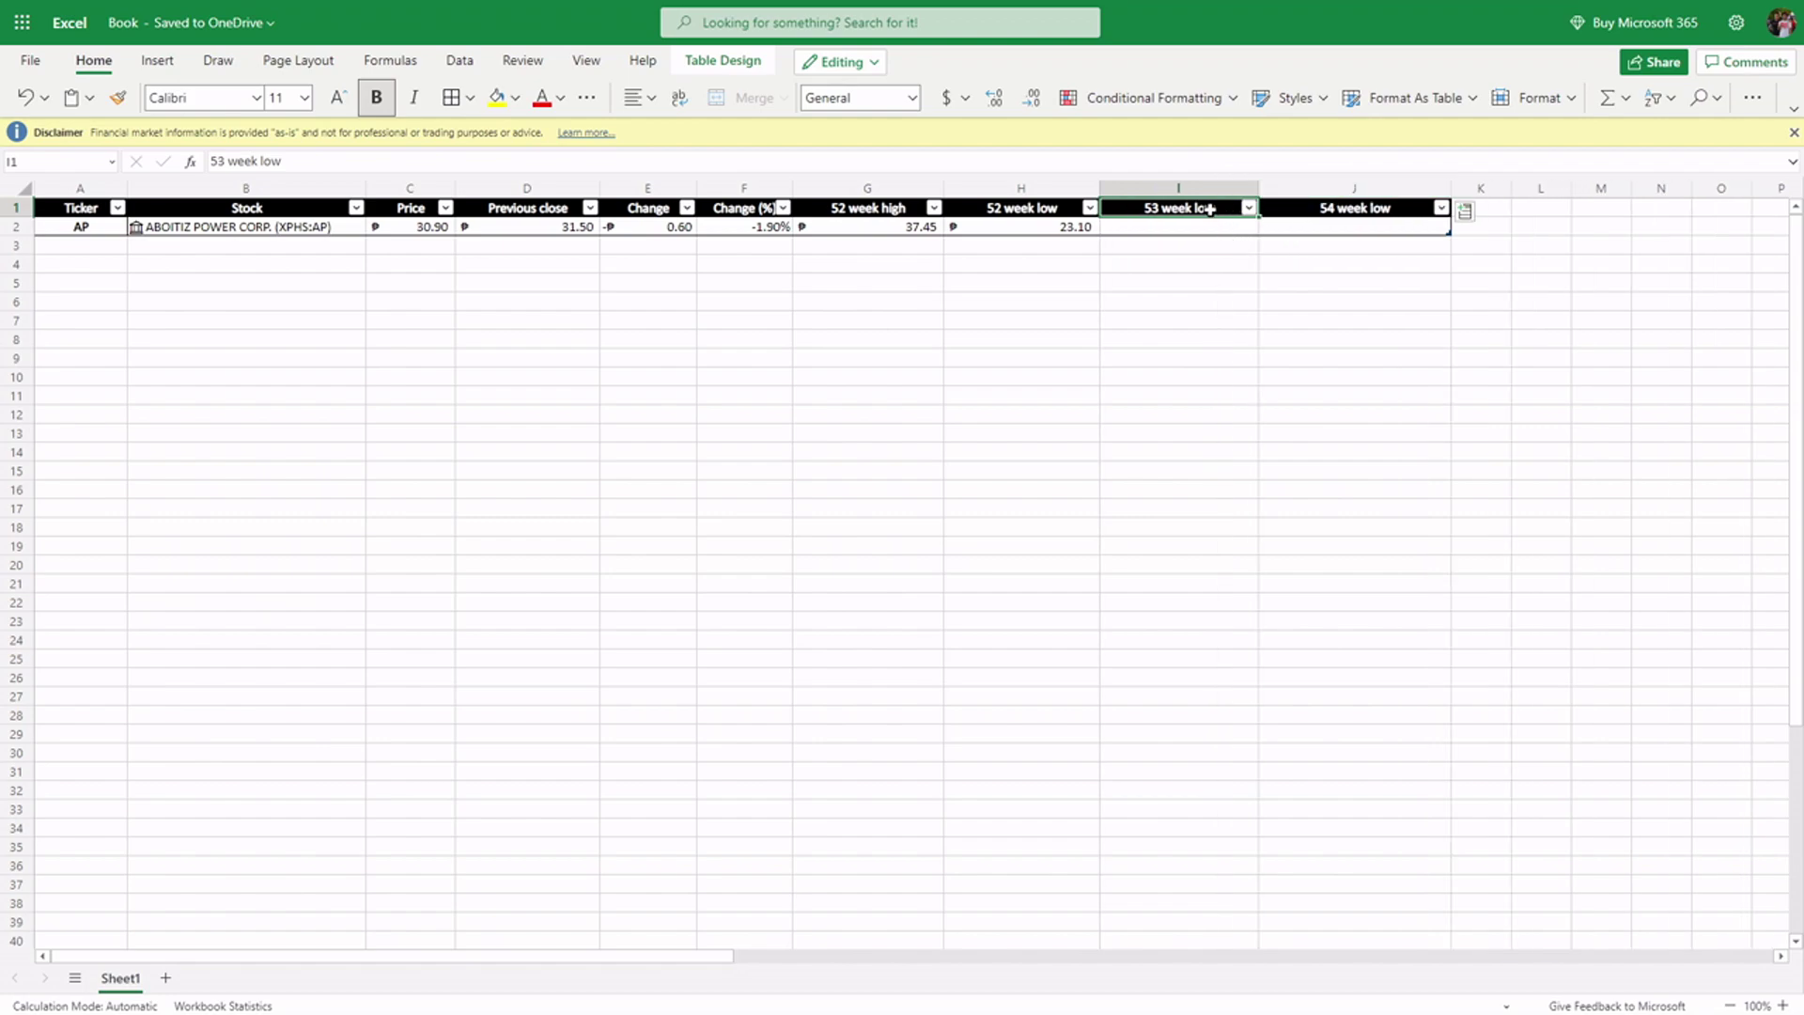
pyautogui.write('UPSIDE')
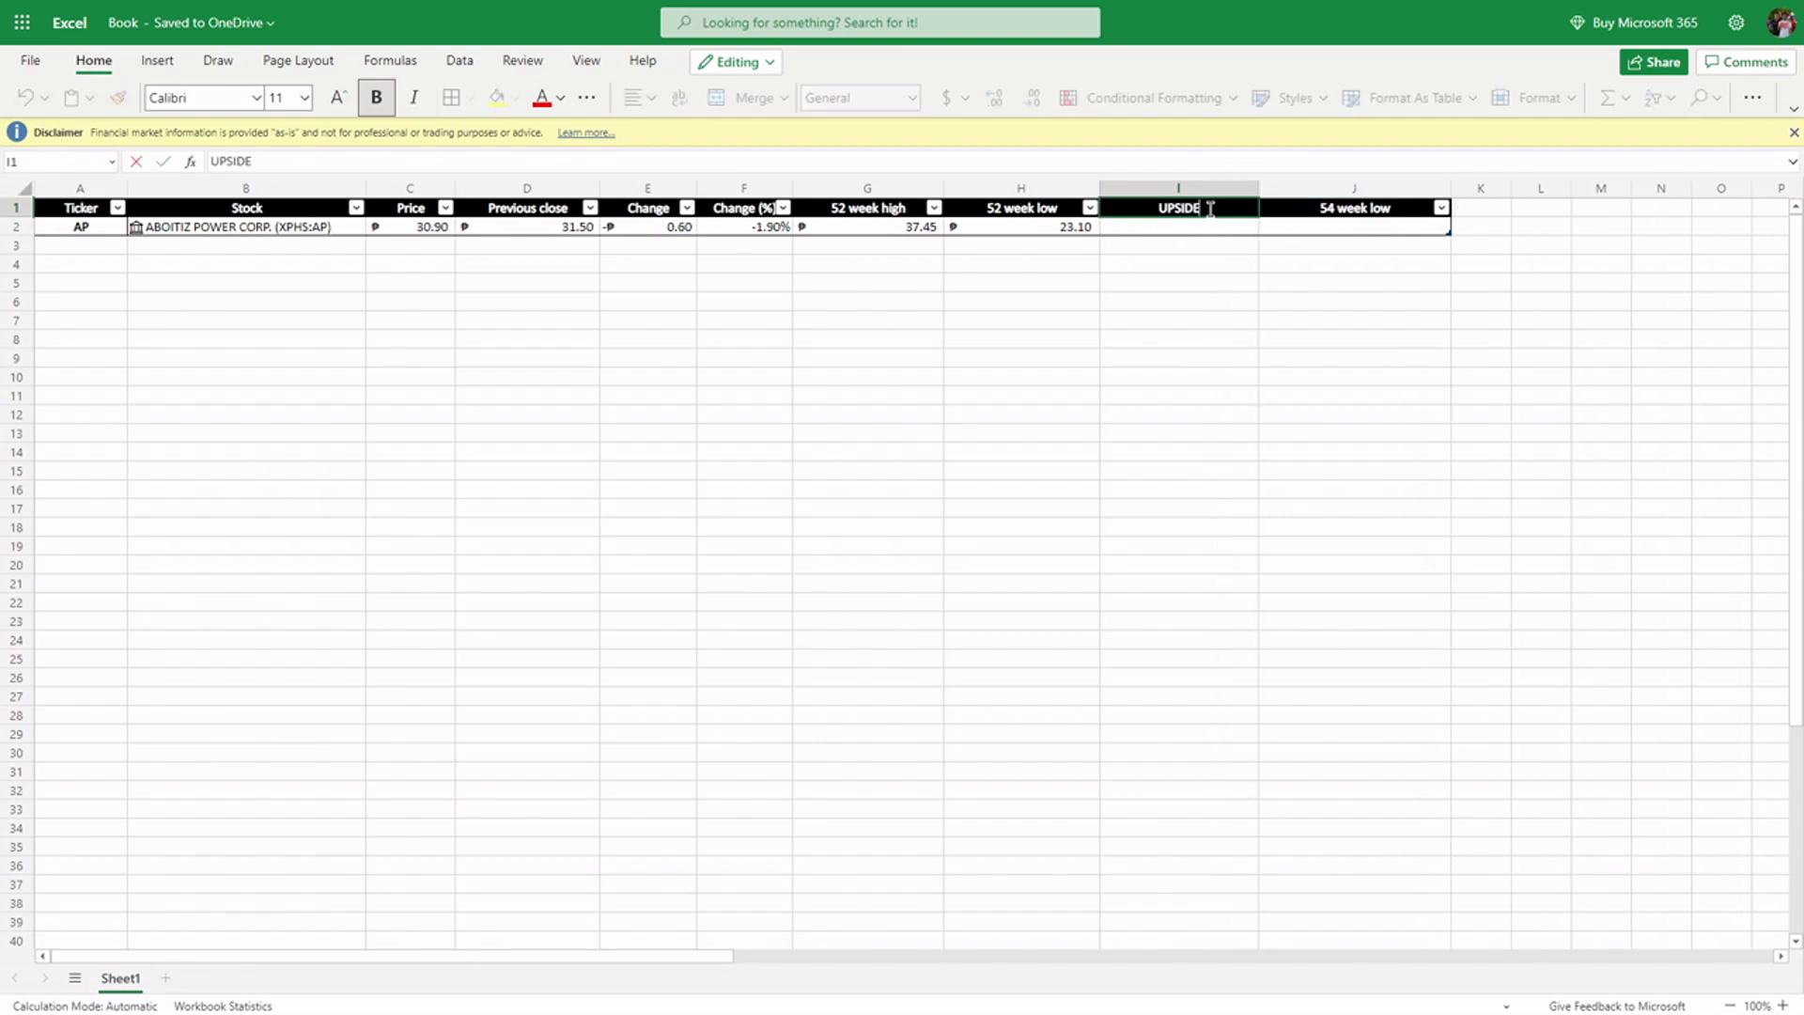
pyautogui.press('Return')
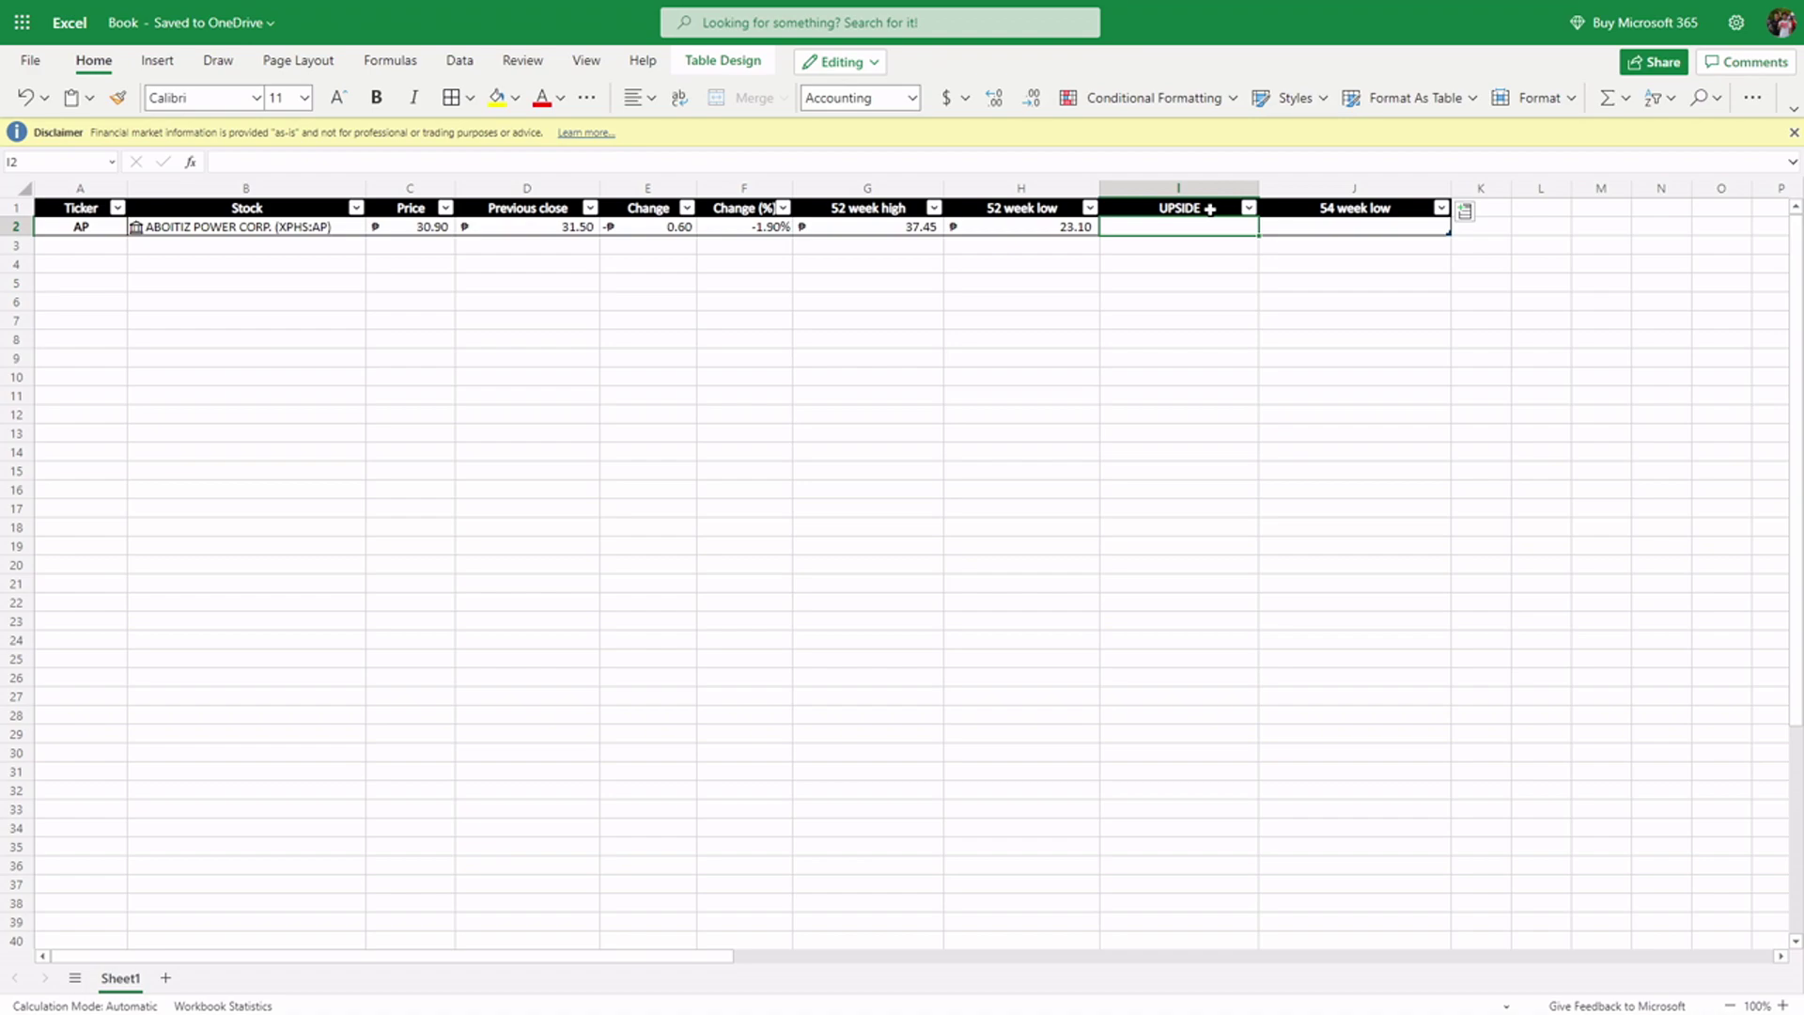
# - Enter the formula =G2/D2-1 in the UPSIDE cell I2, using plain cell references for 52 week high and Previous close
pyautogui.click(892, 229)
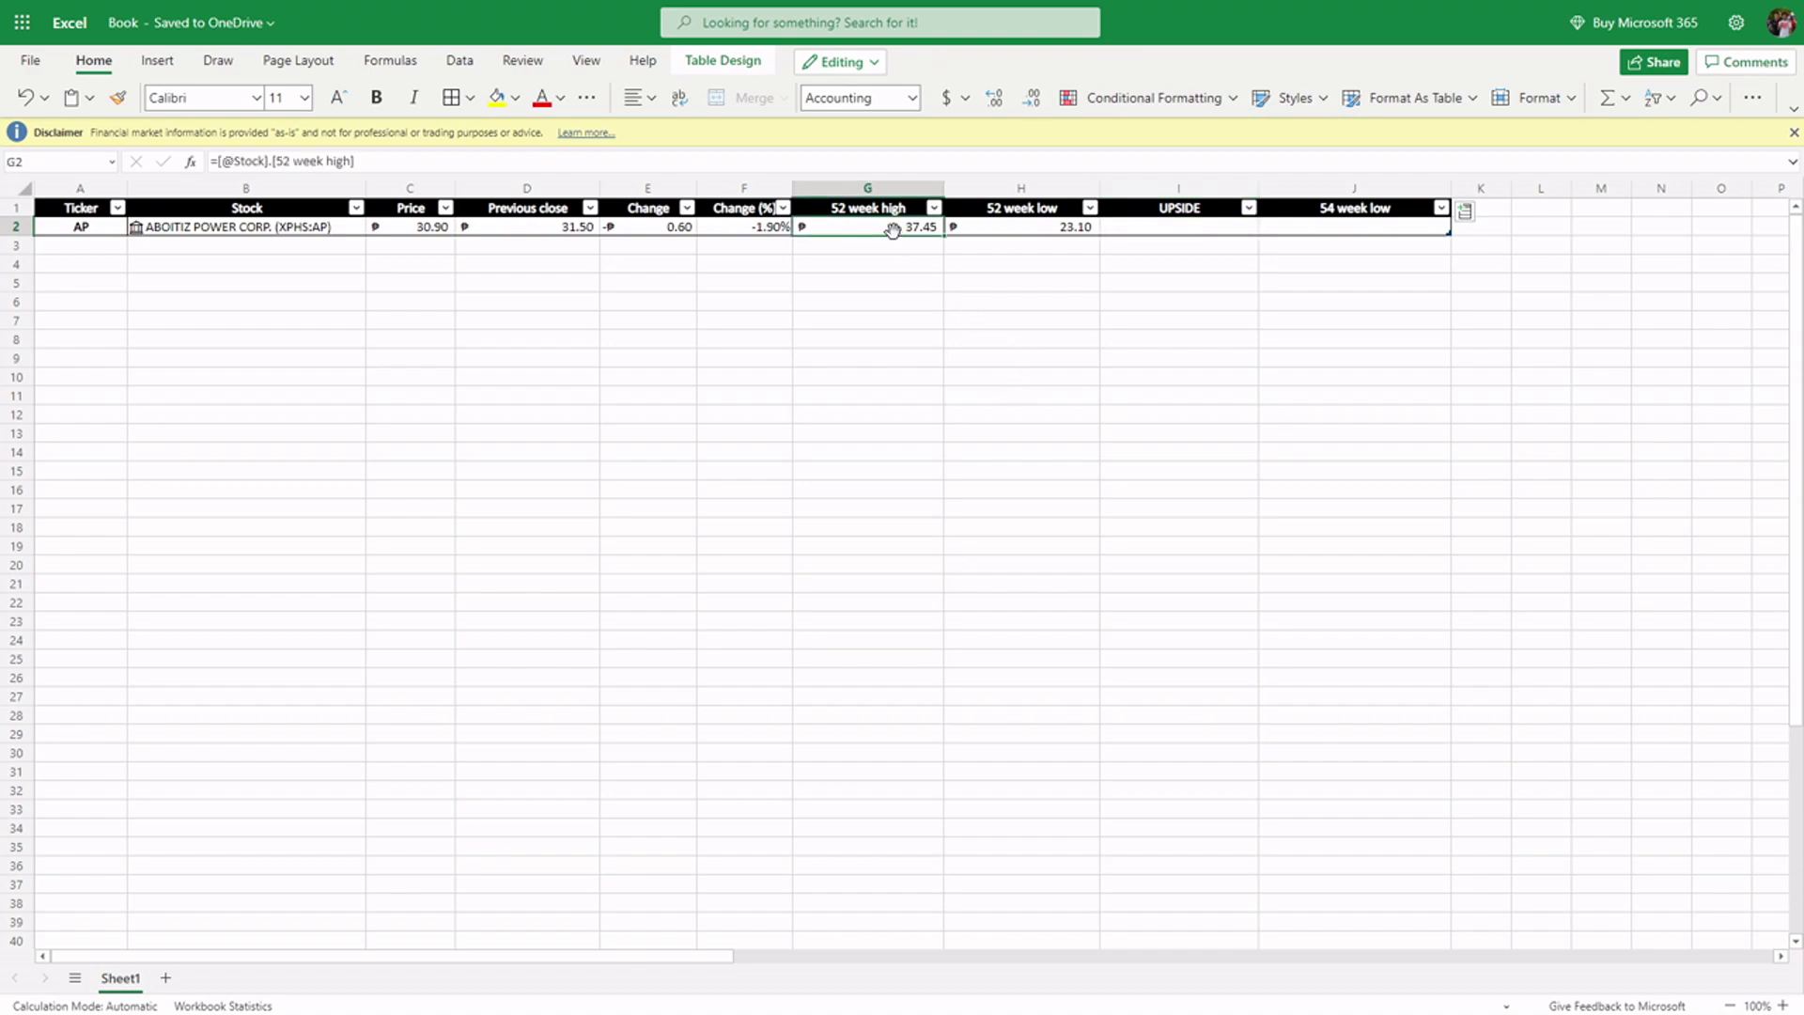
pyautogui.click(423, 230)
pyautogui.click(1158, 230)
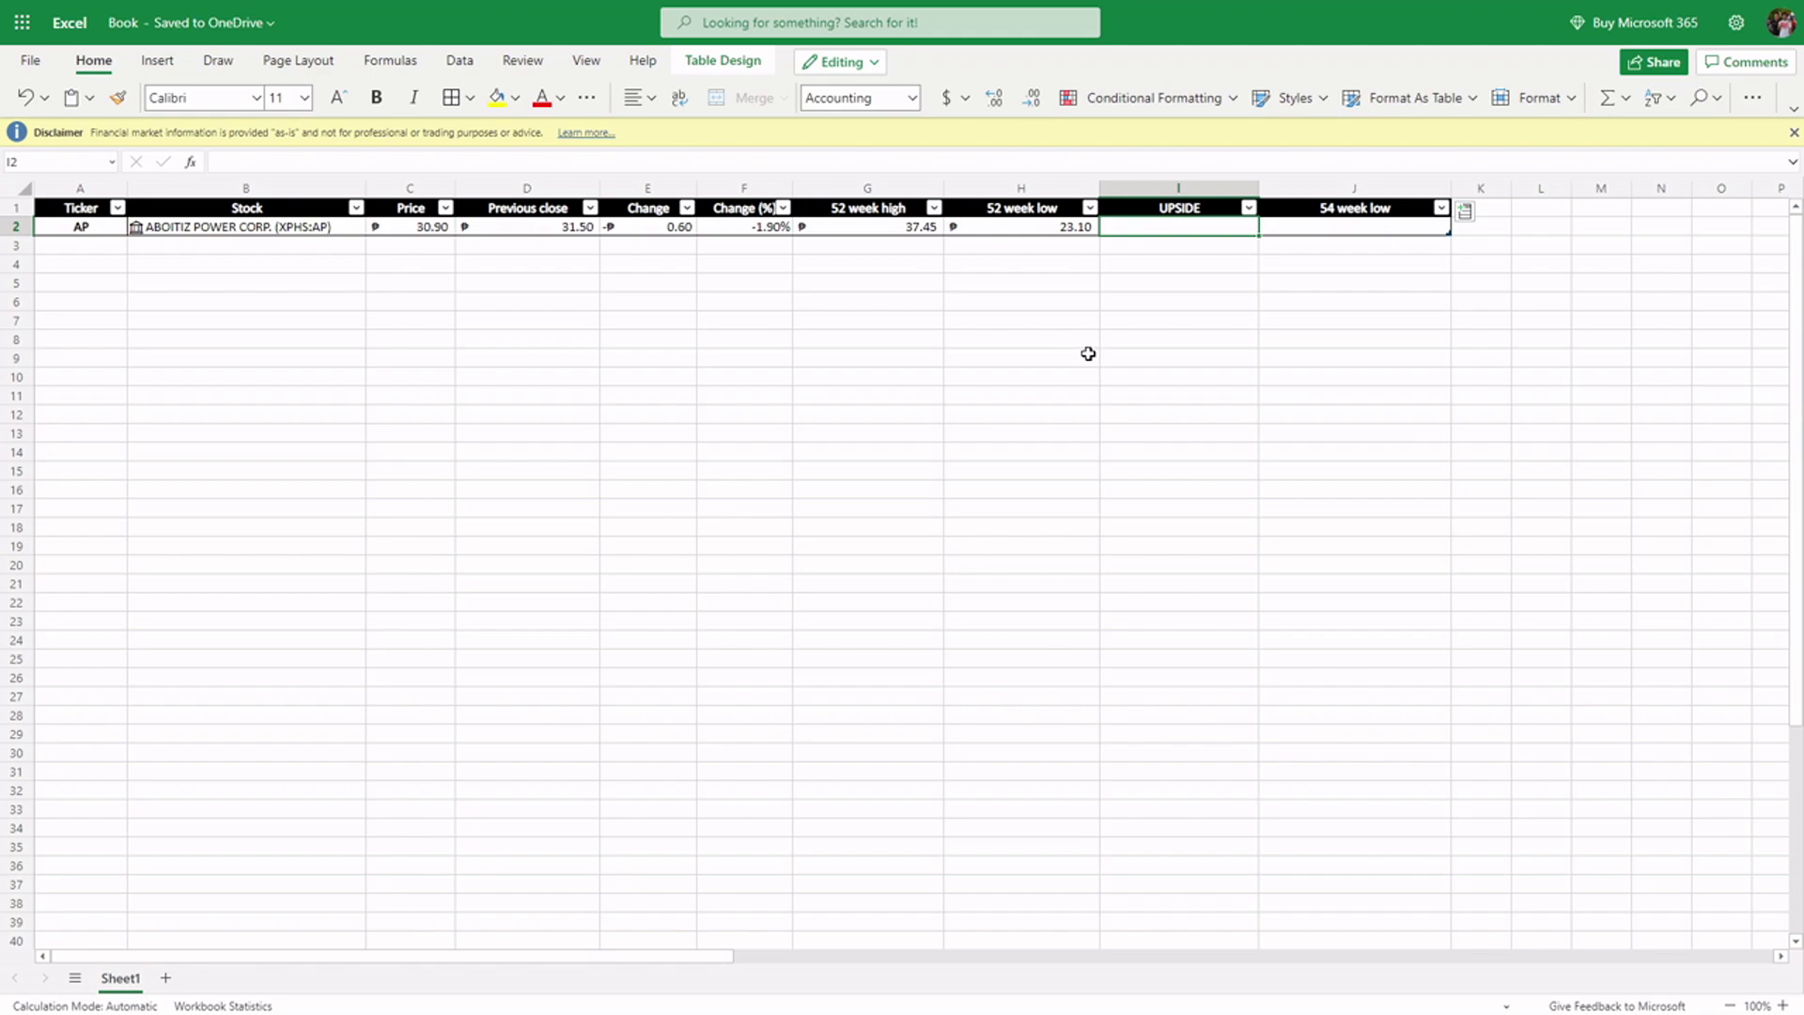
pyautogui.write('=')
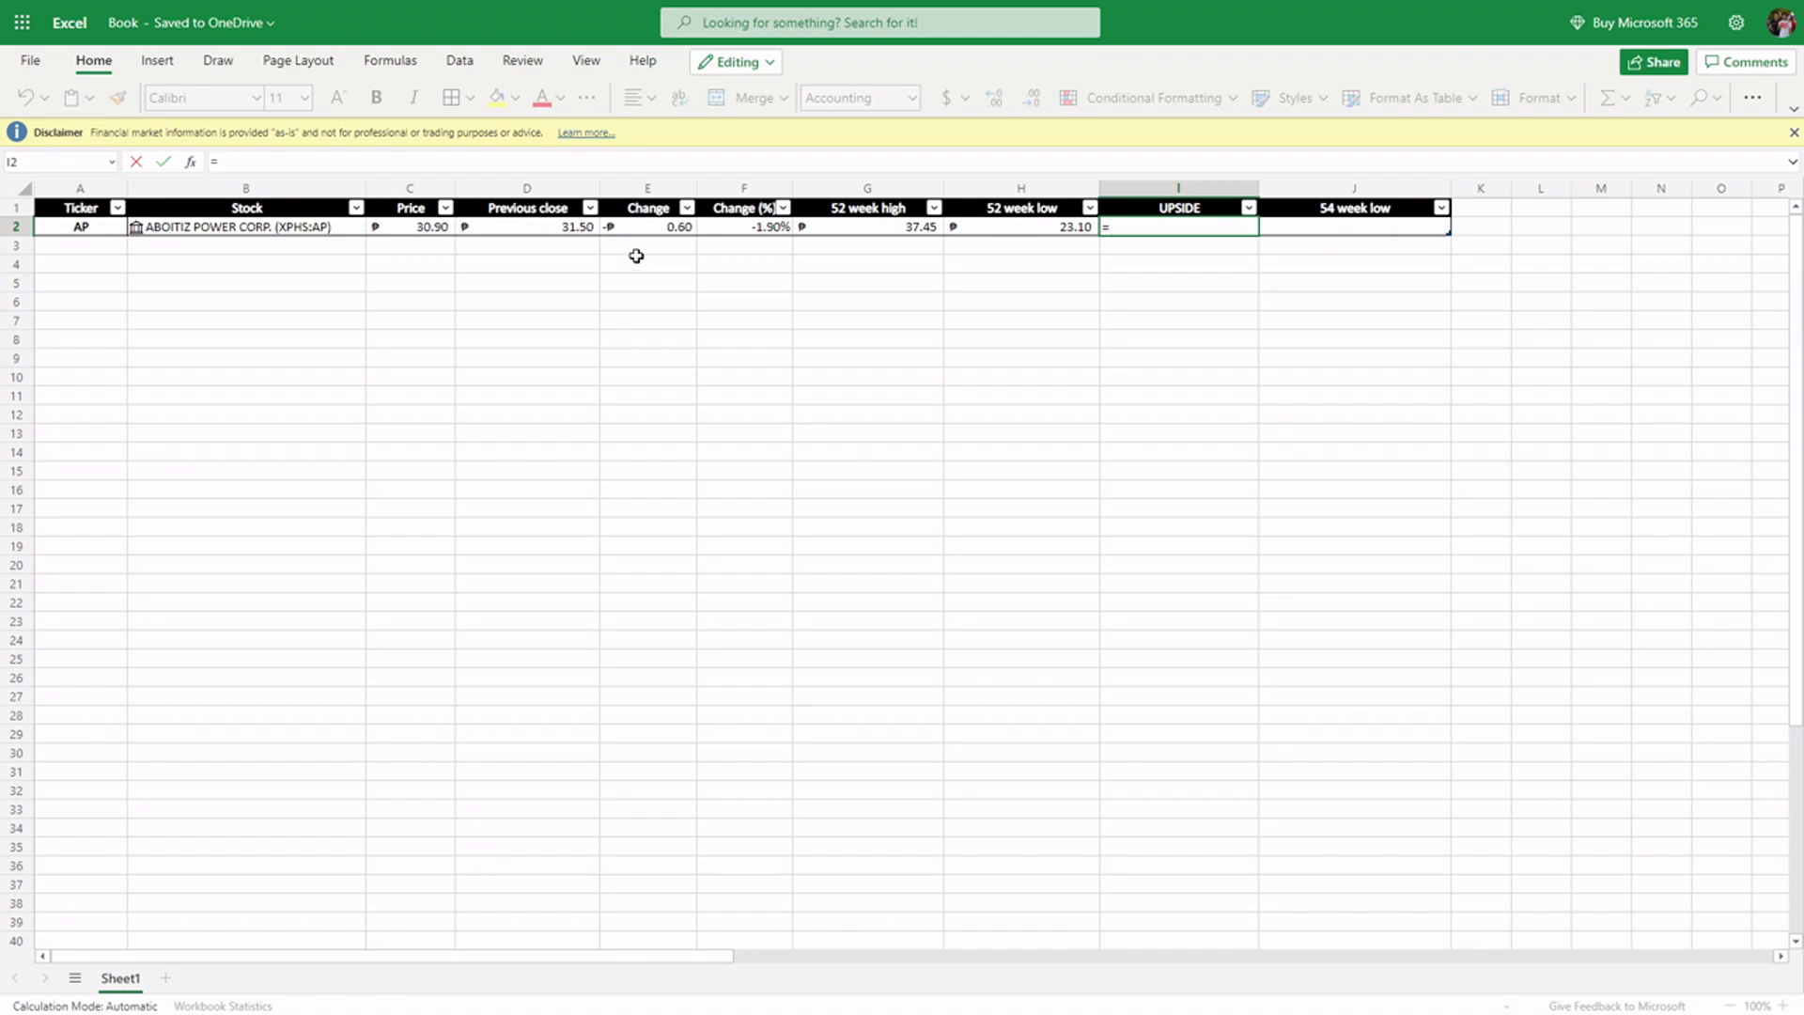
pyautogui.write('G2/')
pyautogui.click(569, 226)
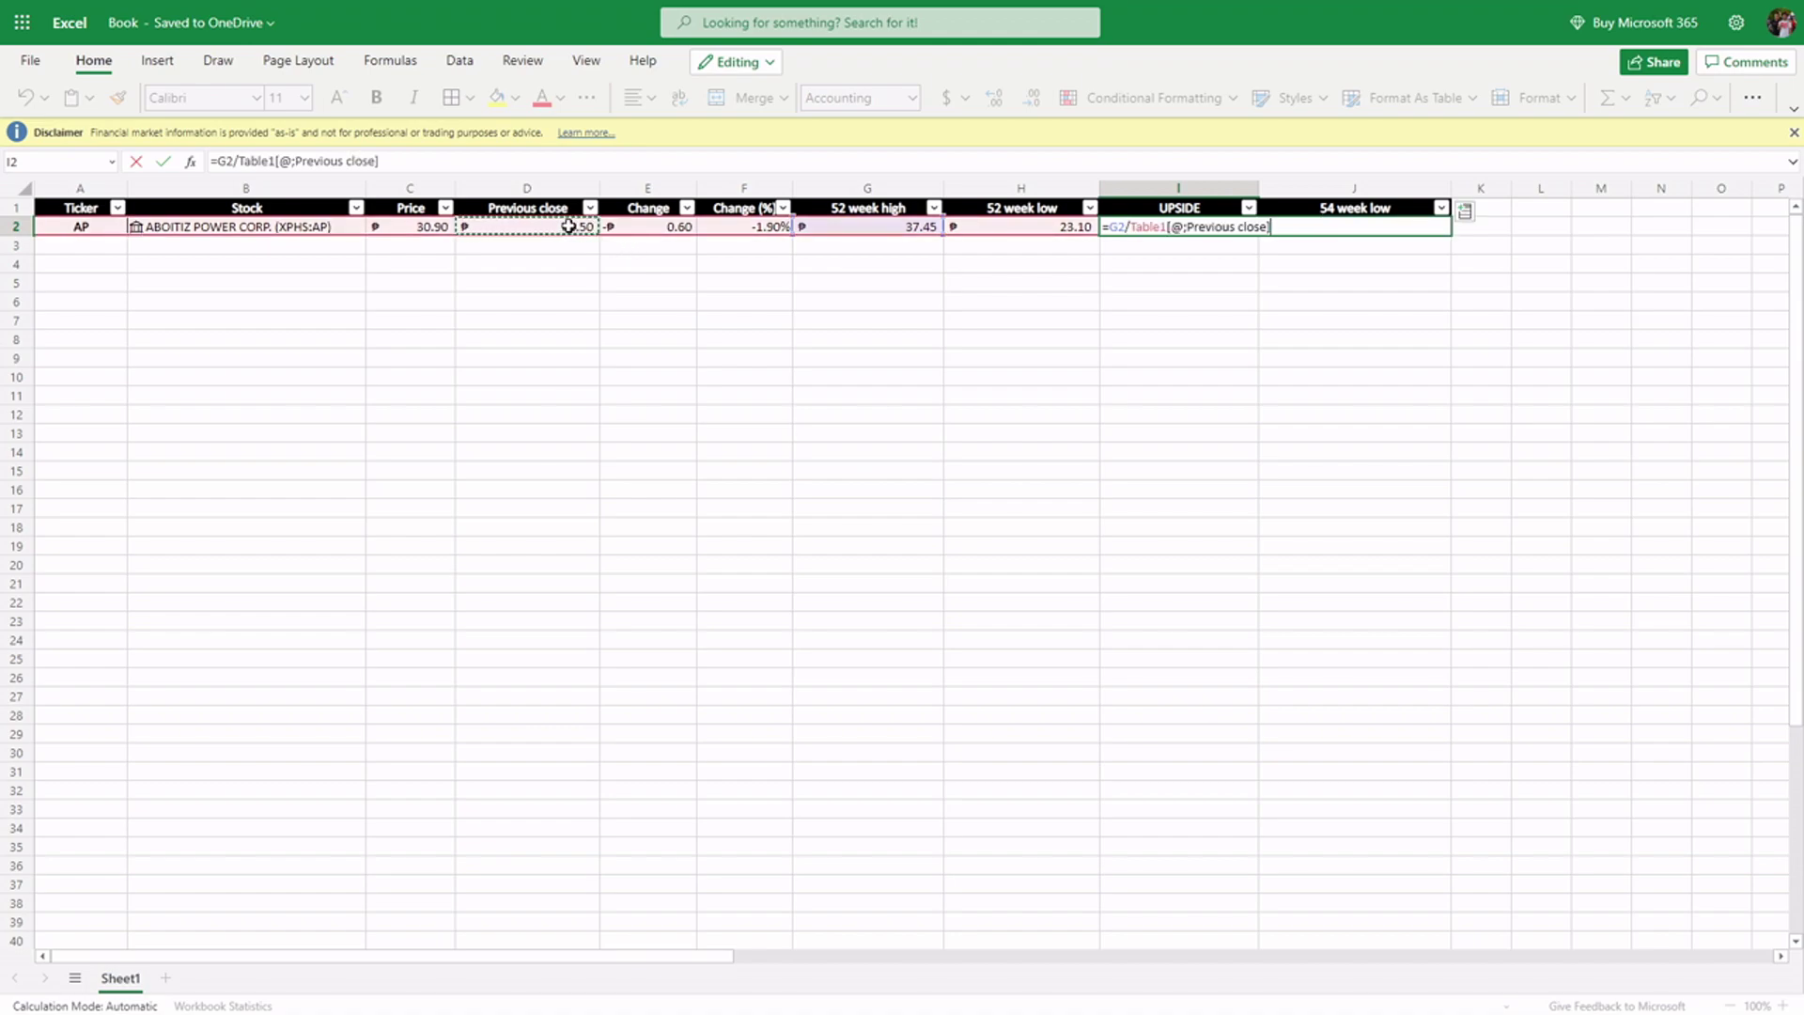
pyautogui.moveTo(1262, 235); pyautogui.dragTo(1138, 242)
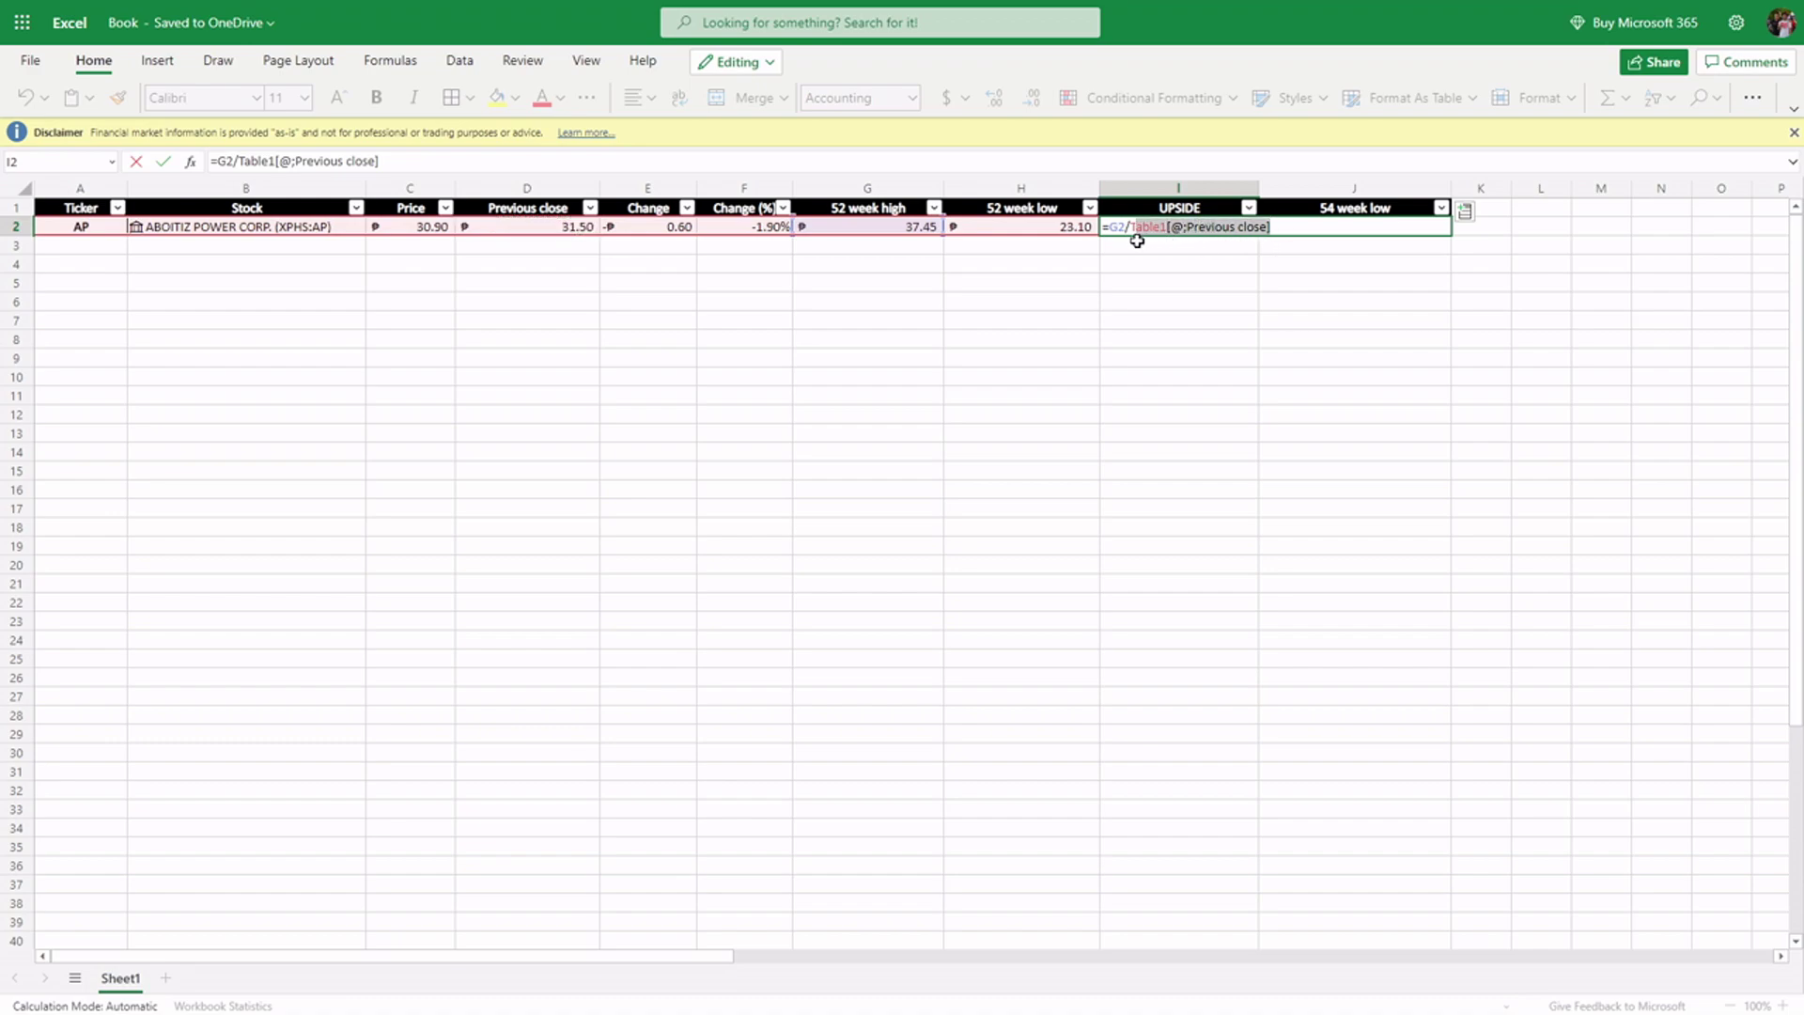
pyautogui.press('BackSpace')
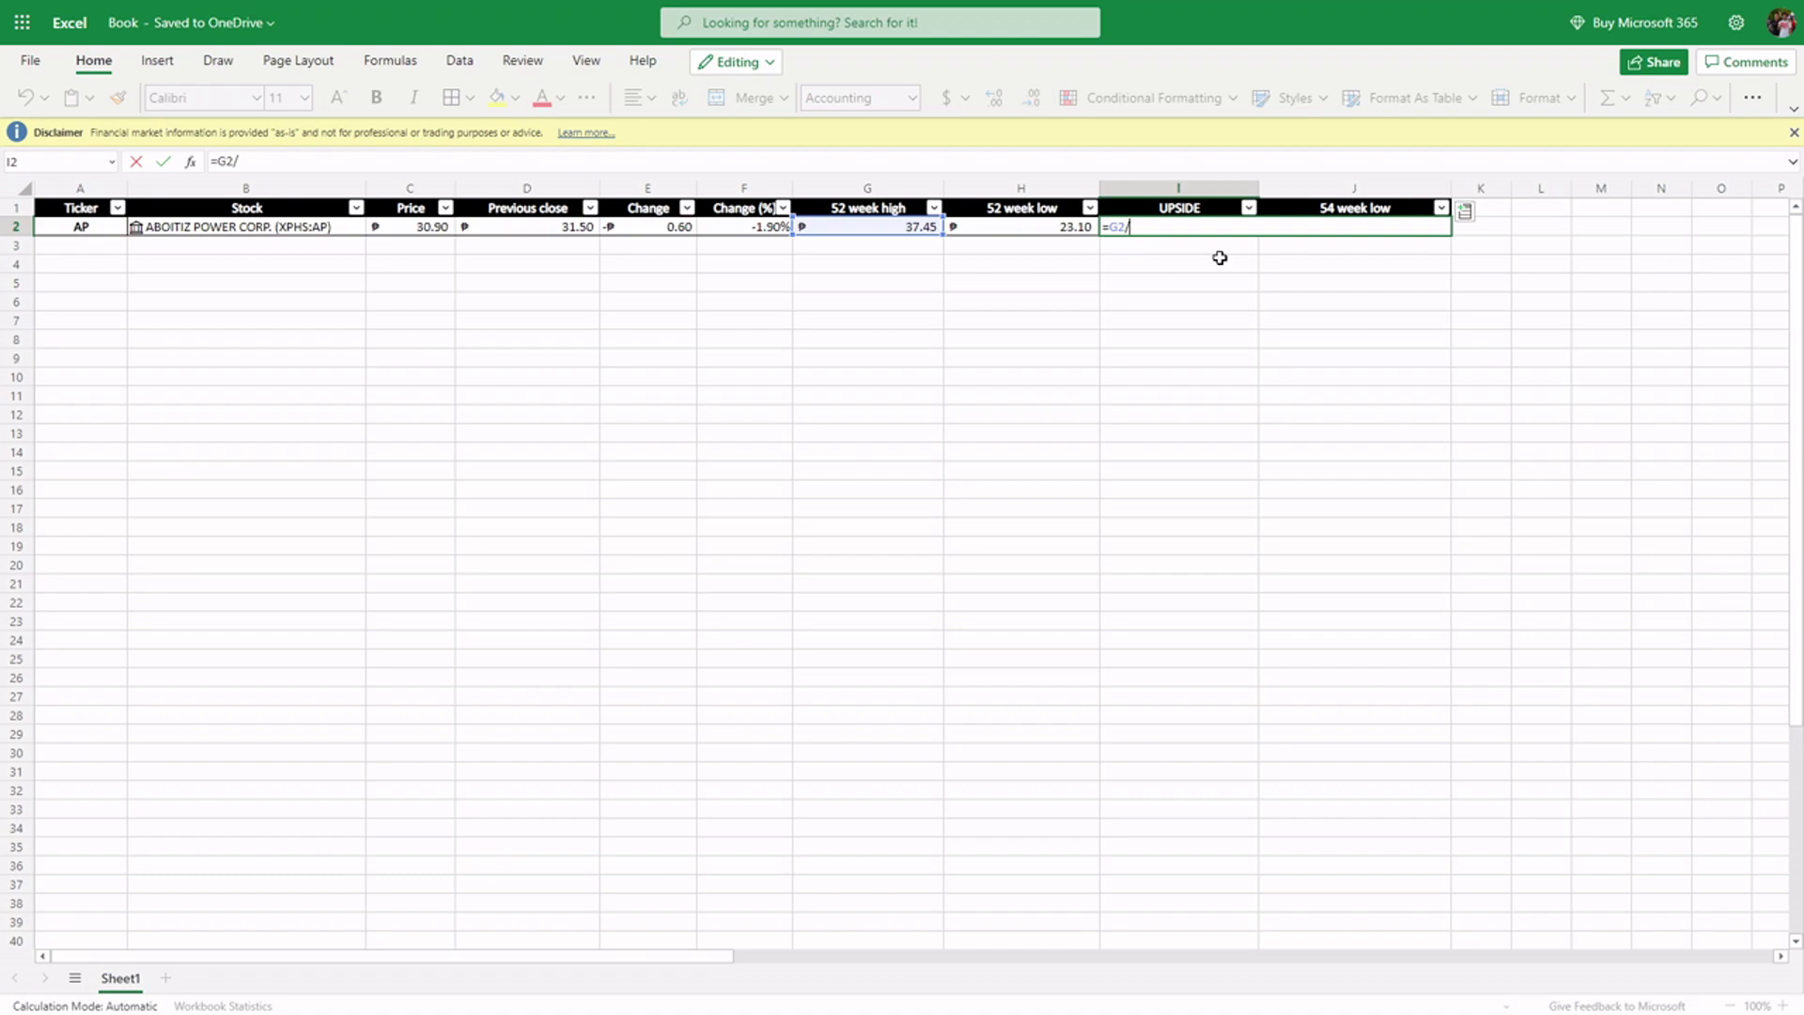
pyautogui.write('D2')
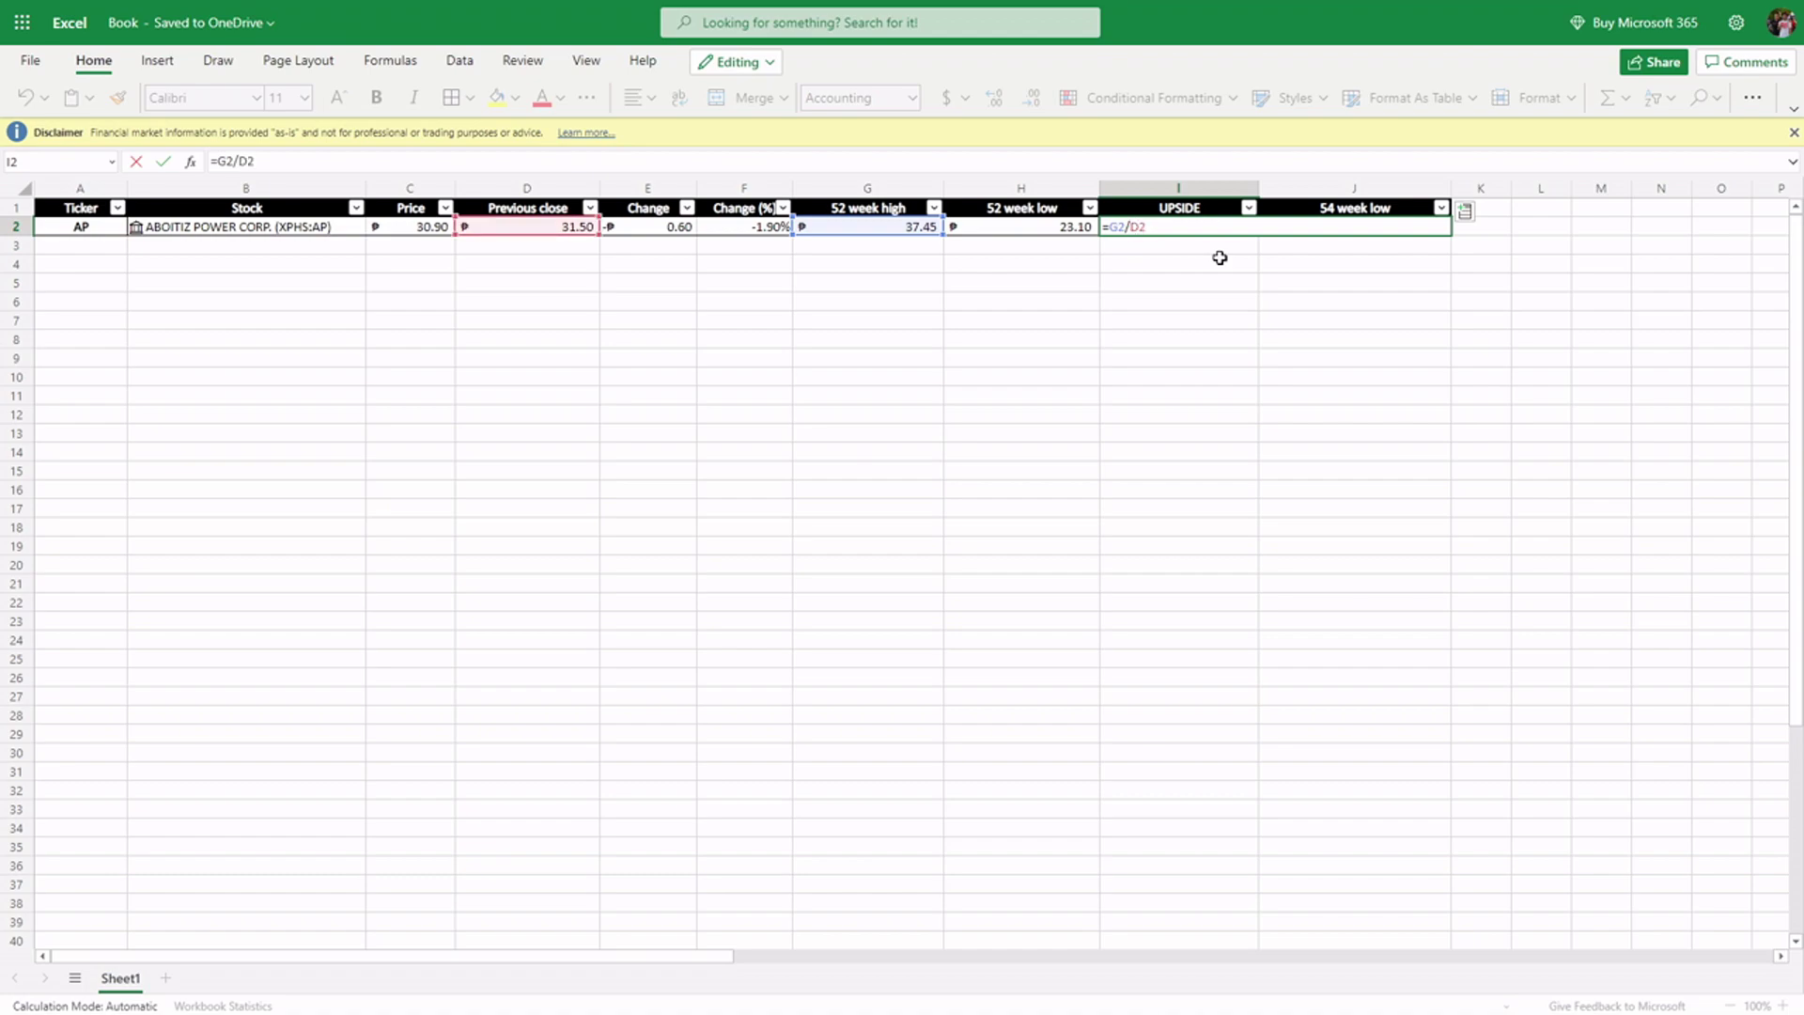
pyautogui.write('-1')
pyautogui.press('Return')
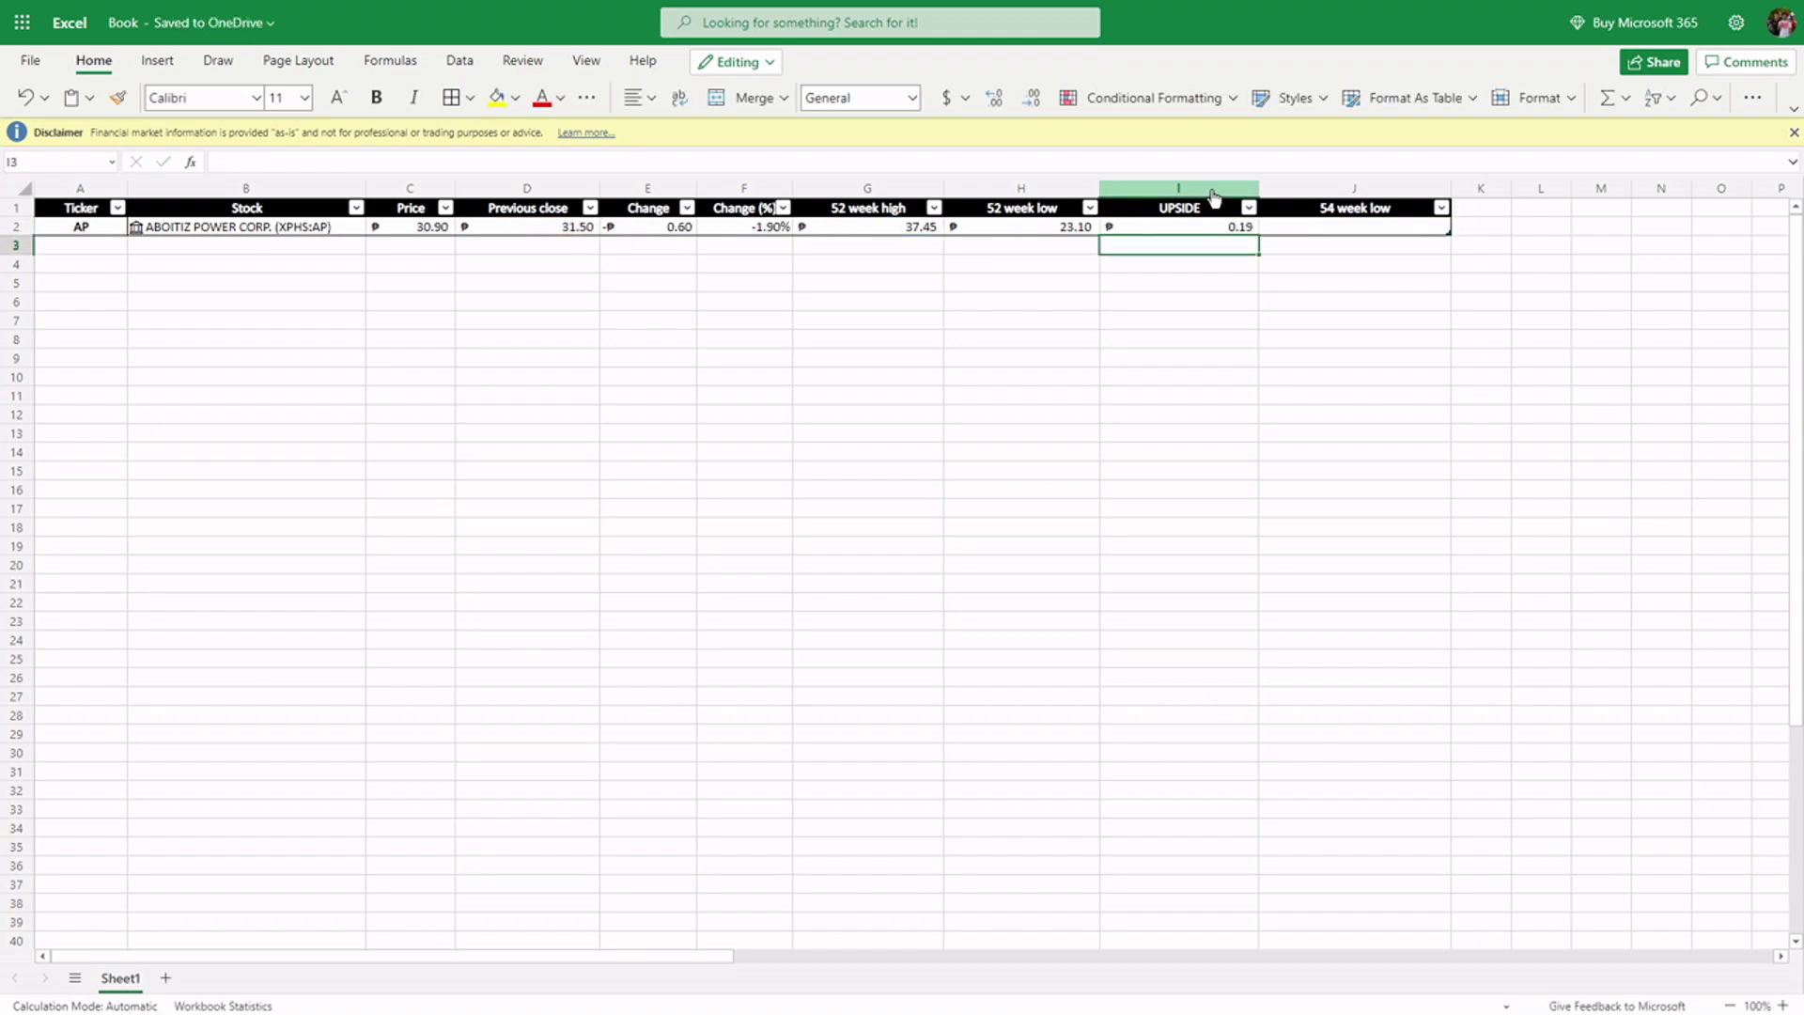
# - Set the number format of the UPSIDE and 54 week low columns I and J to Percentage with 2 decimal places
pyautogui.moveTo(1182, 188); pyautogui.dragTo(1297, 185)
pyautogui.click(966, 96)
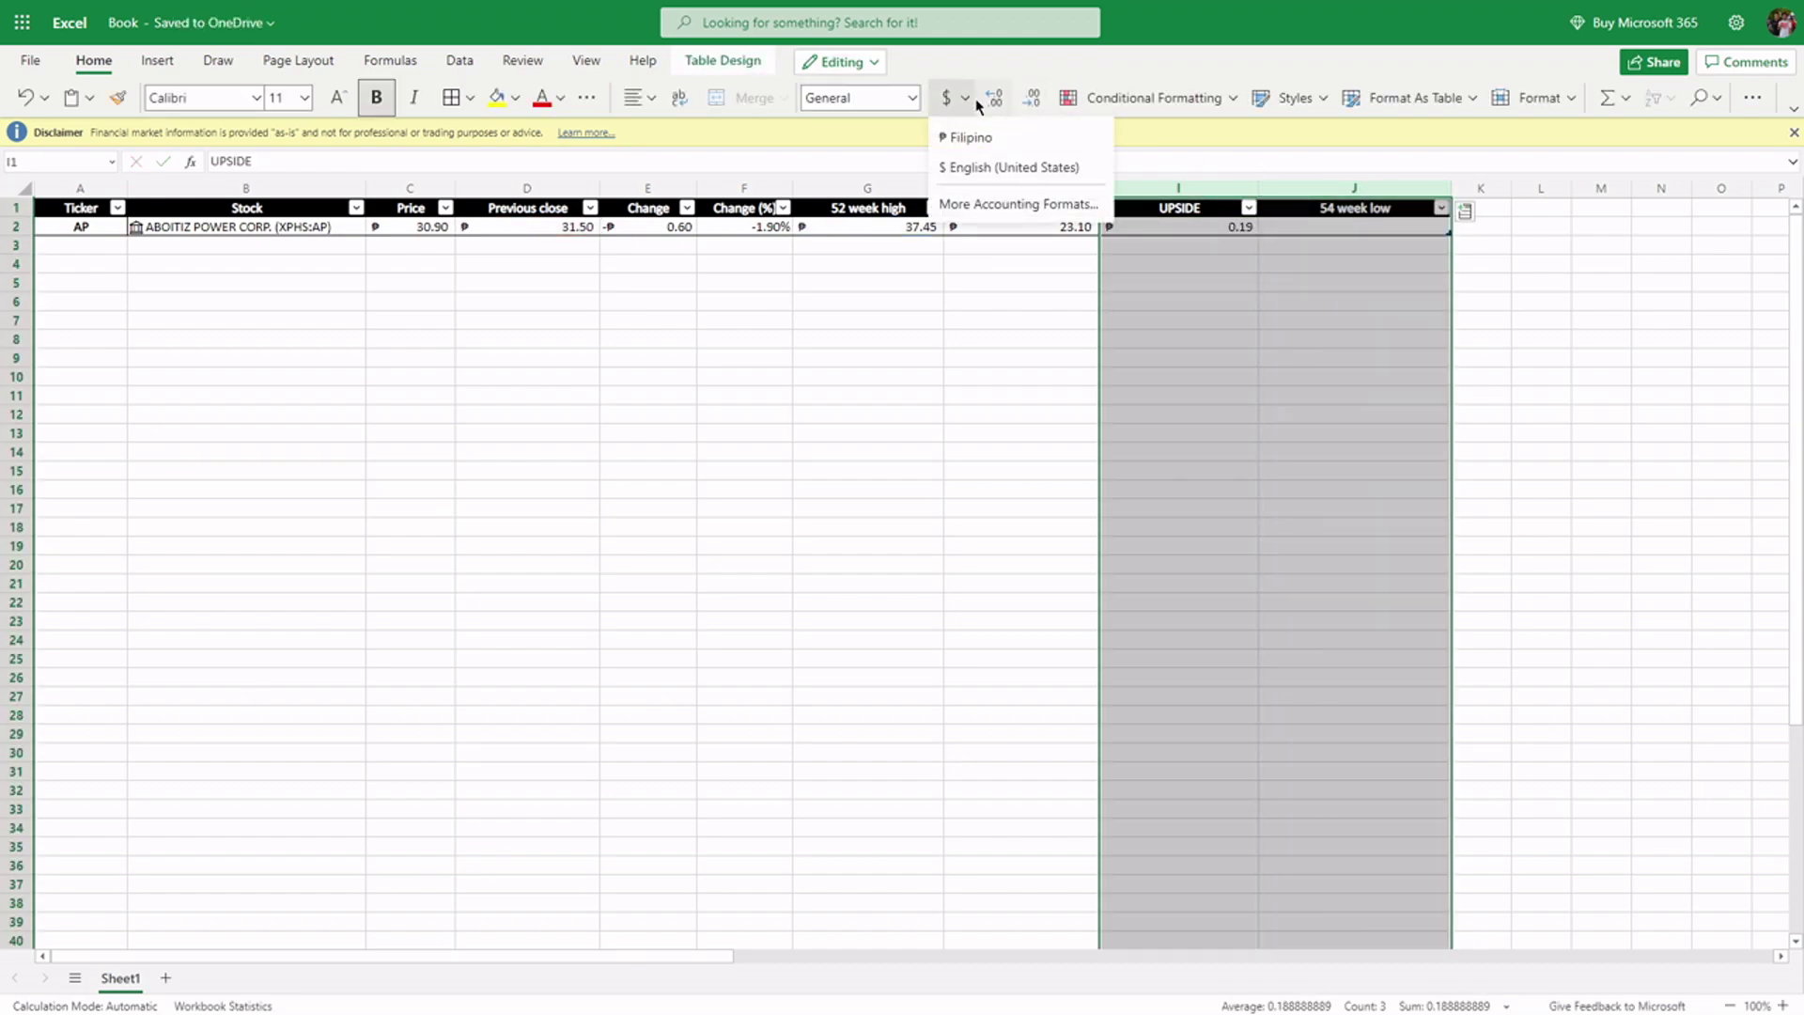
pyautogui.click(985, 209)
pyautogui.click(670, 412)
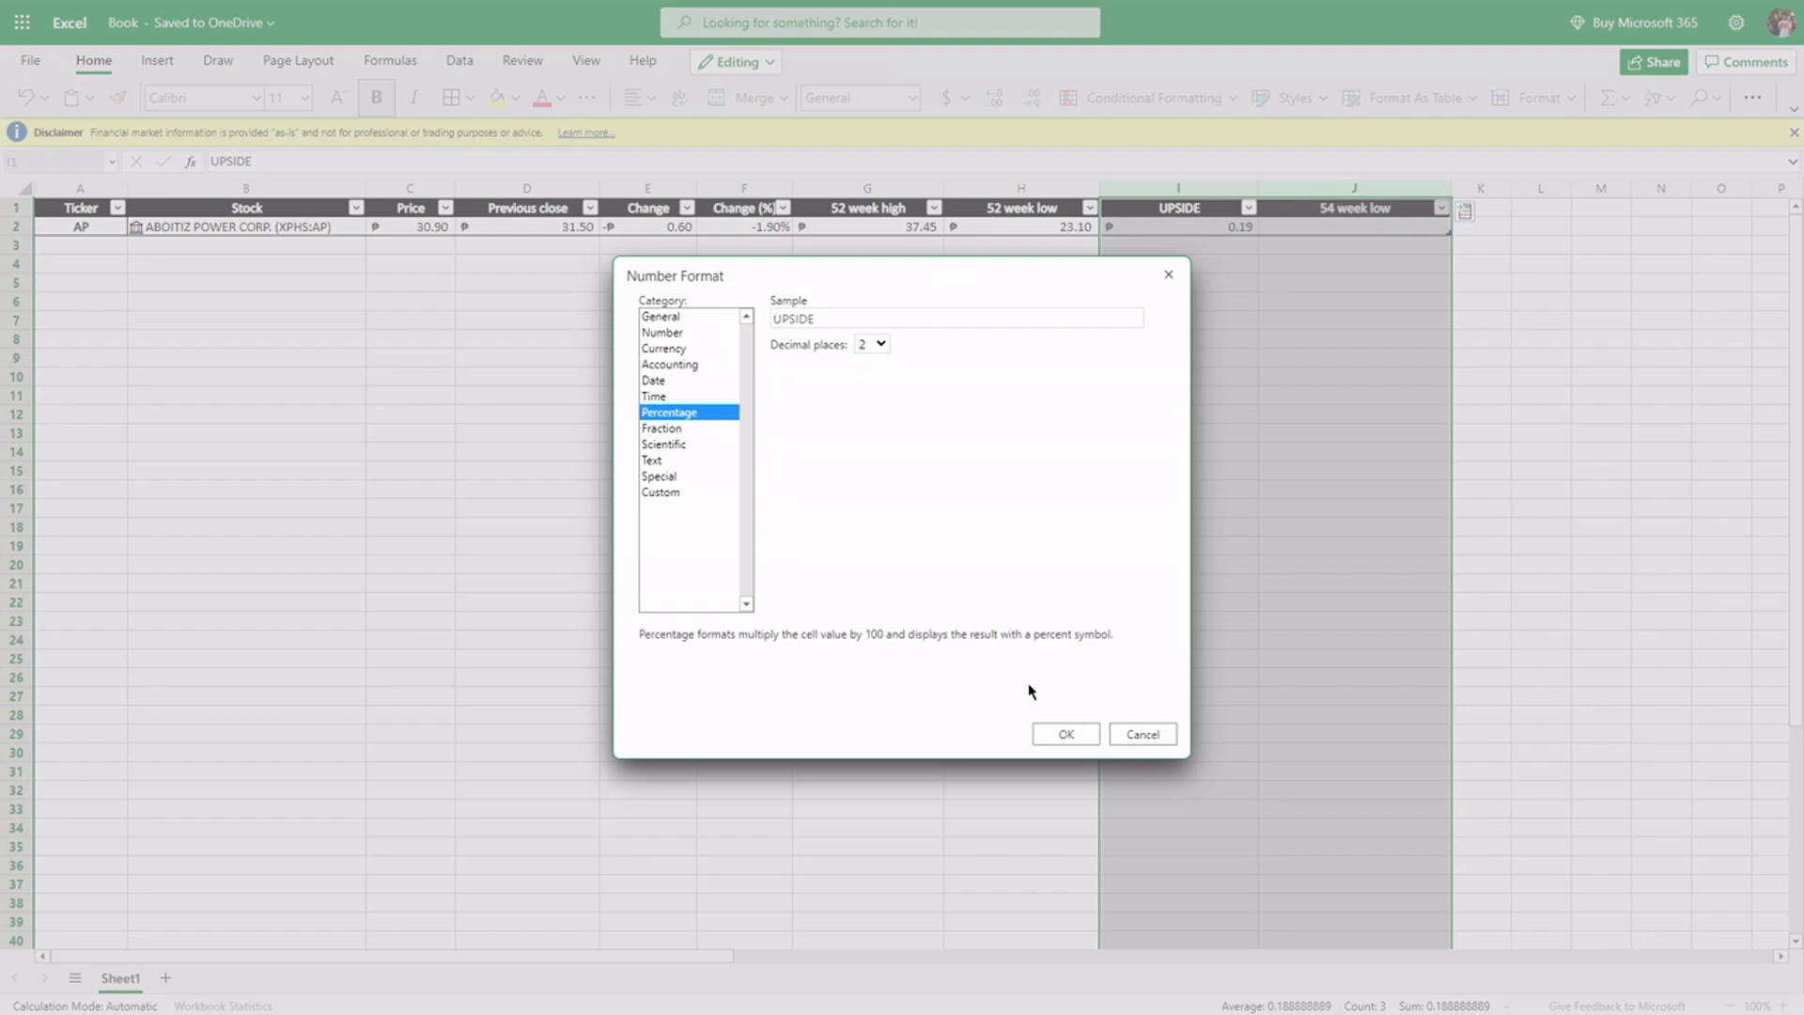
pyautogui.click(1066, 734)
pyautogui.click(1142, 340)
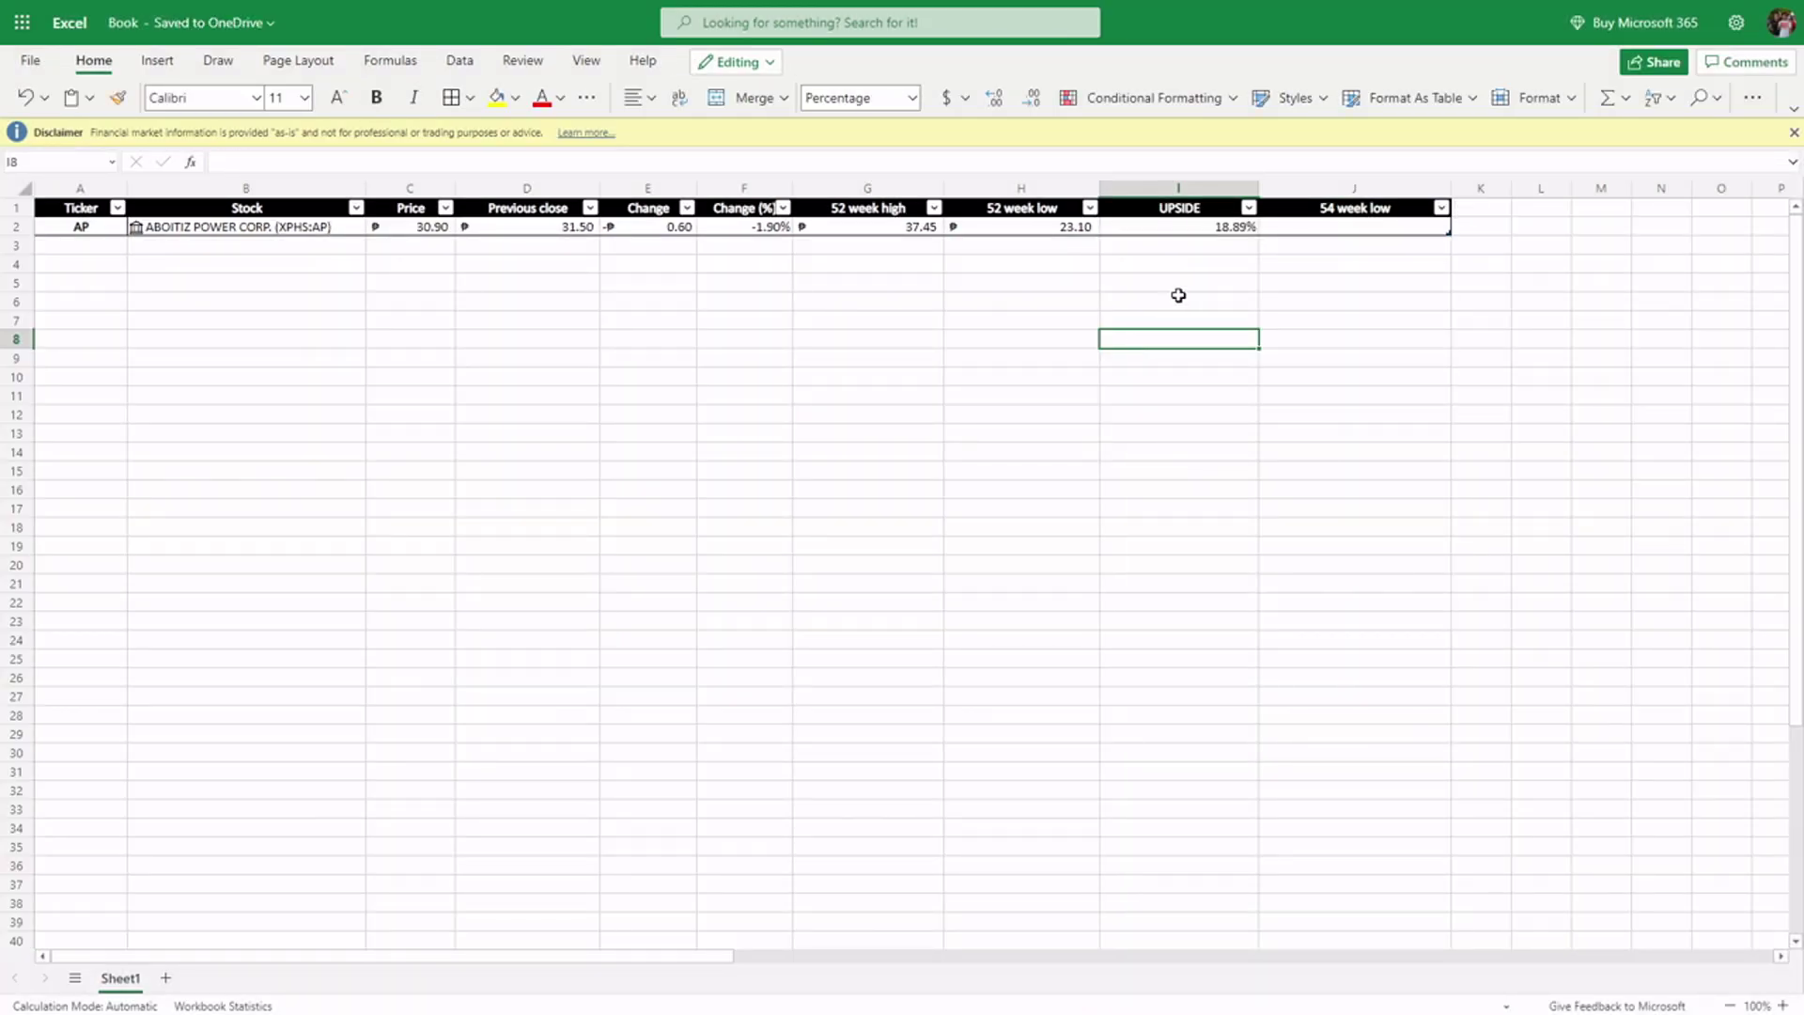
# - Change the UPSIDE formula in I2 to =G2/C2-1 so it divides the 52 week high by the current Price
pyautogui.click(1201, 231)
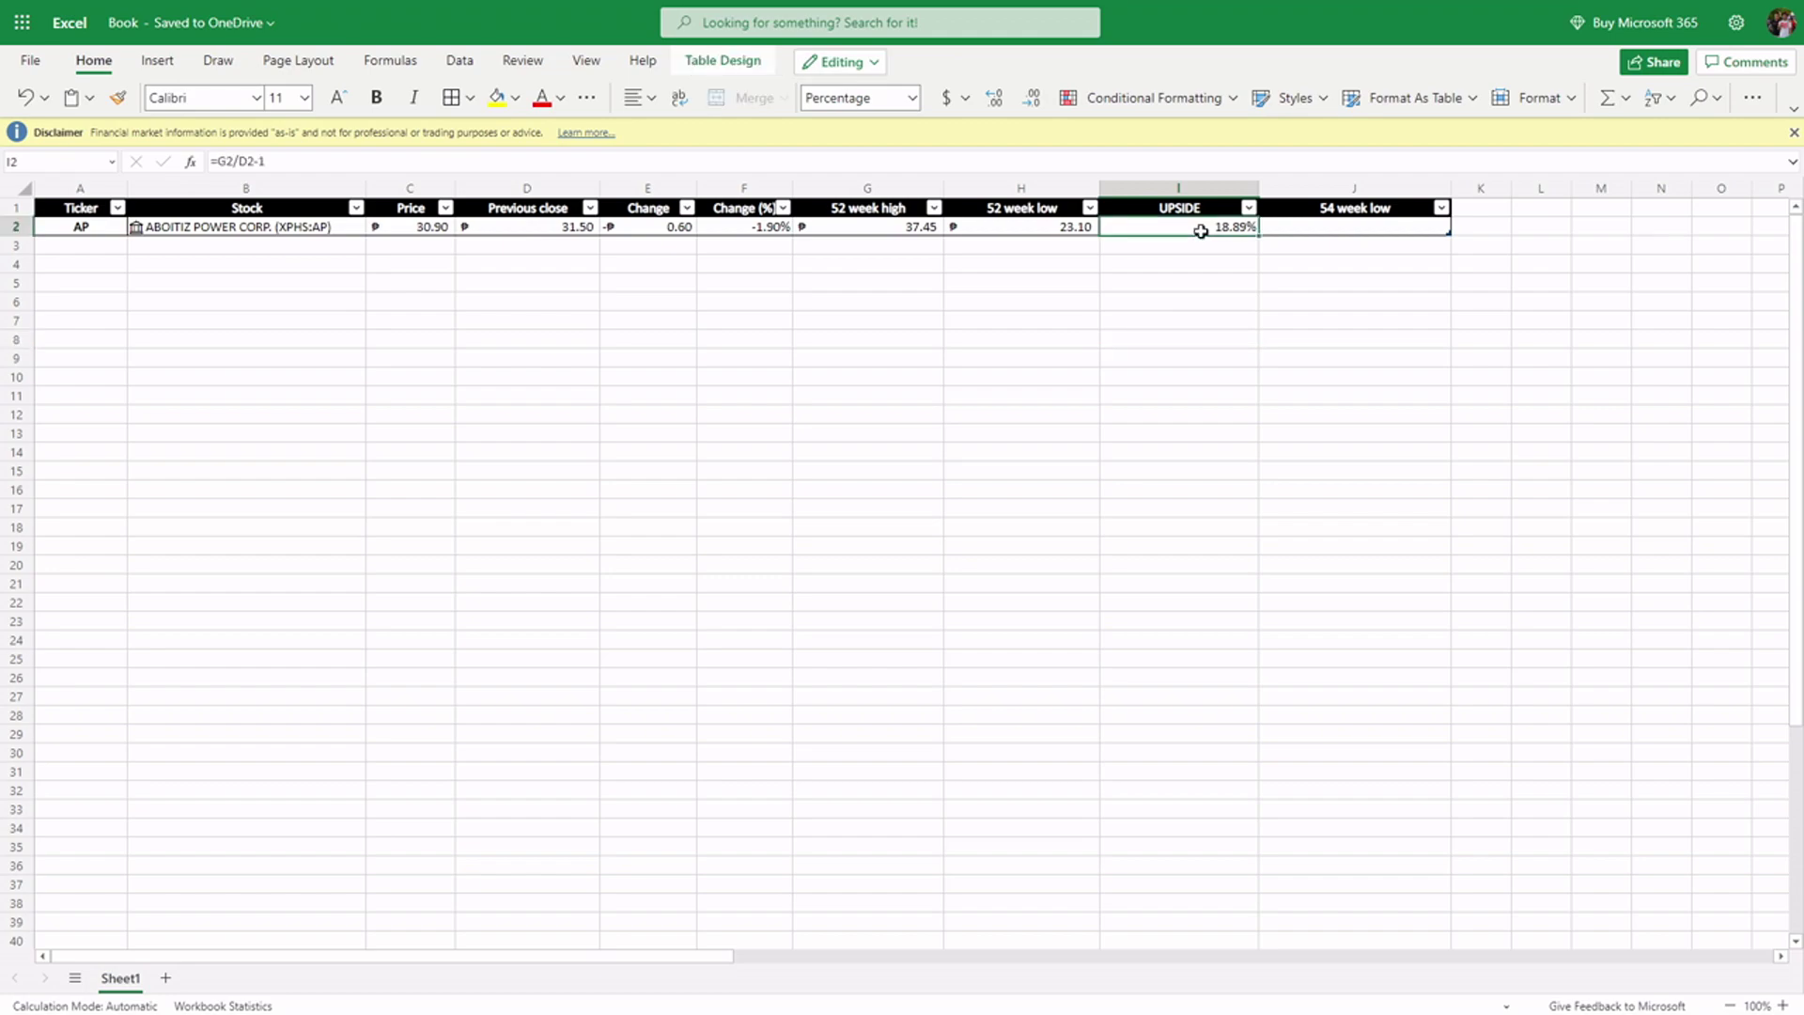
pyautogui.click(420, 234)
pyautogui.click(1168, 230)
pyautogui.doubleClick(247, 161)
pyautogui.write('C2')
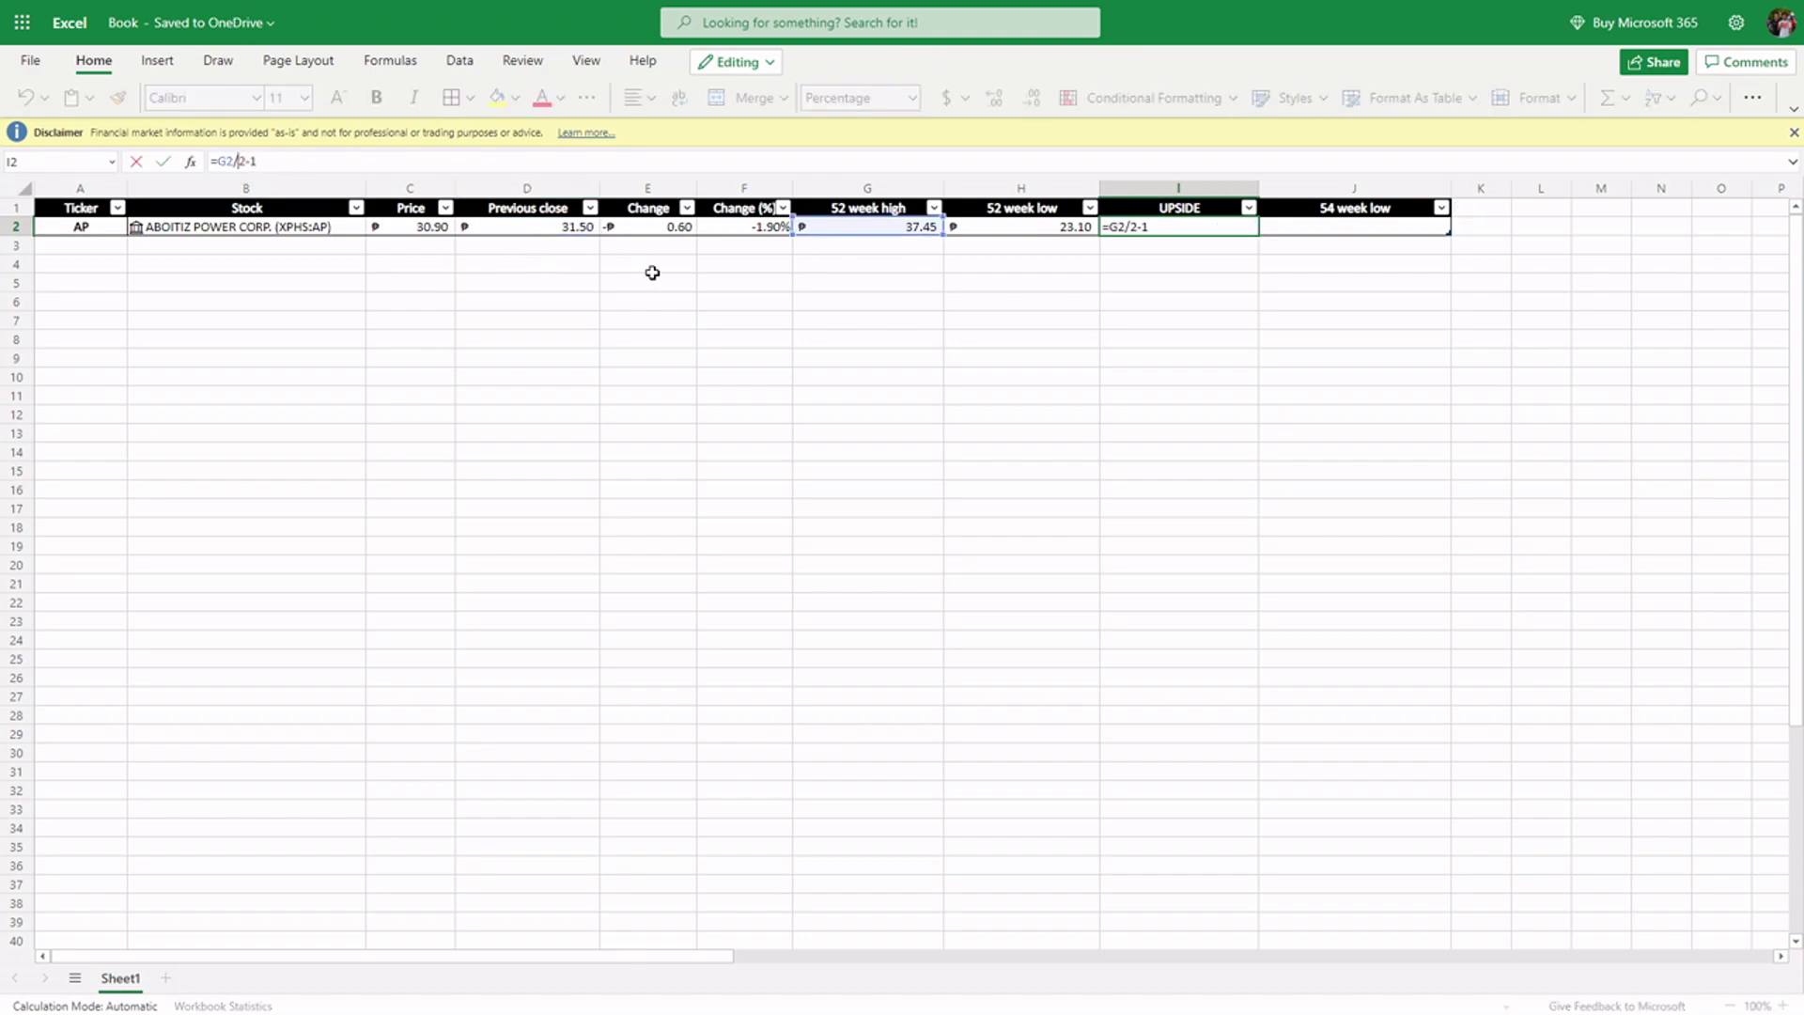
pyautogui.press('Return')
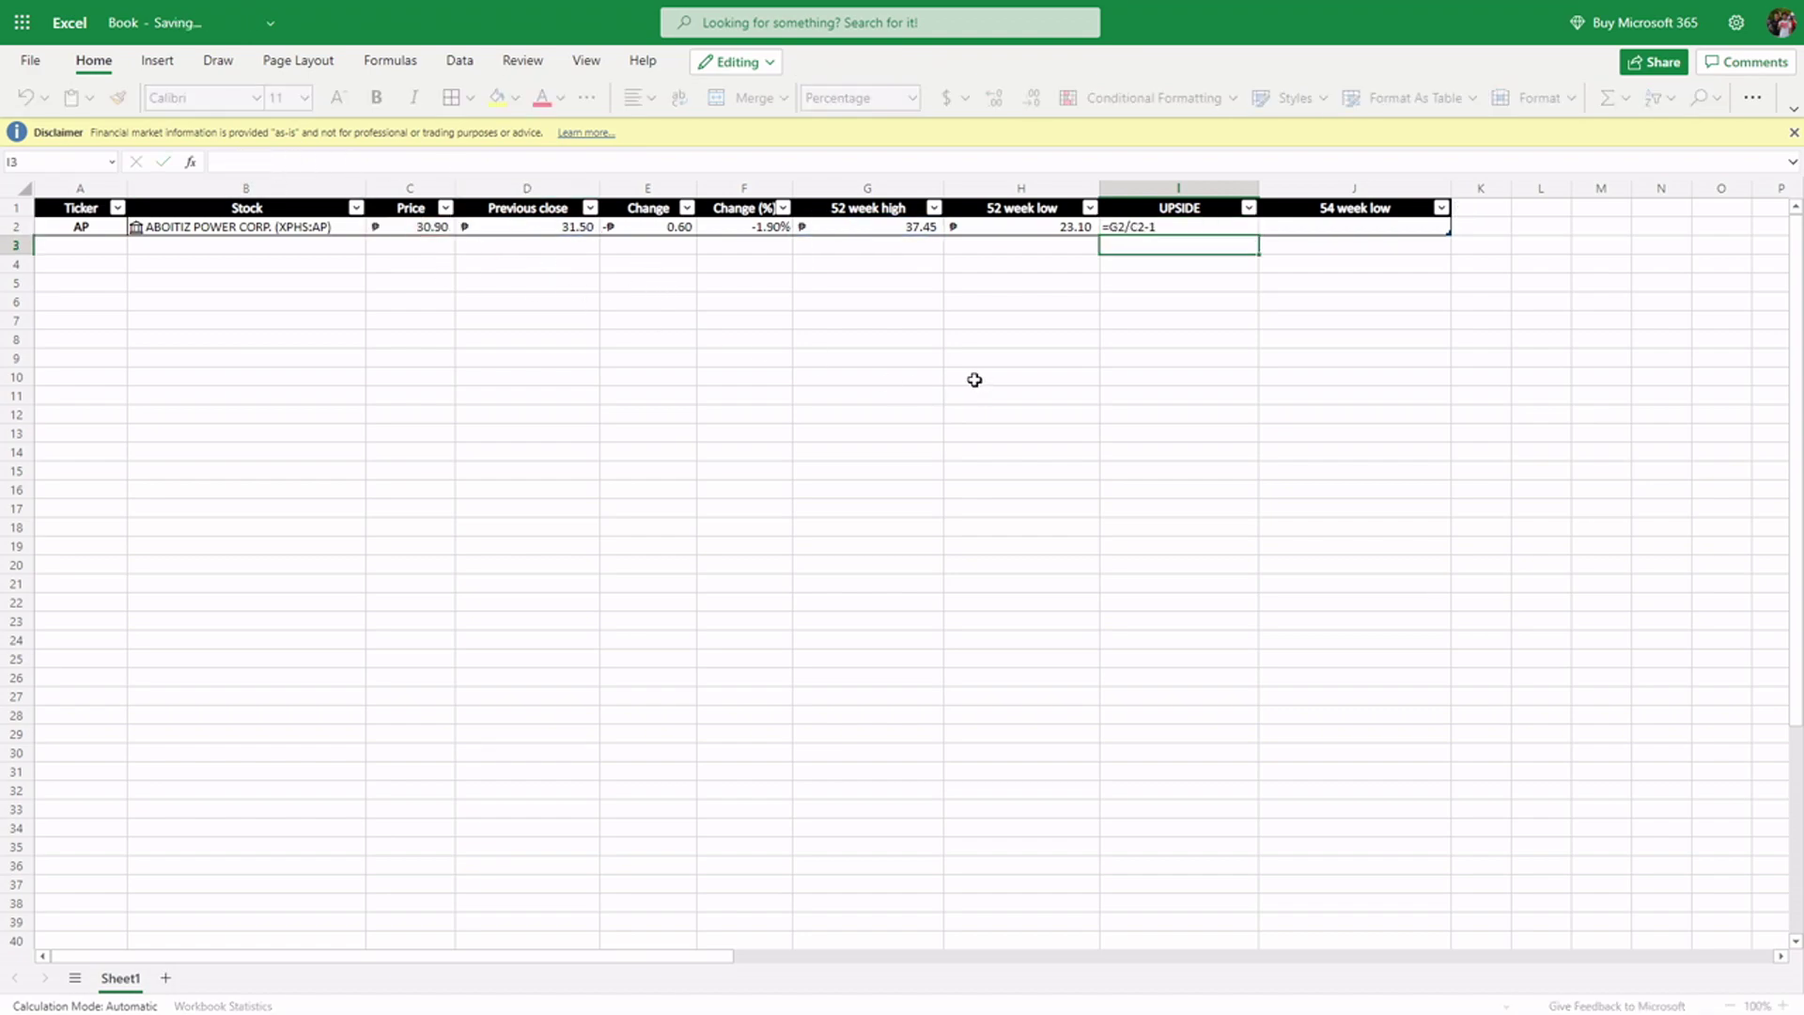
# - Check the UPSIDE value in I2 against the stock's Price and 52 week high cells
pyautogui.click(1238, 233)
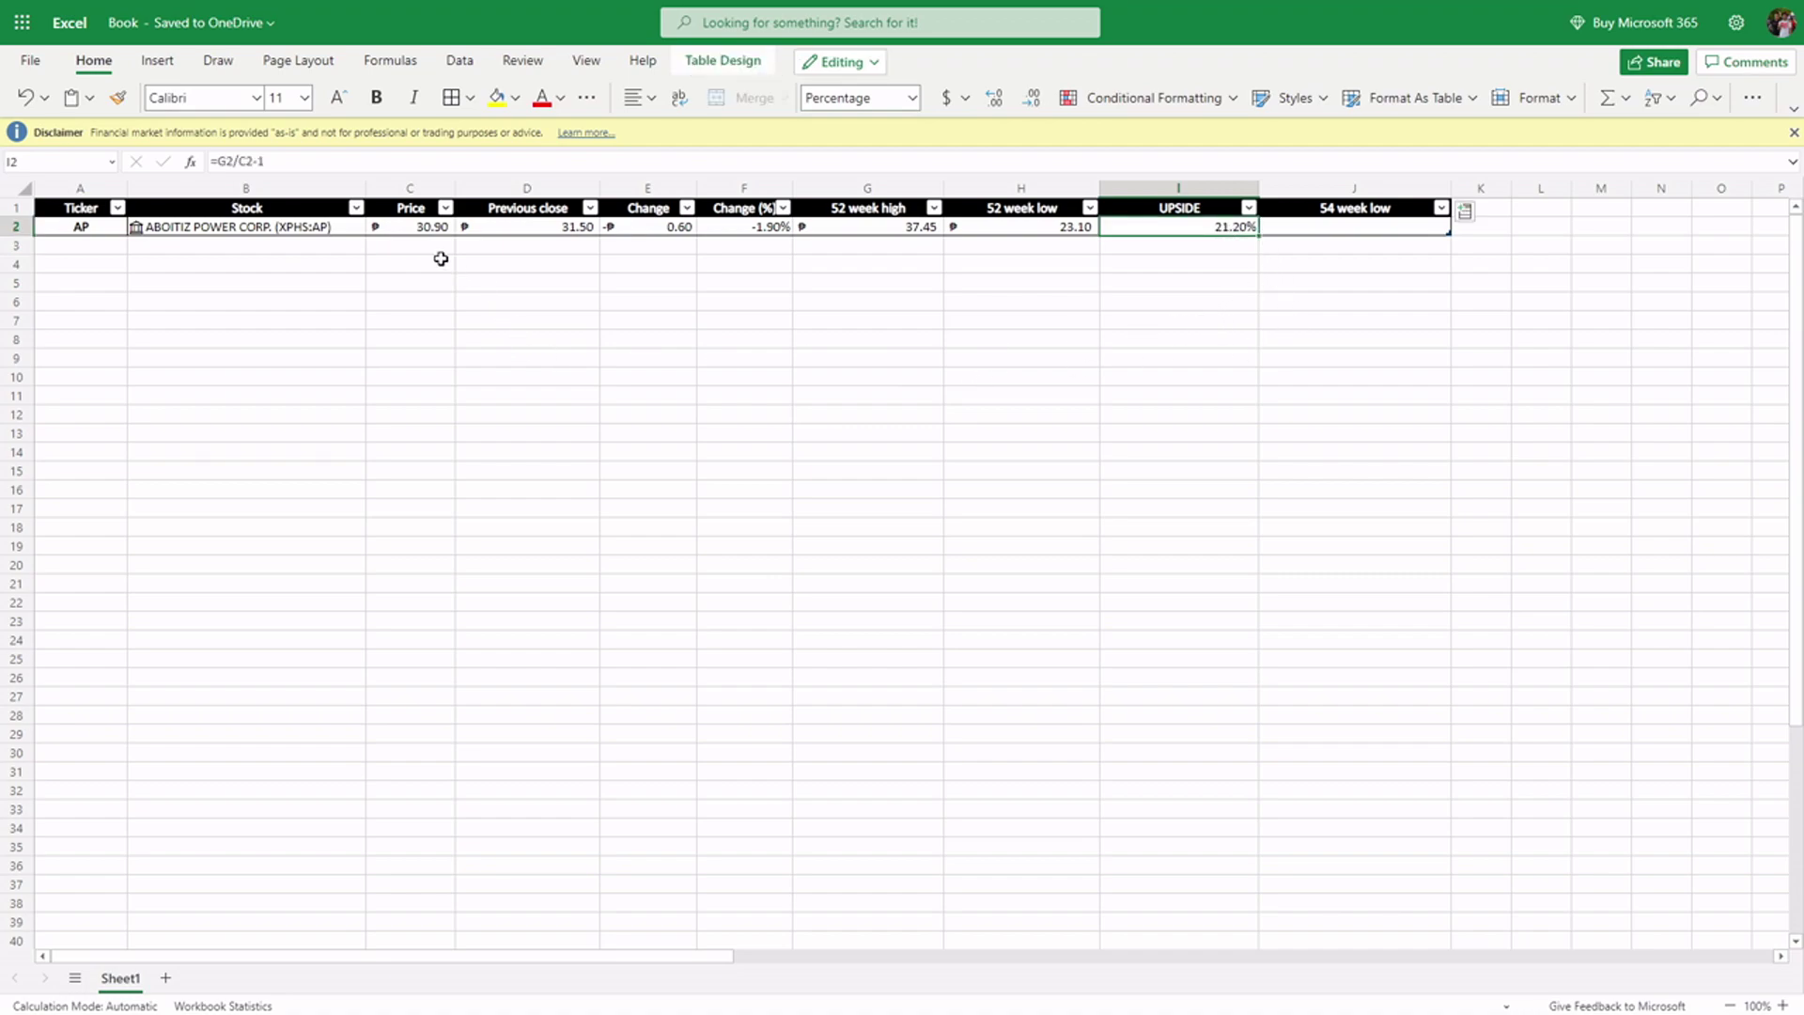
pyautogui.click(407, 227)
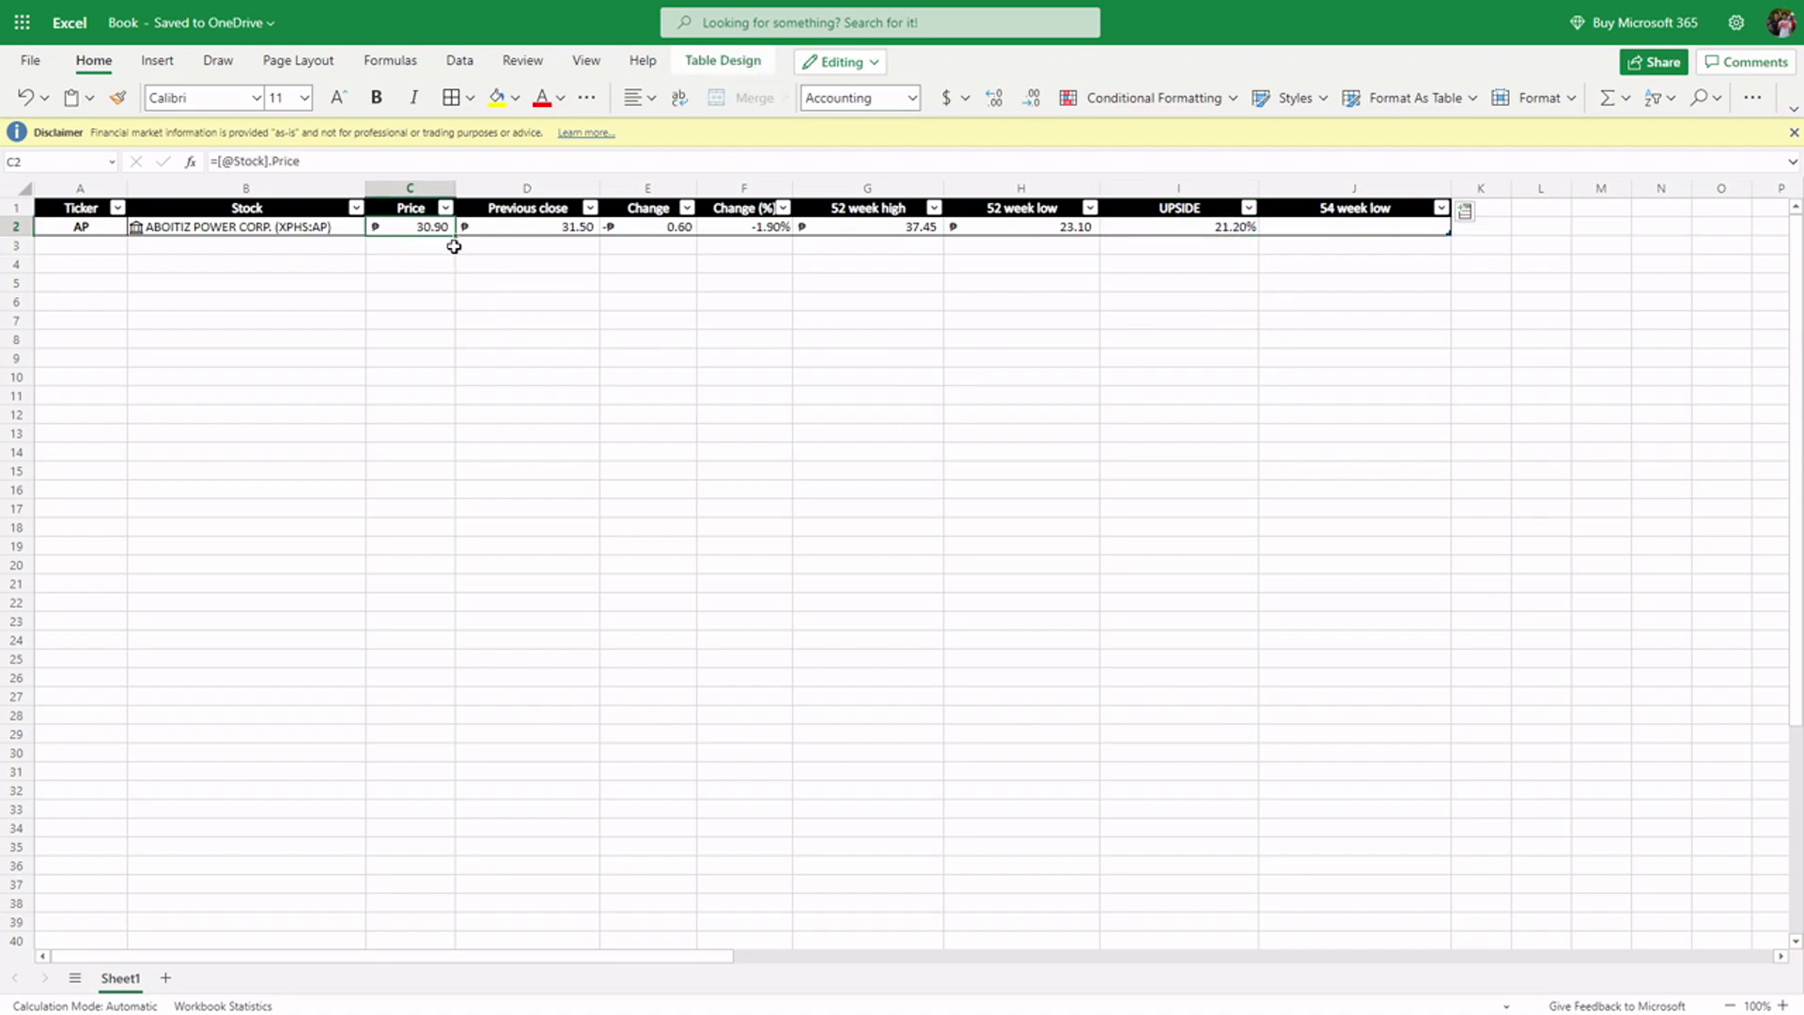
pyautogui.click(1212, 231)
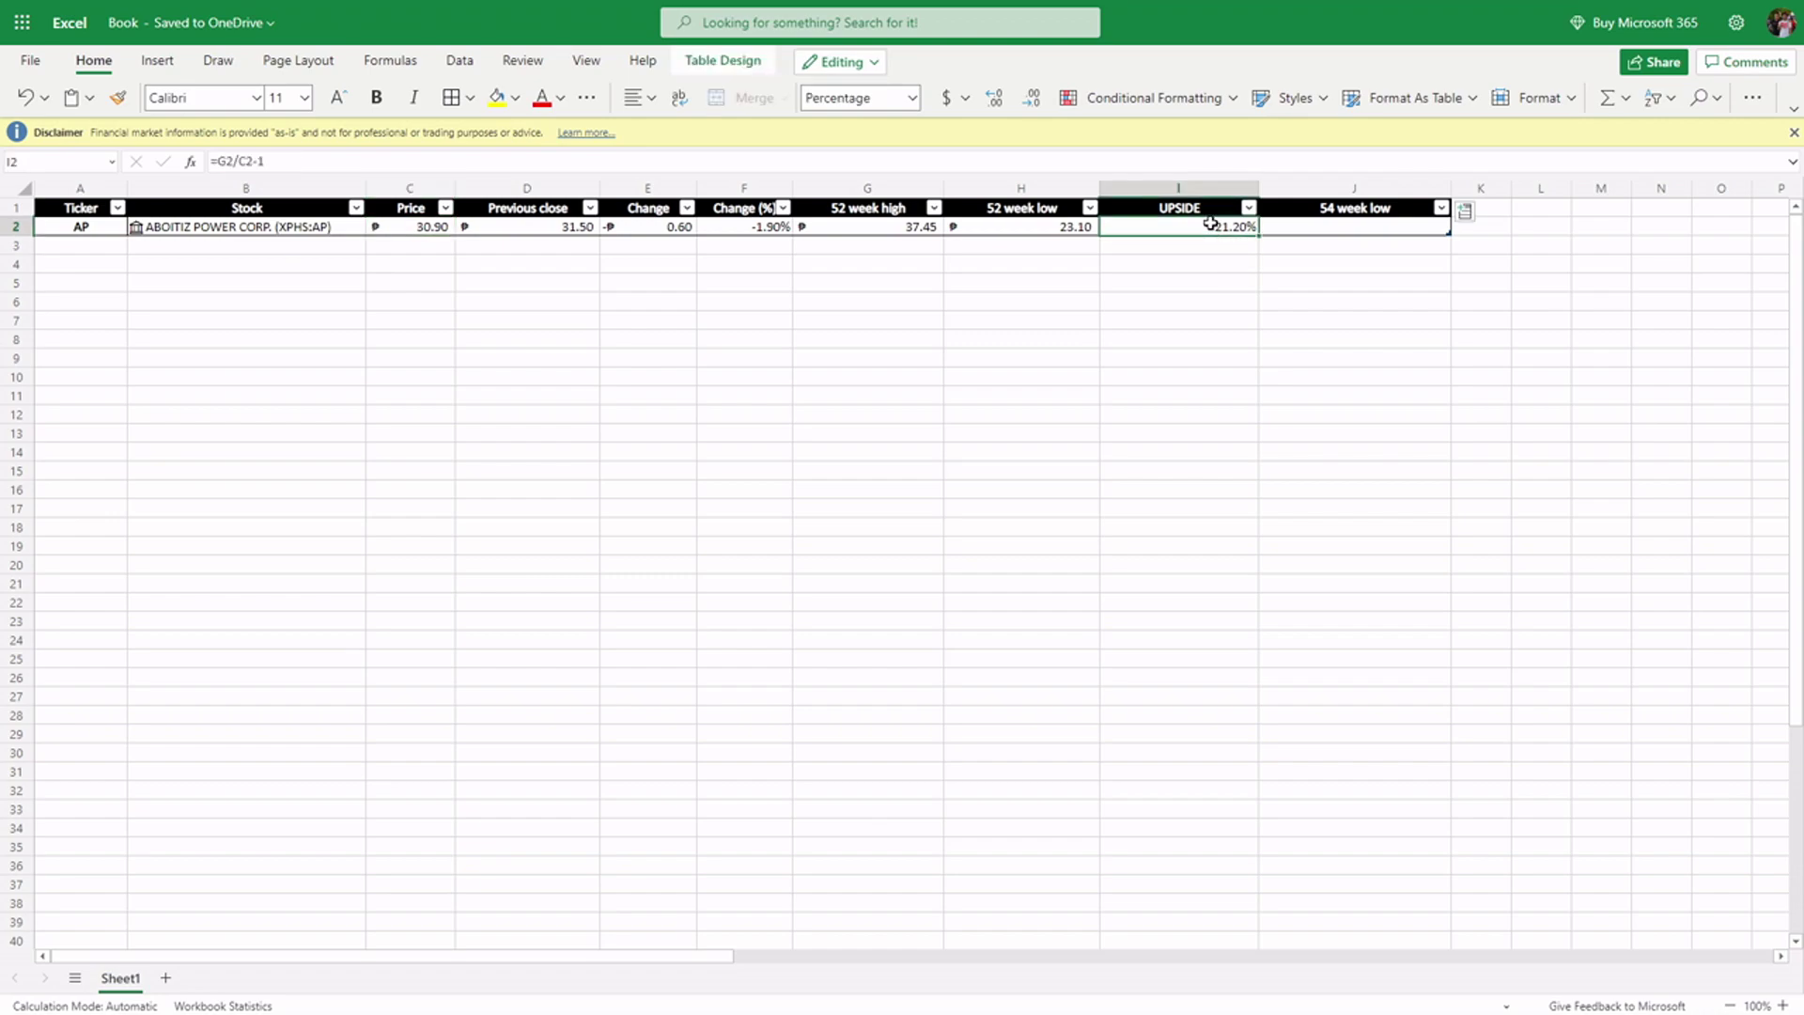
pyautogui.click(879, 227)
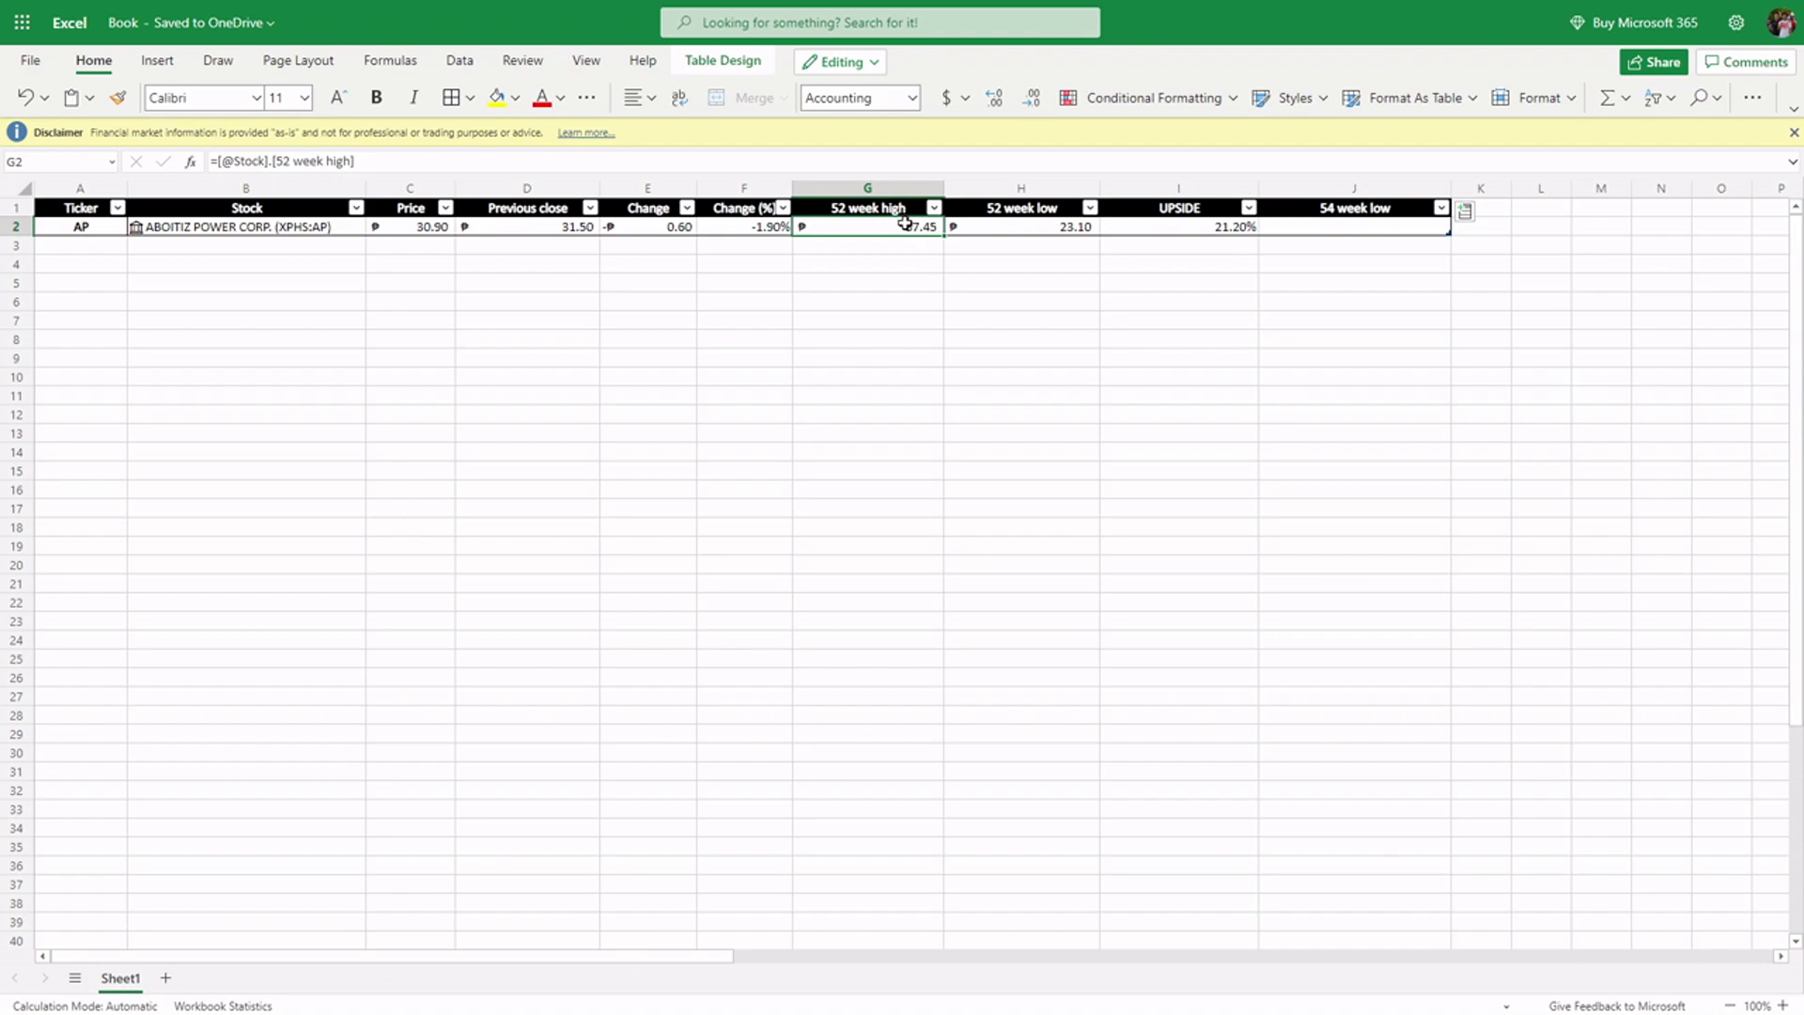
pyautogui.click(425, 227)
pyautogui.click(908, 229)
pyautogui.click(1196, 229)
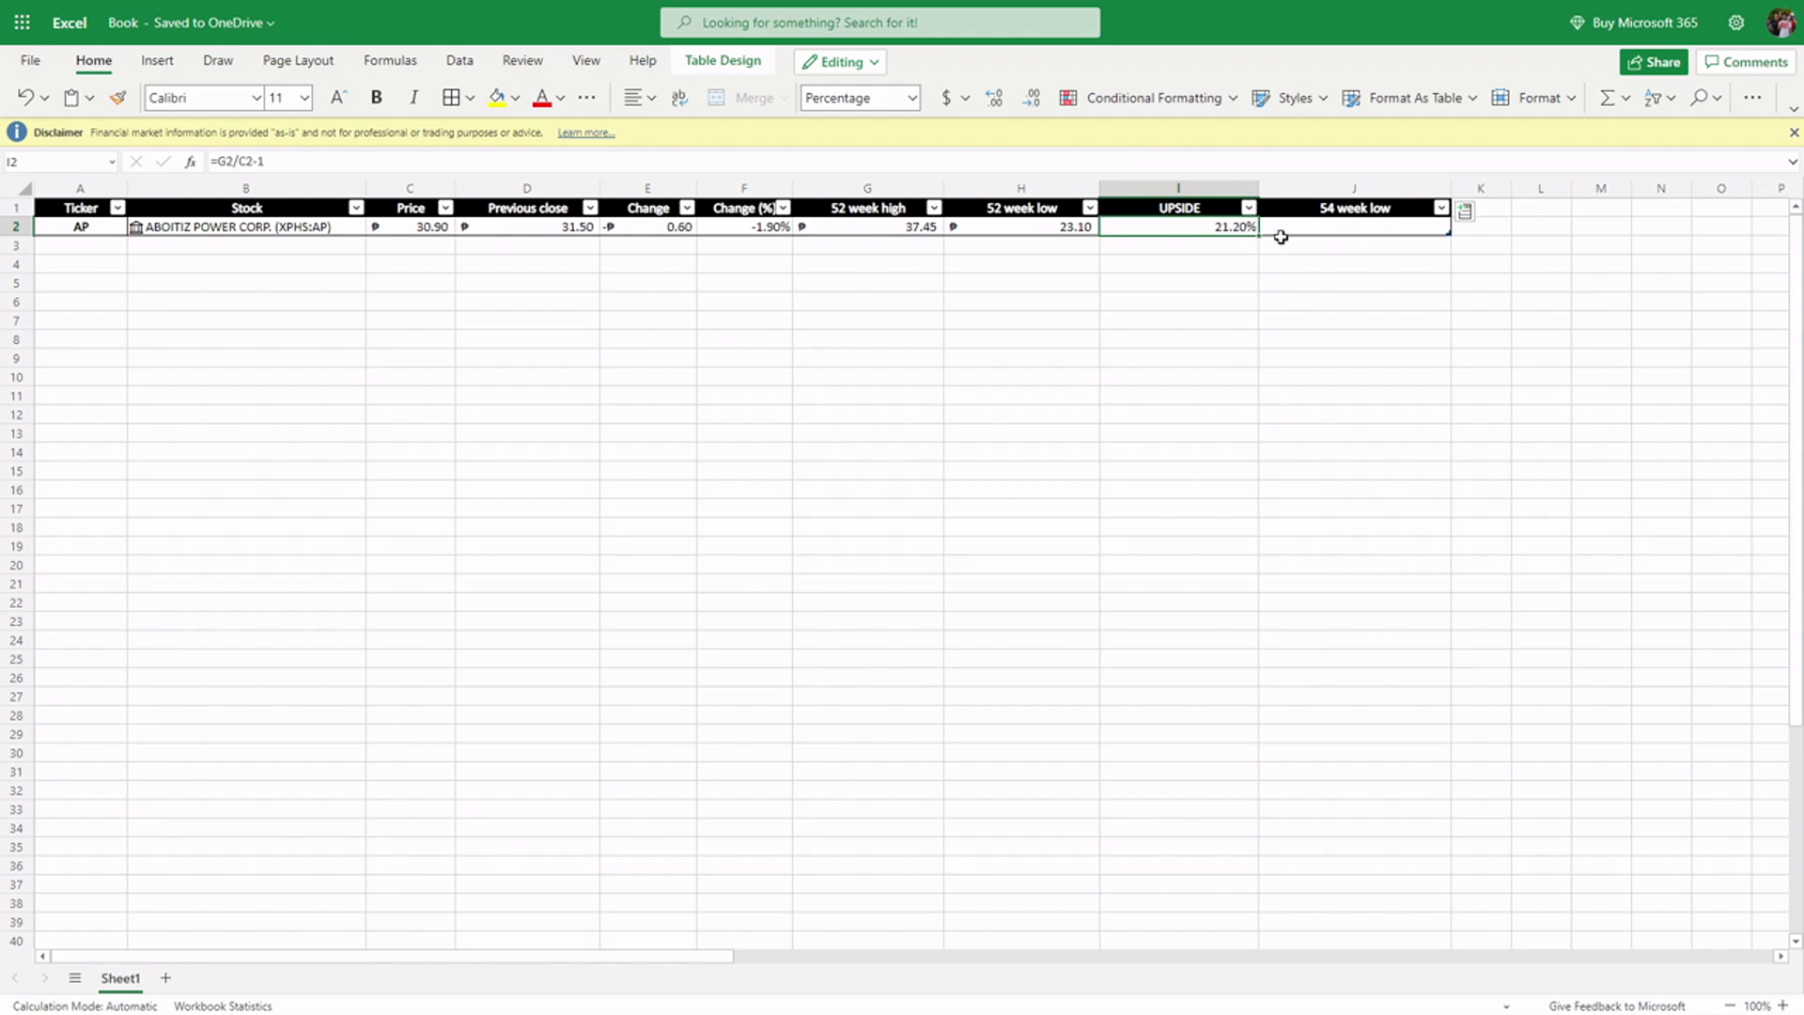
# - Rename the 54 week low header in J1 as DOWNSIDE
pyautogui.click(1313, 208)
pyautogui.write('DO')
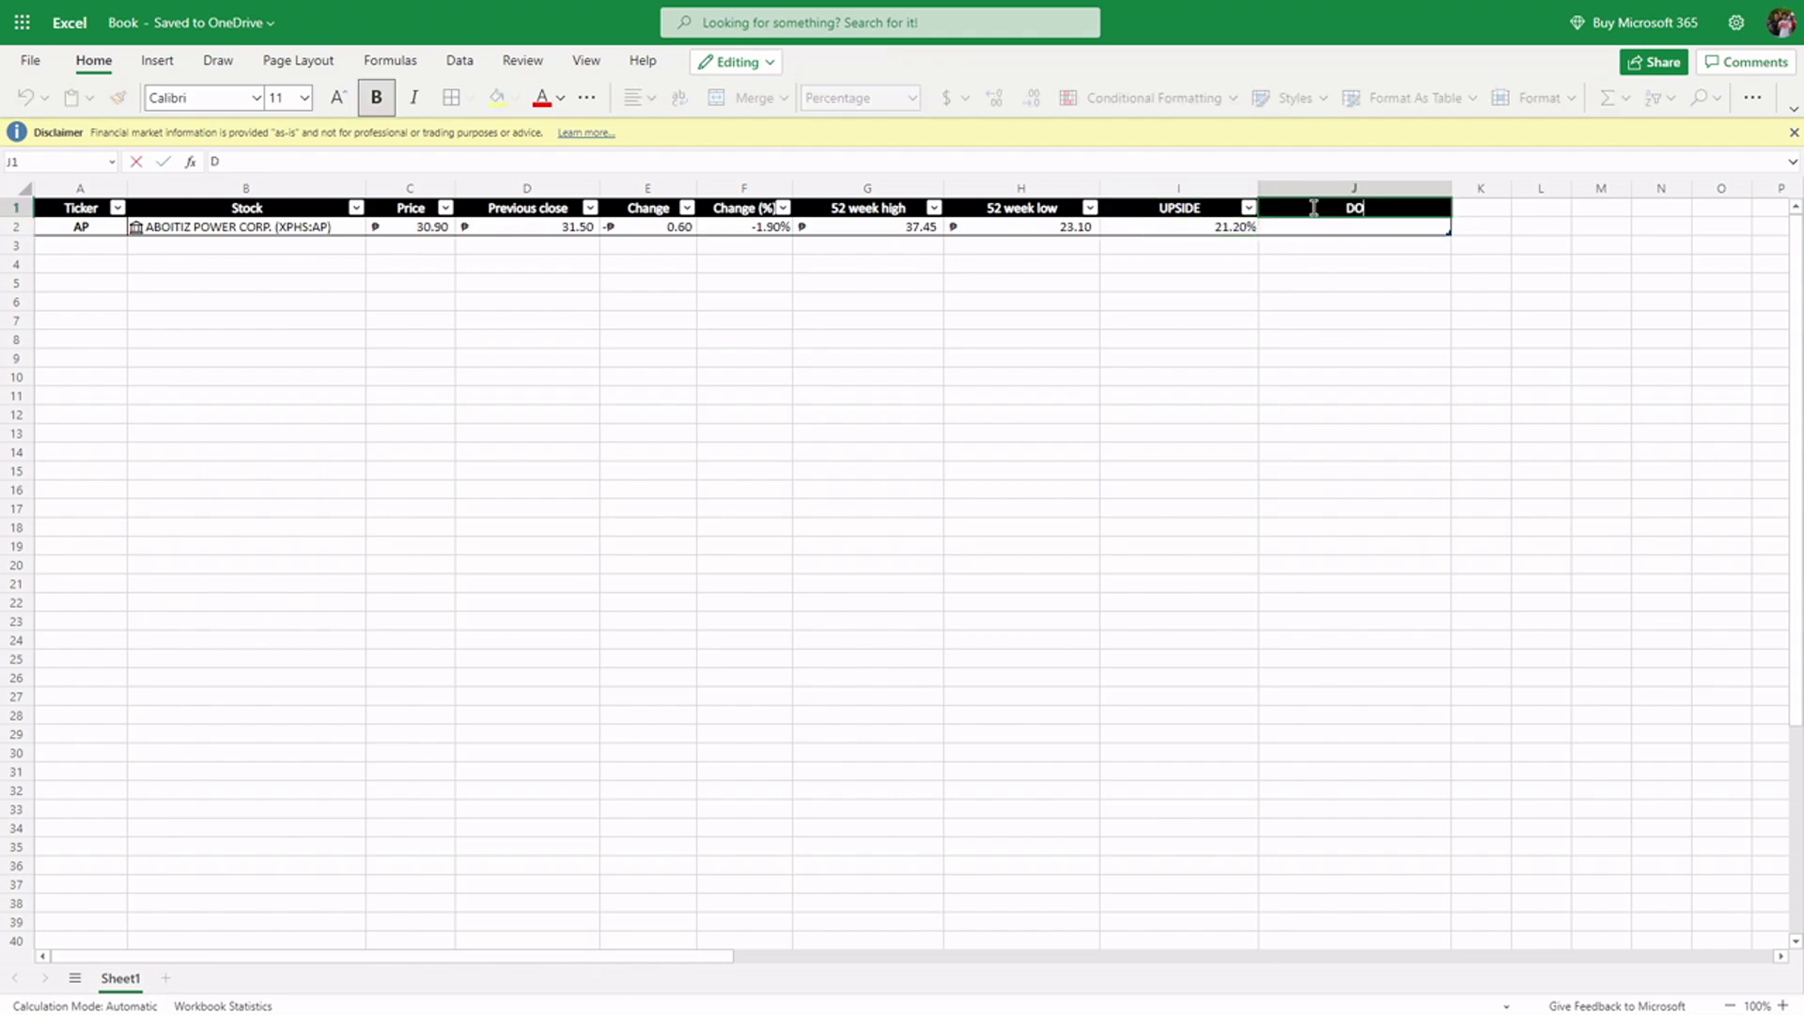
pyautogui.write('WNSIDE')
pyautogui.press('Return')
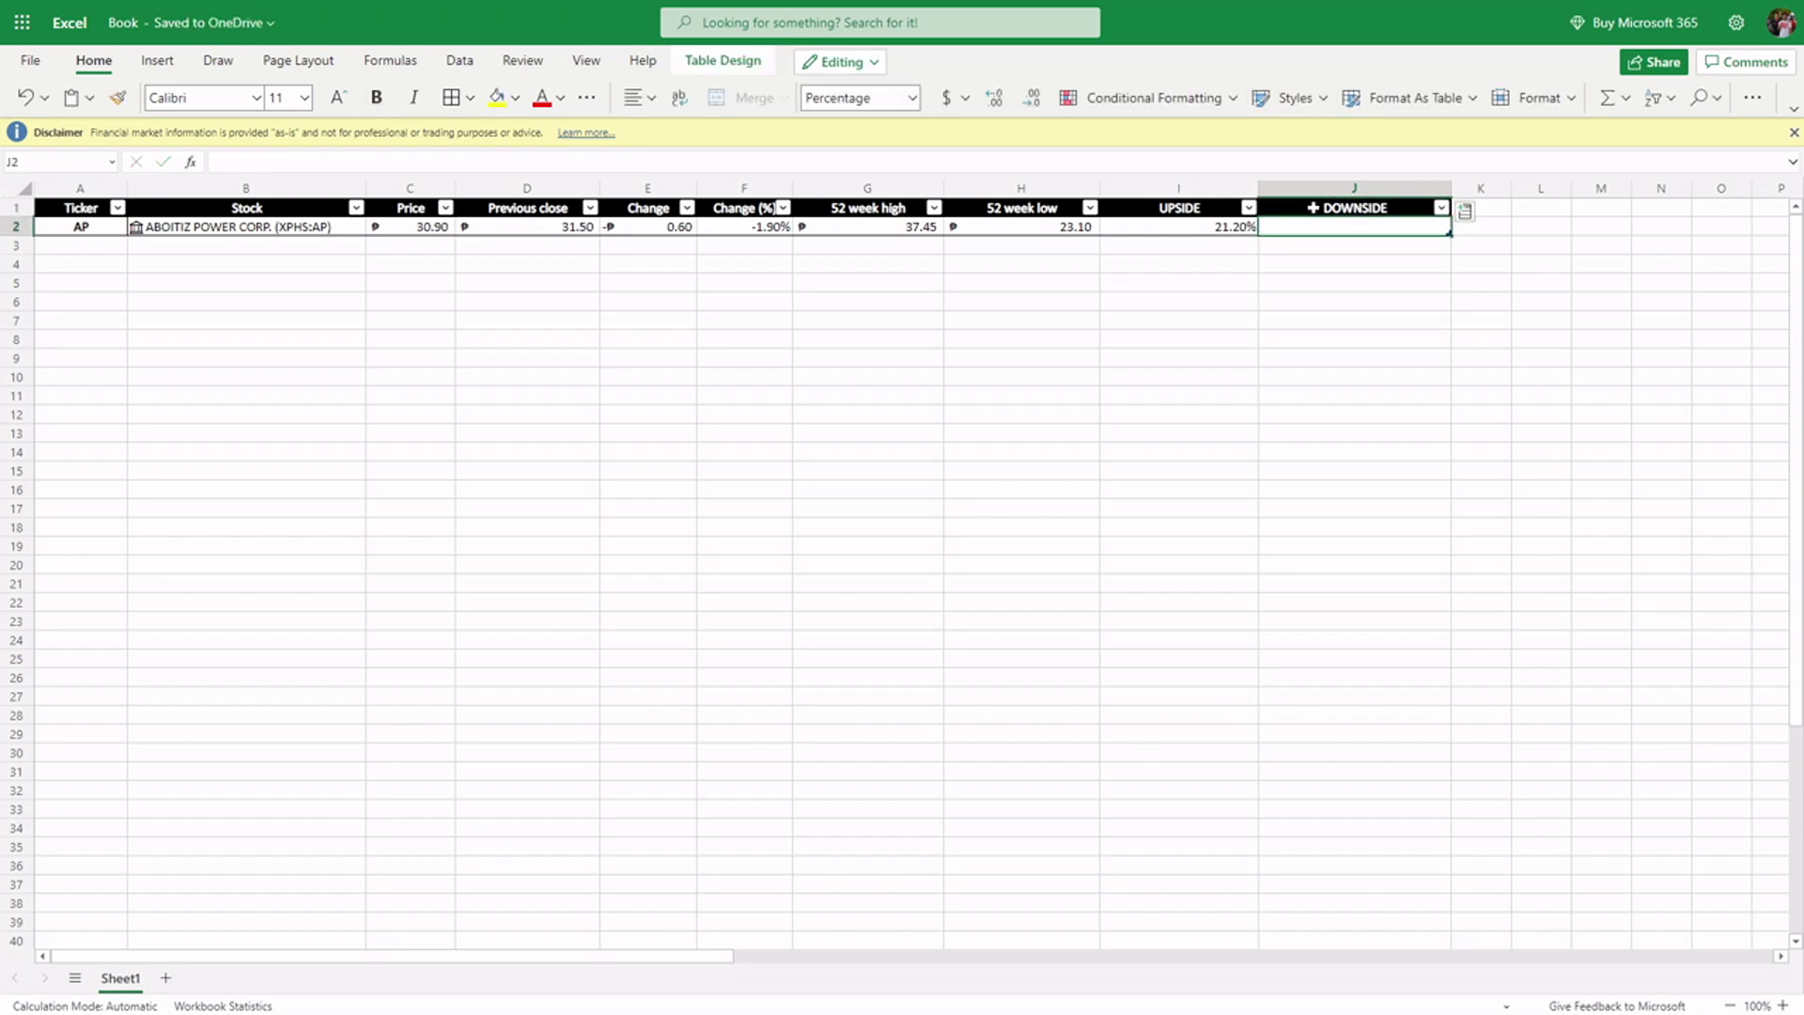
# - Enter the formula =H2/C2-1 in the DOWNSIDE cell J2 to compare the 52 week low with the current Price
pyautogui.write('=')
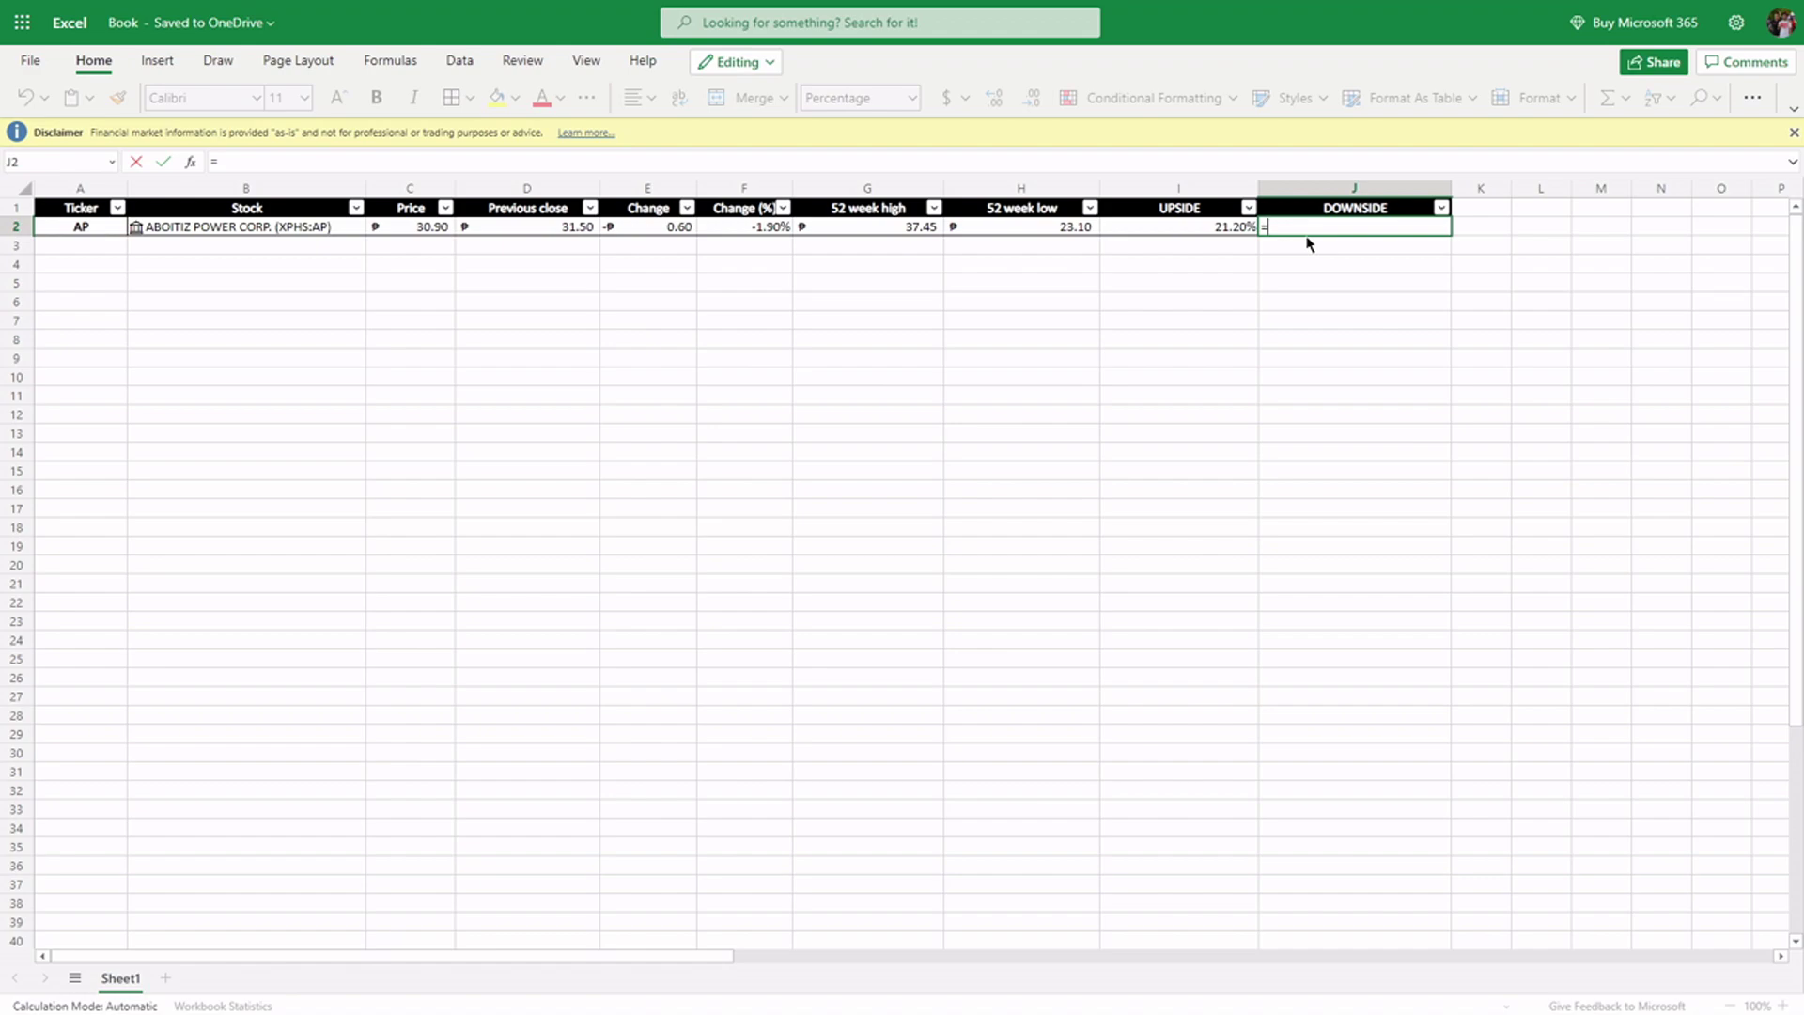
pyautogui.write('H2')
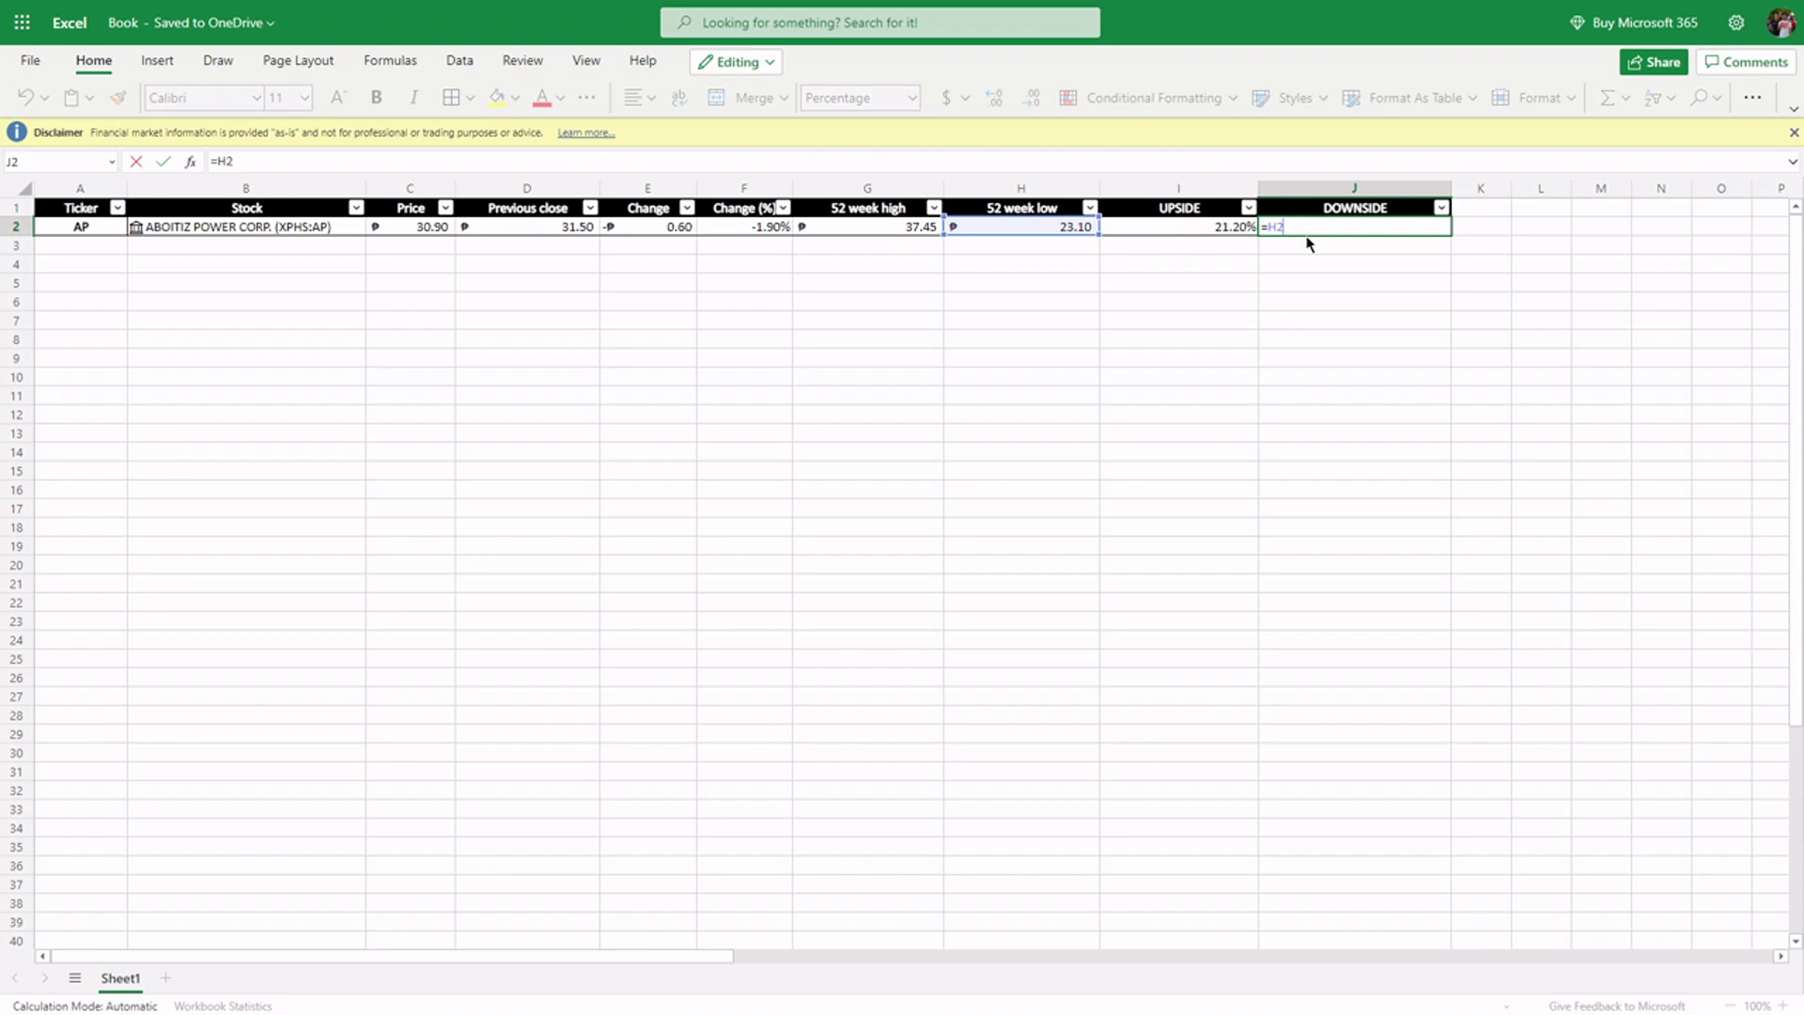
pyautogui.write('/C2')
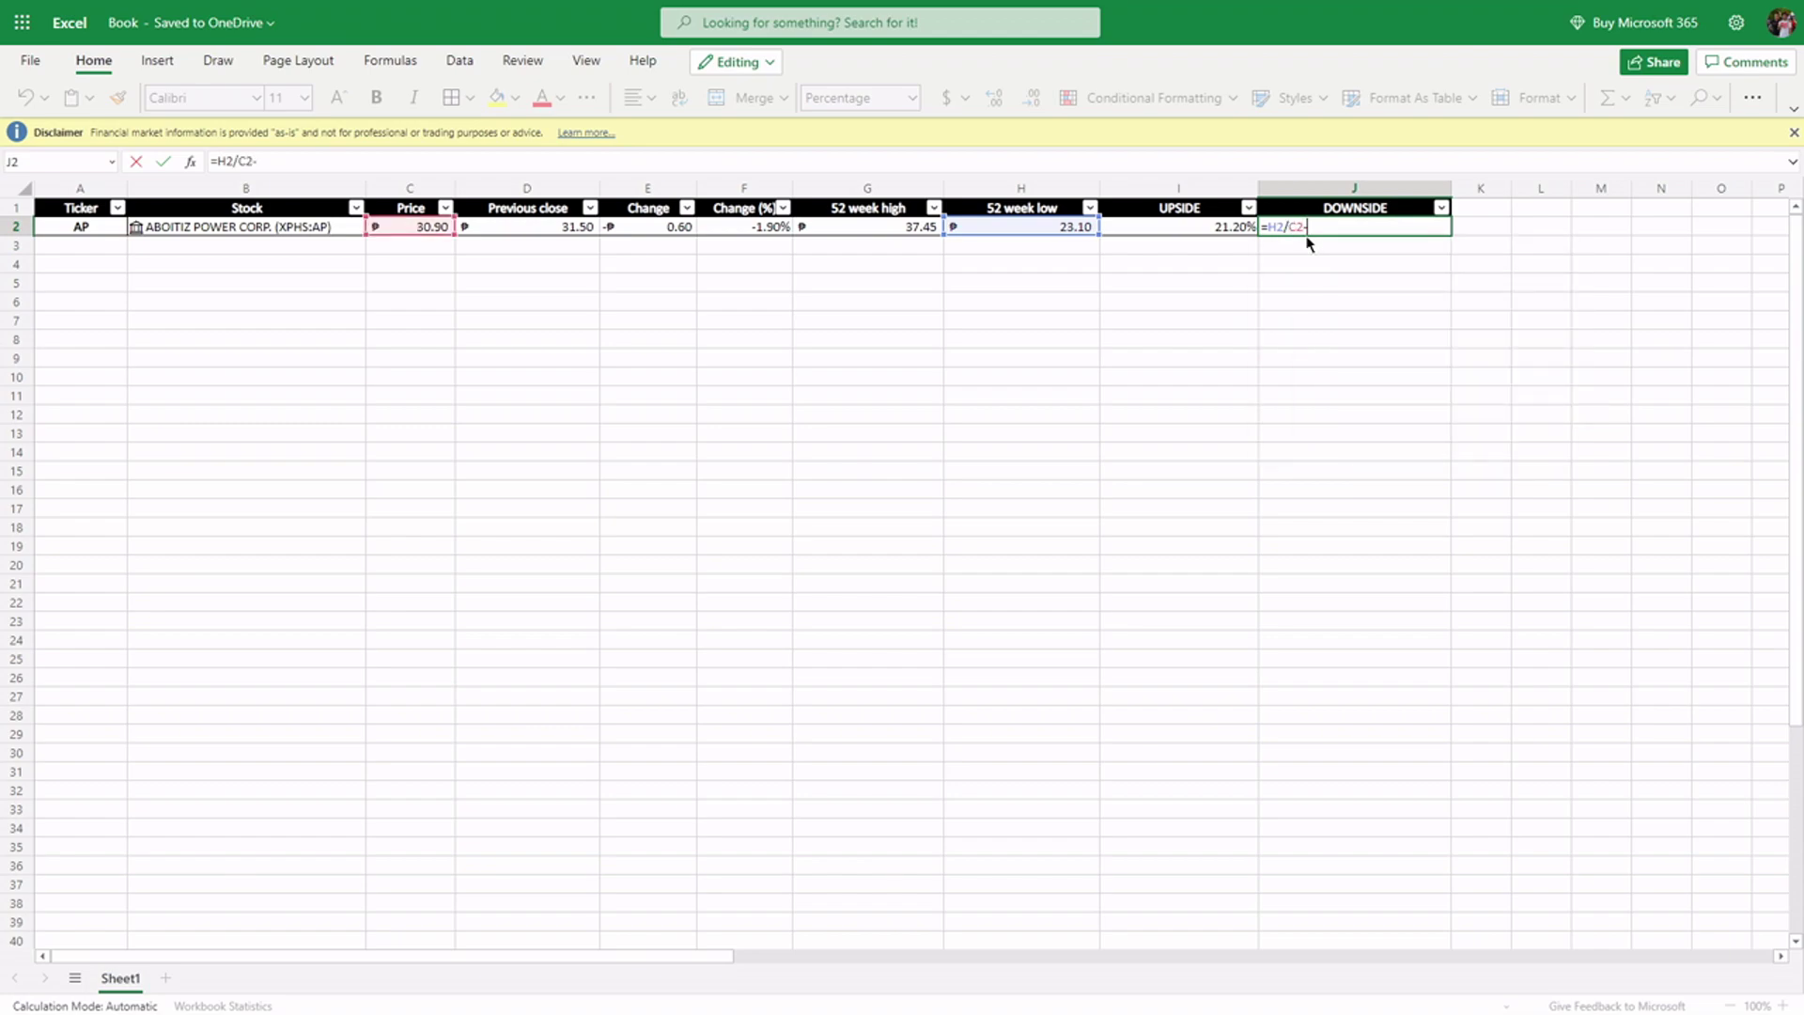
pyautogui.write('-1')
pyautogui.press('Return')
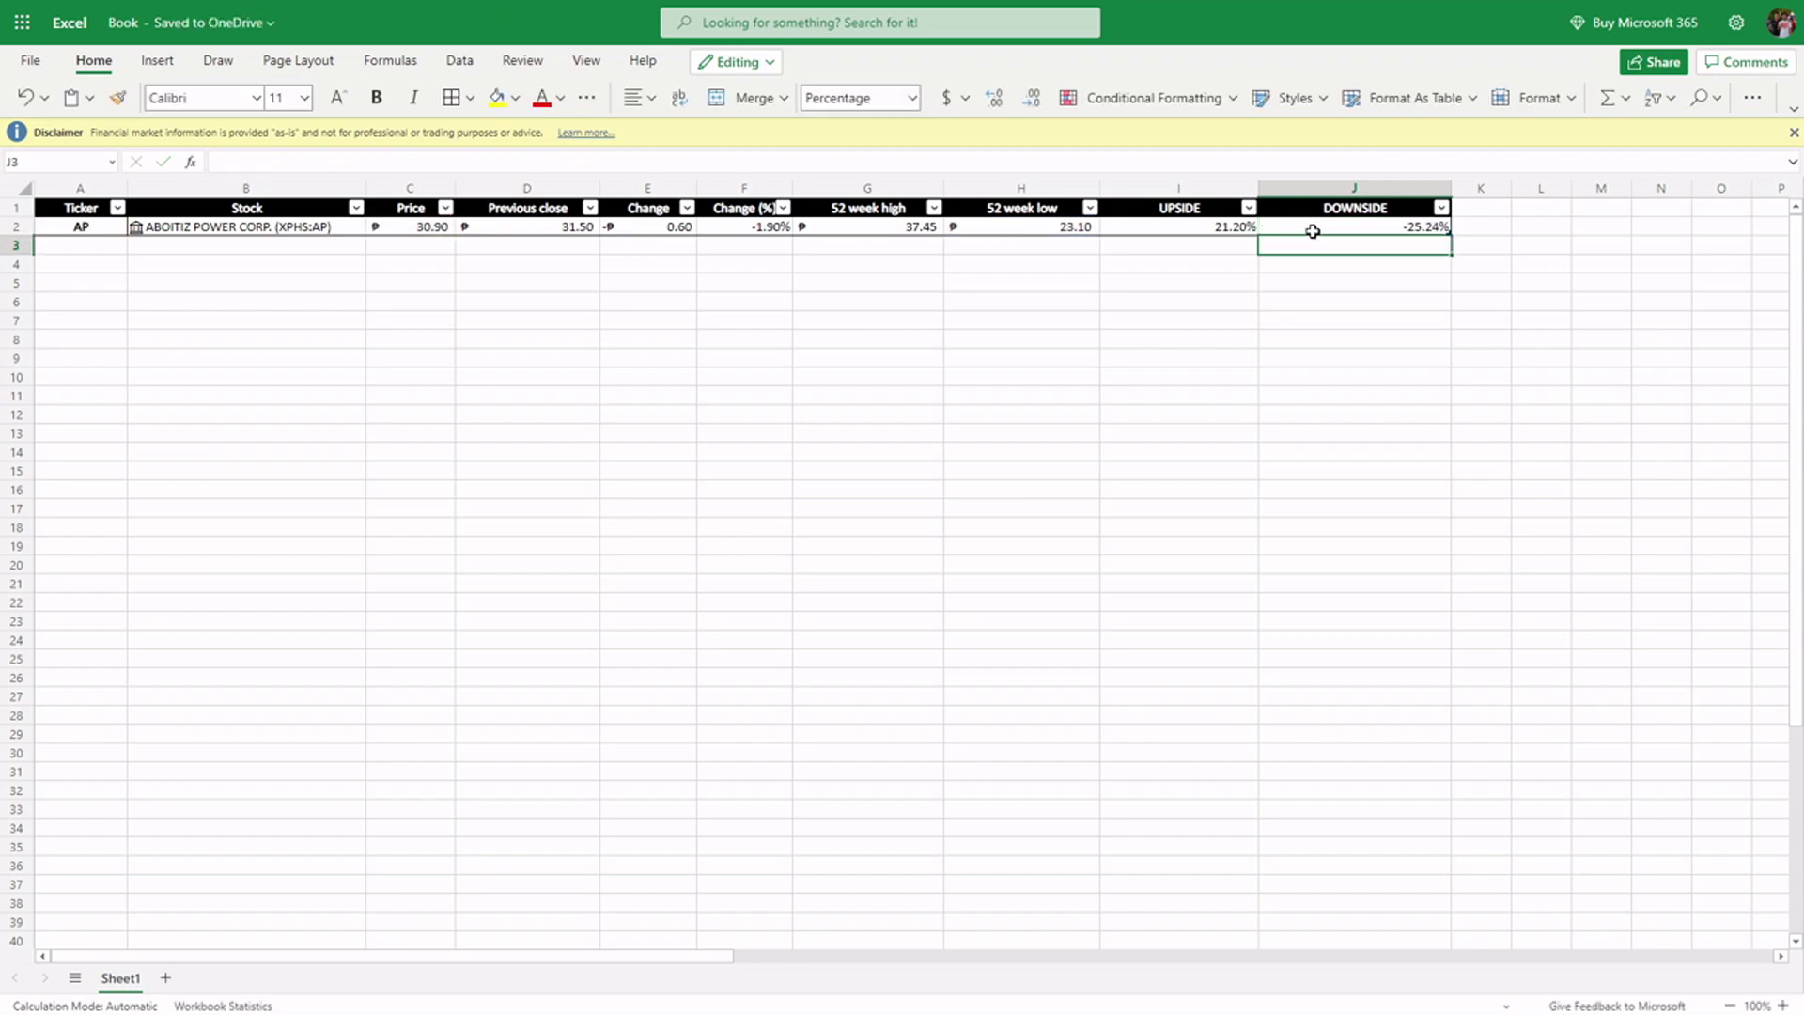
pyautogui.click(1313, 231)
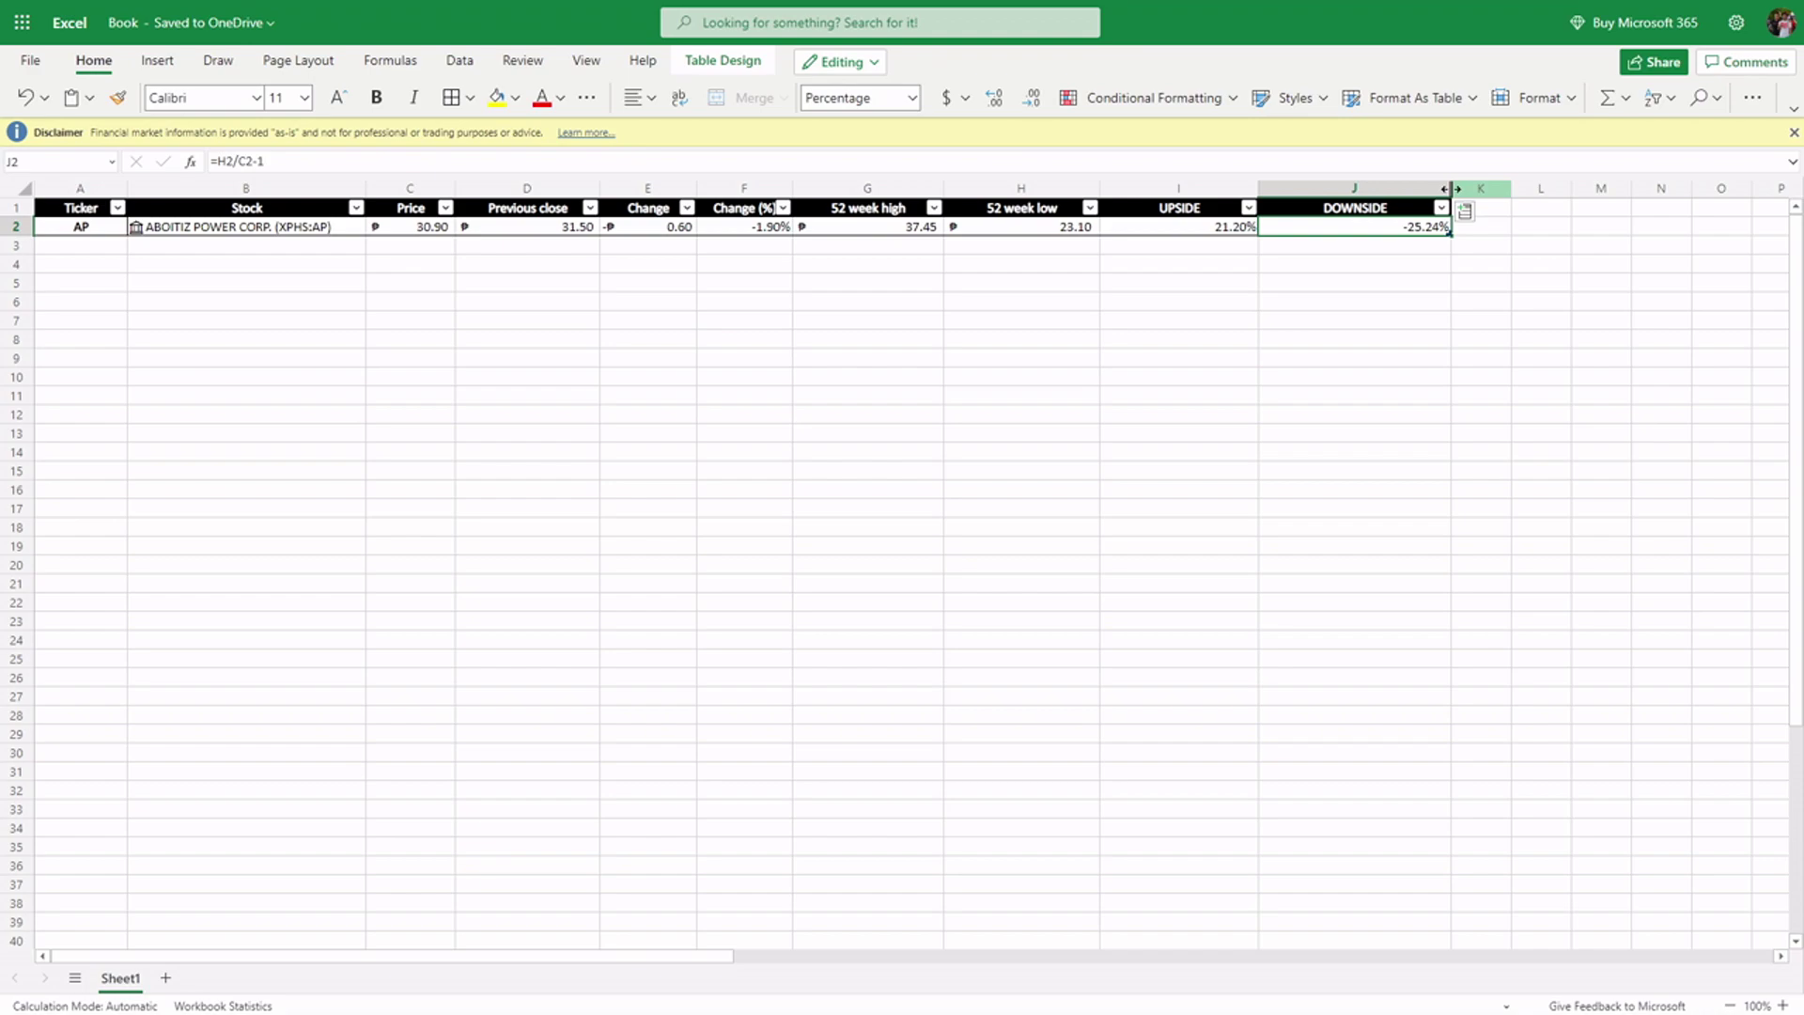
# - Narrow the UPSIDE and DOWNSIDE columns so they fit their headers more closely
pyautogui.moveTo(1450, 188); pyautogui.dragTo(1401, 188)
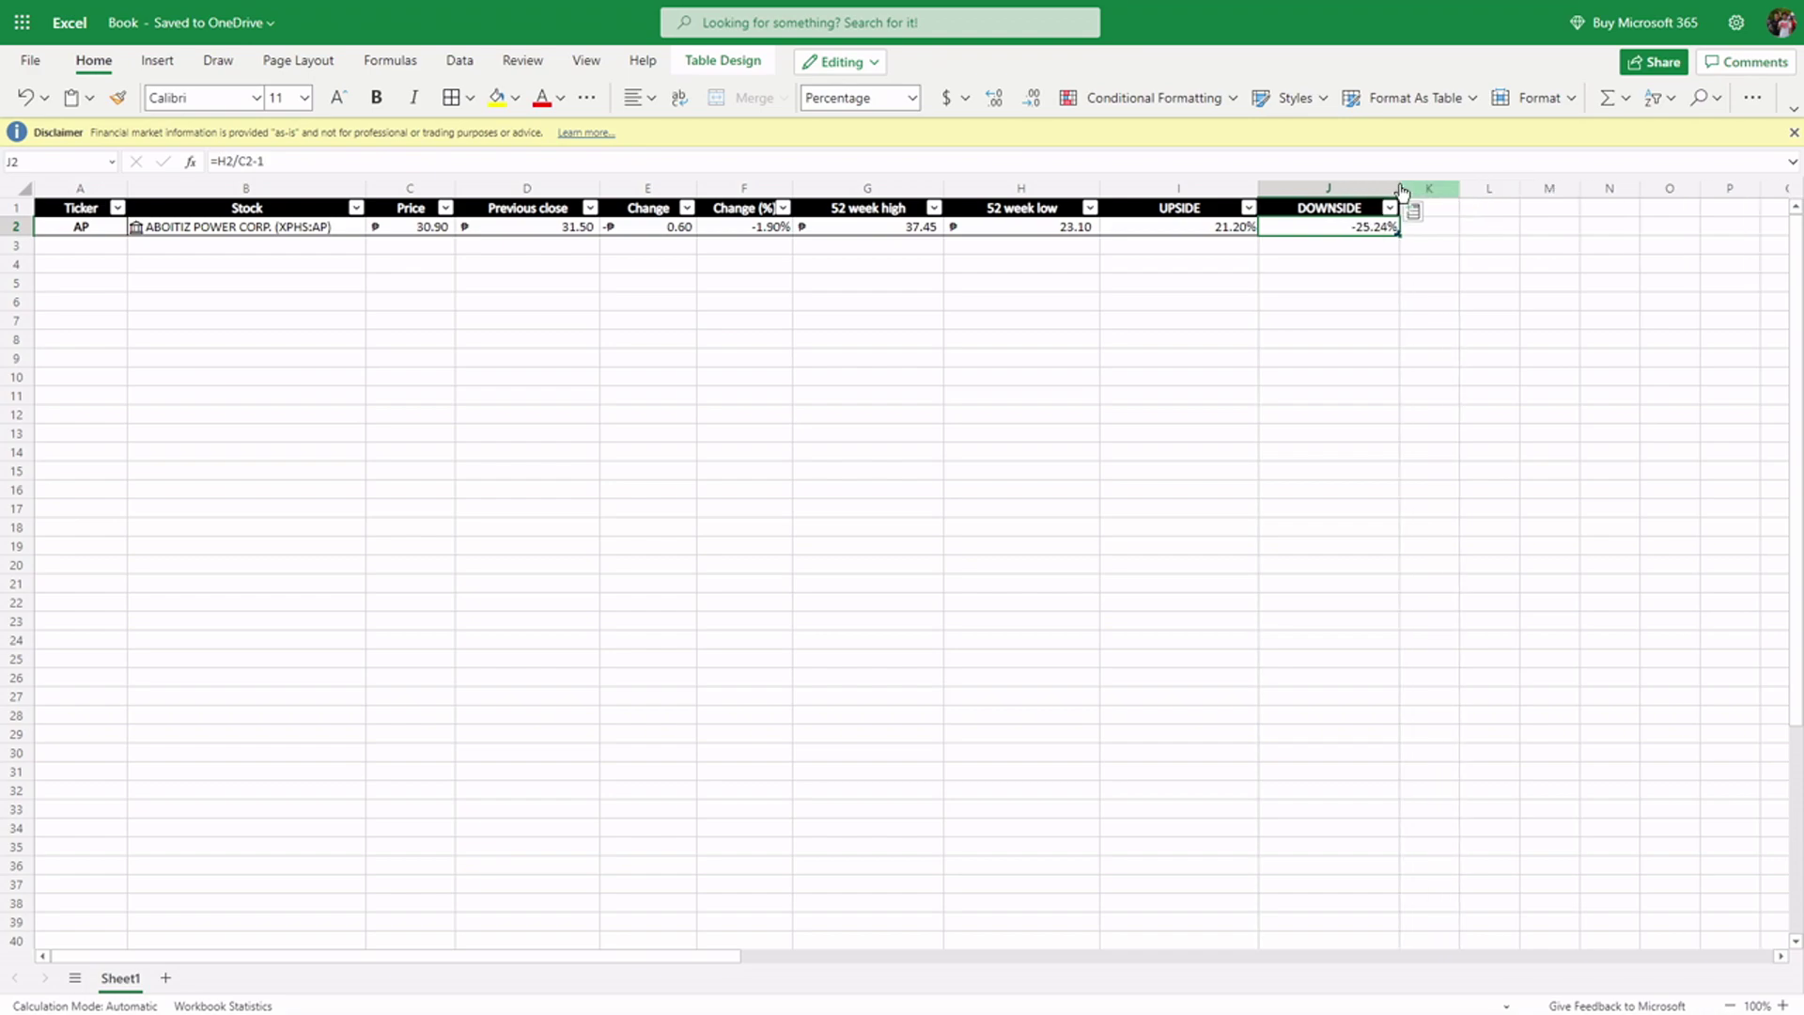
pyautogui.moveTo(1259, 188); pyautogui.dragTo(1191, 189)
pyautogui.moveTo(1332, 184); pyautogui.dragTo(1306, 186)
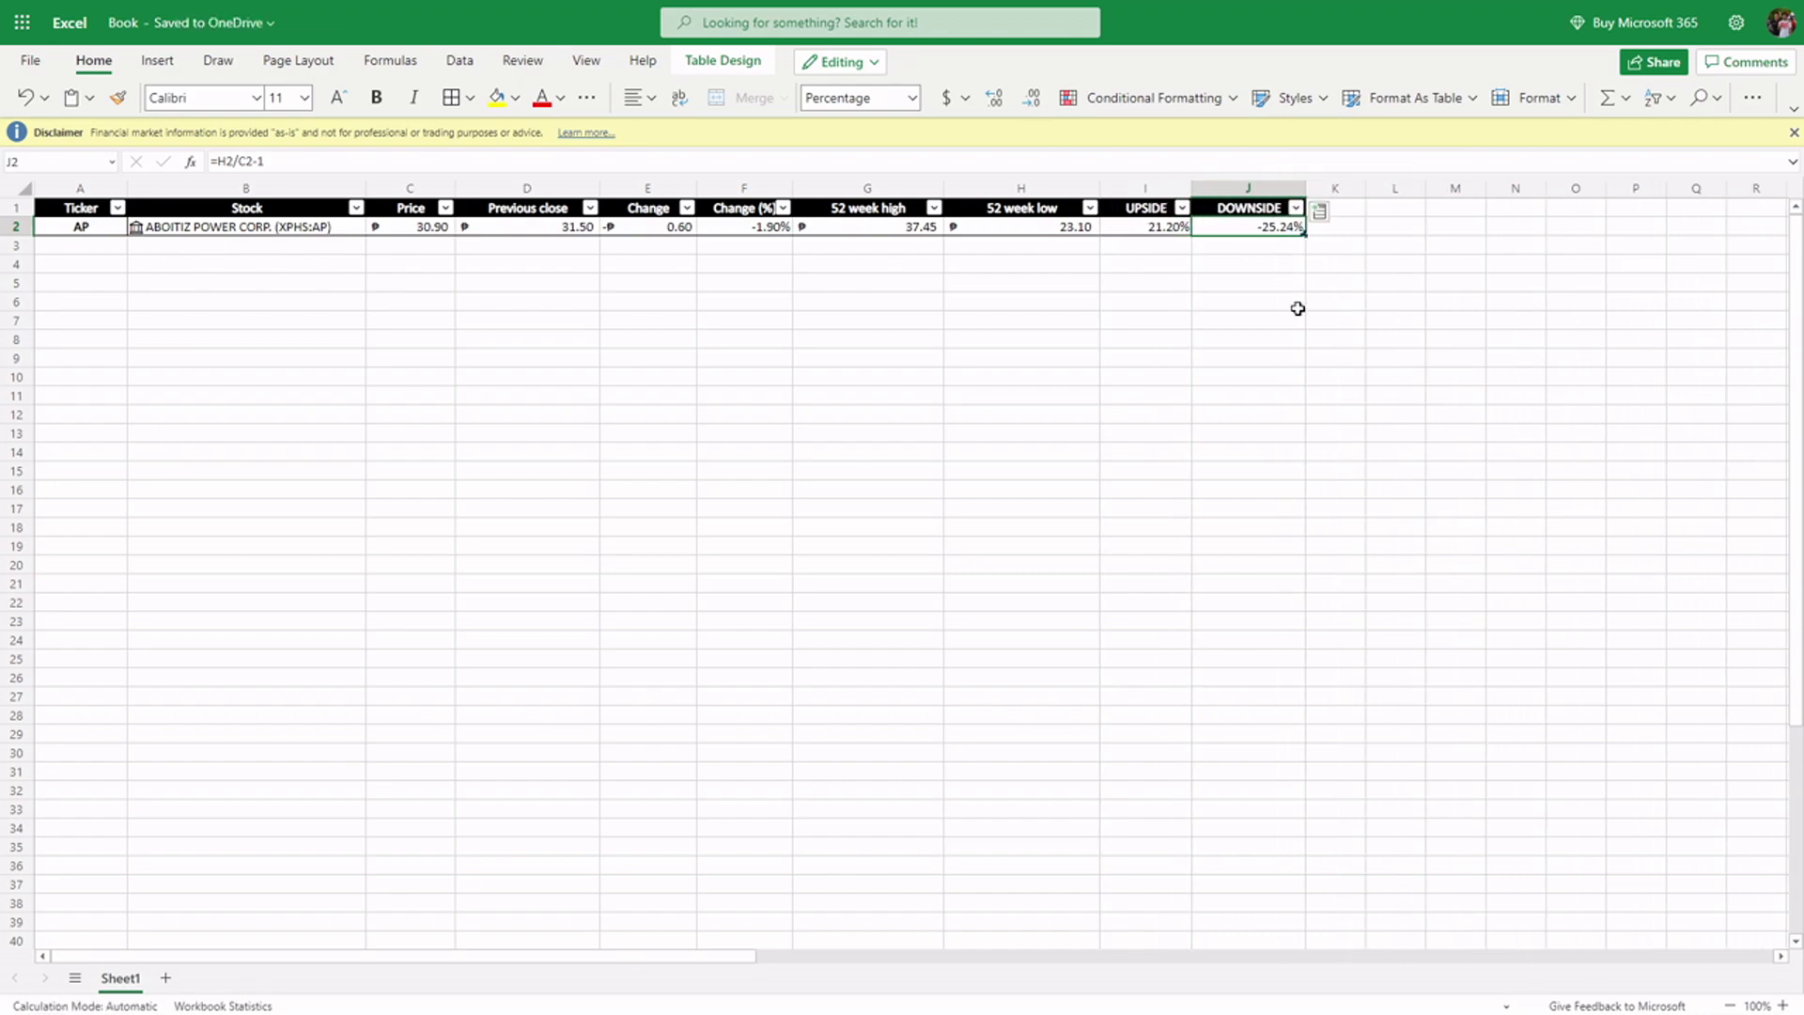
pyautogui.click(1247, 321)
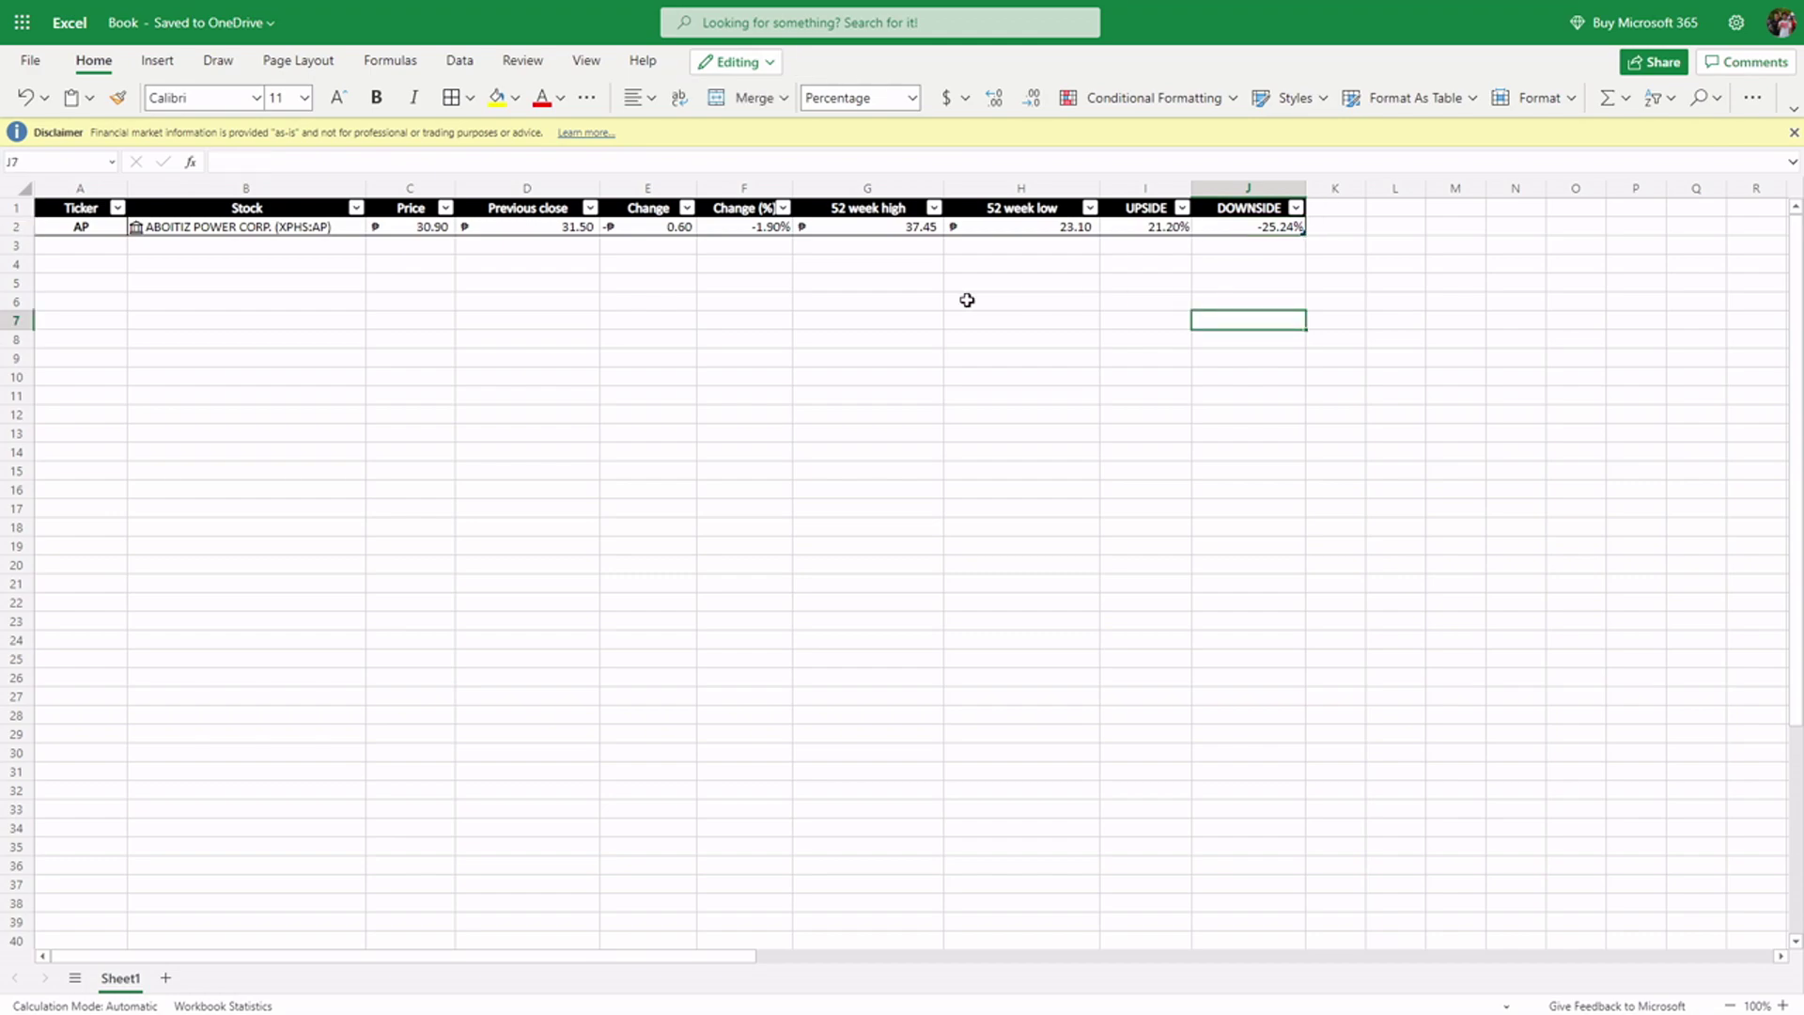
# - Check the DOWNSIDE value in J2 against the stock's Price and 52 week low cells
pyautogui.click(432, 229)
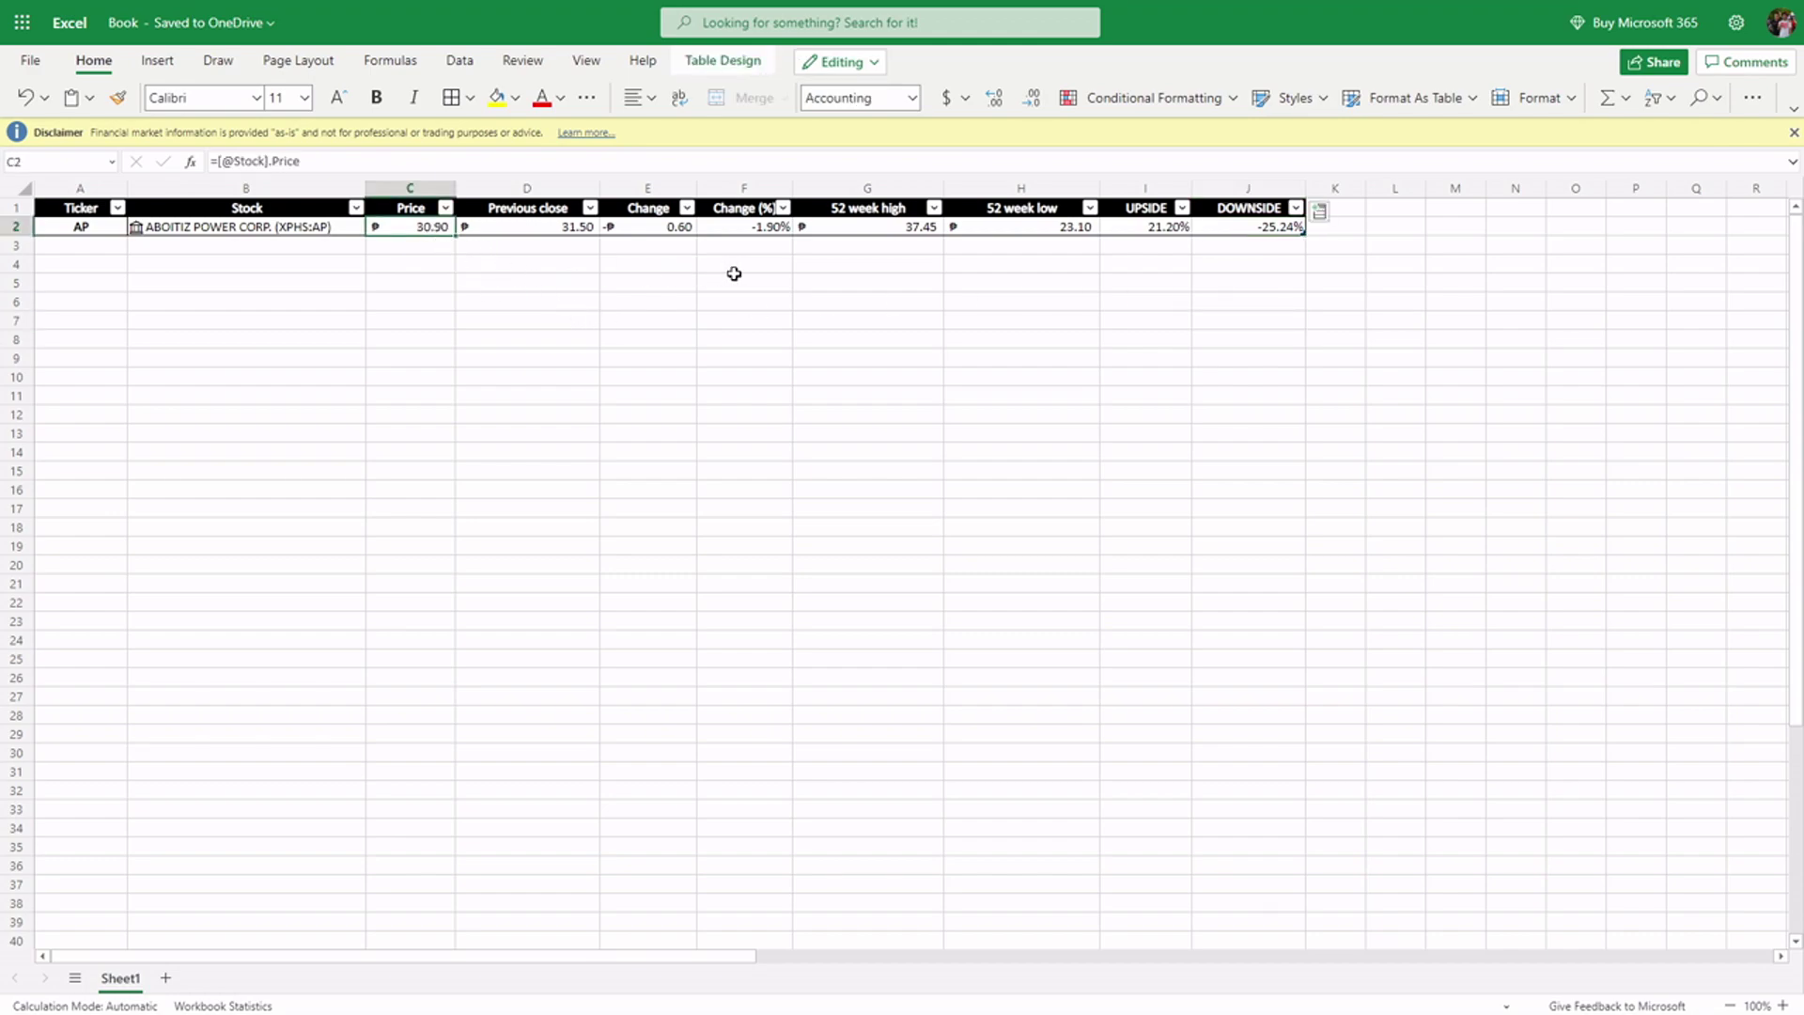
pyautogui.click(1015, 231)
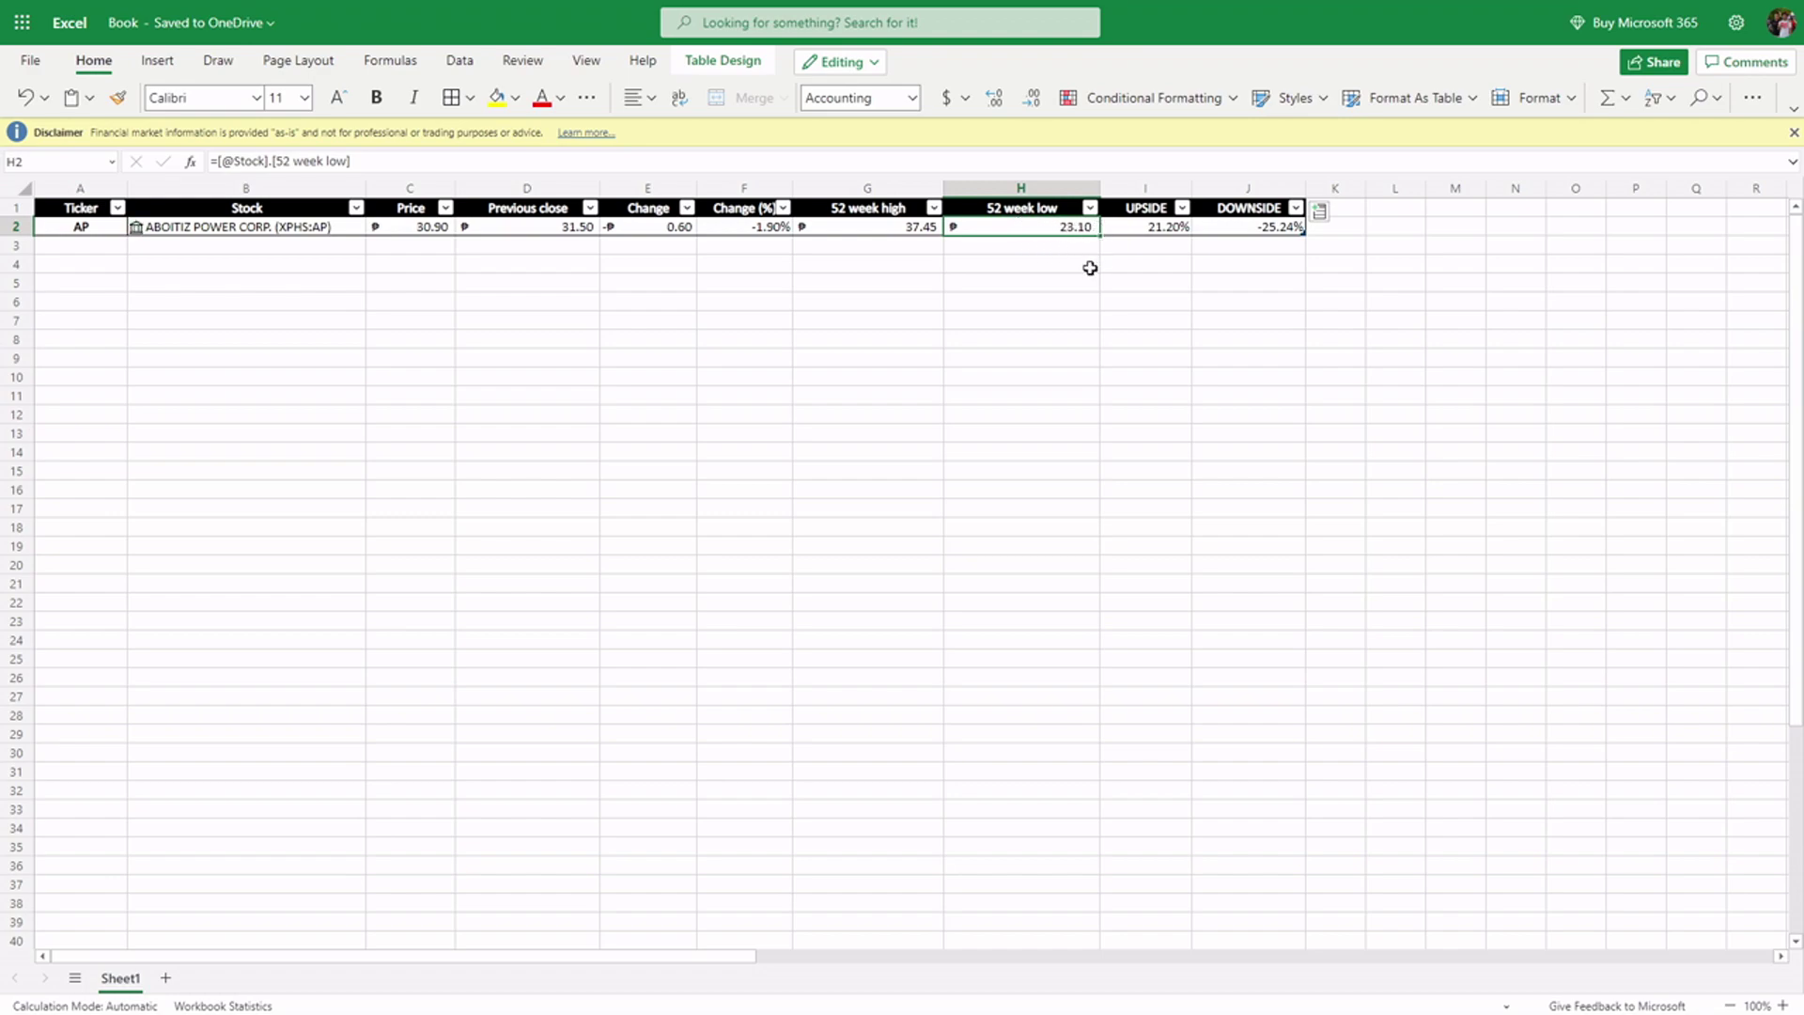
pyautogui.click(1038, 212)
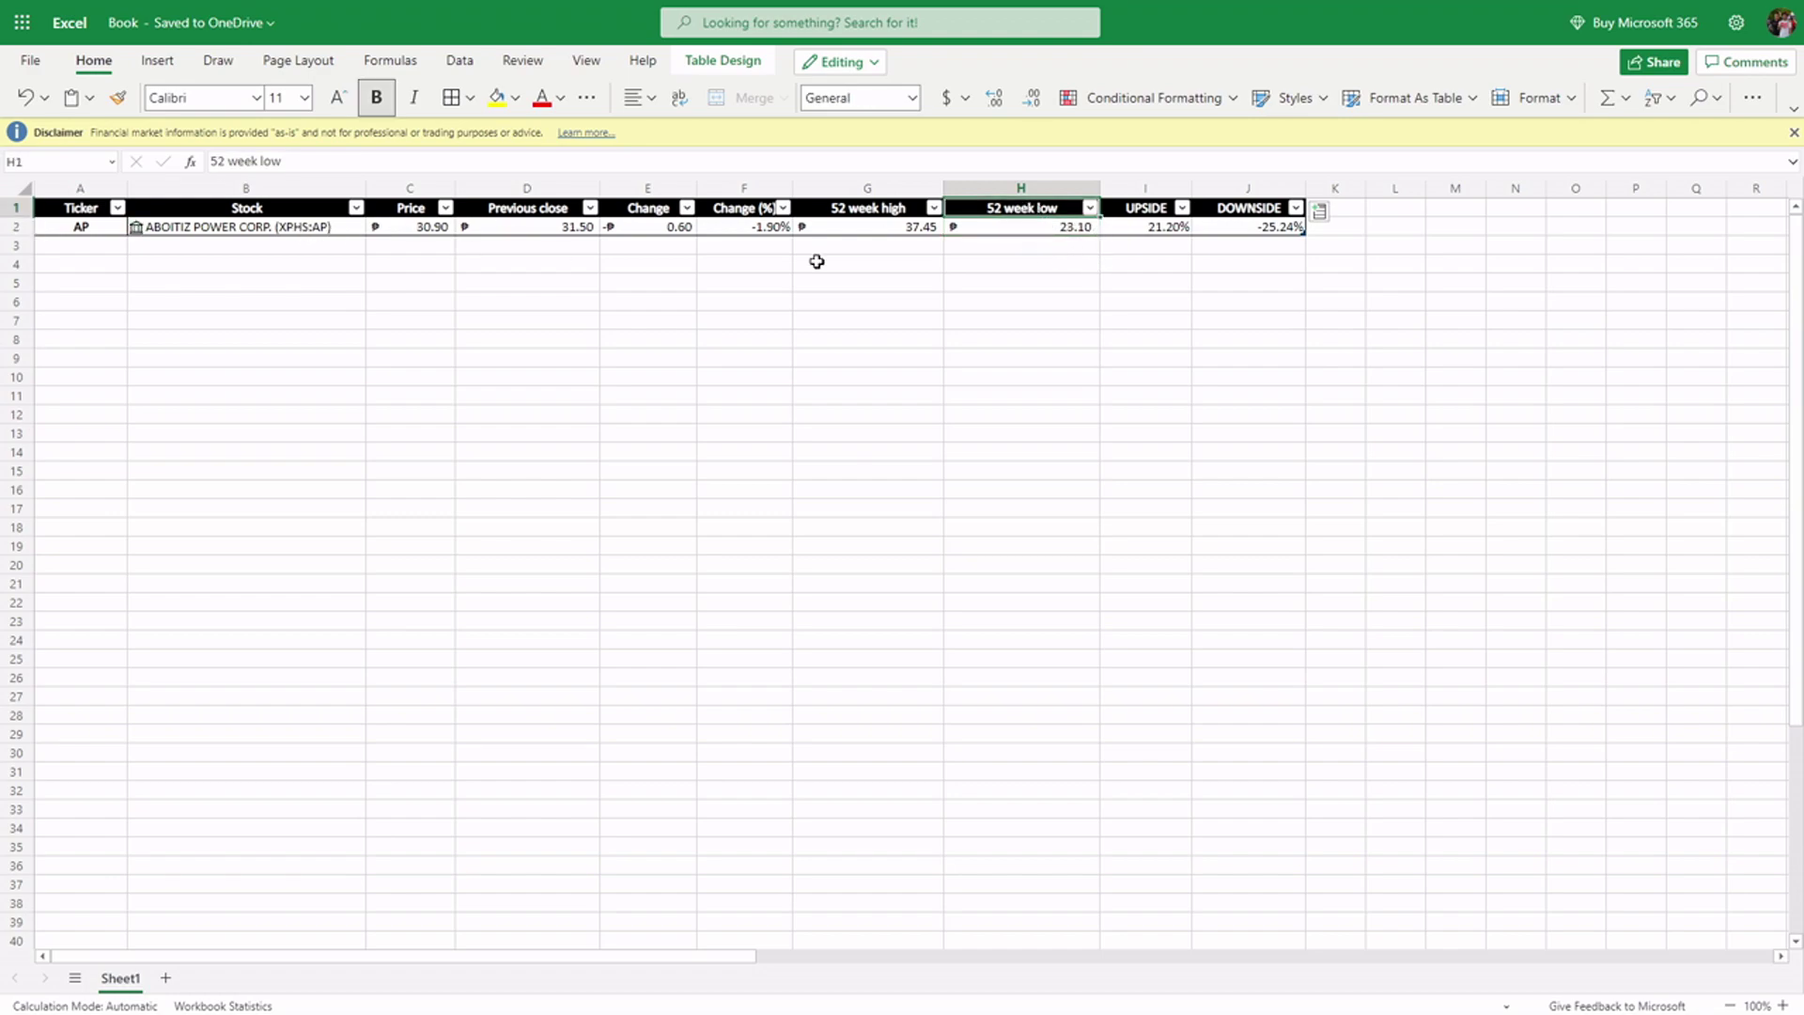
pyautogui.press('Right')
pyautogui.press('Right')
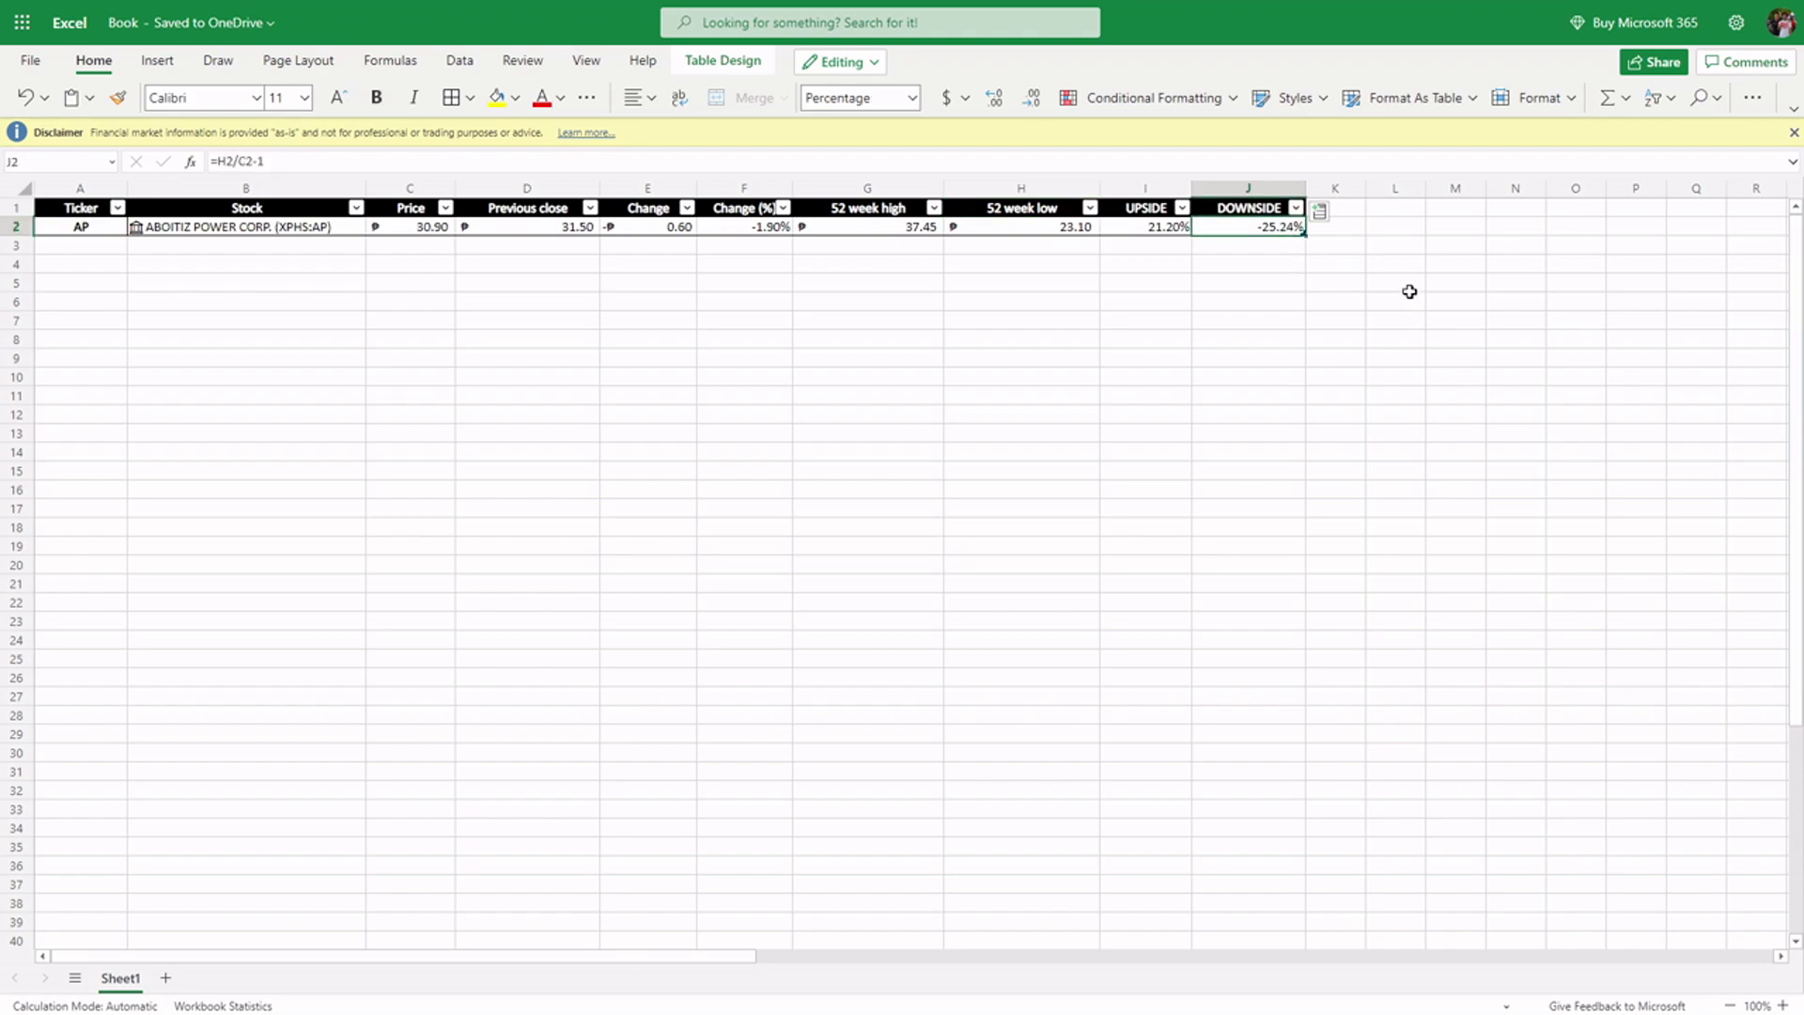
pyautogui.click(1348, 247)
pyautogui.press('Up')
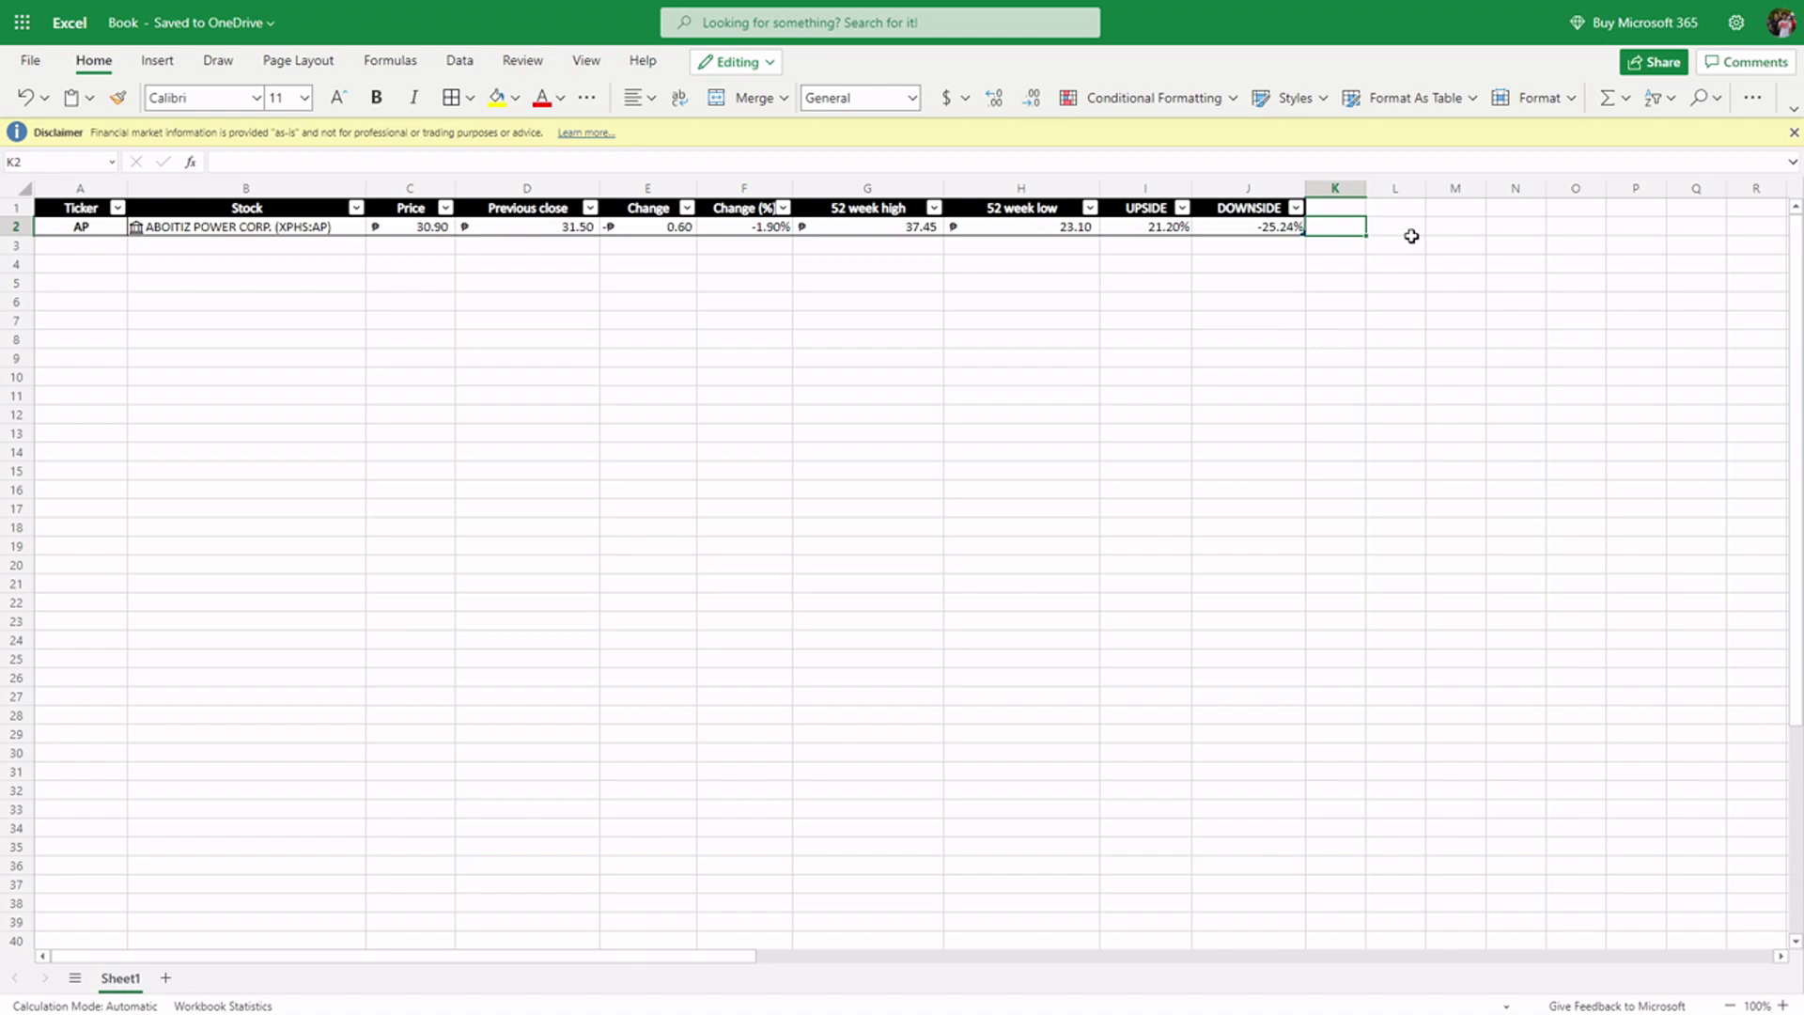
# - Extend the stock table down to row 11 so its column formulas fill the added rows
pyautogui.click(1073, 227)
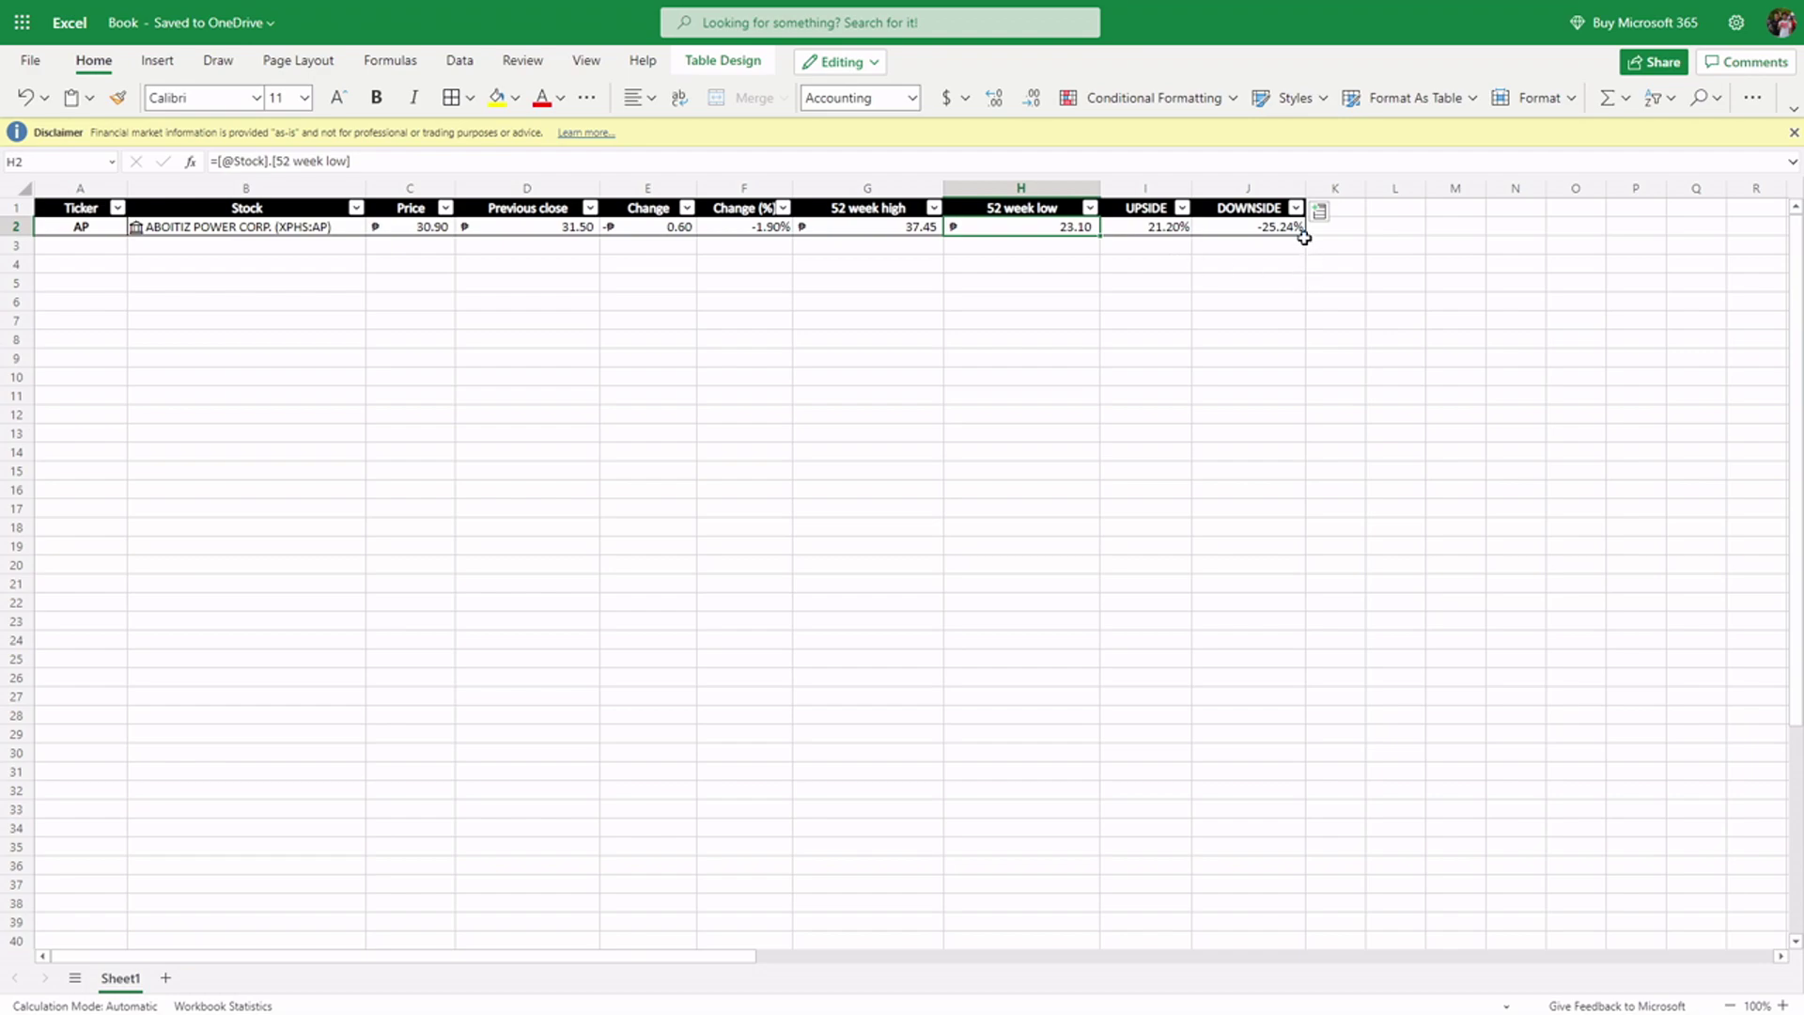
pyautogui.moveTo(1307, 238); pyautogui.dragTo(1284, 399)
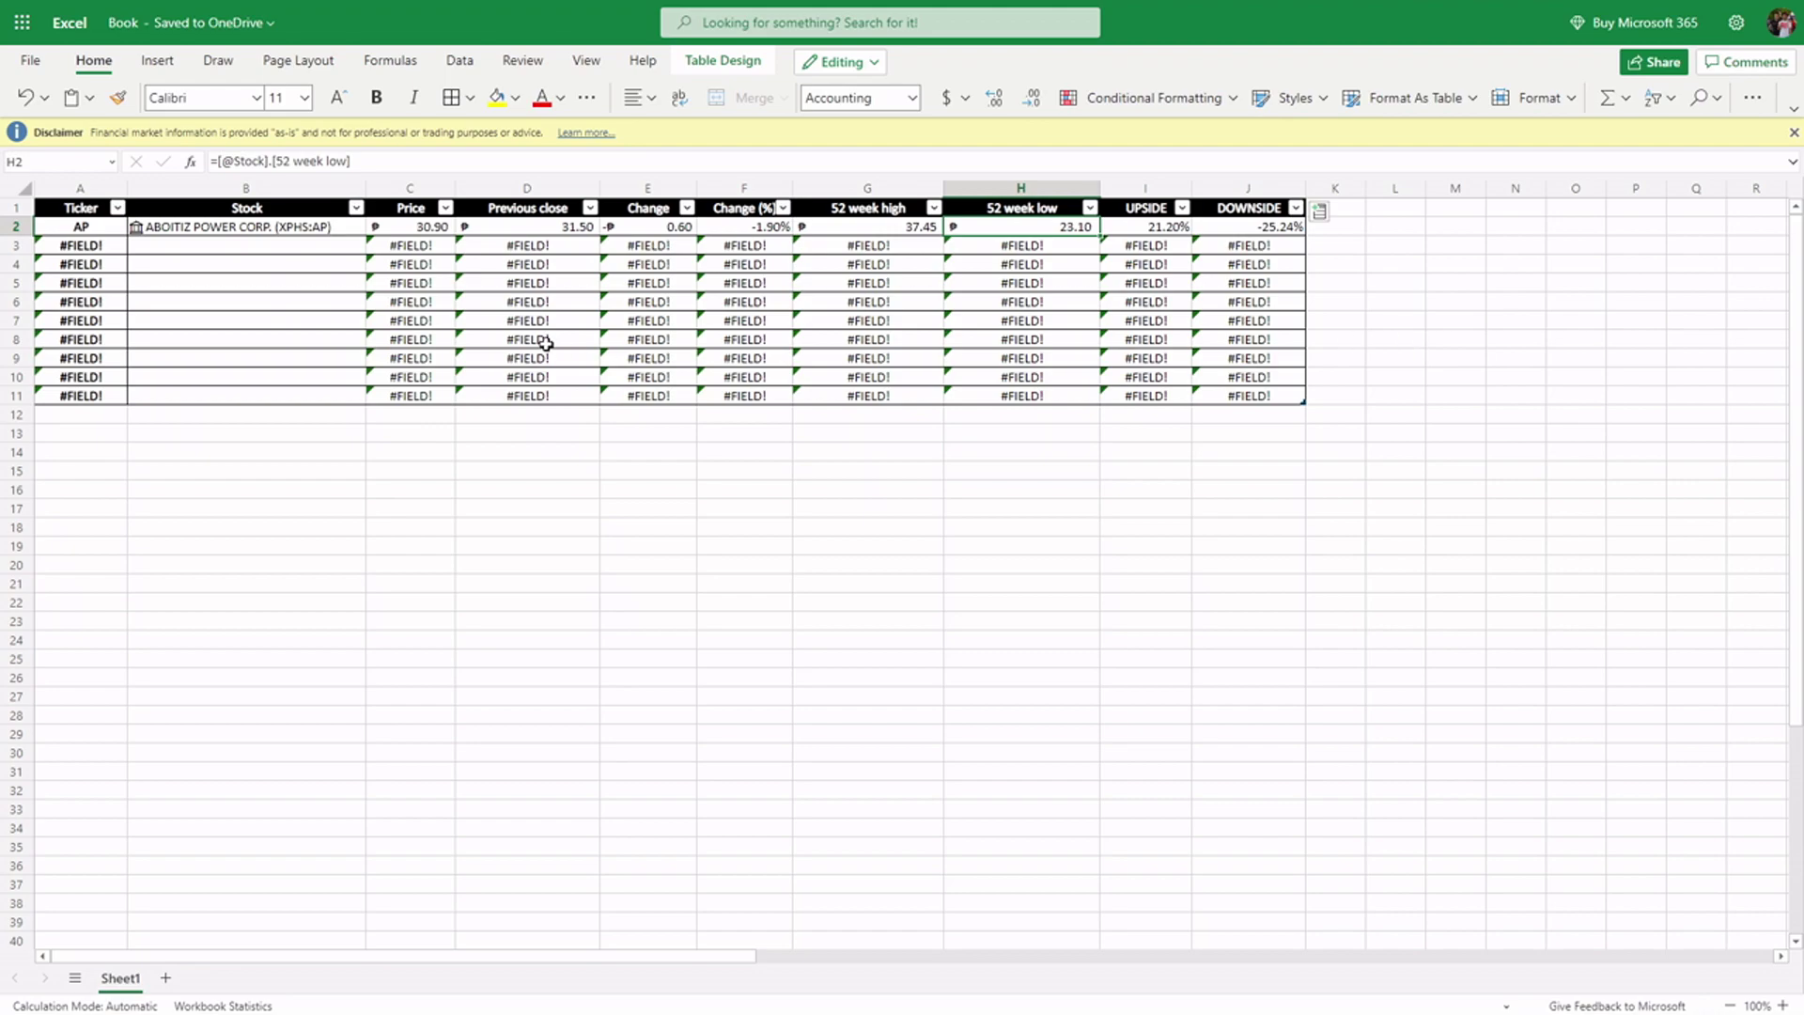
# - Look through the filled formulas across the cells of row 3, ending at the empty Stock cell B3
pyautogui.click(97, 246)
pyautogui.press('Right')
pyautogui.press('Right')
pyautogui.press('Right')
pyautogui.press('Right')
pyautogui.press('Right')
pyautogui.press('Right')
pyautogui.press('Right')
pyautogui.press('Right')
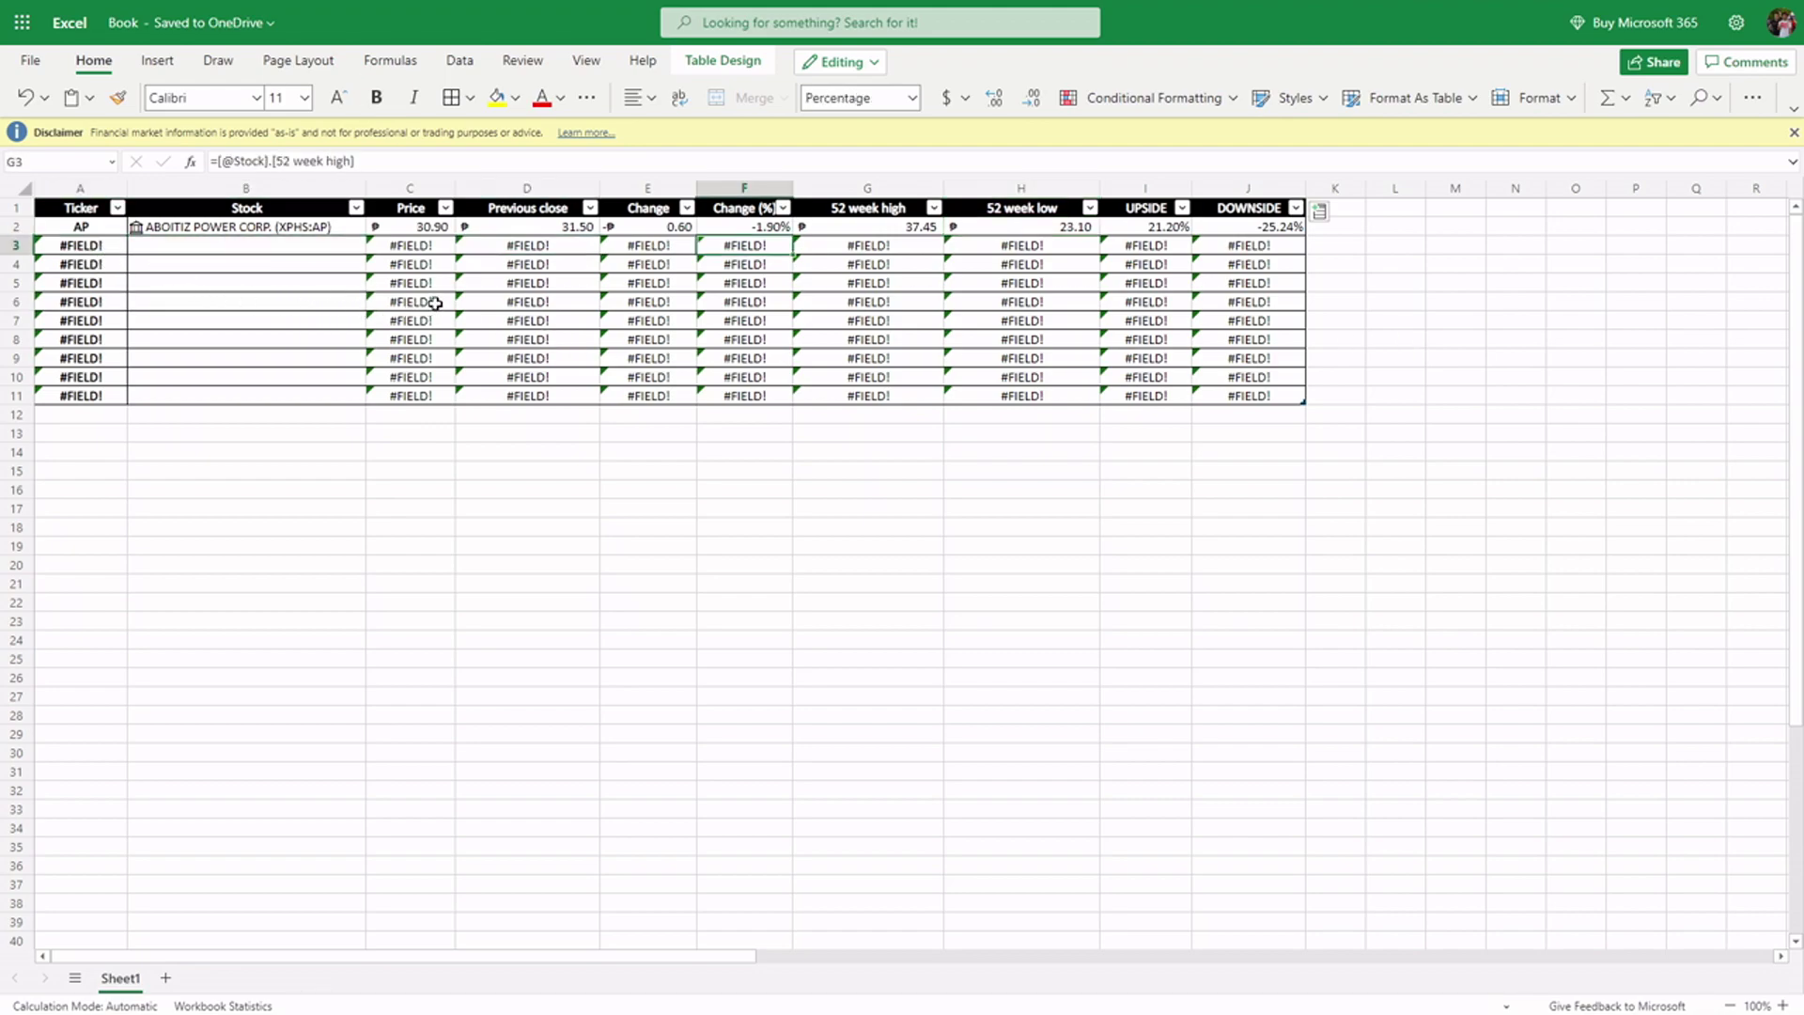
pyautogui.press('Right')
pyautogui.press('Left')
pyautogui.press('Left')
pyautogui.press('Left')
pyautogui.press('Left')
pyautogui.press('Left')
pyautogui.press('Left')
pyautogui.press('Left')
pyautogui.press('Left')
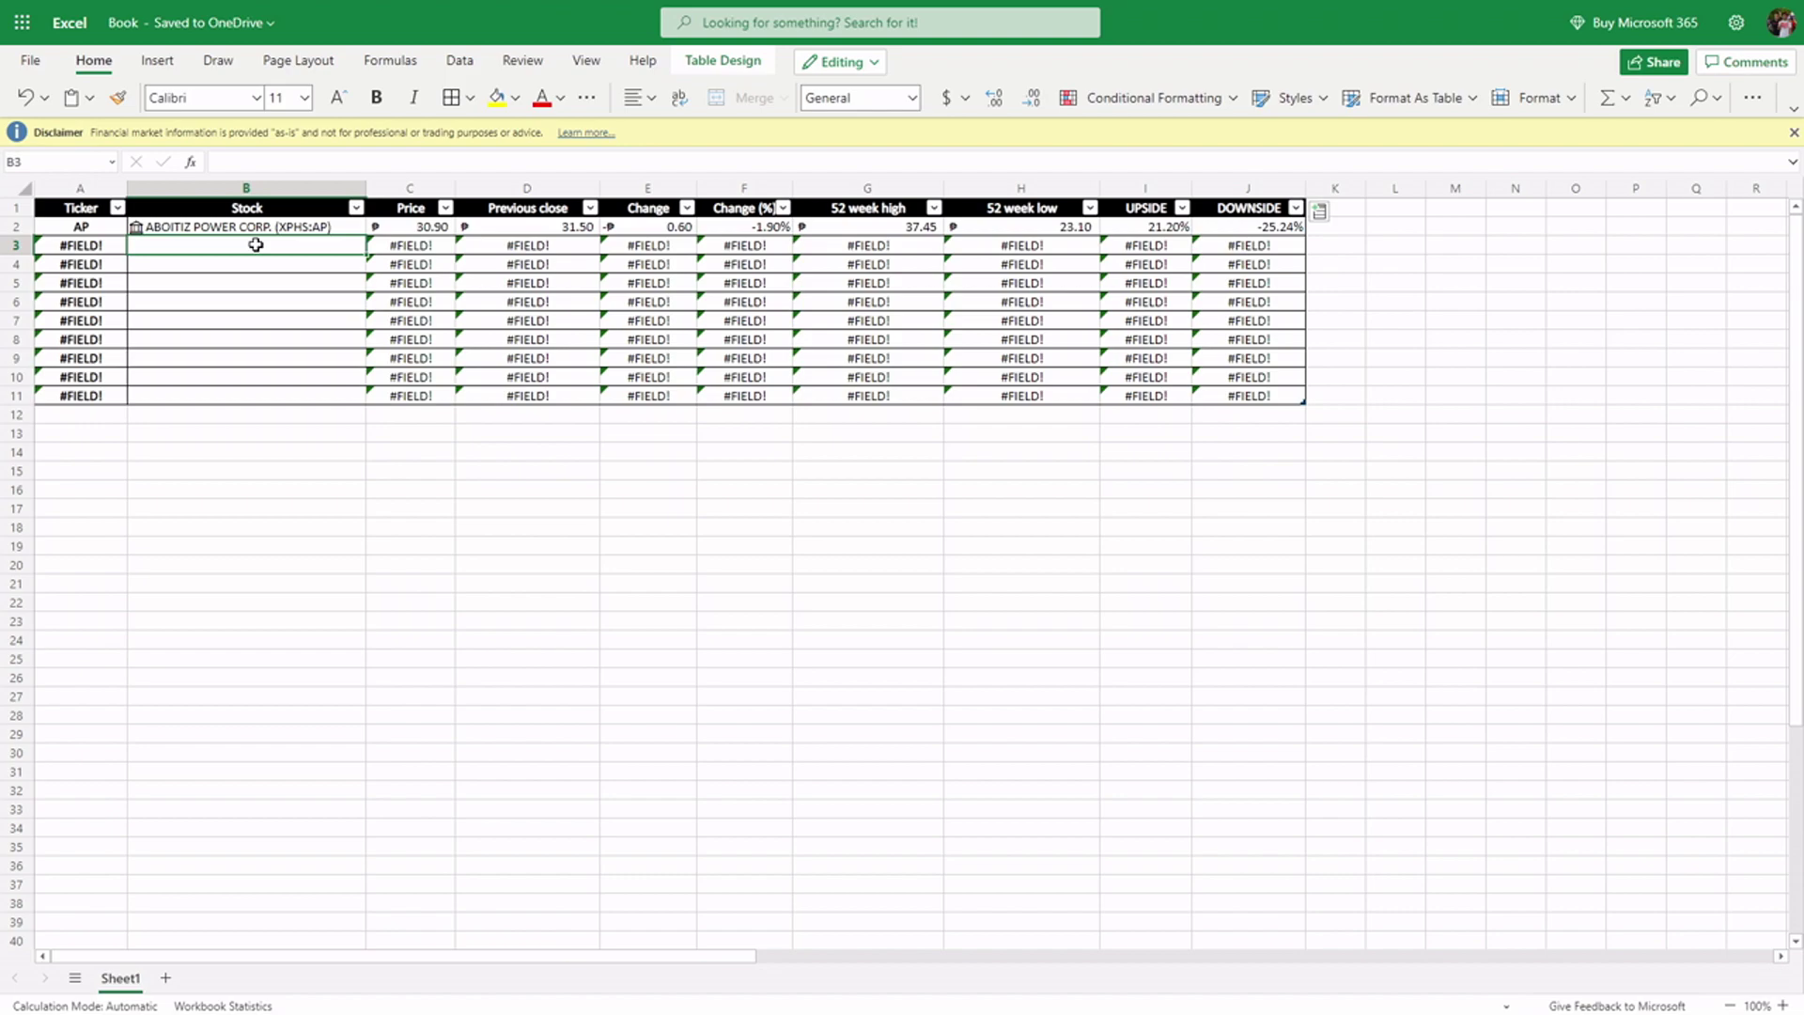
# - Enter PLDT in B3, convert B3:B11 to the Stocks data type, and match the entry to PLDT Inc. (XPHS:TEL)
pyautogui.write('PLDT')
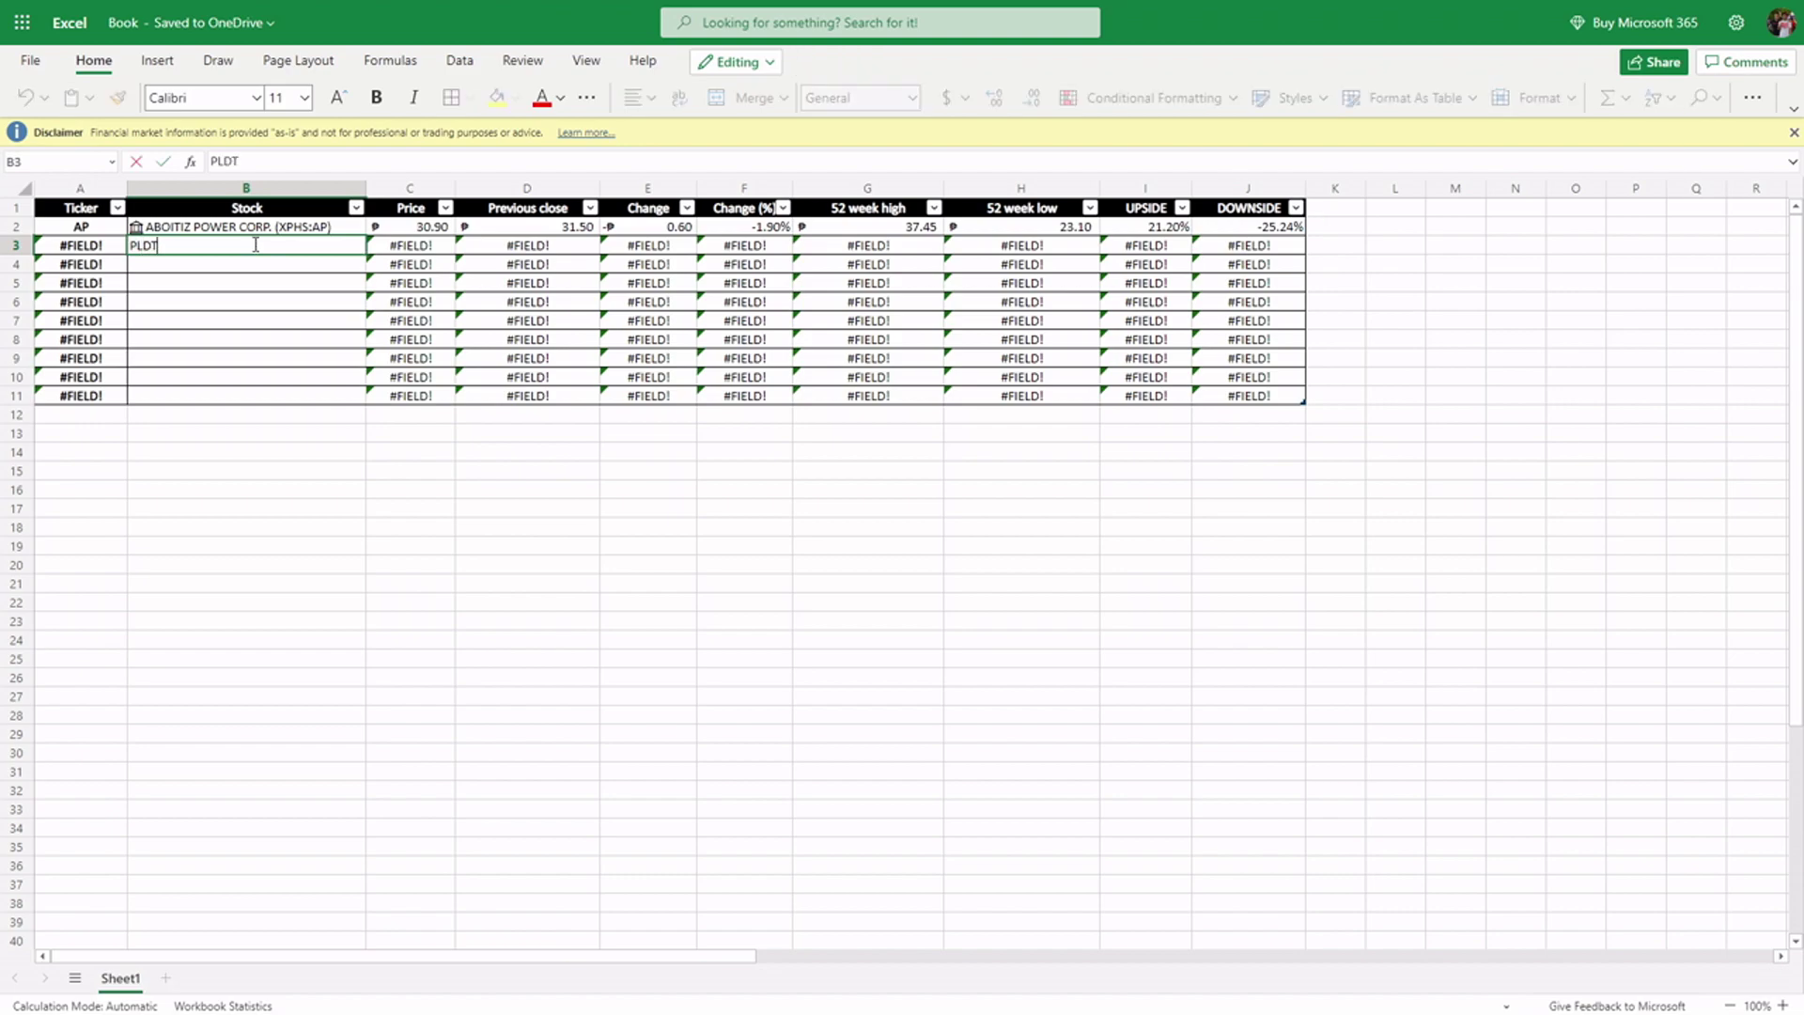
pyautogui.press('Return')
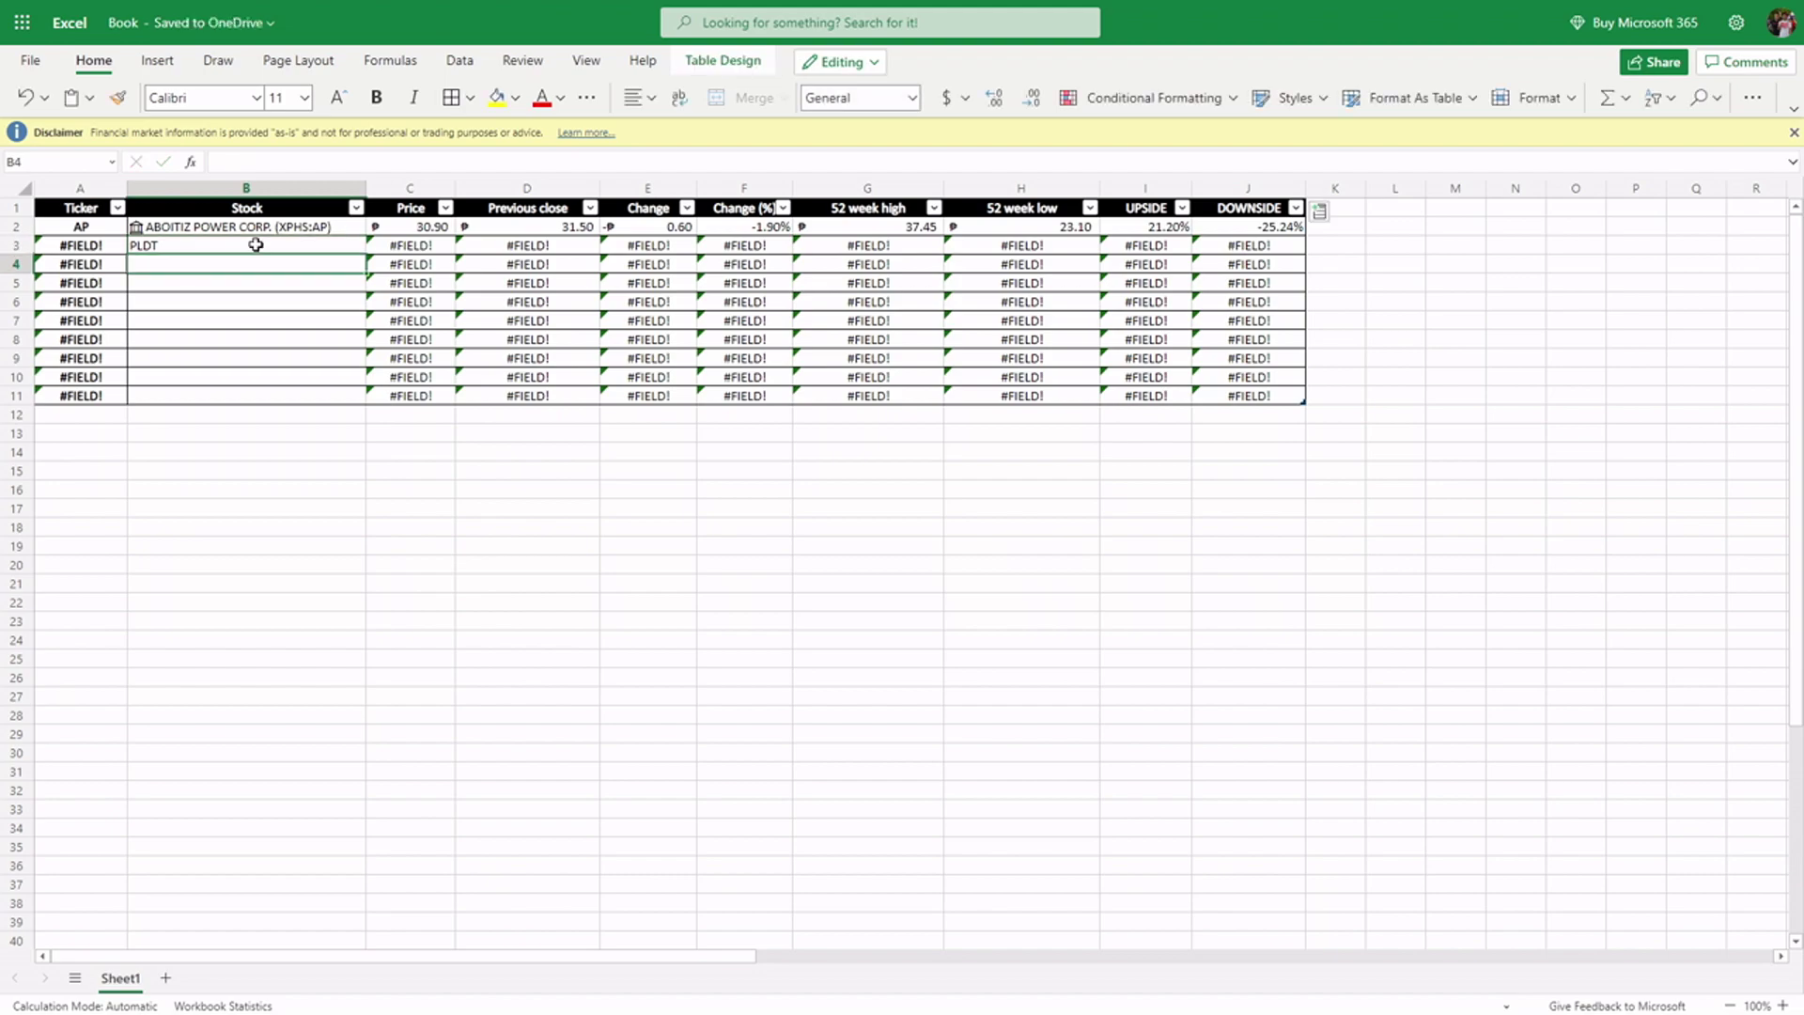
pyautogui.moveTo(166, 247); pyautogui.dragTo(201, 394)
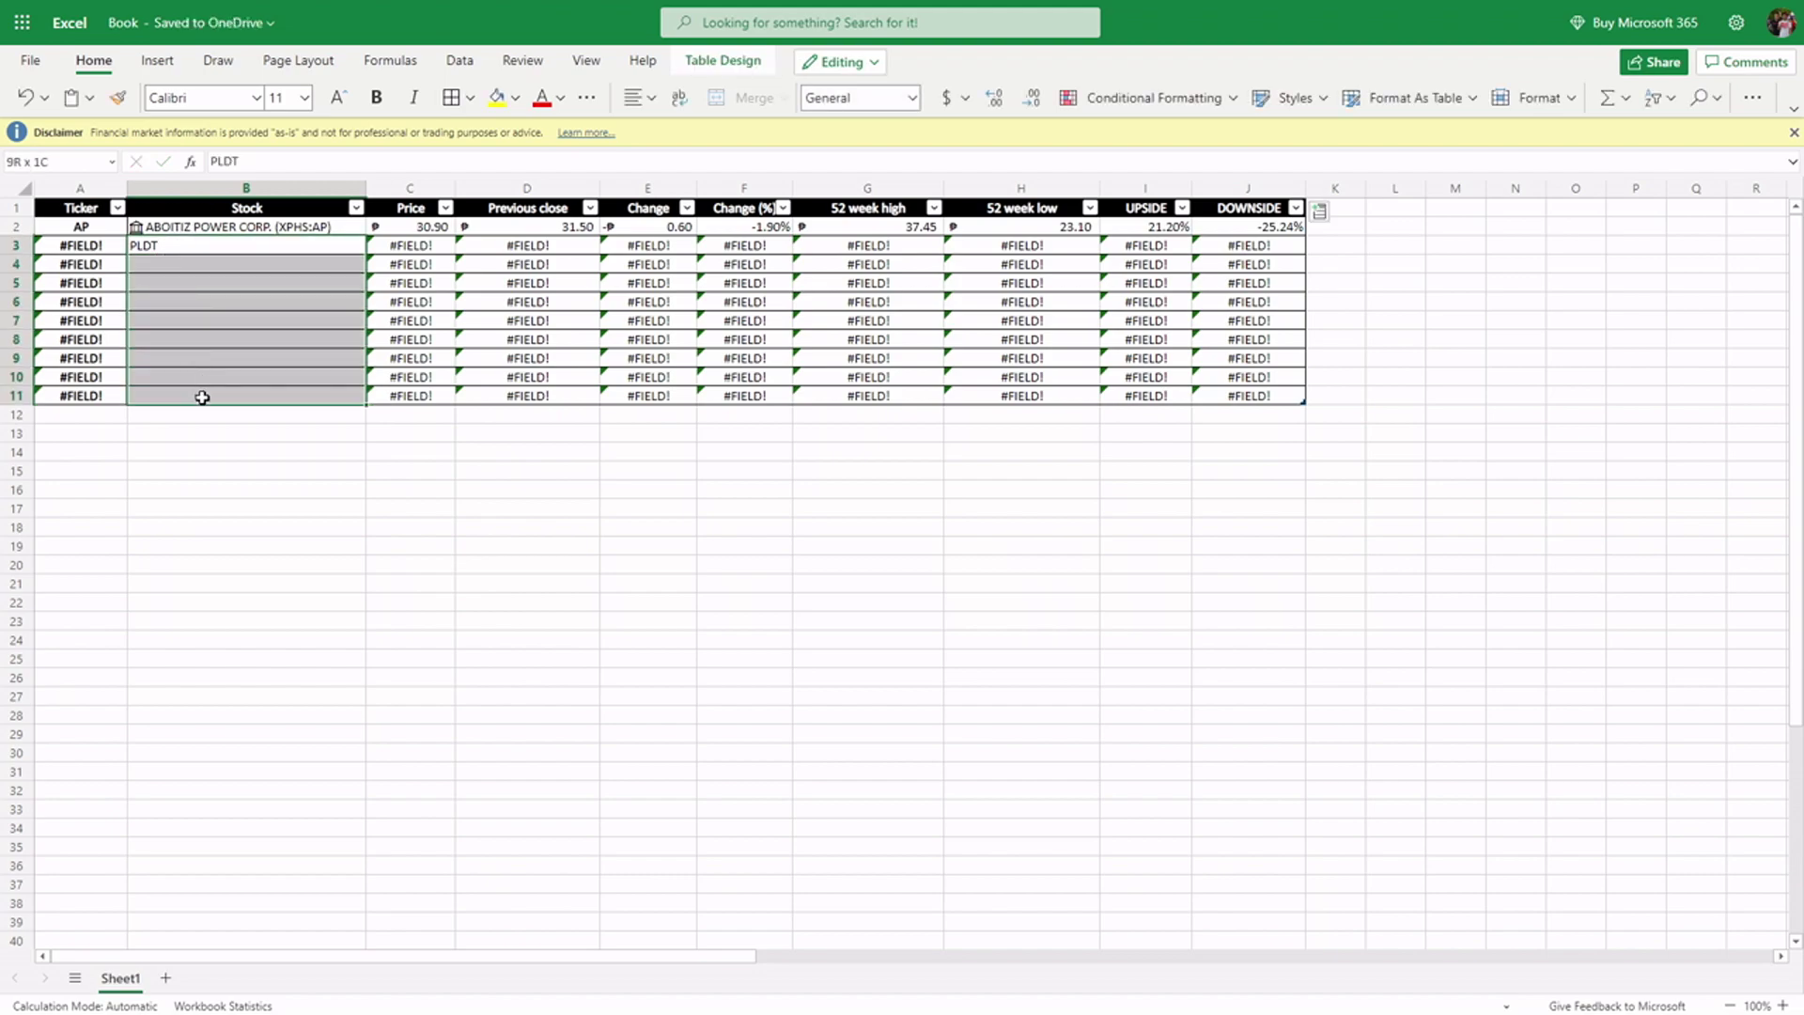
pyautogui.click(460, 60)
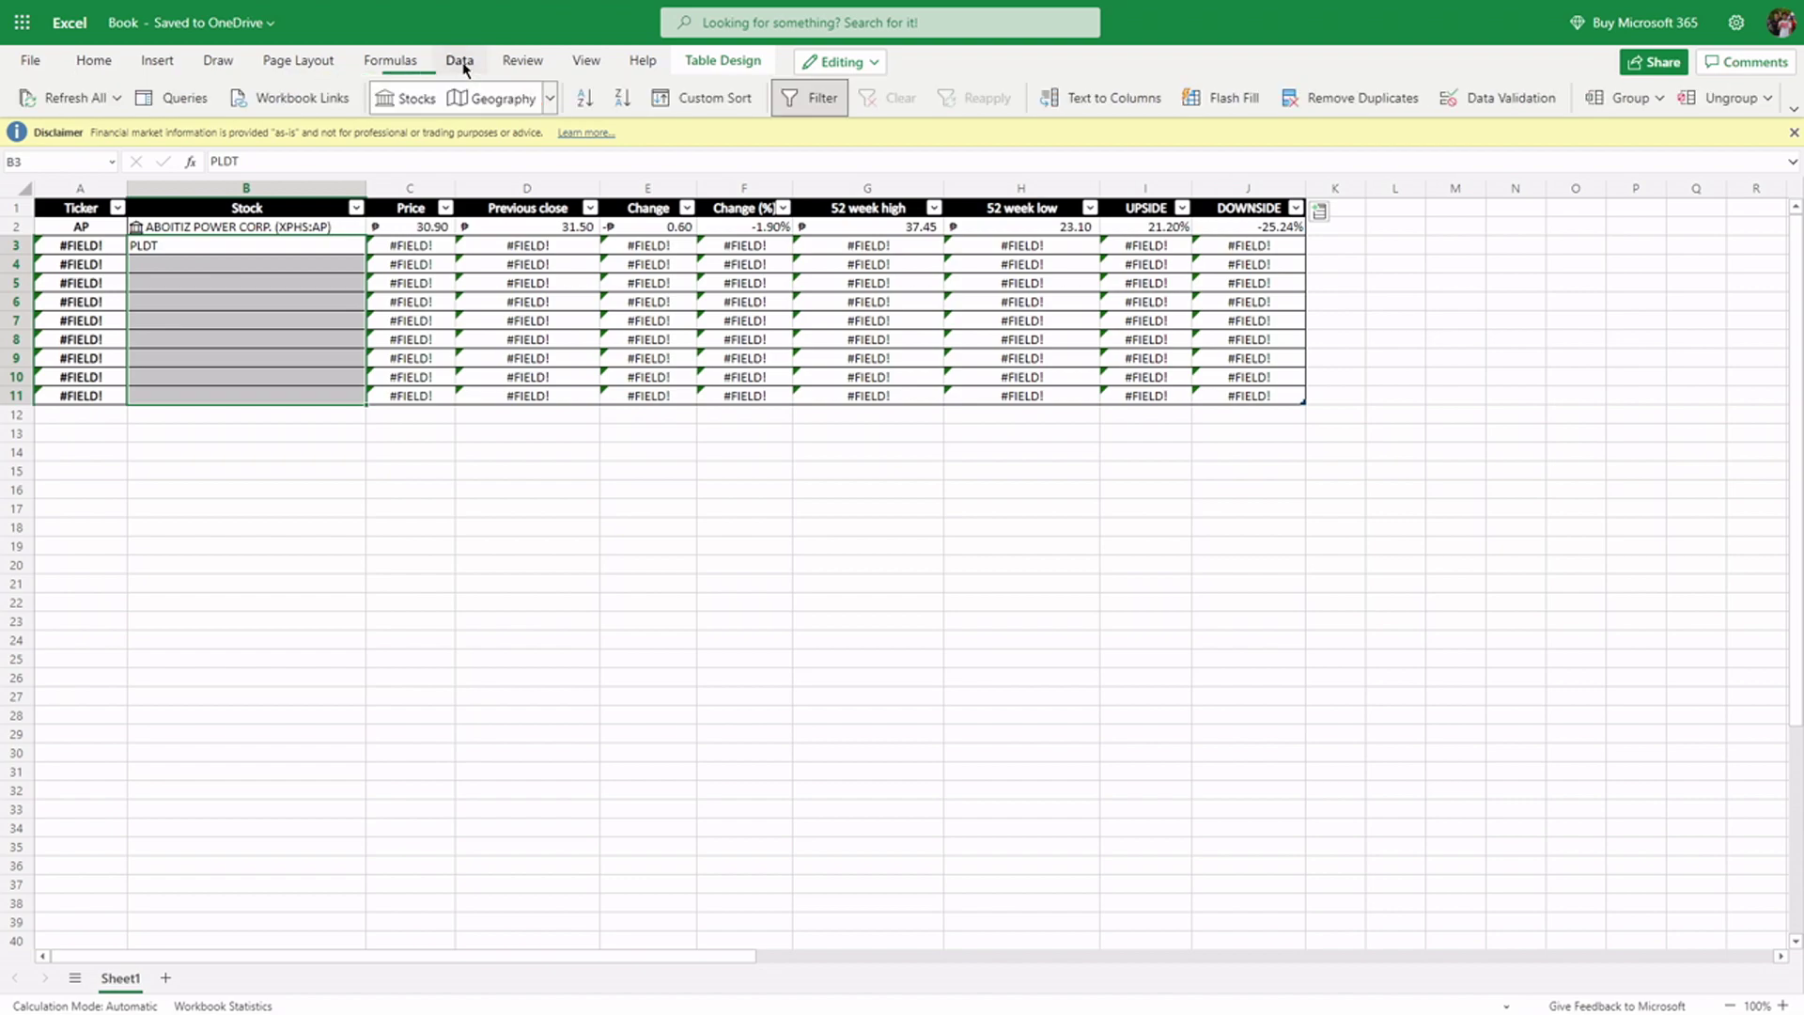
pyautogui.click(406, 98)
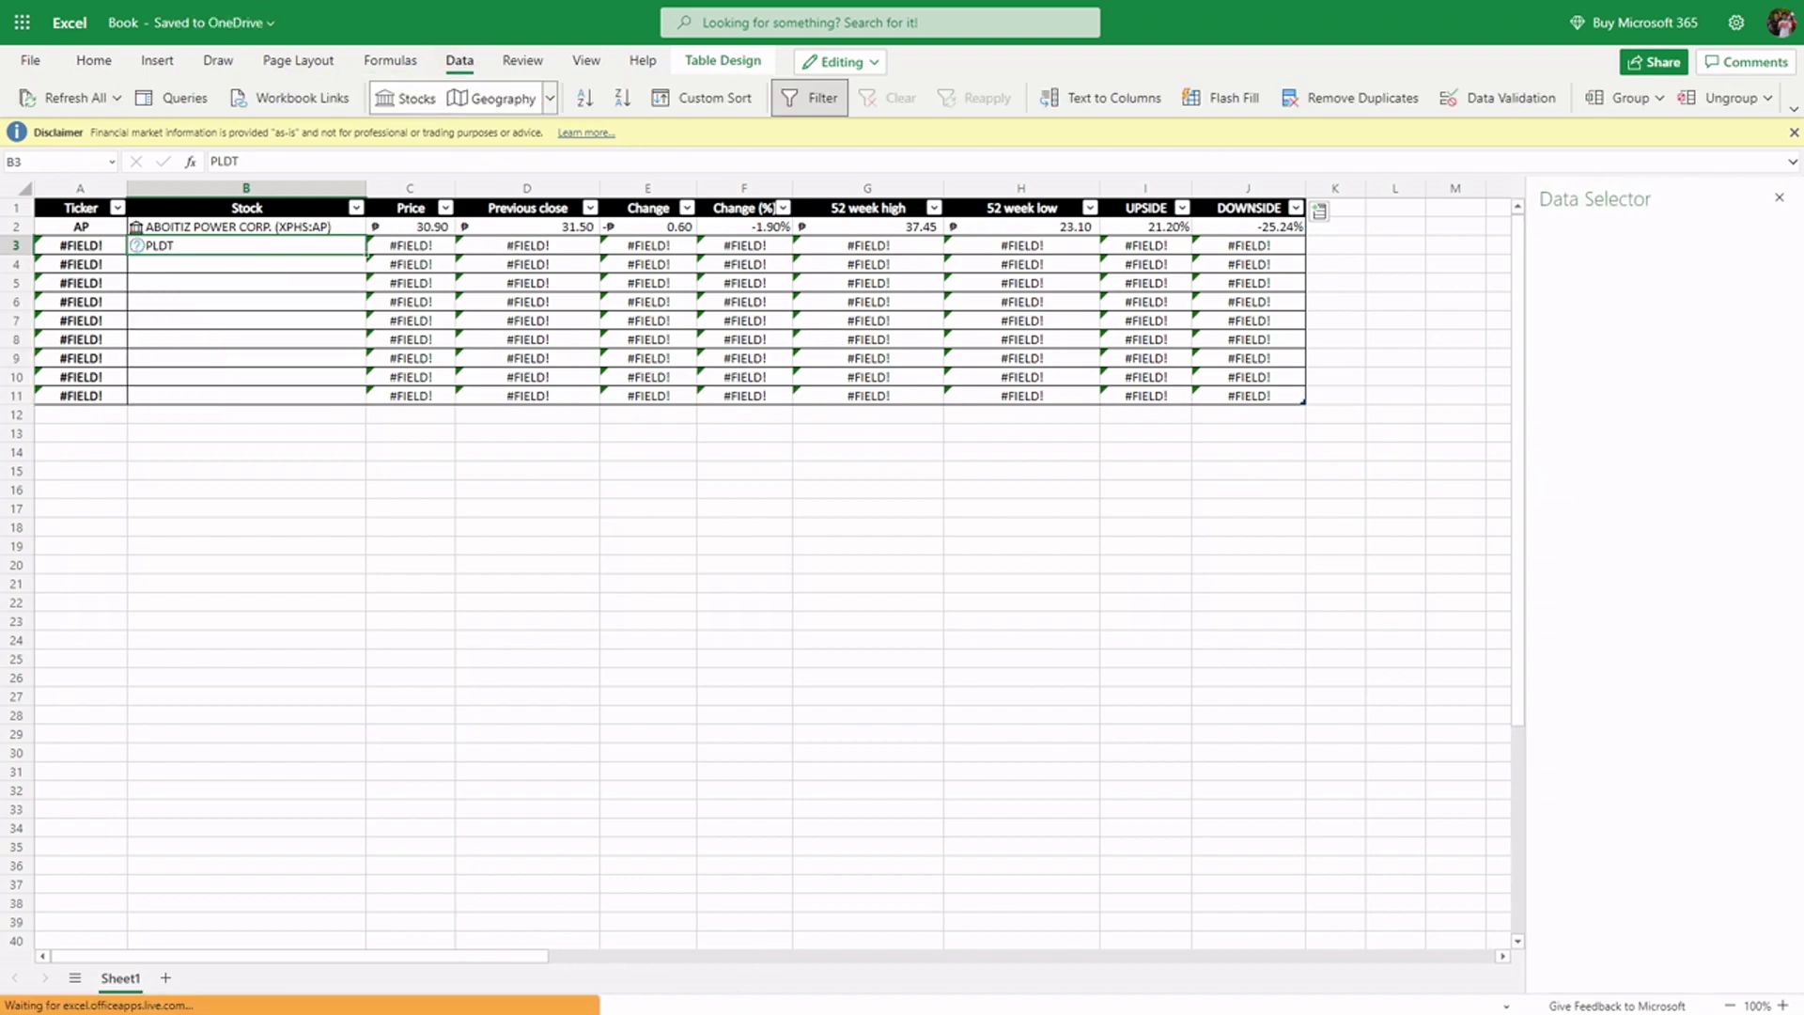
pyautogui.click(1683, 435)
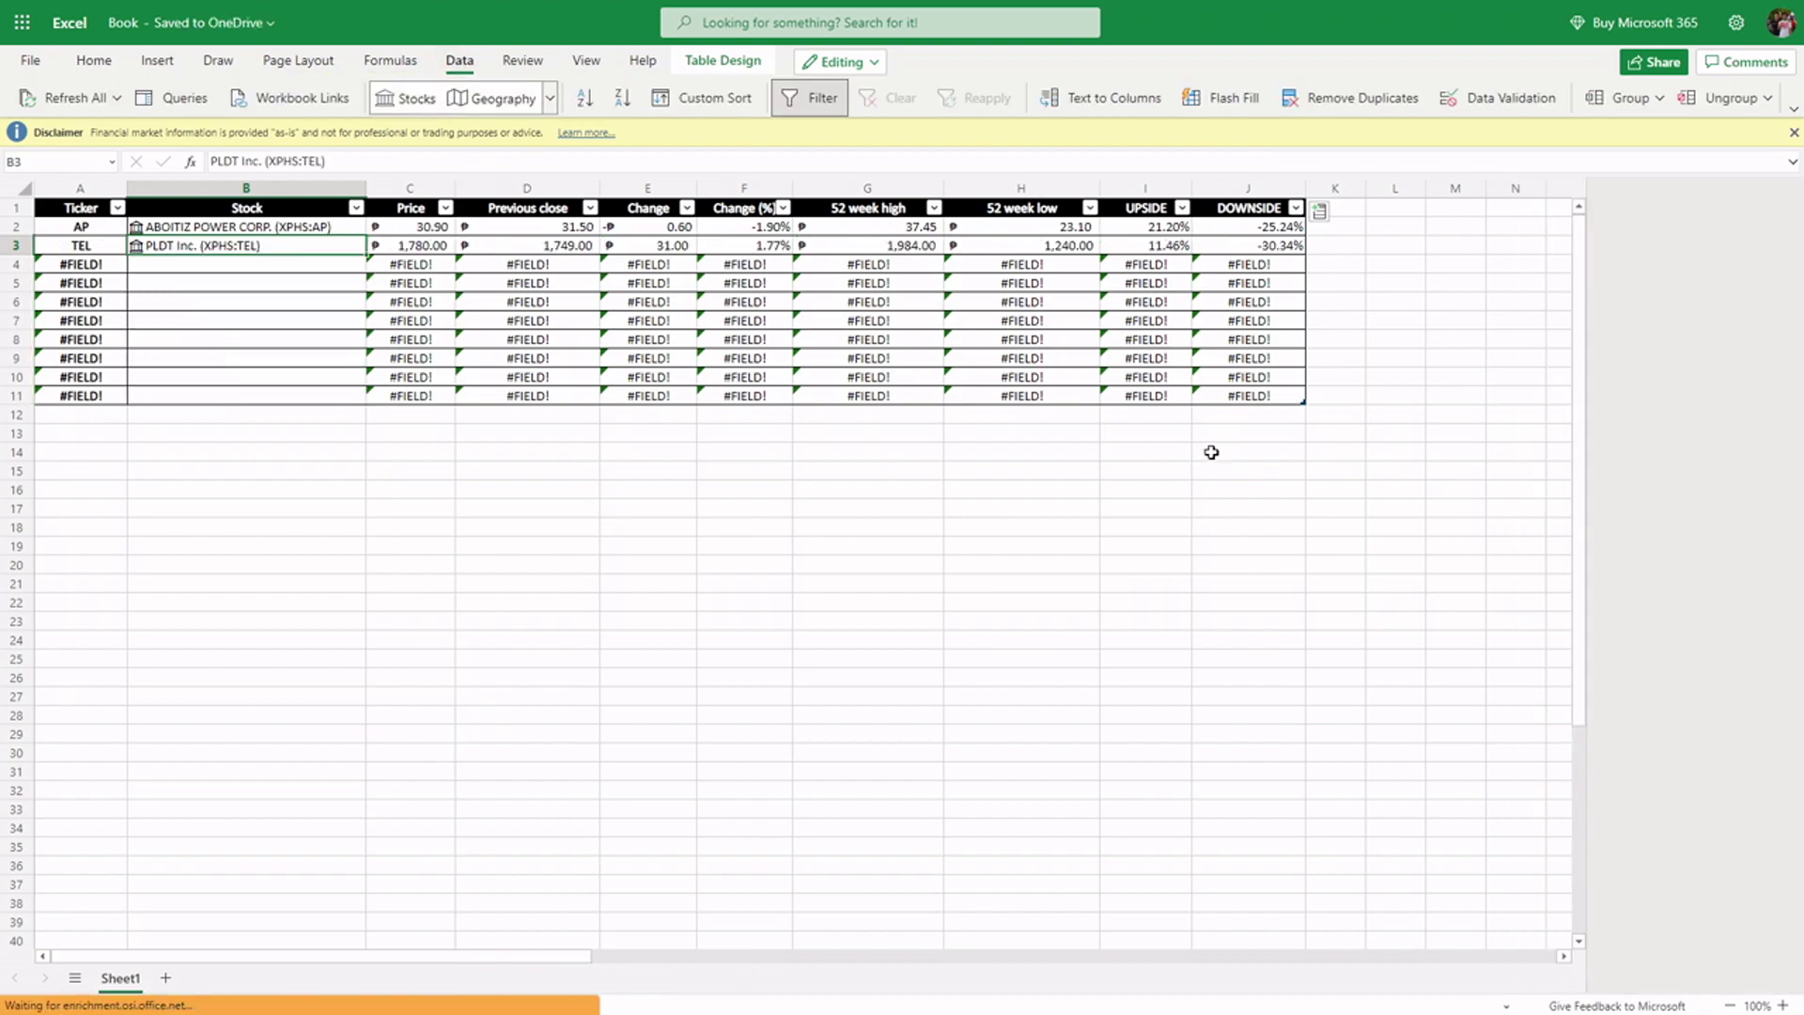
# - Enter Meralco in B4 and match it to MANILA ELECTRIC CO. on the Philippine Stock Exchange by searching for Mer
pyautogui.click(264, 271)
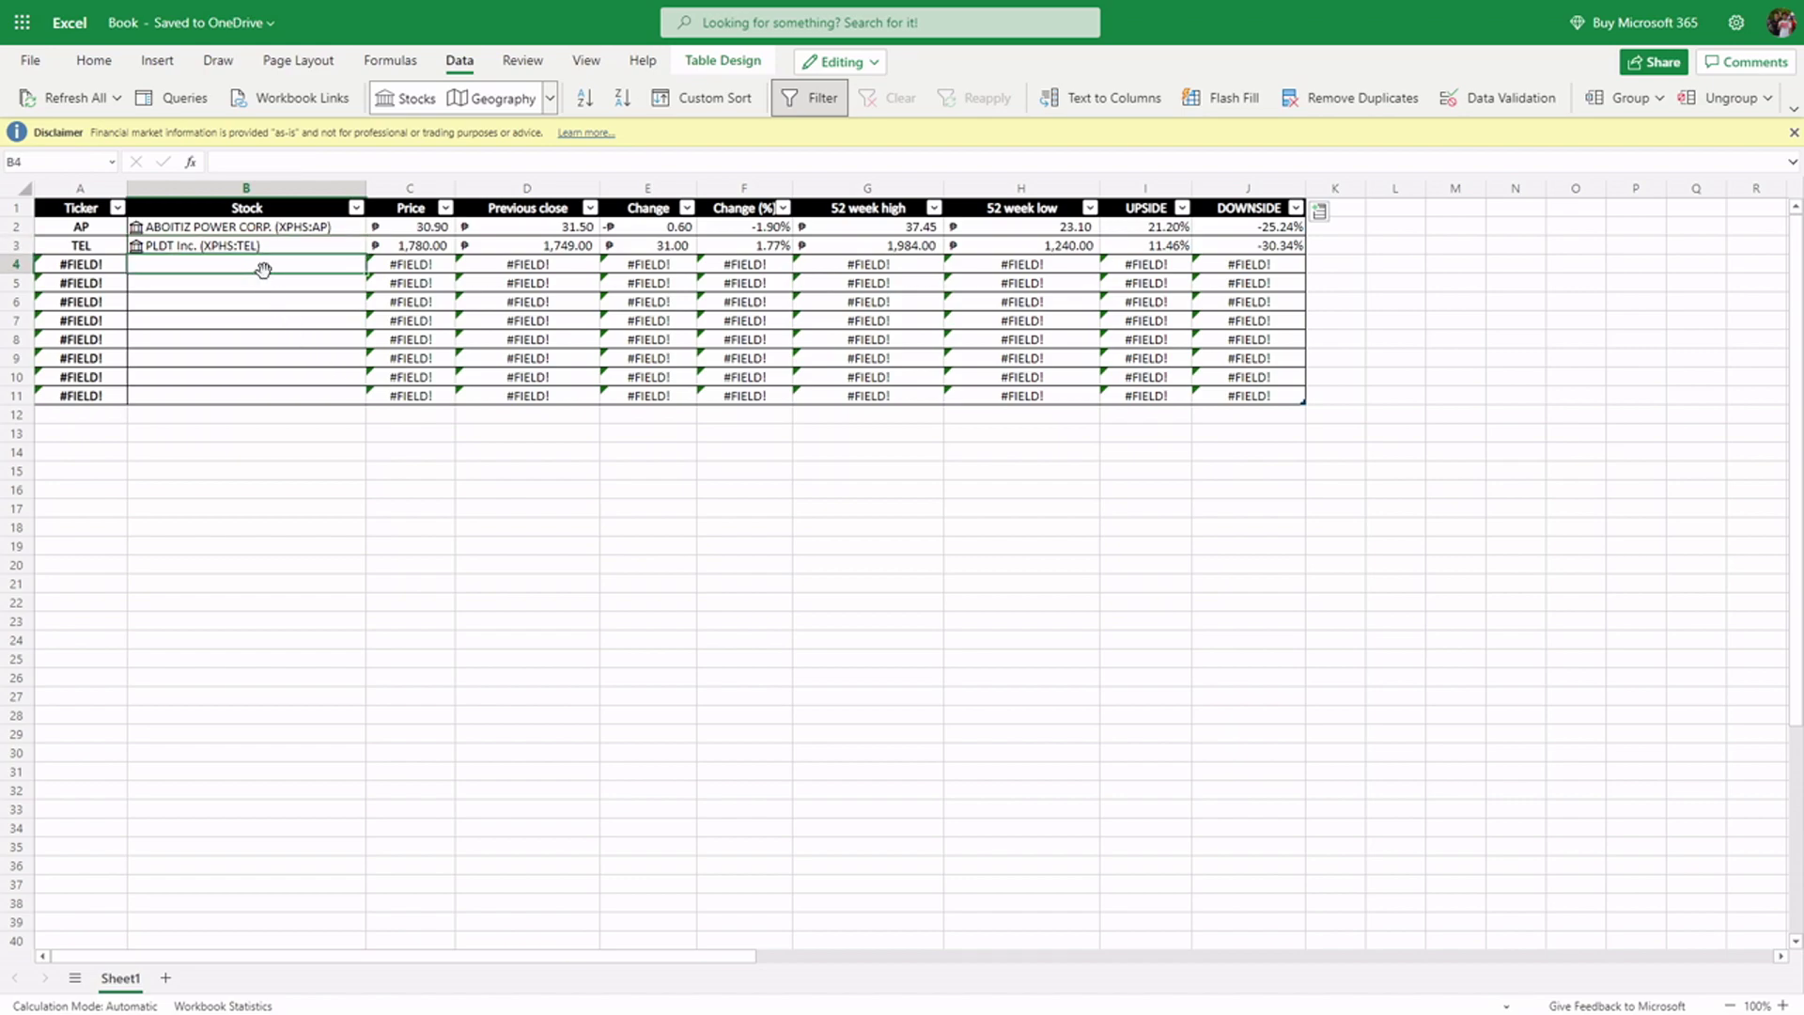
pyautogui.write('Meral')
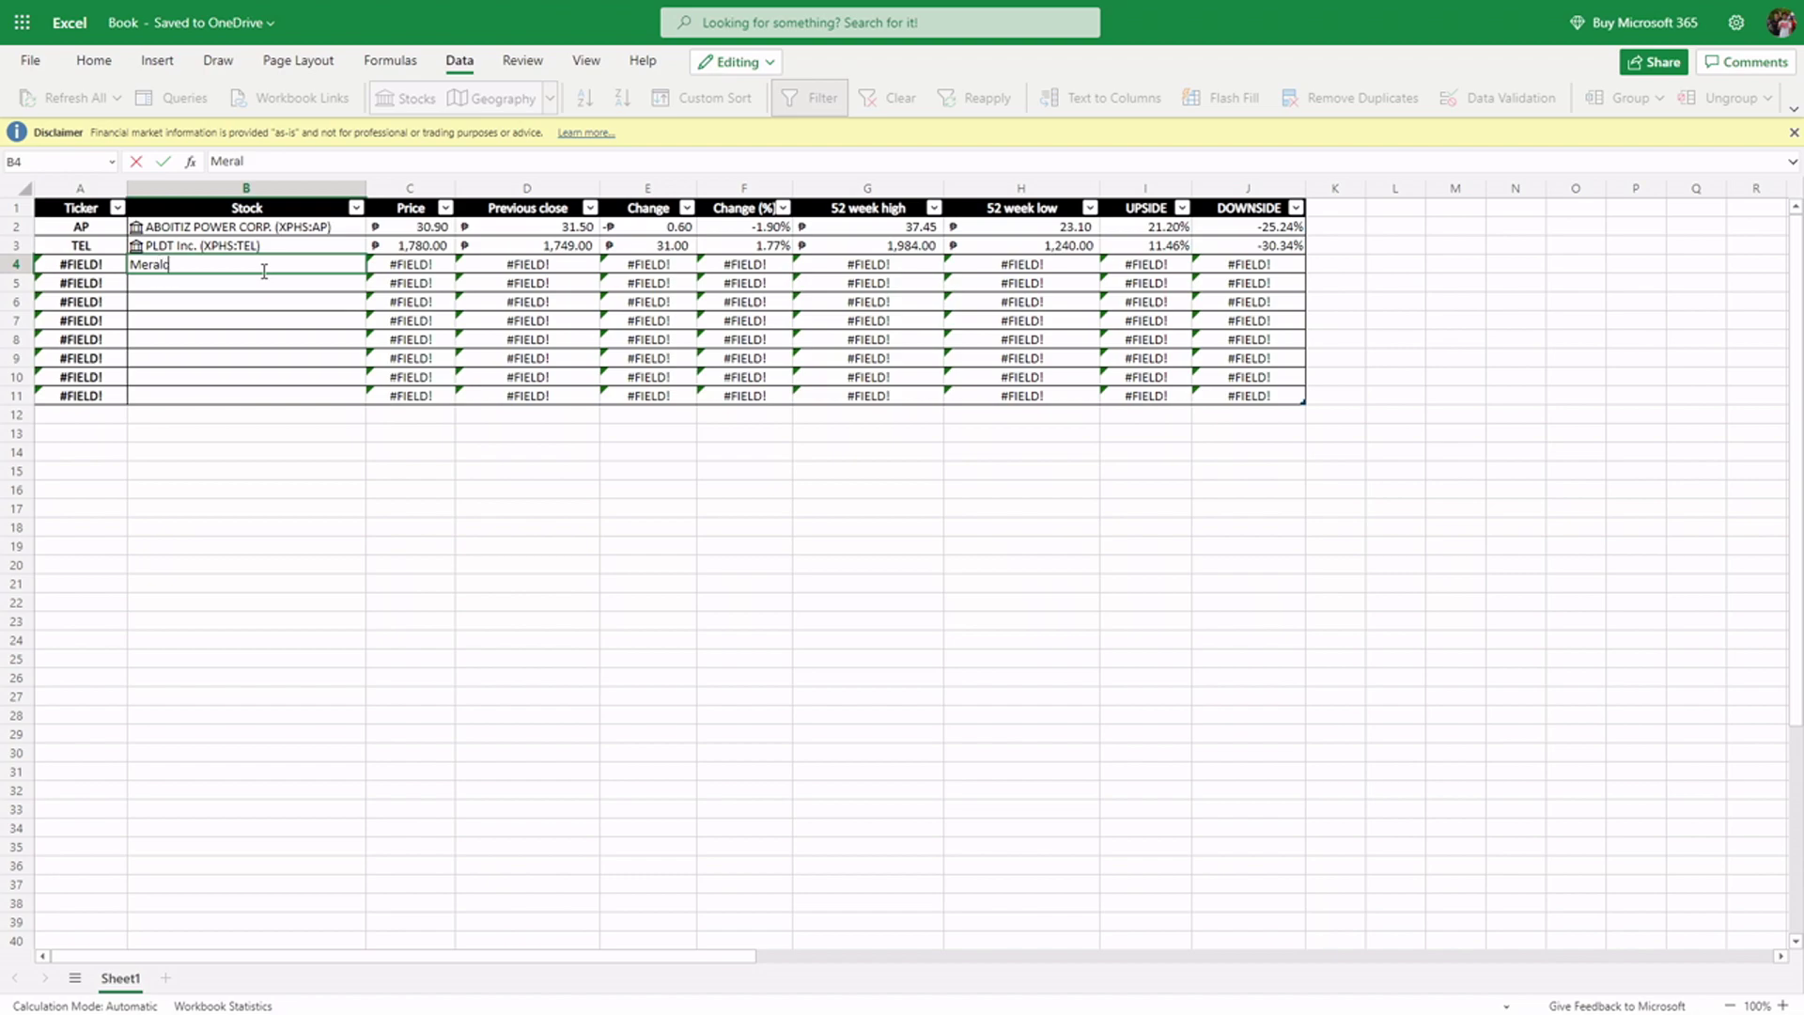
pyautogui.write('co')
pyautogui.press('Return')
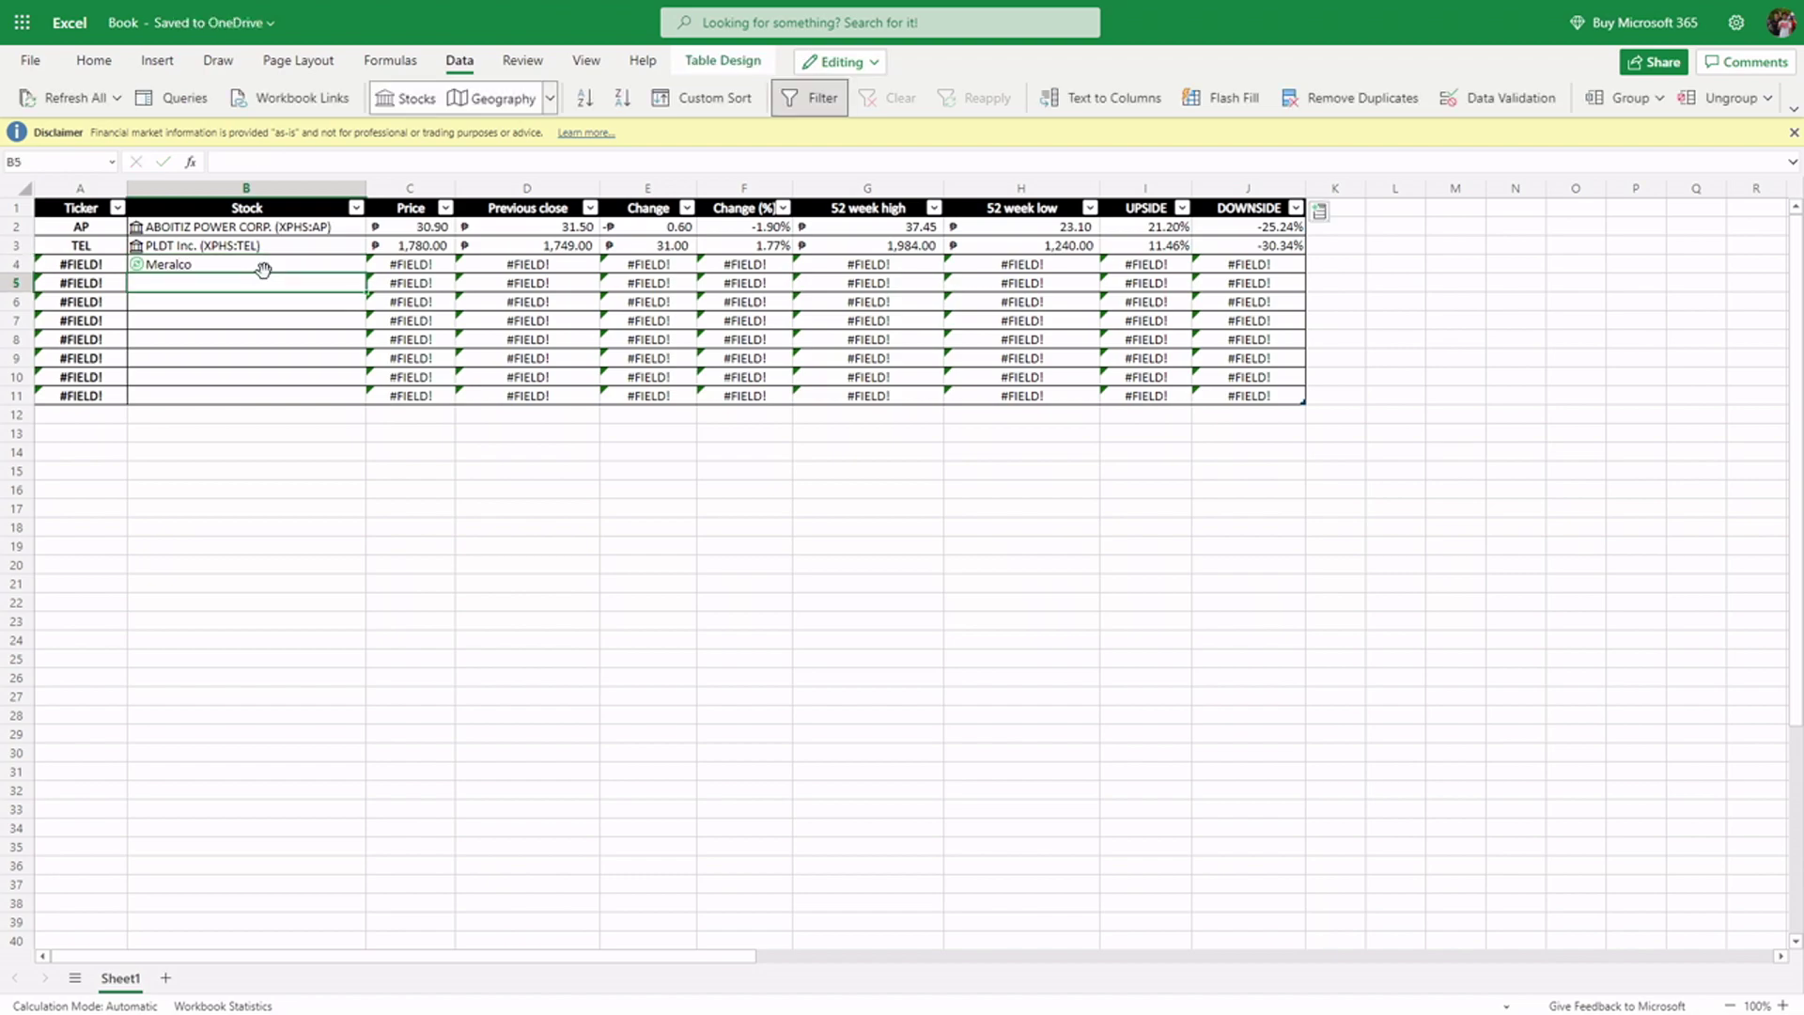
pyautogui.click(264, 270)
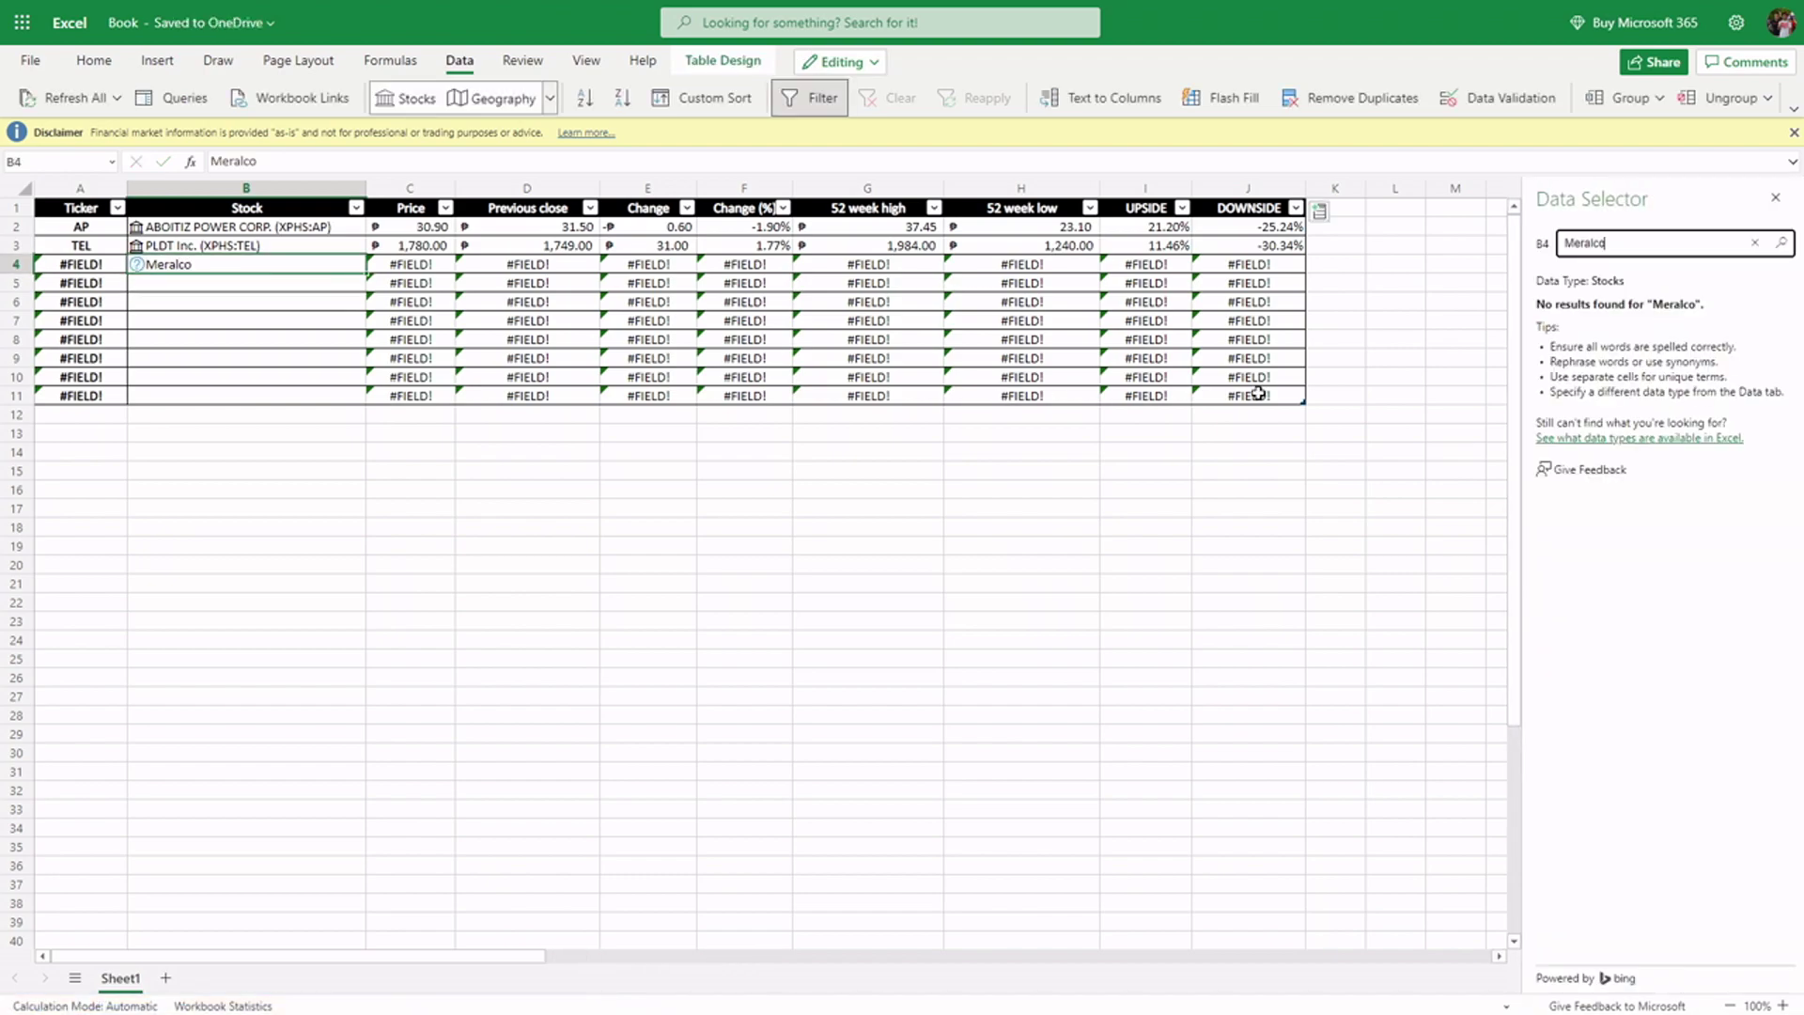
pyautogui.press('Return')
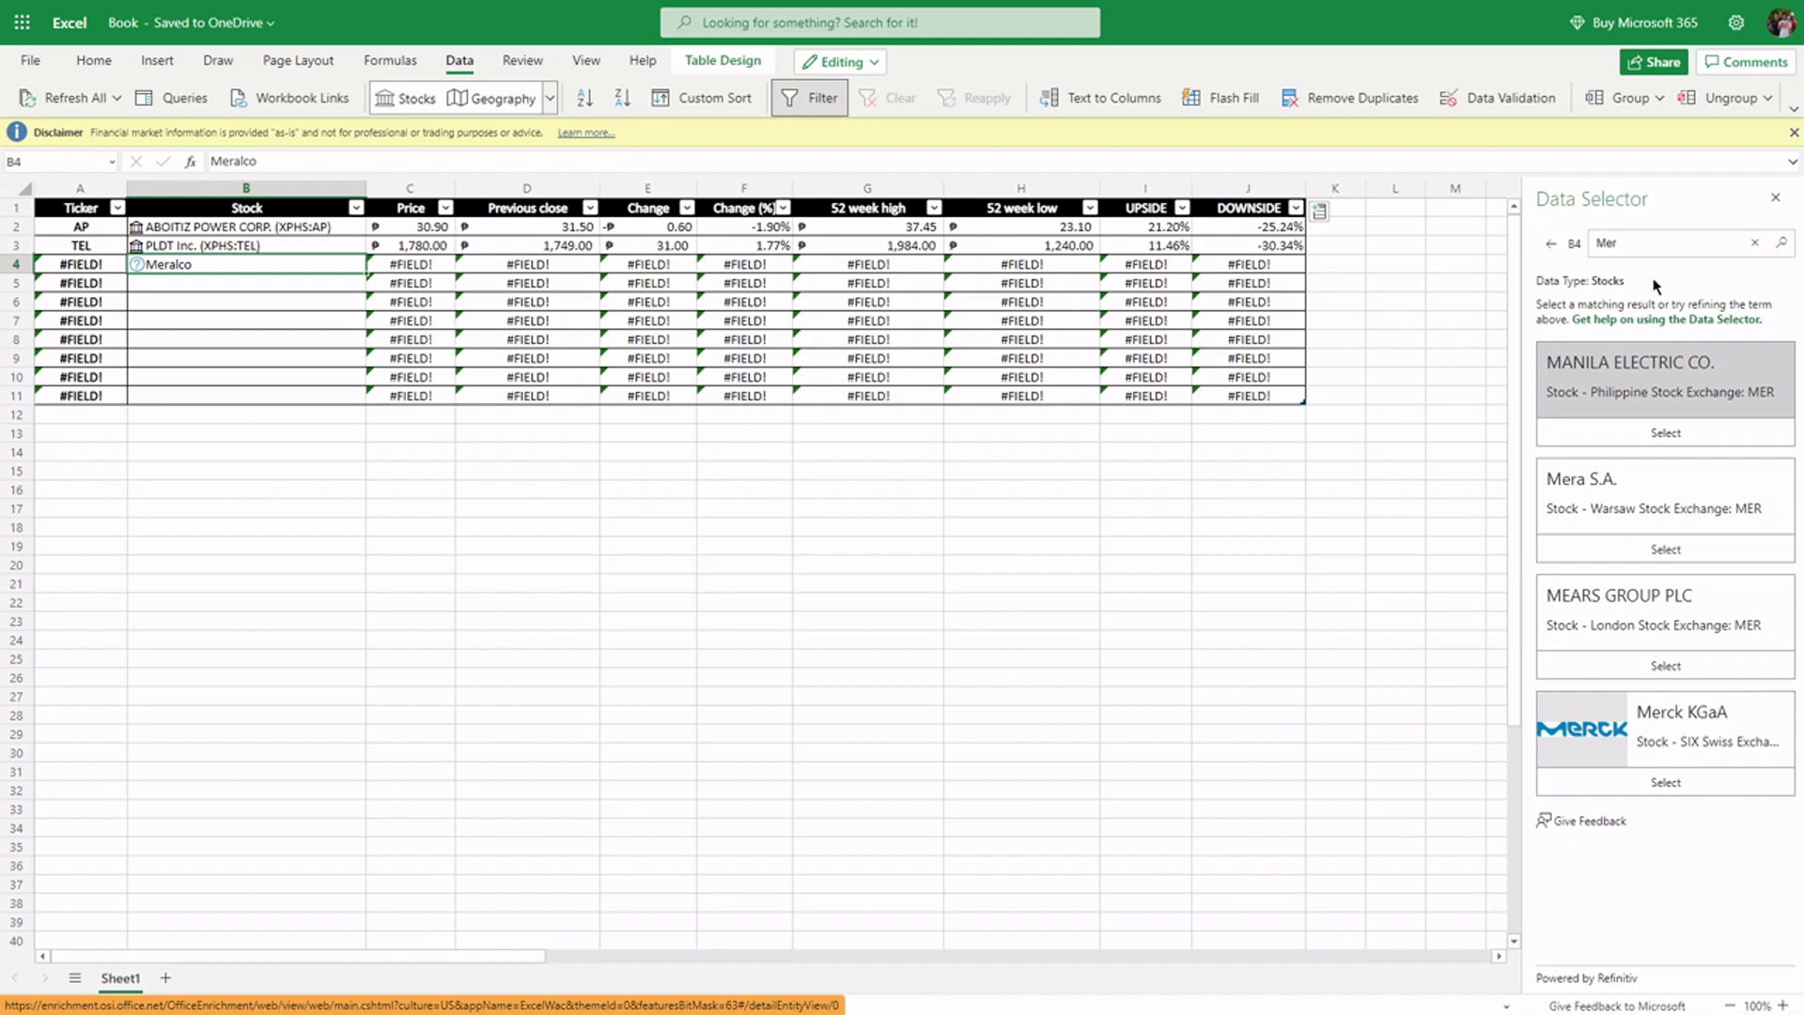
pyautogui.click(1666, 432)
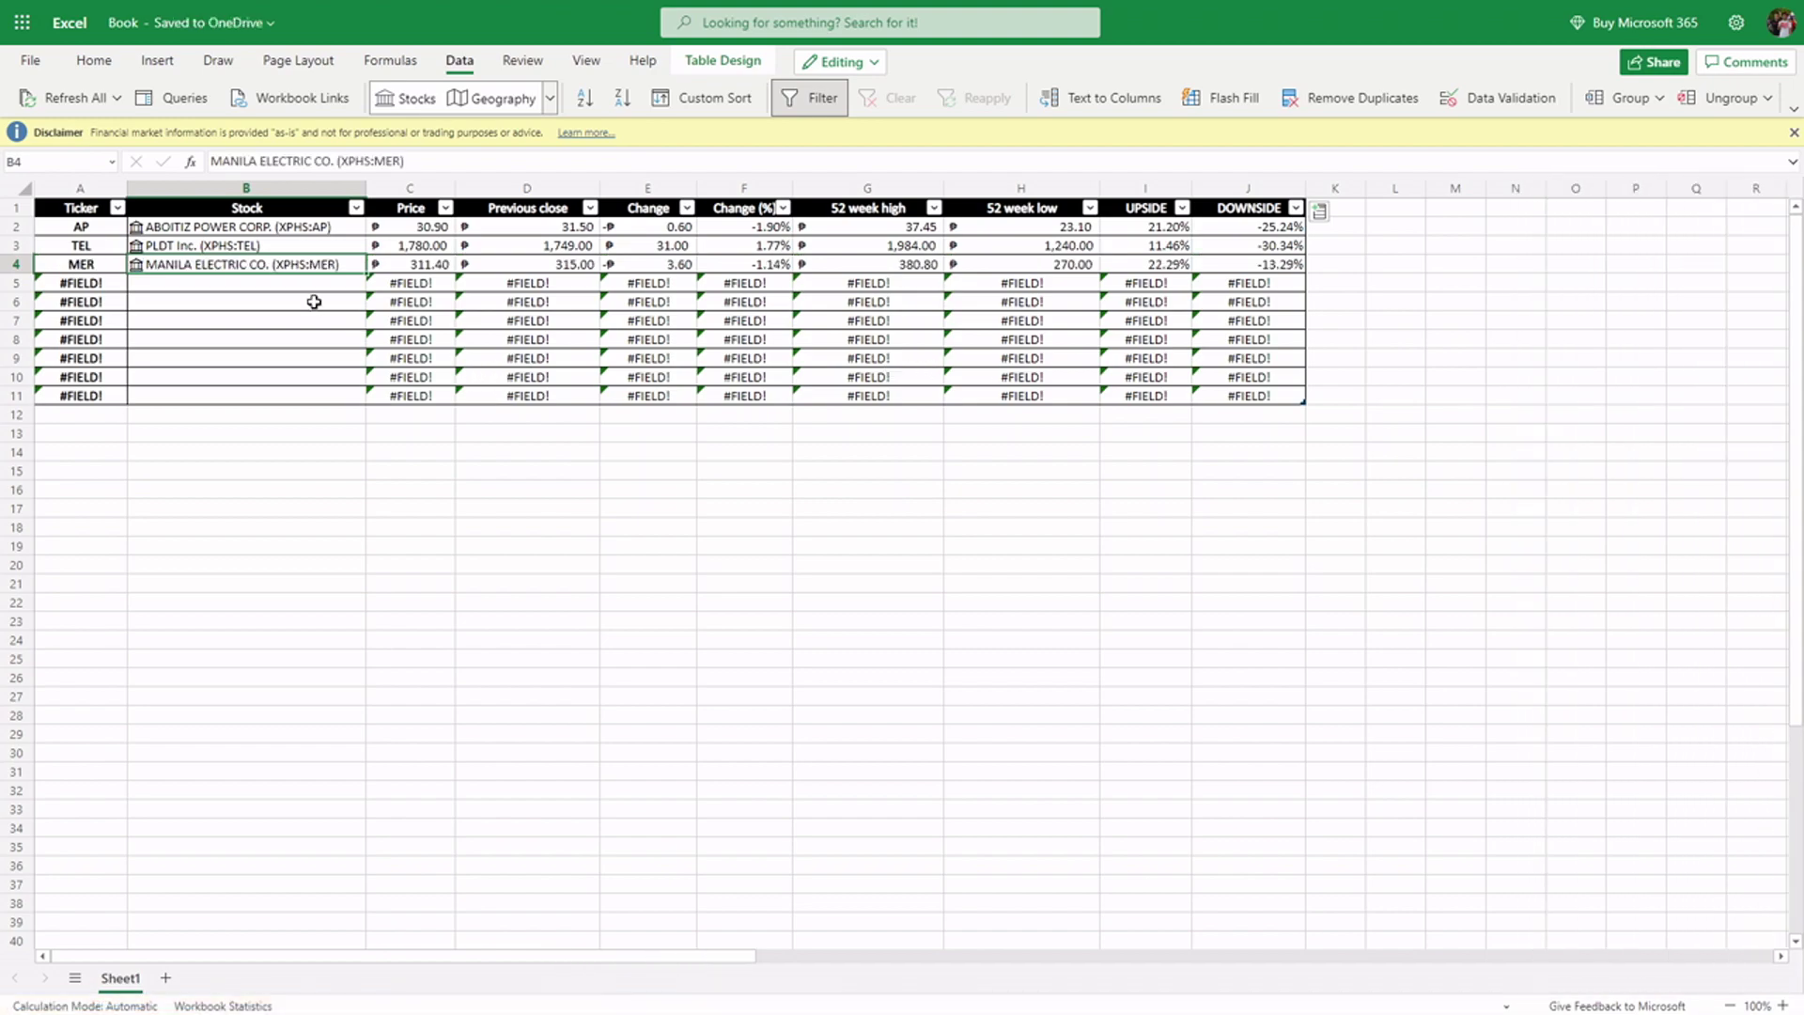
# - Enter SM as the next stock in cell B5
pyautogui.click(282, 287)
pyautogui.write('SM')
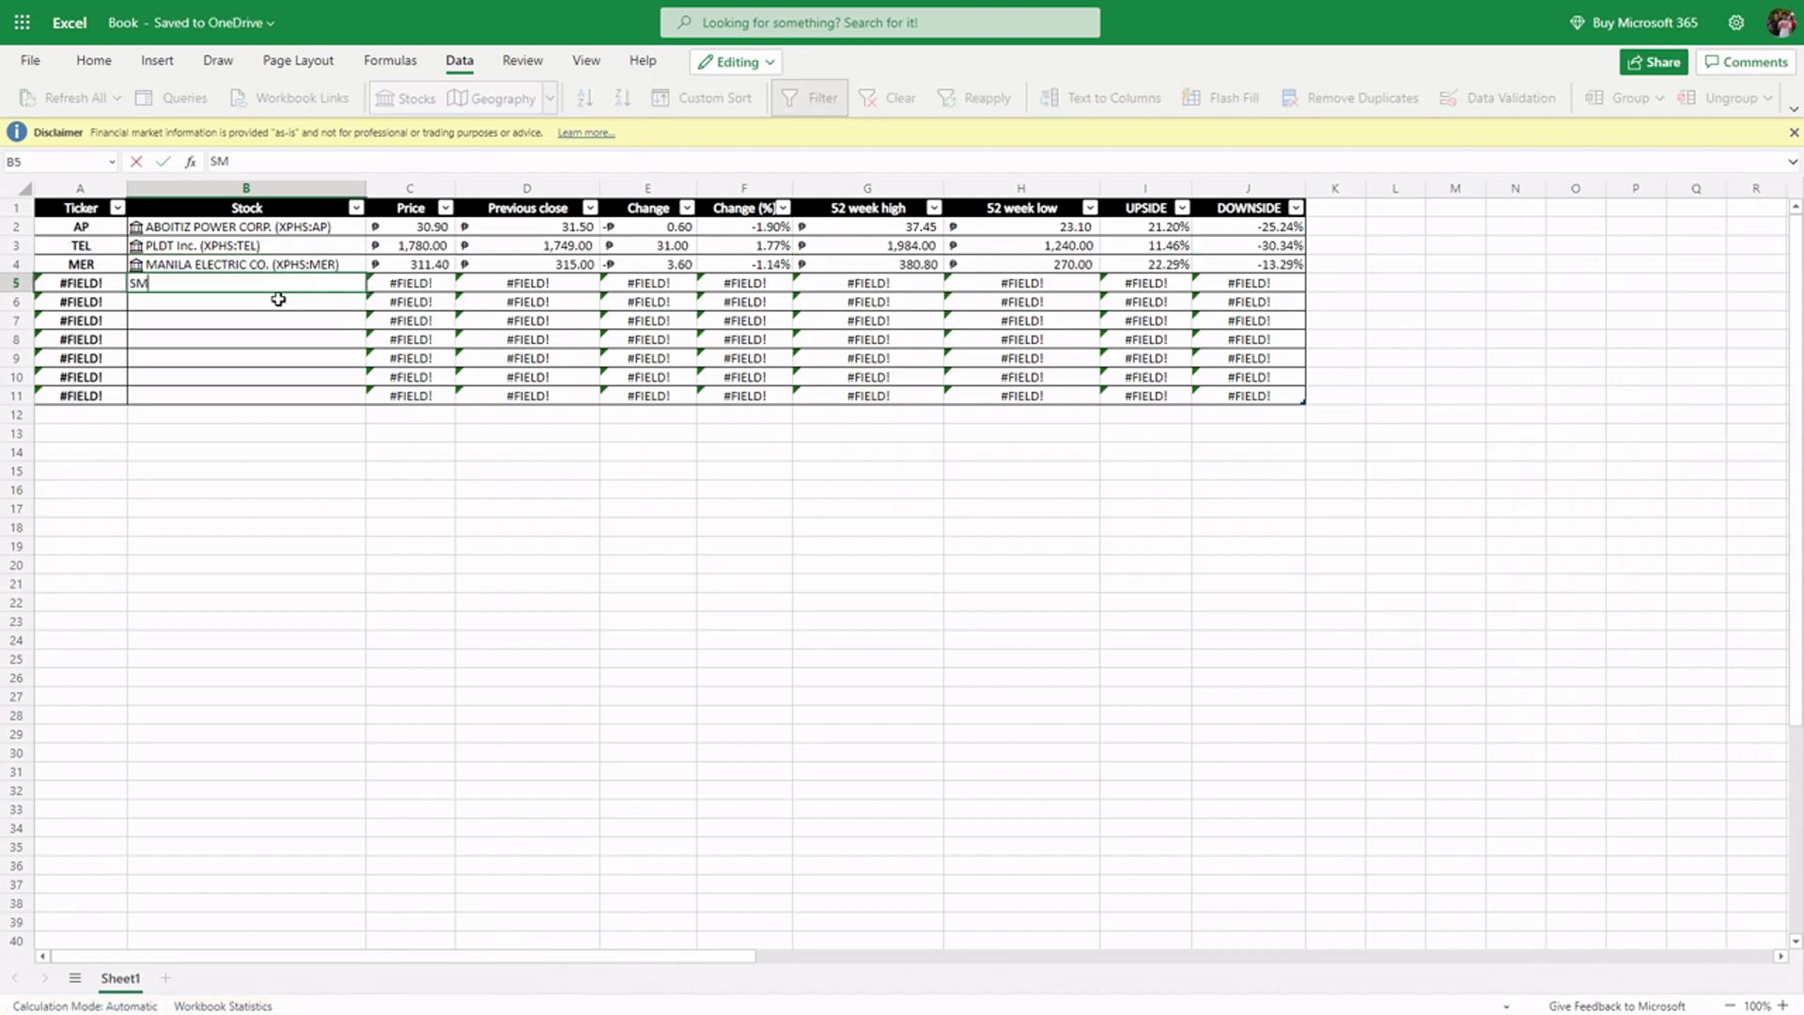
pyautogui.press('Return')
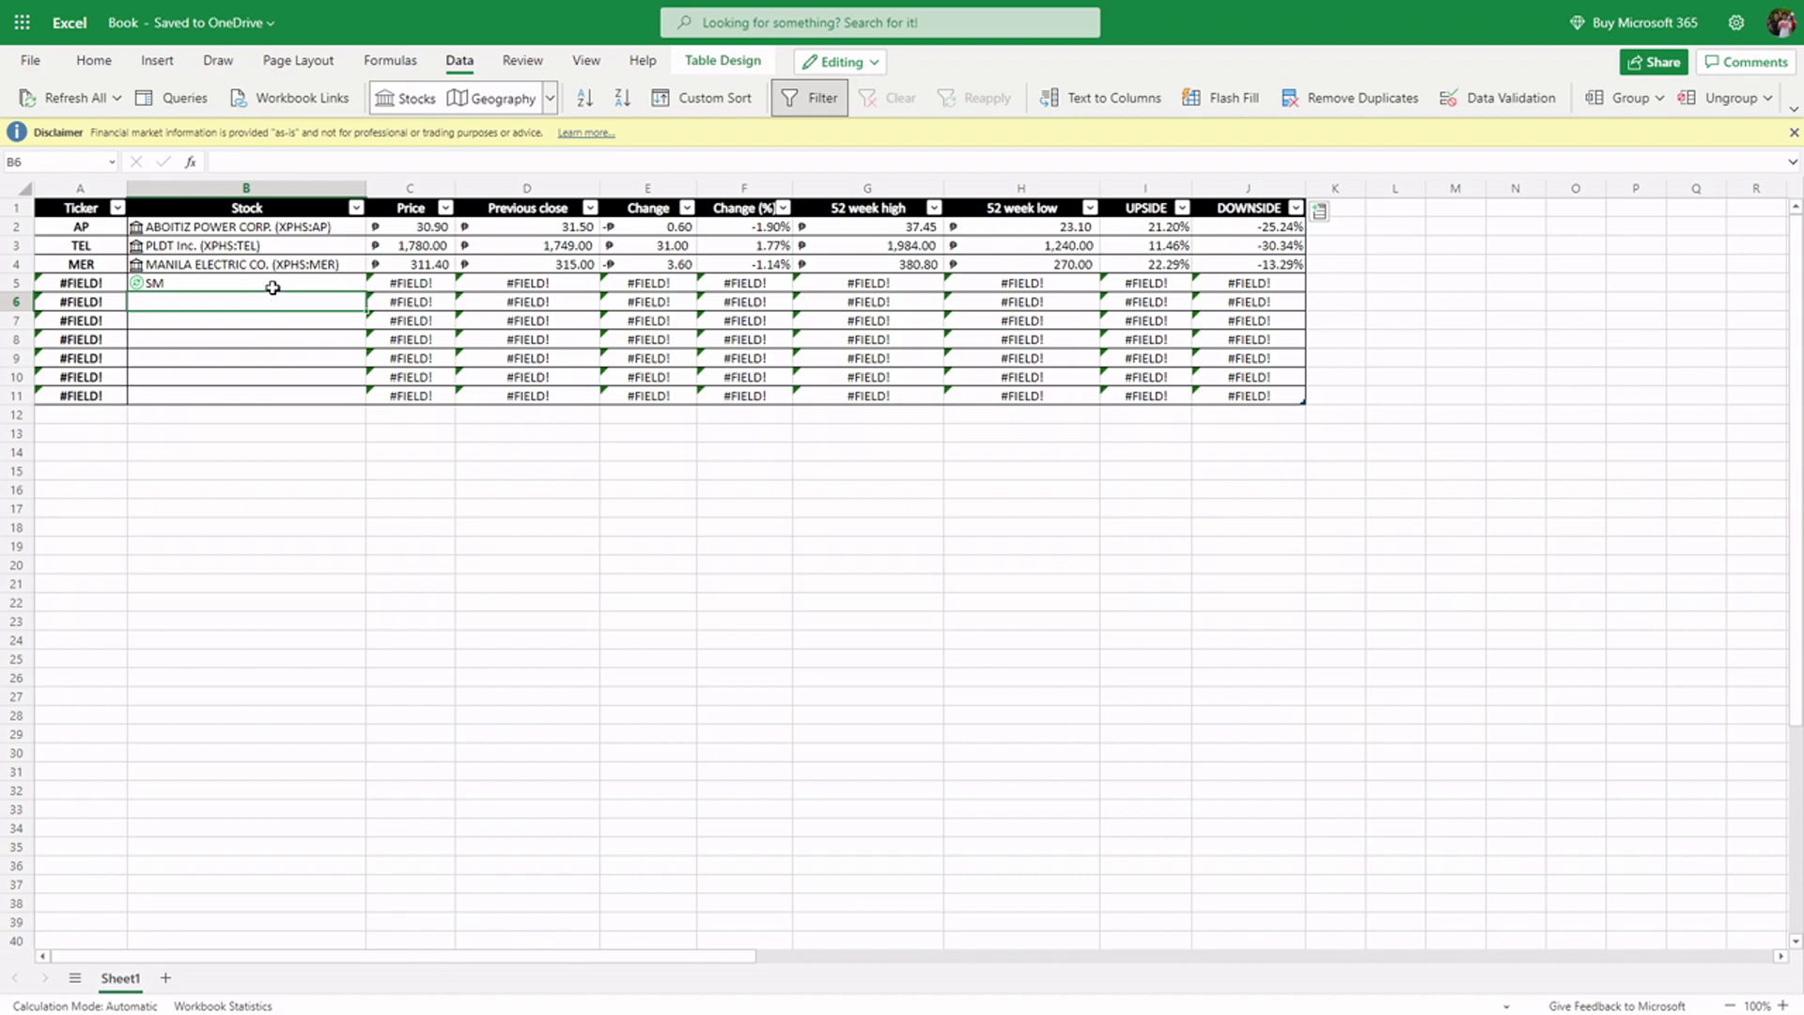
# - Replace the stock entry in cell B5 with SM Investment
pyautogui.click(325, 287)
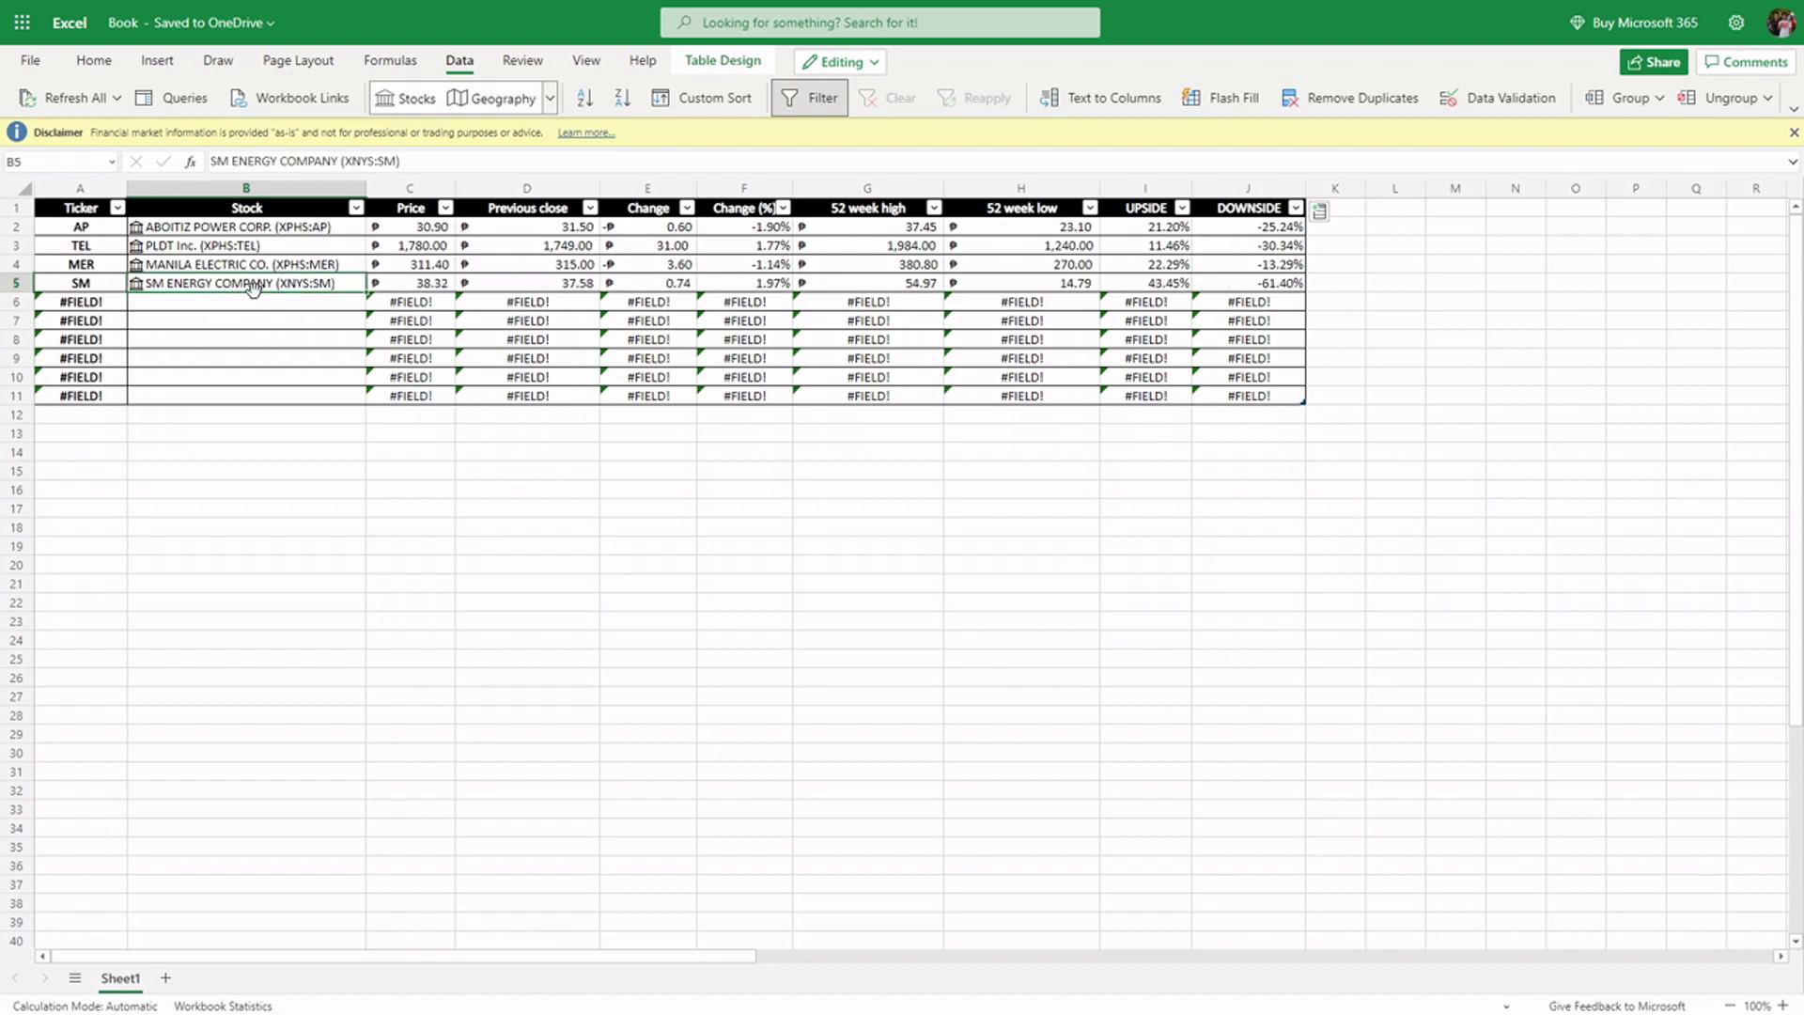
pyautogui.doubleClick(287, 288)
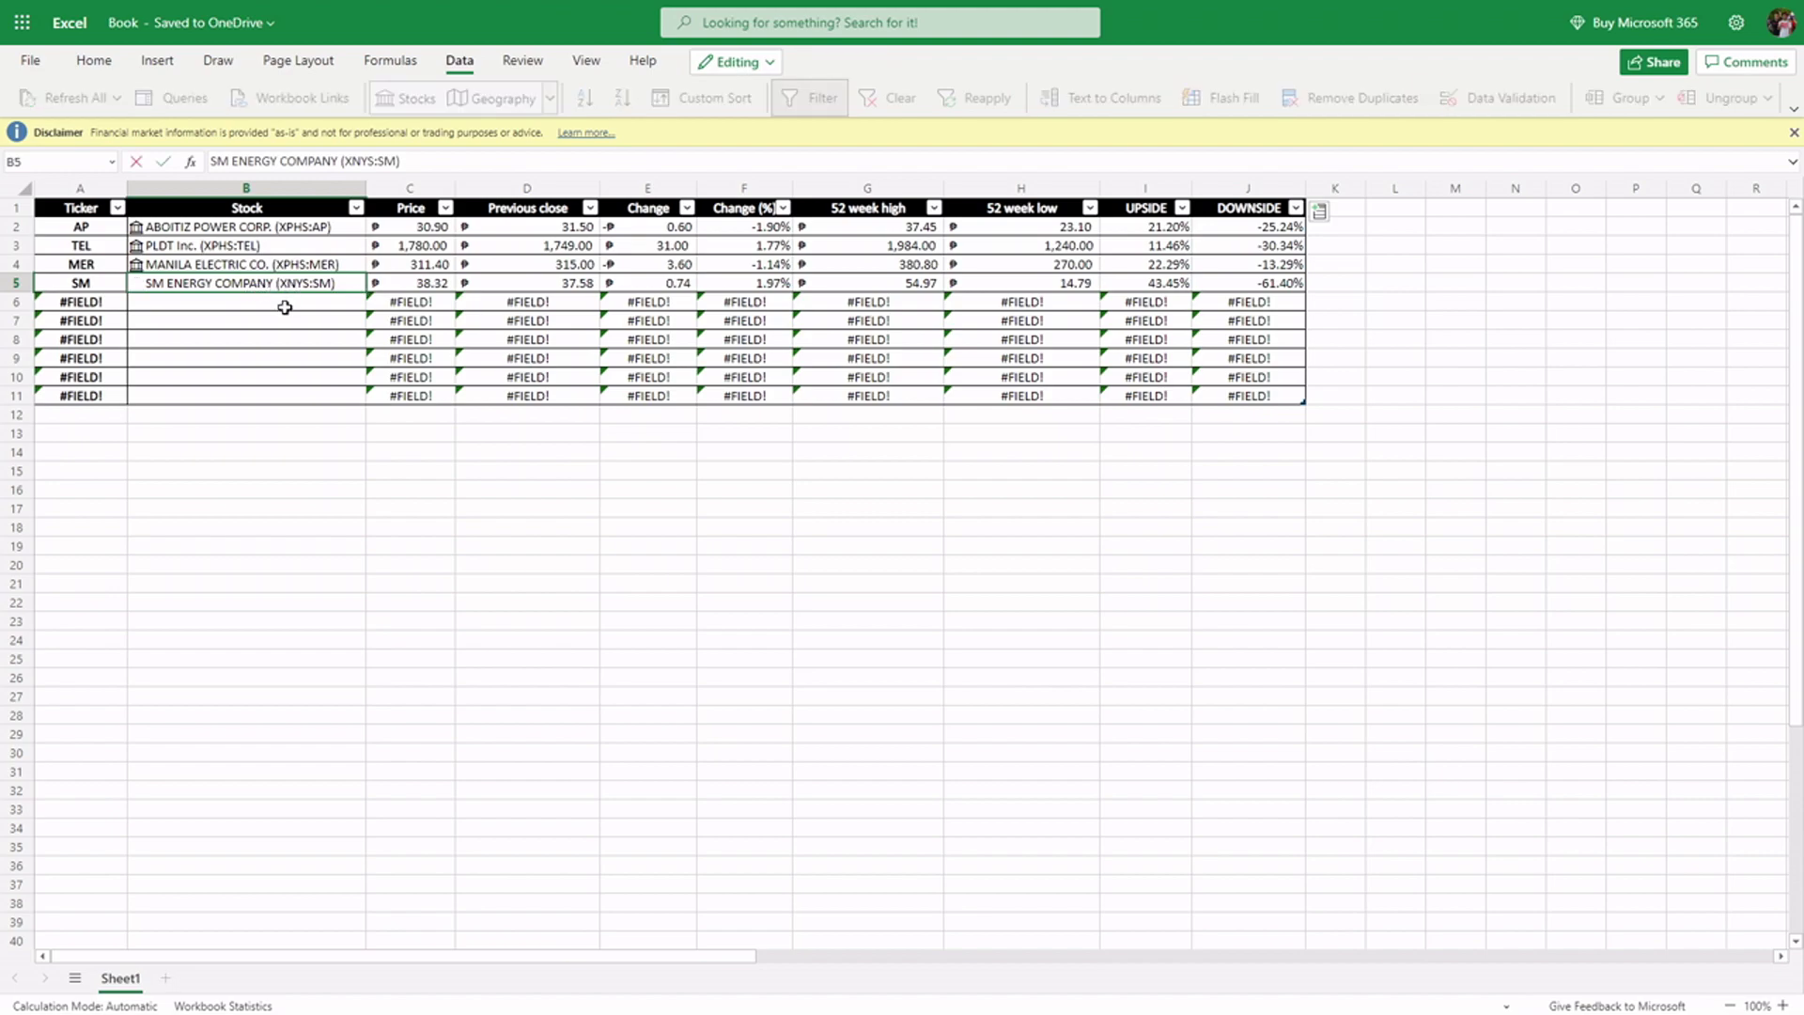
pyautogui.hotkey('ctrl', 'Return')
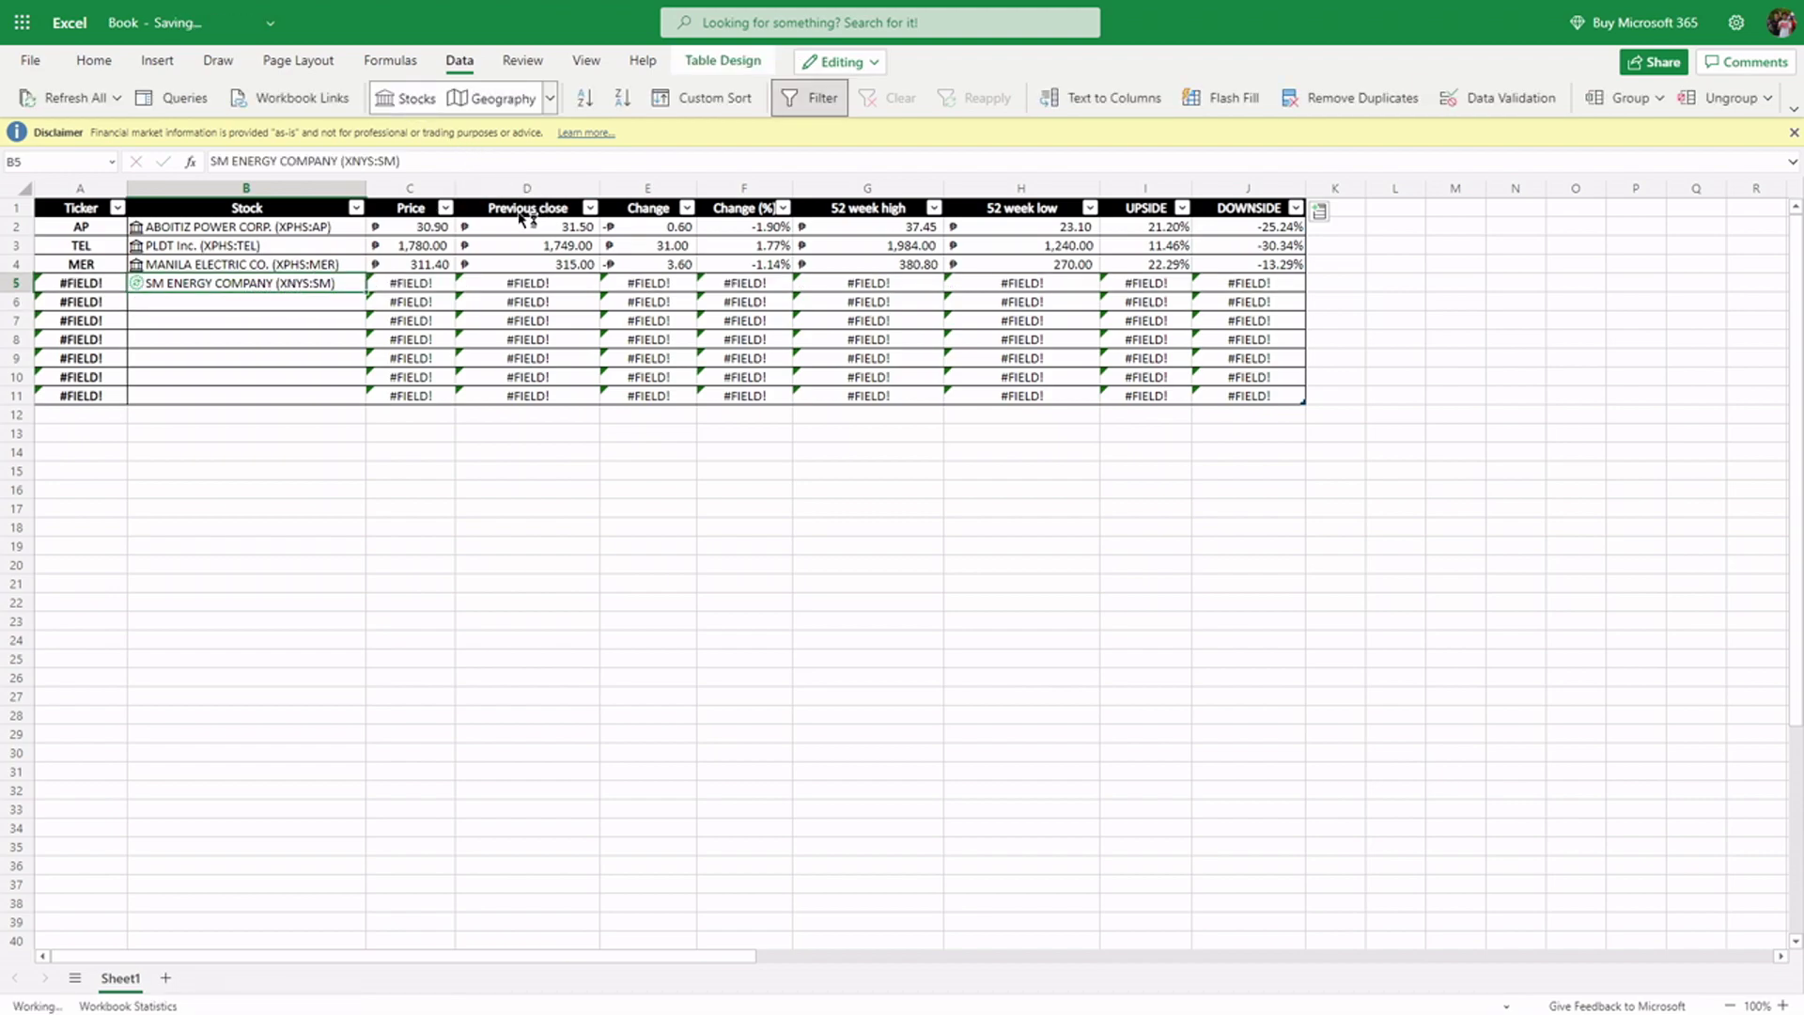
pyautogui.doubleClick(288, 283)
pyautogui.write('SM')
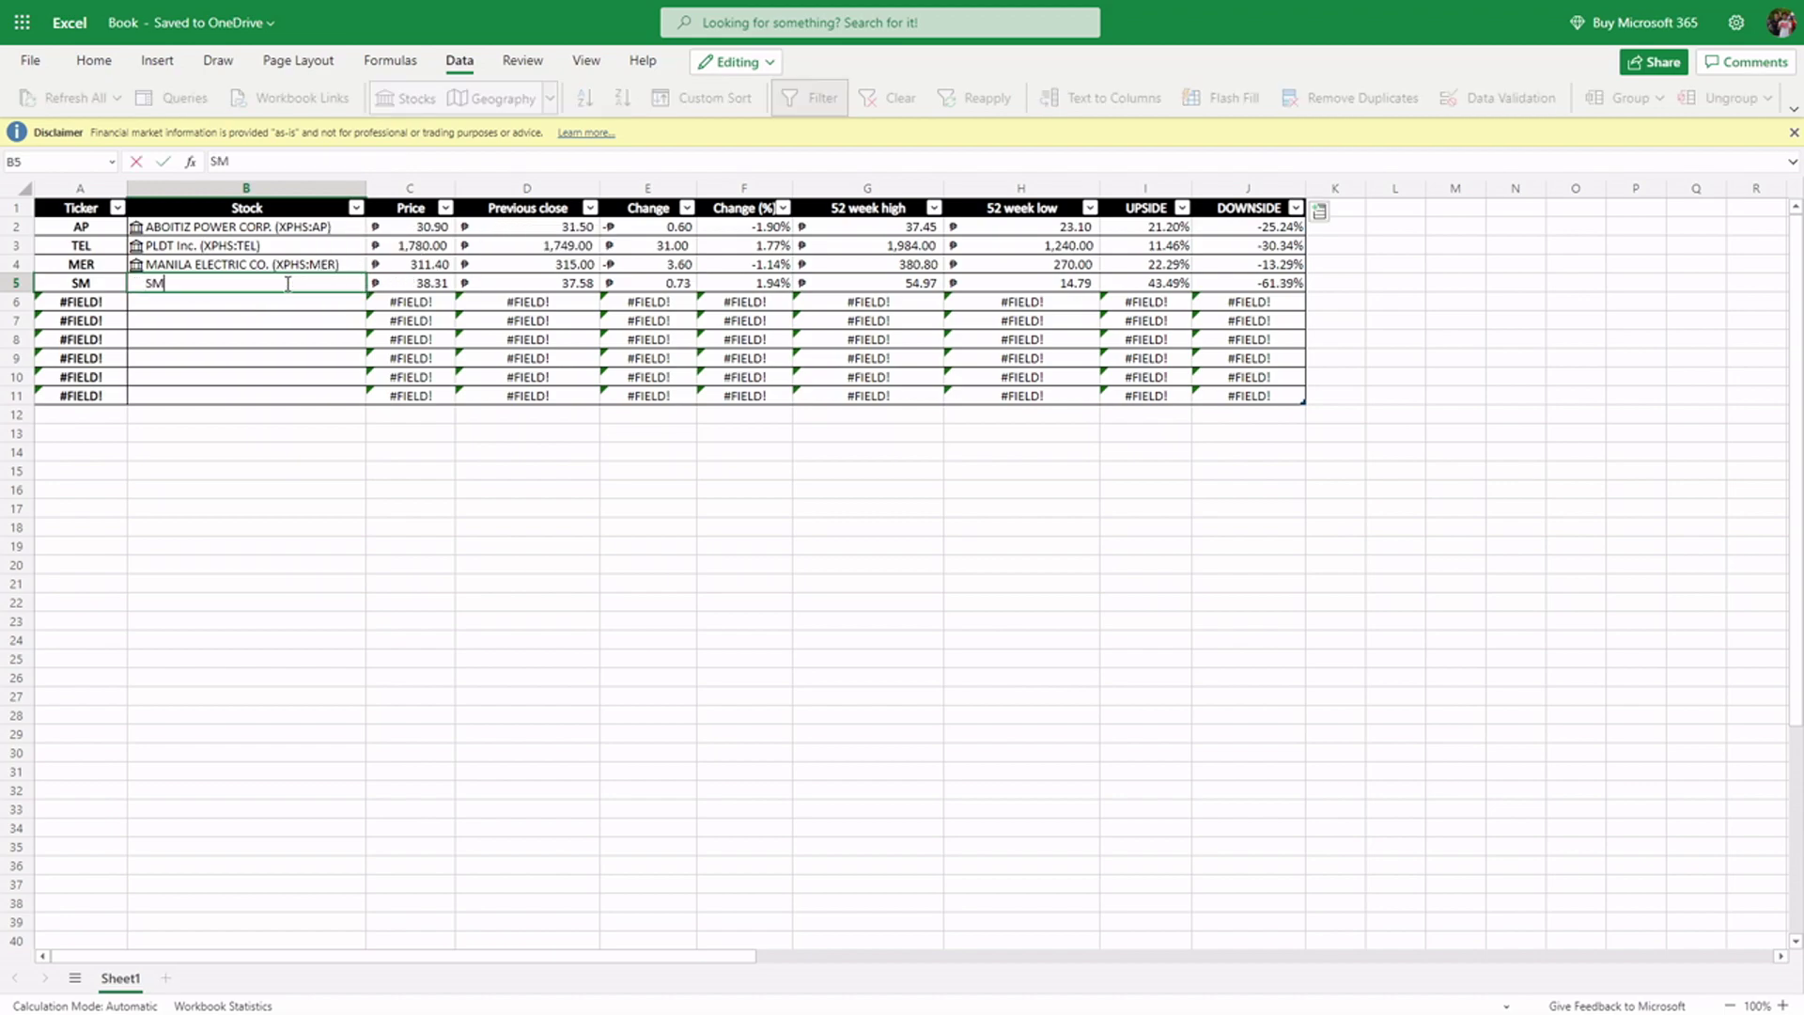
pyautogui.write(' Investment')
pyautogui.press('Return')
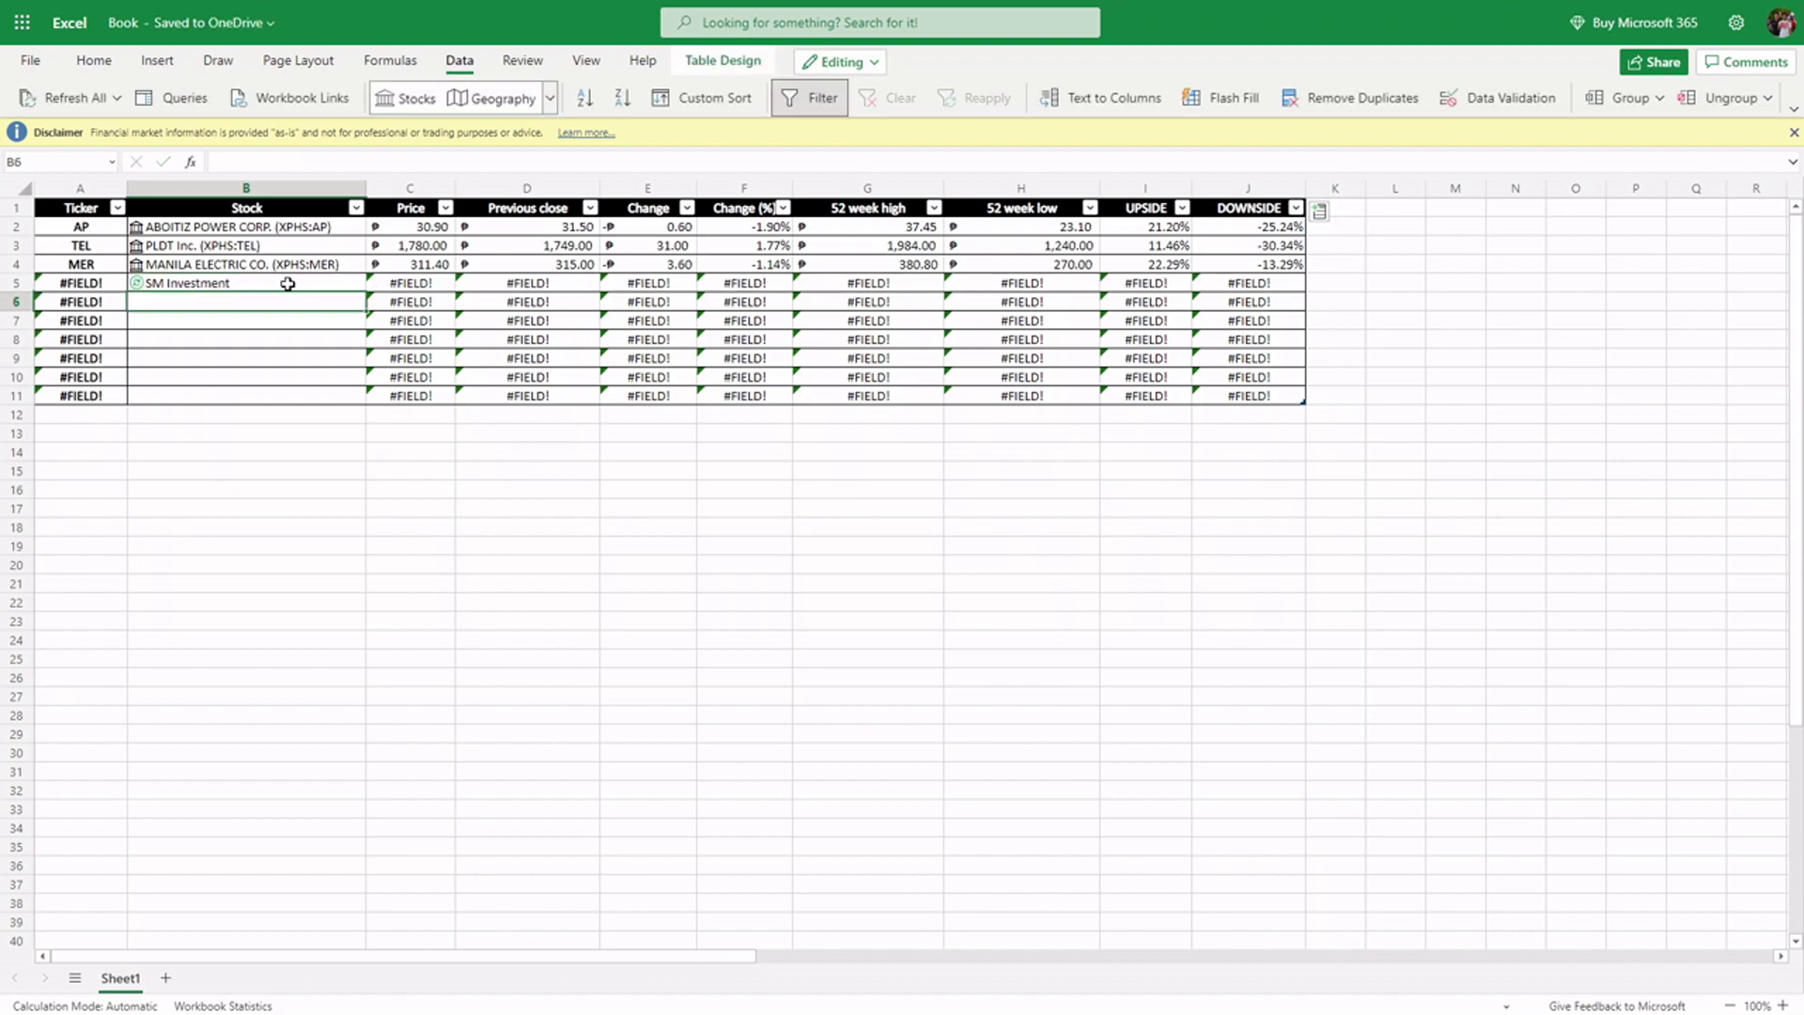
# - Match B5 to SM INVESTMENTS CORPORATION on the Philippine Stock Exchange by shortening the stock search to SM
pyautogui.click(295, 287)
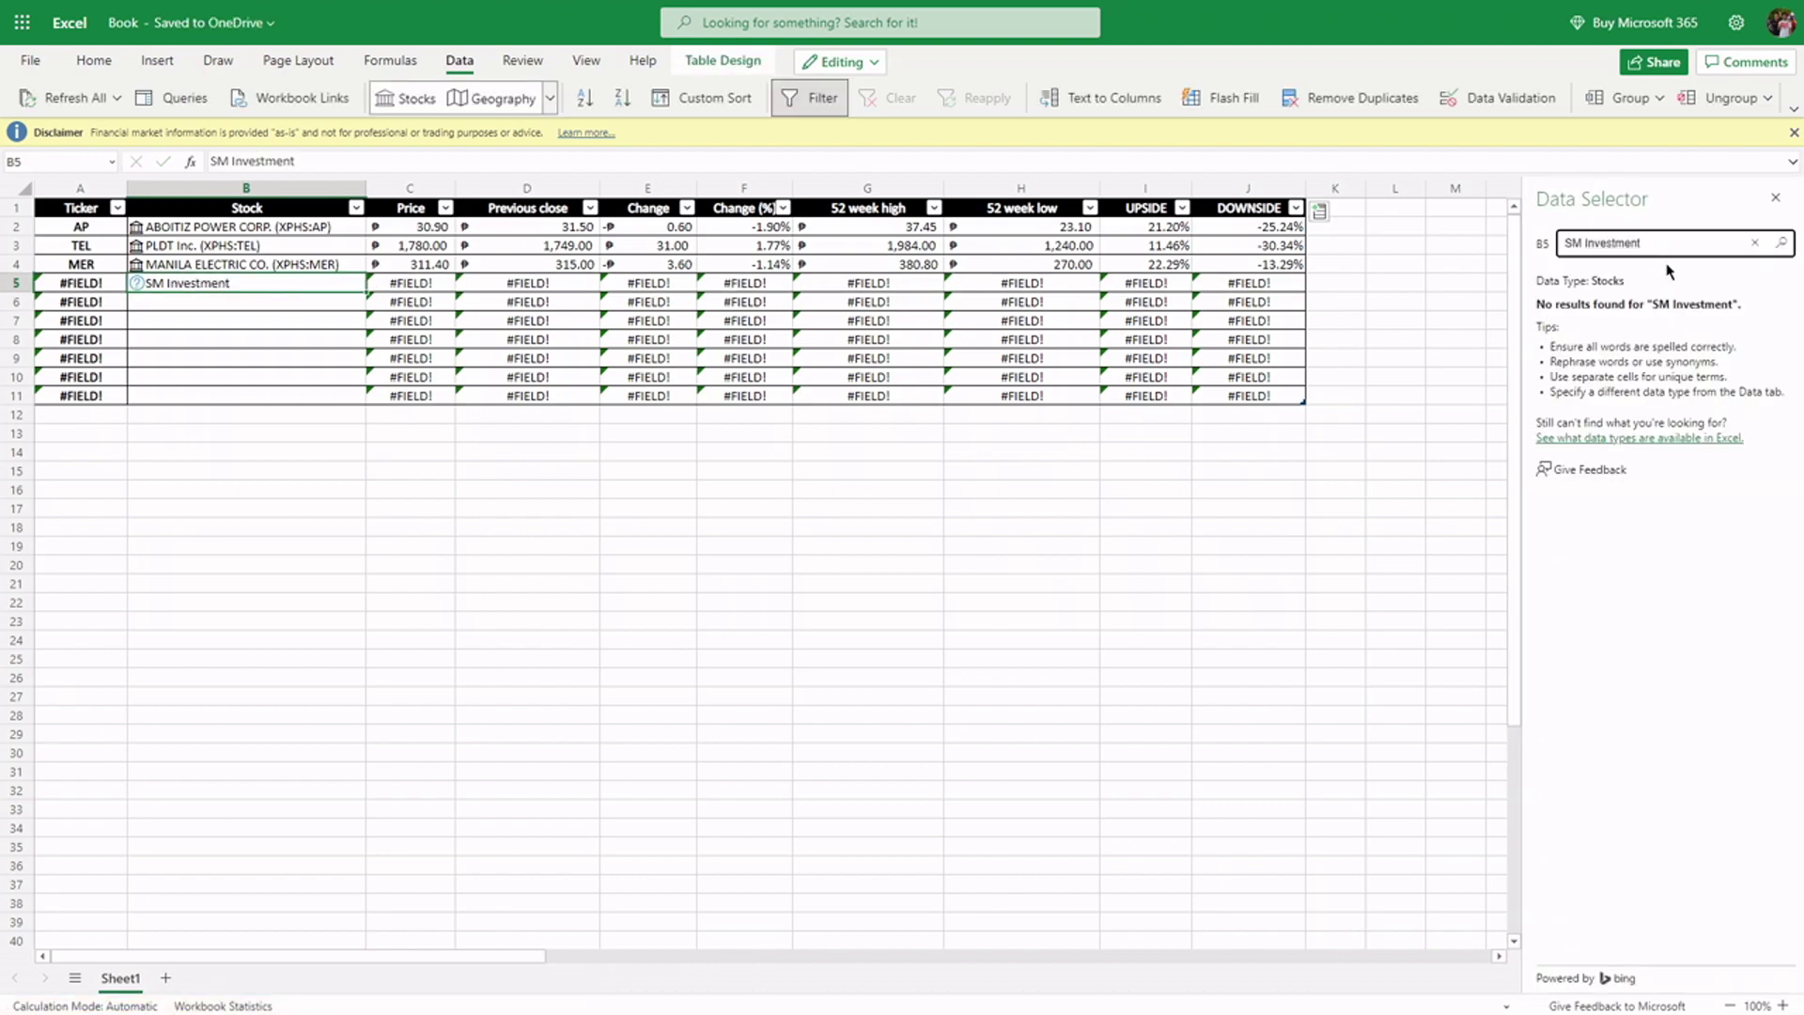
pyautogui.press('BackSpace')
pyautogui.press('BackSpace')
pyautogui.press('BackSpace')
pyautogui.press('BackSpace')
pyautogui.press('BackSpace')
pyautogui.press('BackSpace')
pyautogui.press('BackSpace')
pyautogui.press('BackSpace')
pyautogui.press('BackSpace')
pyautogui.press('BackSpace')
pyautogui.press('BackSpace')
pyautogui.click(1781, 247)
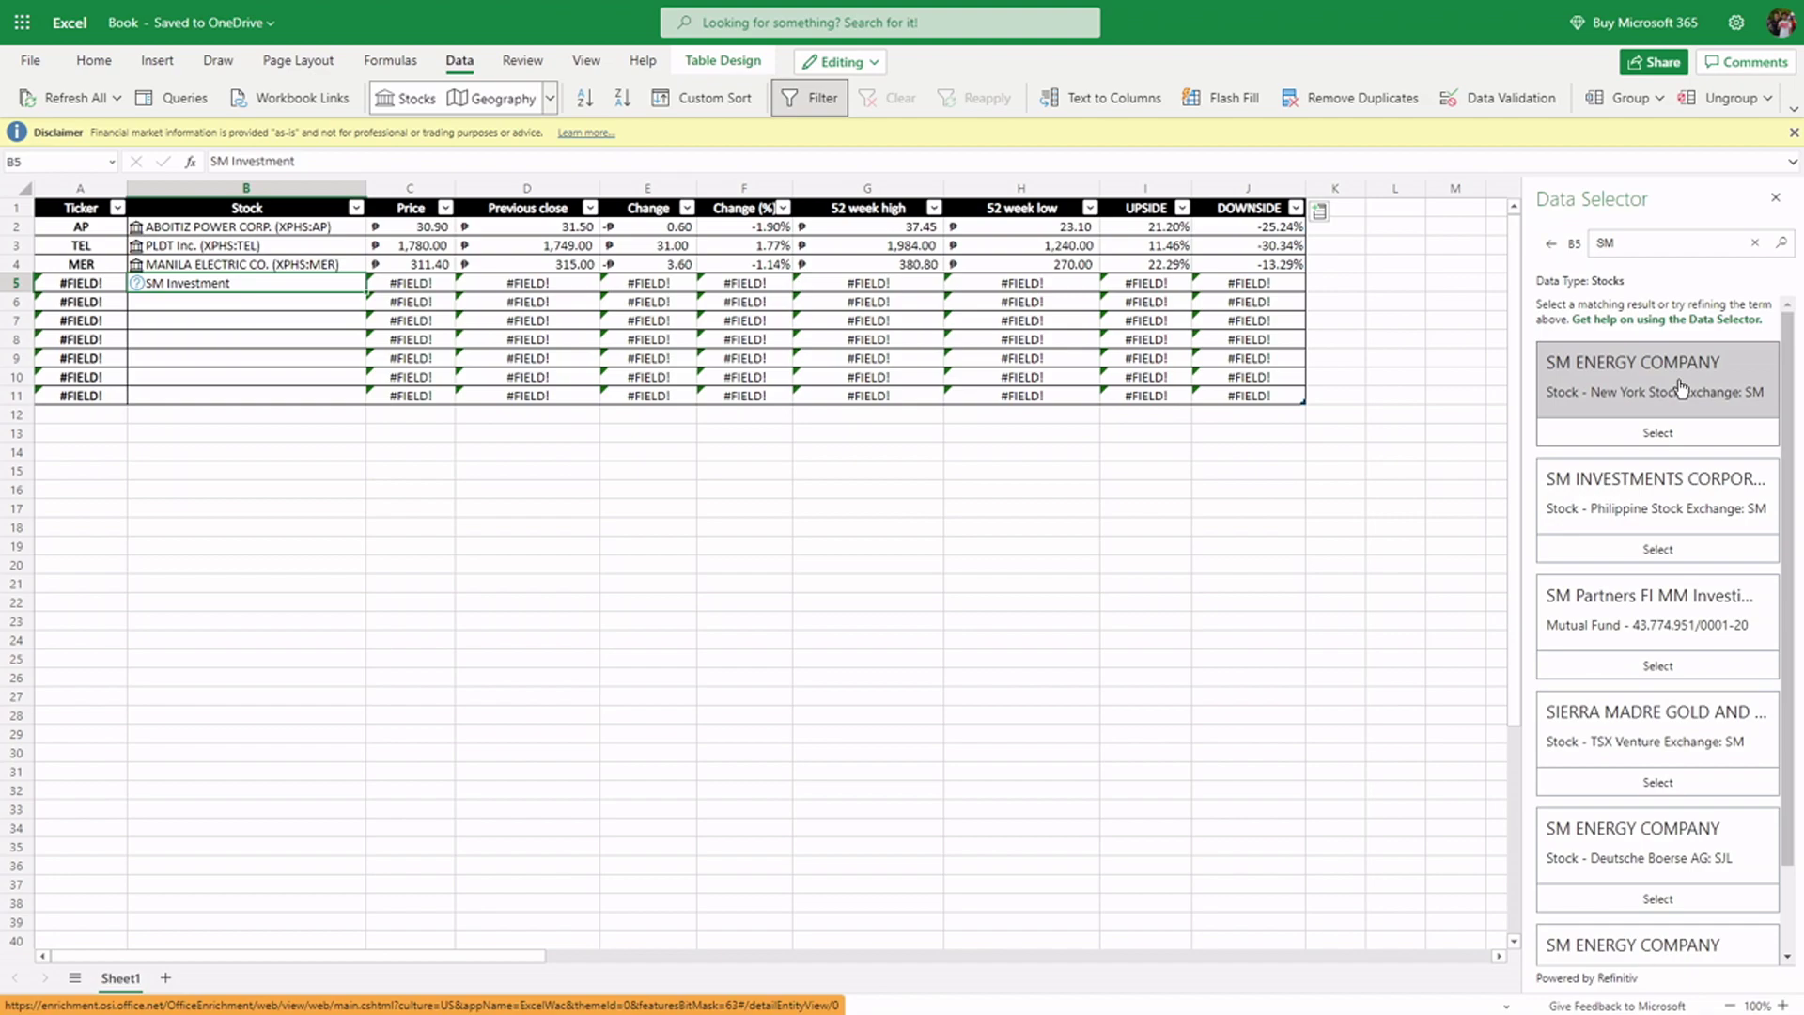
pyautogui.click(1706, 550)
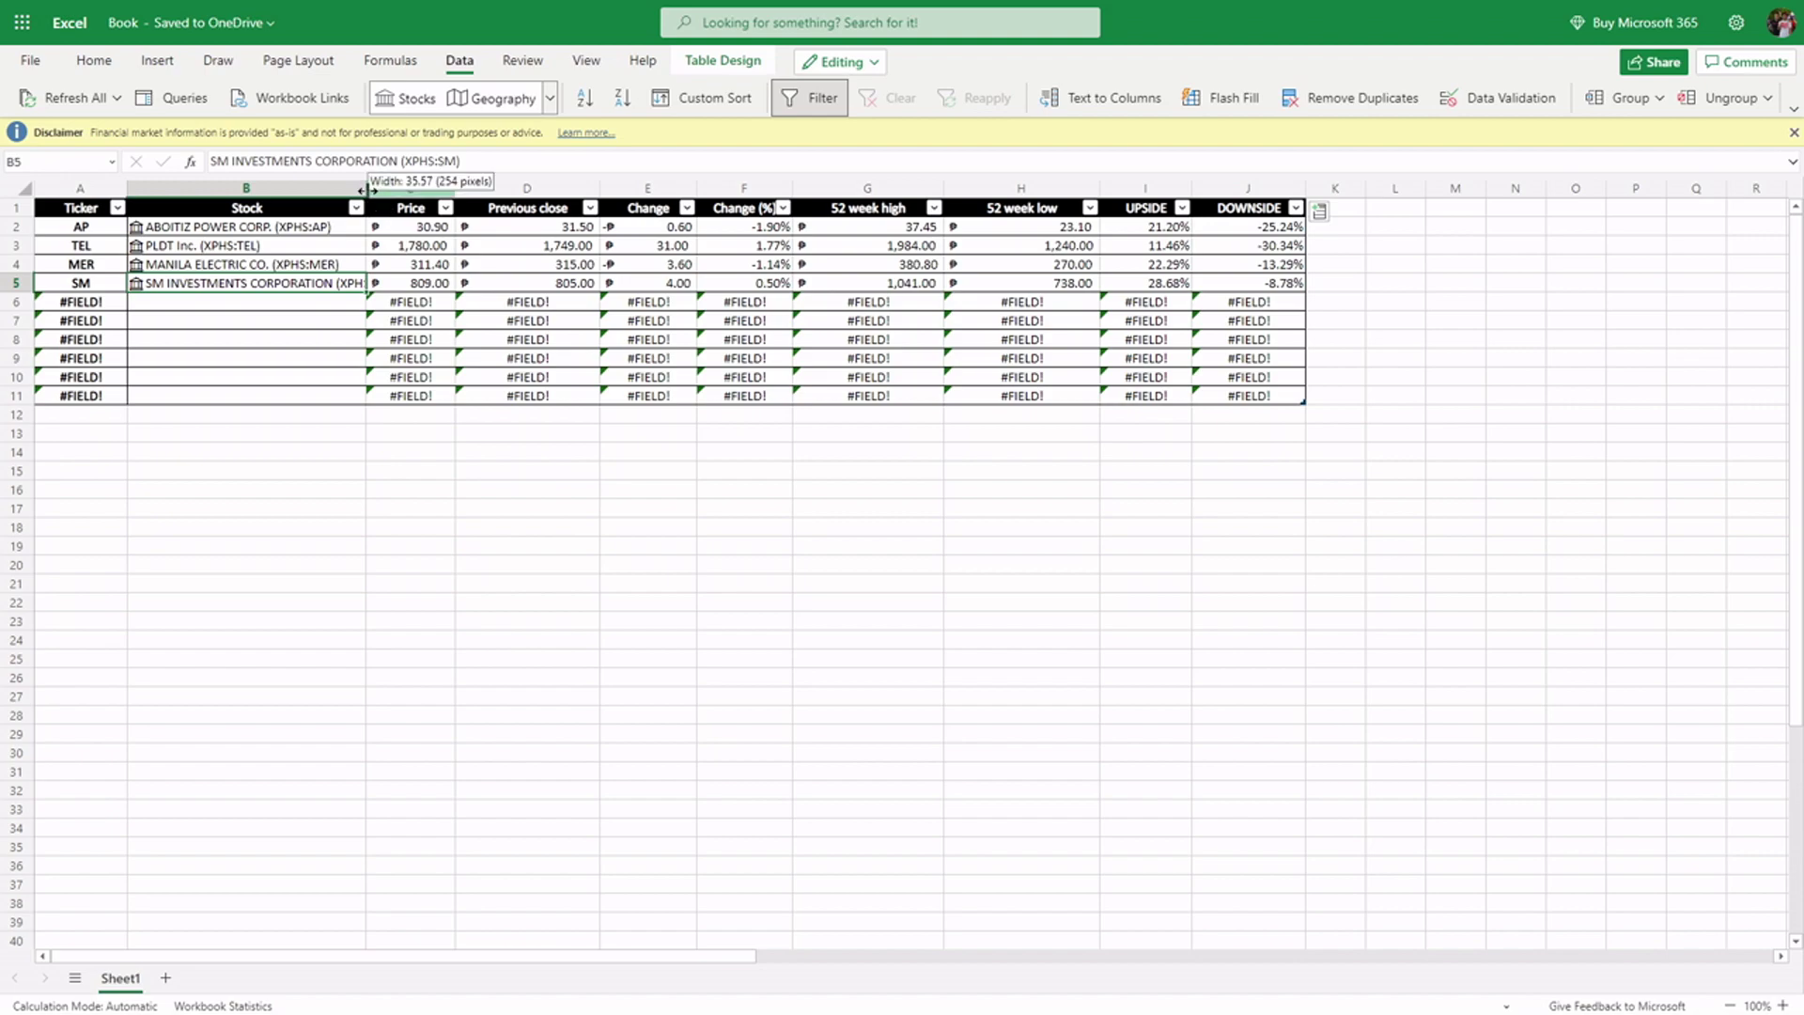
# - Fit the Stock column's width to its contents and enter SMPH as the next stock in B6
pyautogui.doubleClick(368, 190)
pyautogui.click(301, 303)
pyautogui.write('SMPH')
pyautogui.hotkey('ctrl', 'Return')
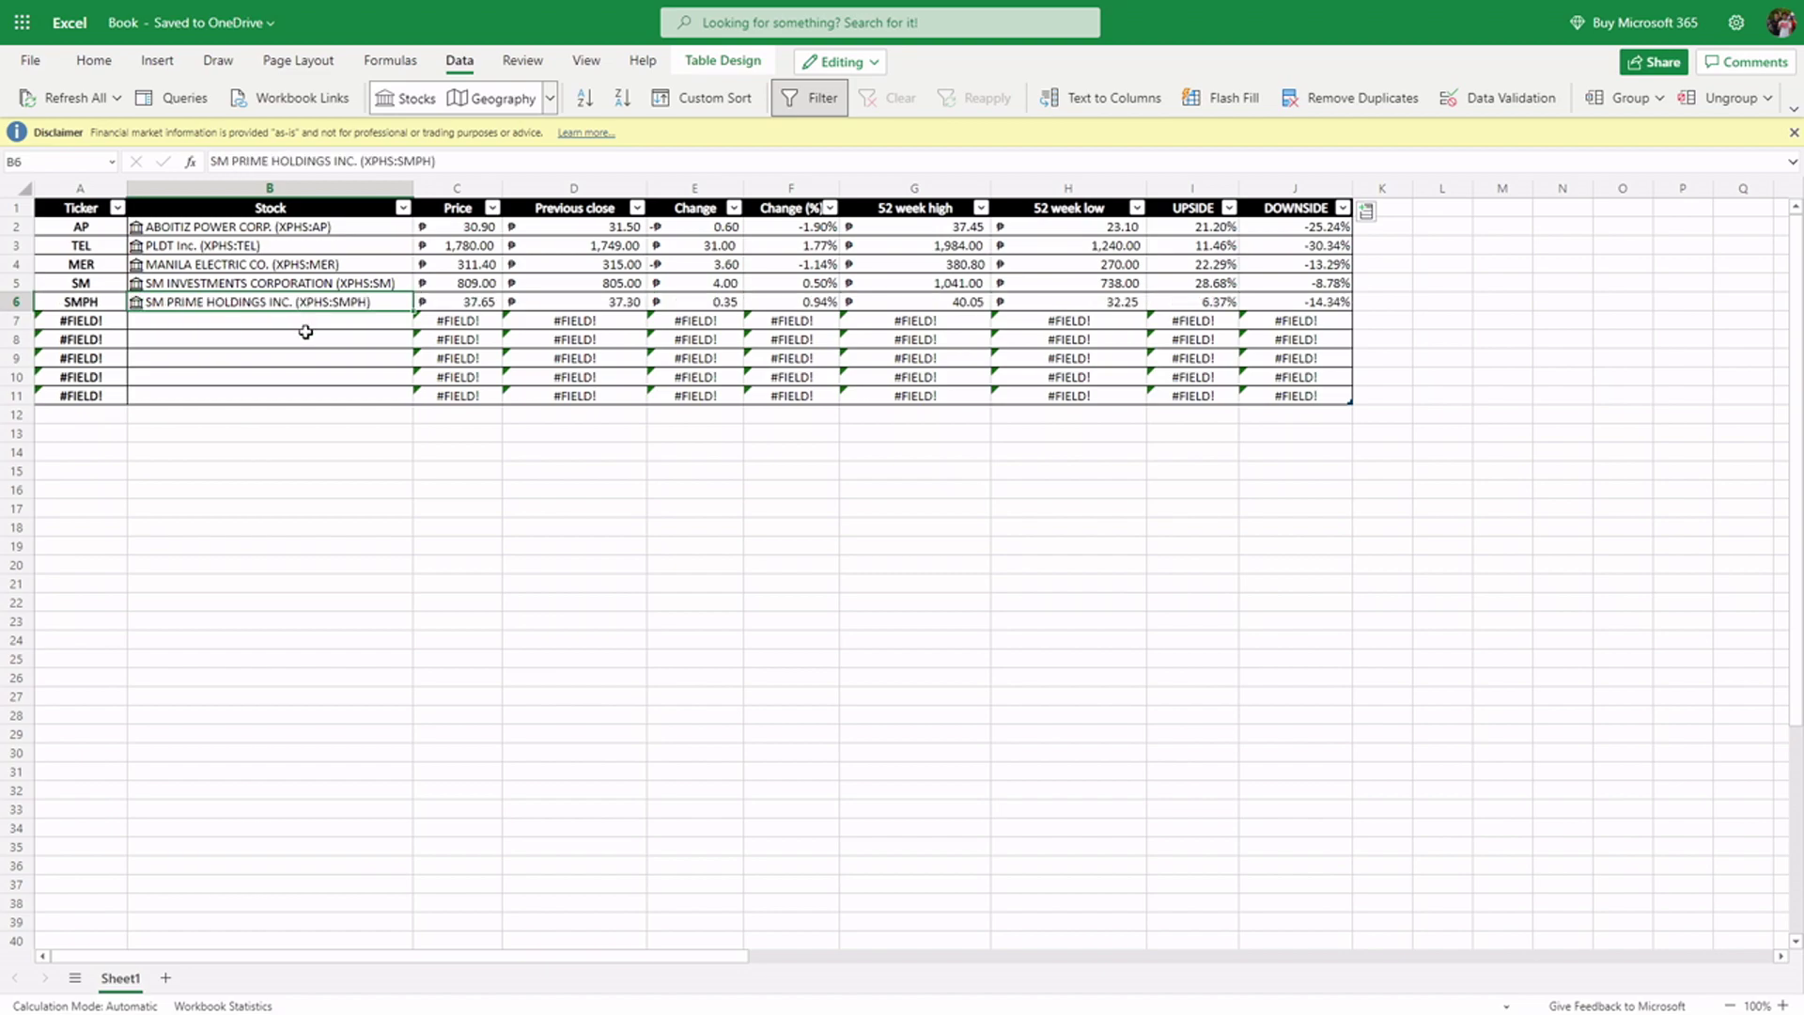
# - Enter SCC in B7 and EMP in B8, and match B7 to Semirara Mining and Power Corporation on the Philippine Stock Exchange
pyautogui.click(309, 325)
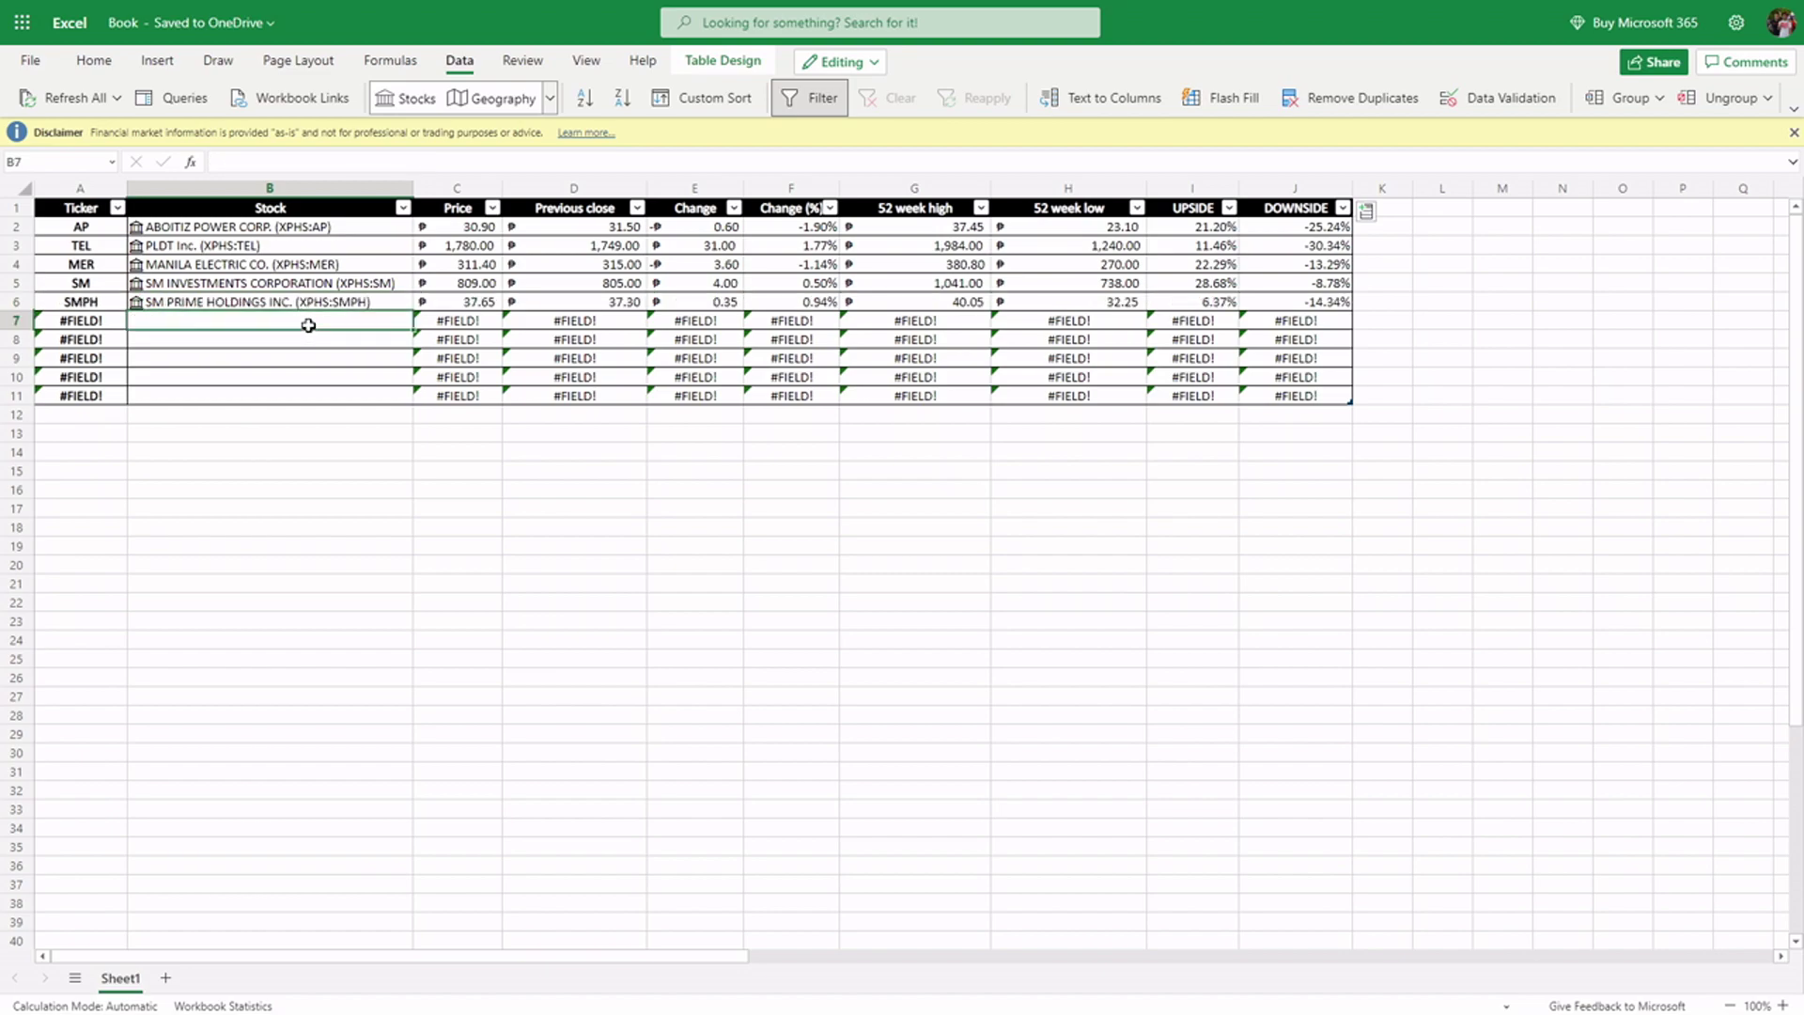
pyautogui.write('SCC')
pyautogui.press('Return')
pyautogui.write('EMP')
pyautogui.press('Return')
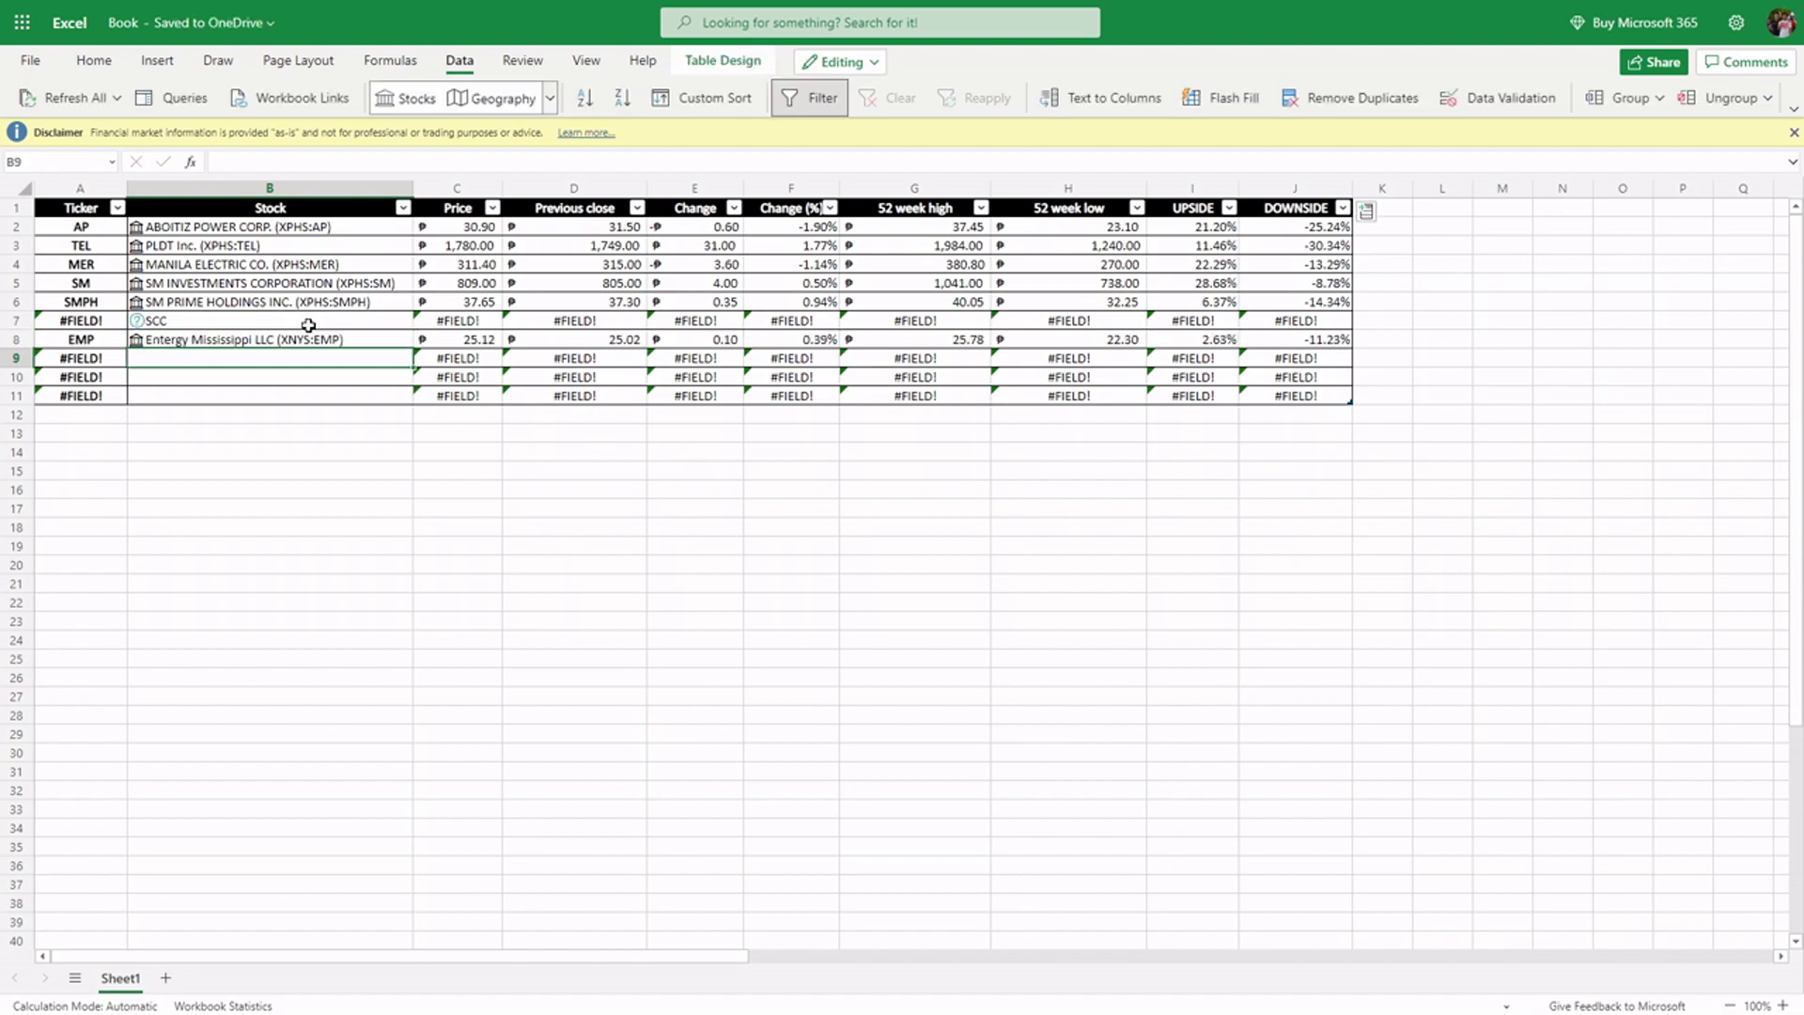
pyautogui.press('Up')
pyautogui.click(308, 325)
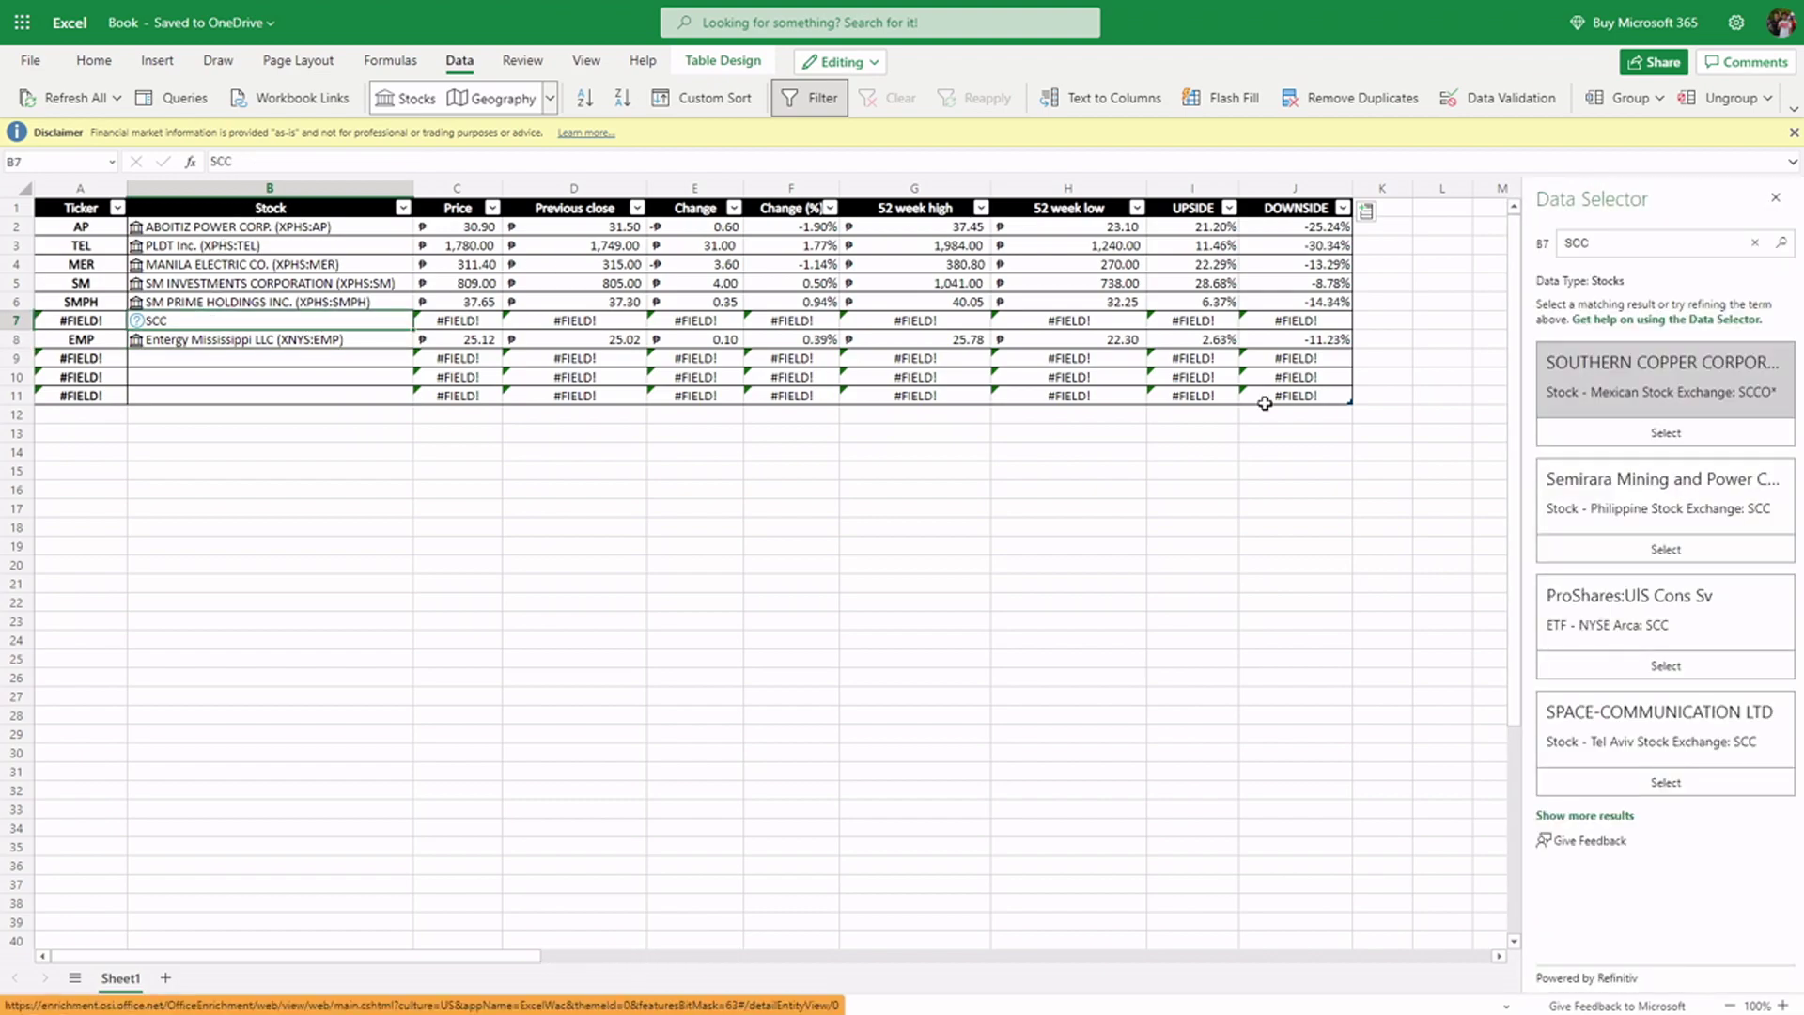
pyautogui.click(1732, 550)
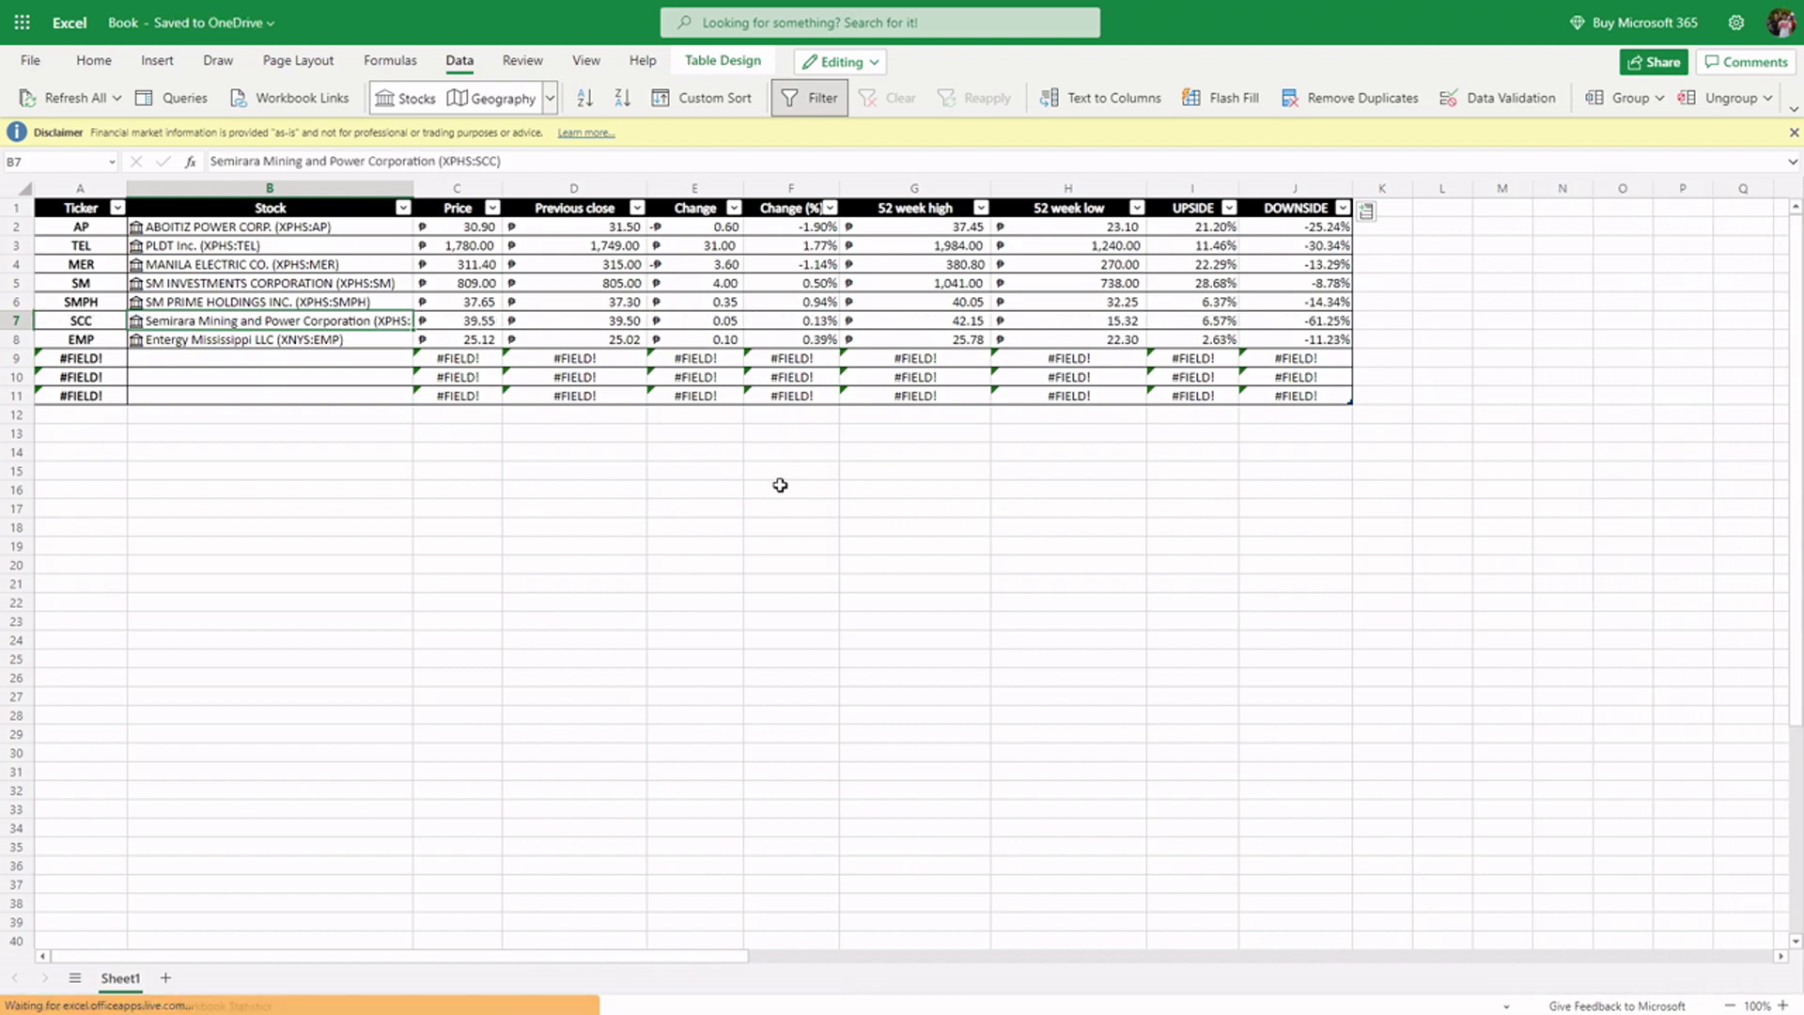
# - Replace the stock in B8 with Emperador and fit the Stock column's width to its contents
pyautogui.click(273, 341)
pyautogui.doubleClick(273, 341)
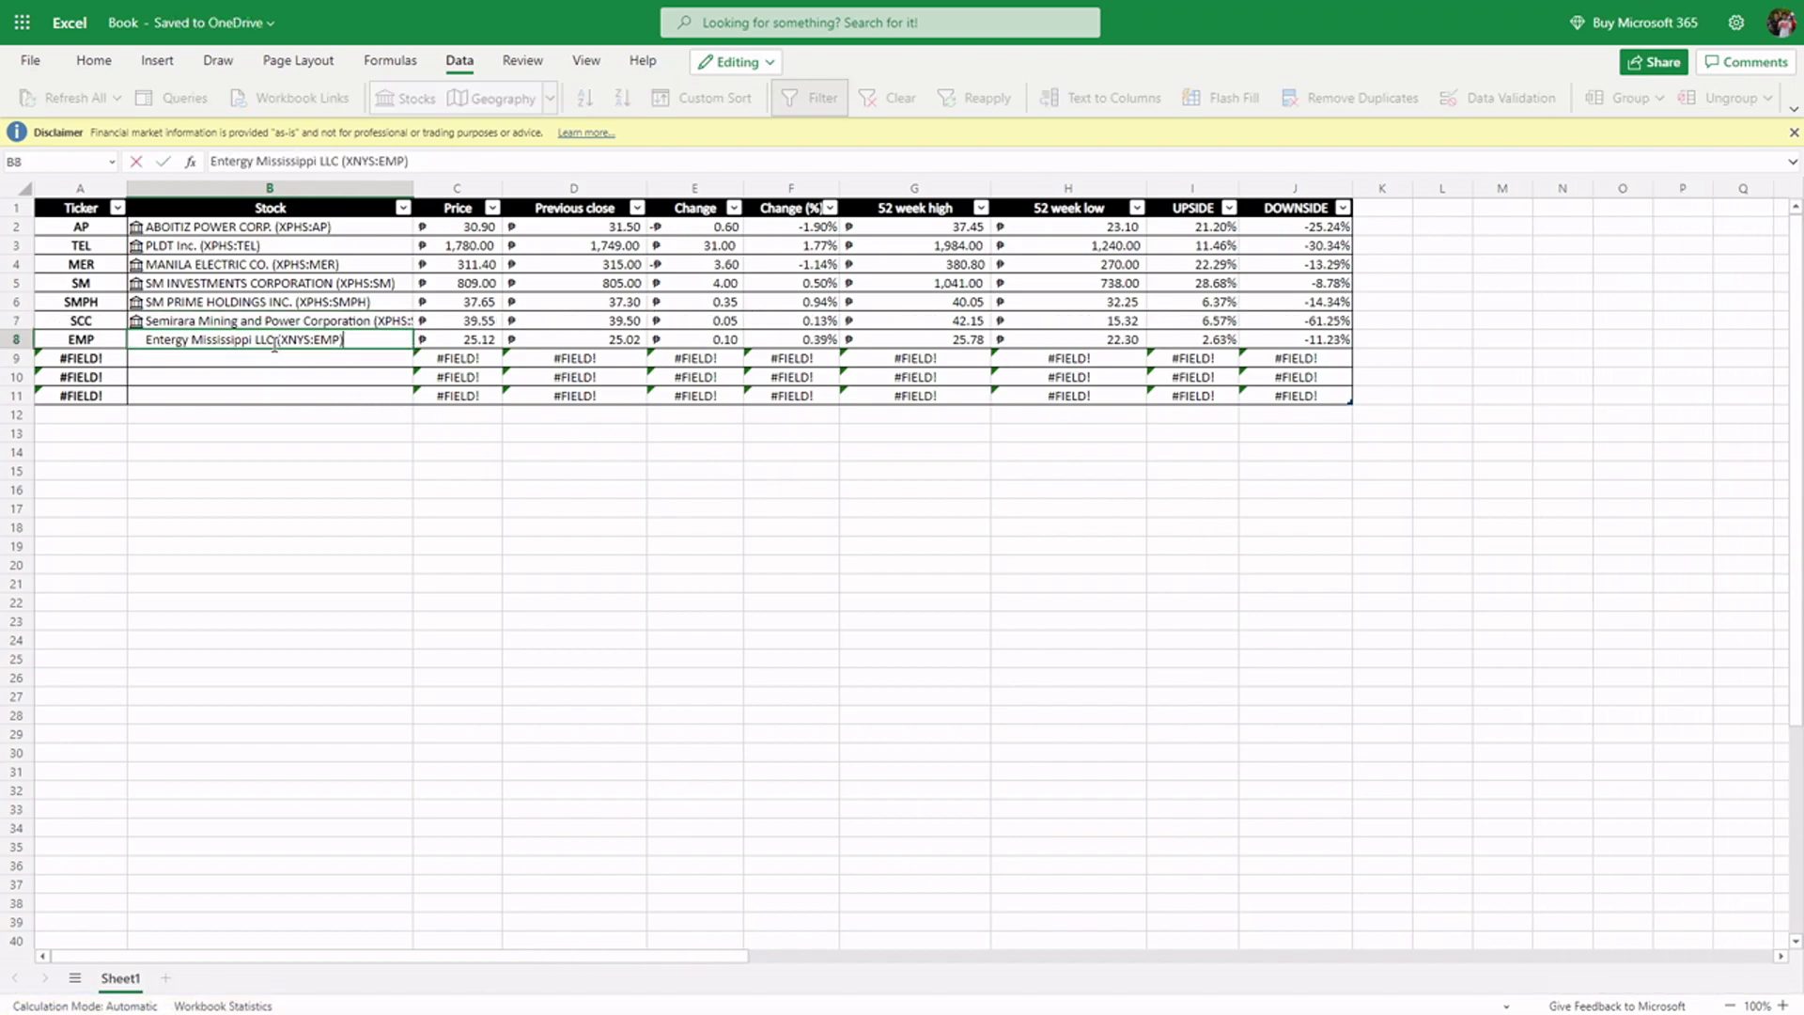
pyautogui.write('Emperador')
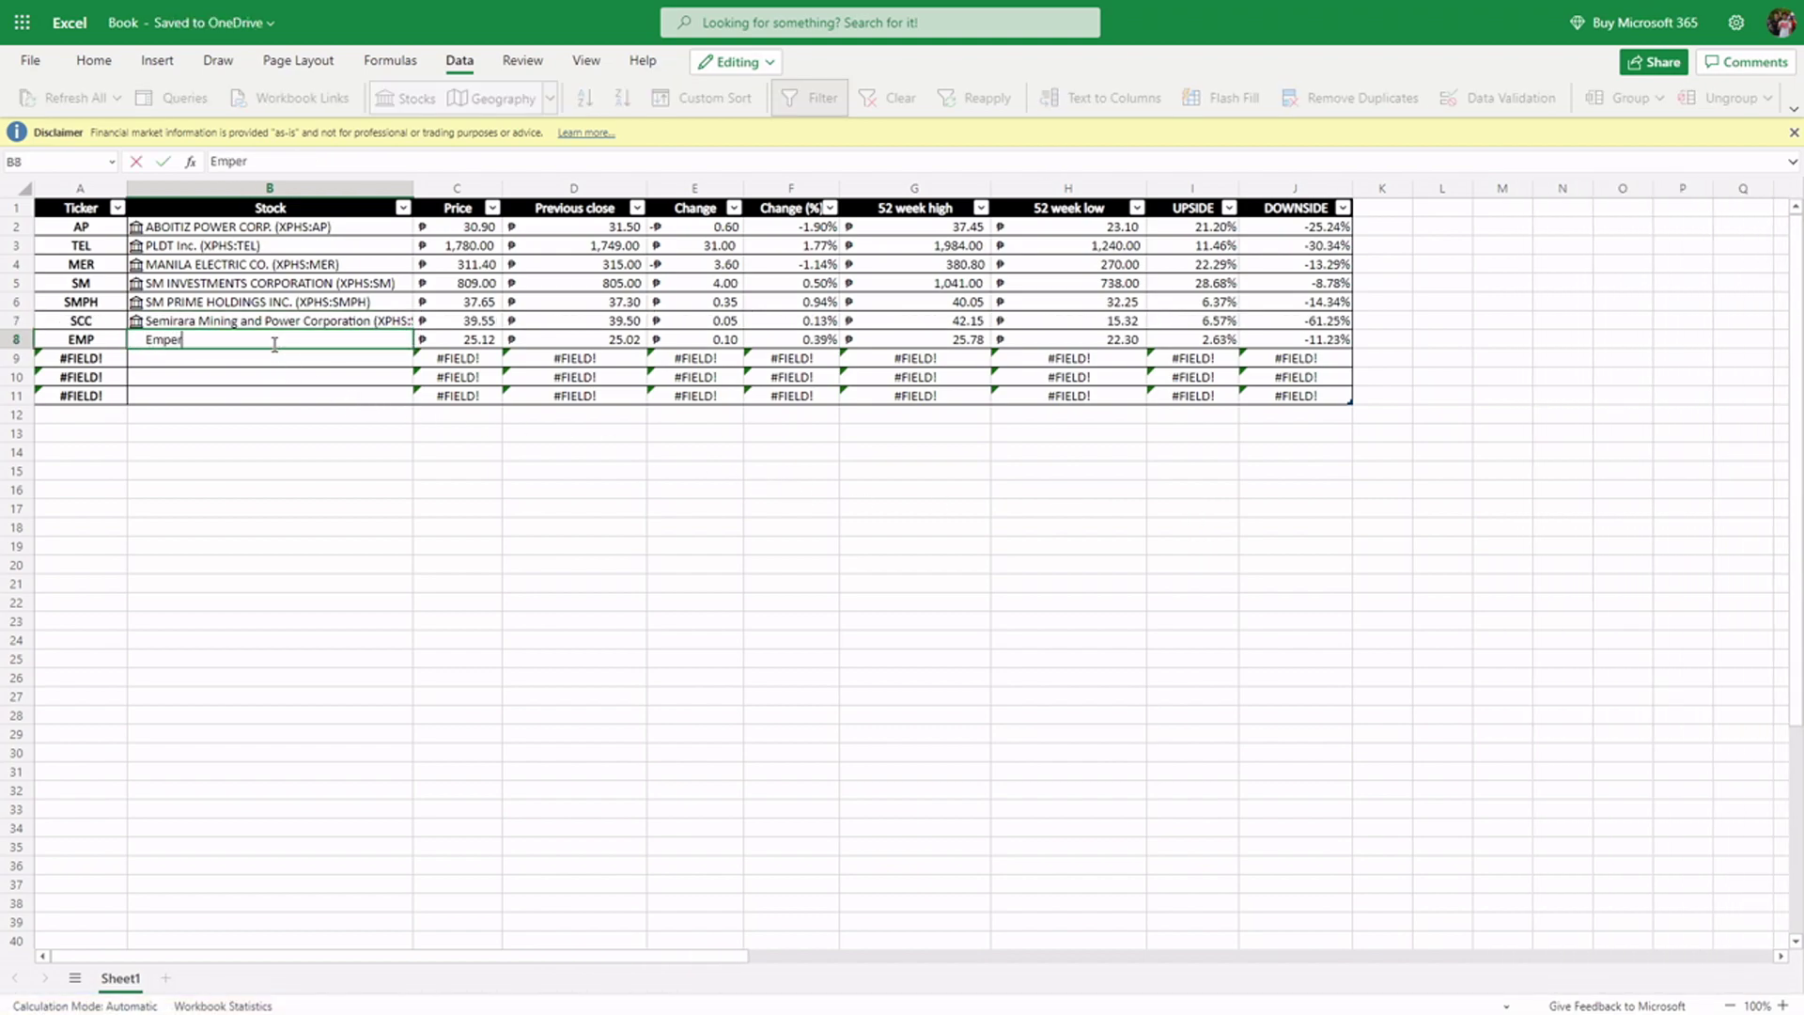
pyautogui.press('Return')
pyautogui.click(275, 343)
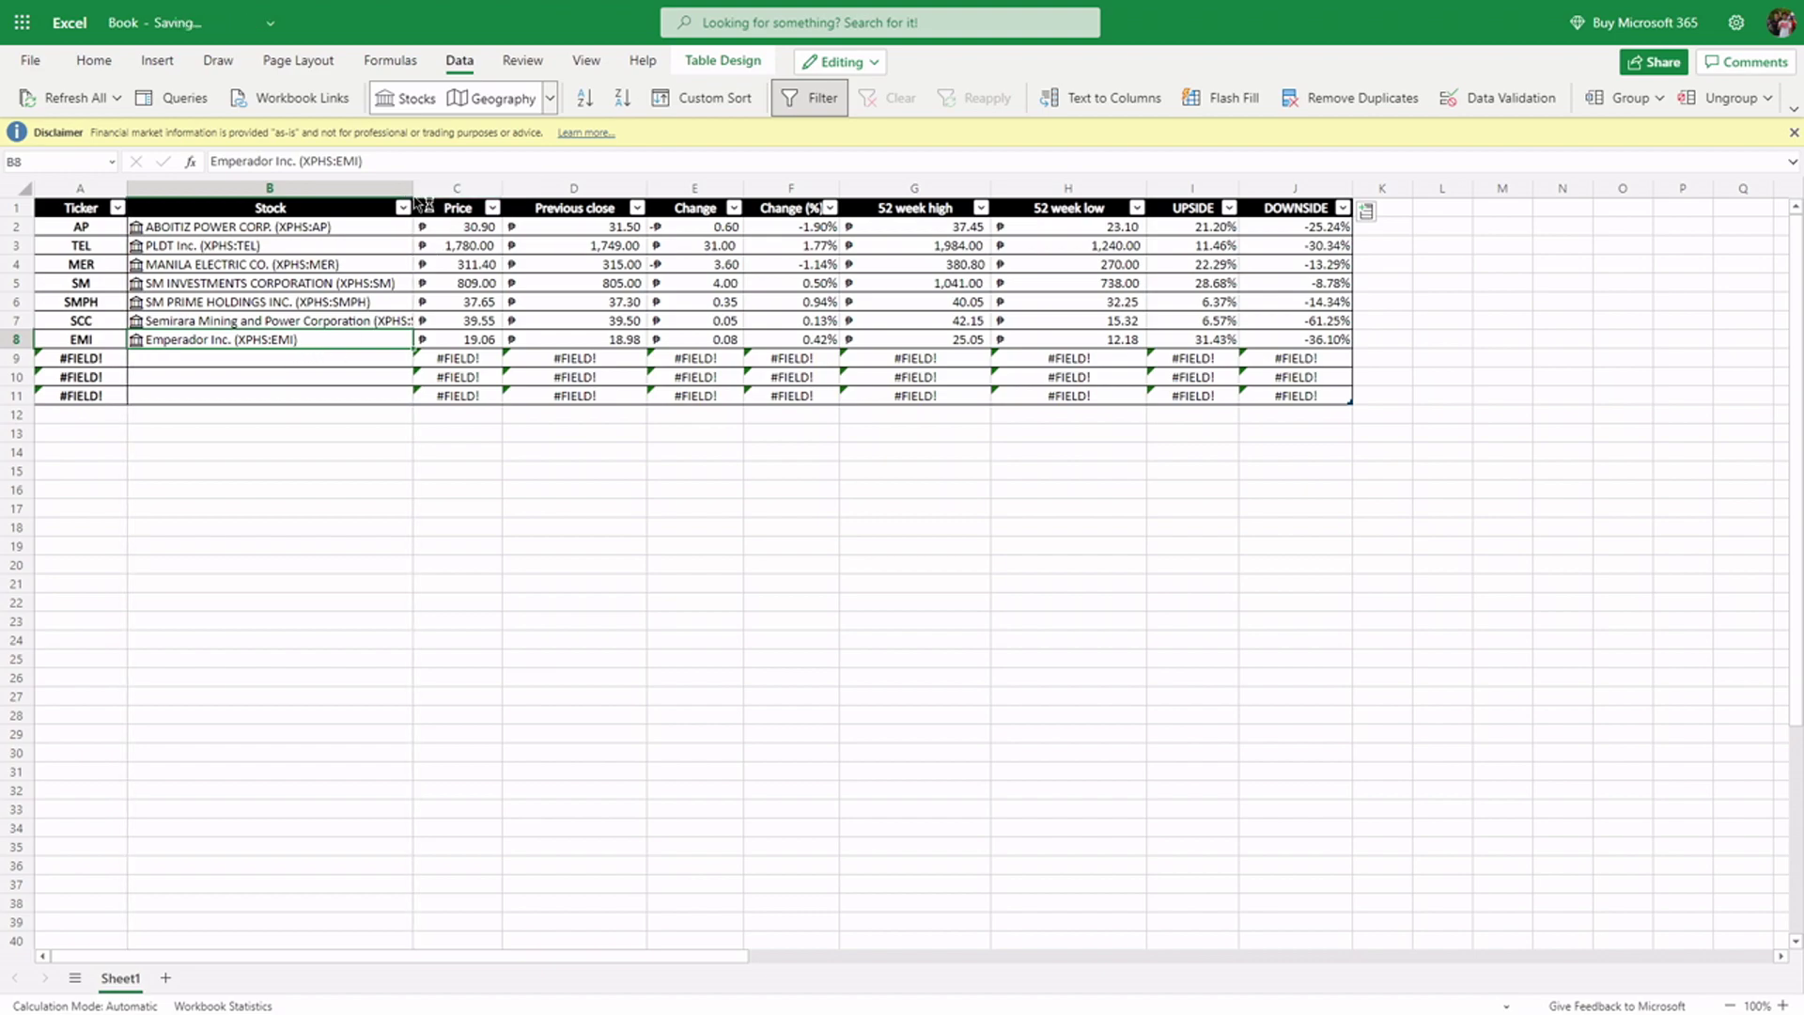
pyautogui.doubleClick(414, 190)
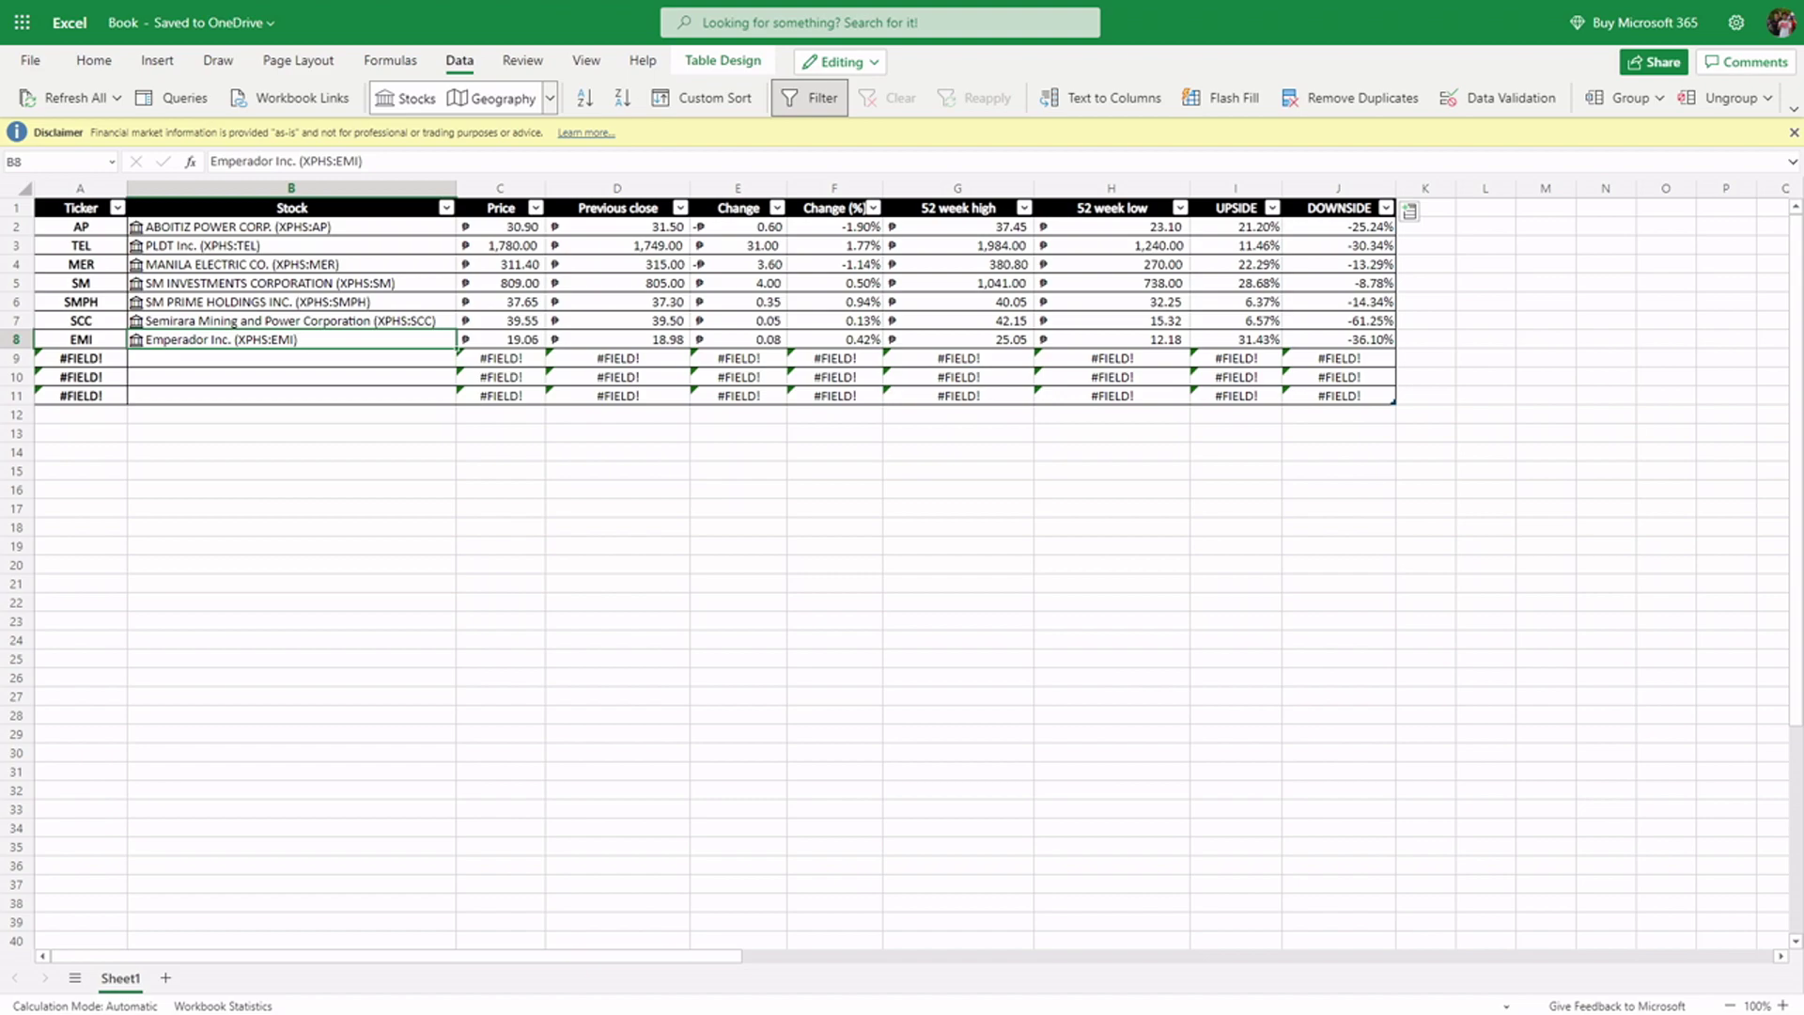
# - Enter GMA7 in B9 and DMC in B10 as the next two stocks
pyautogui.click(203, 364)
pyautogui.write('GMA')
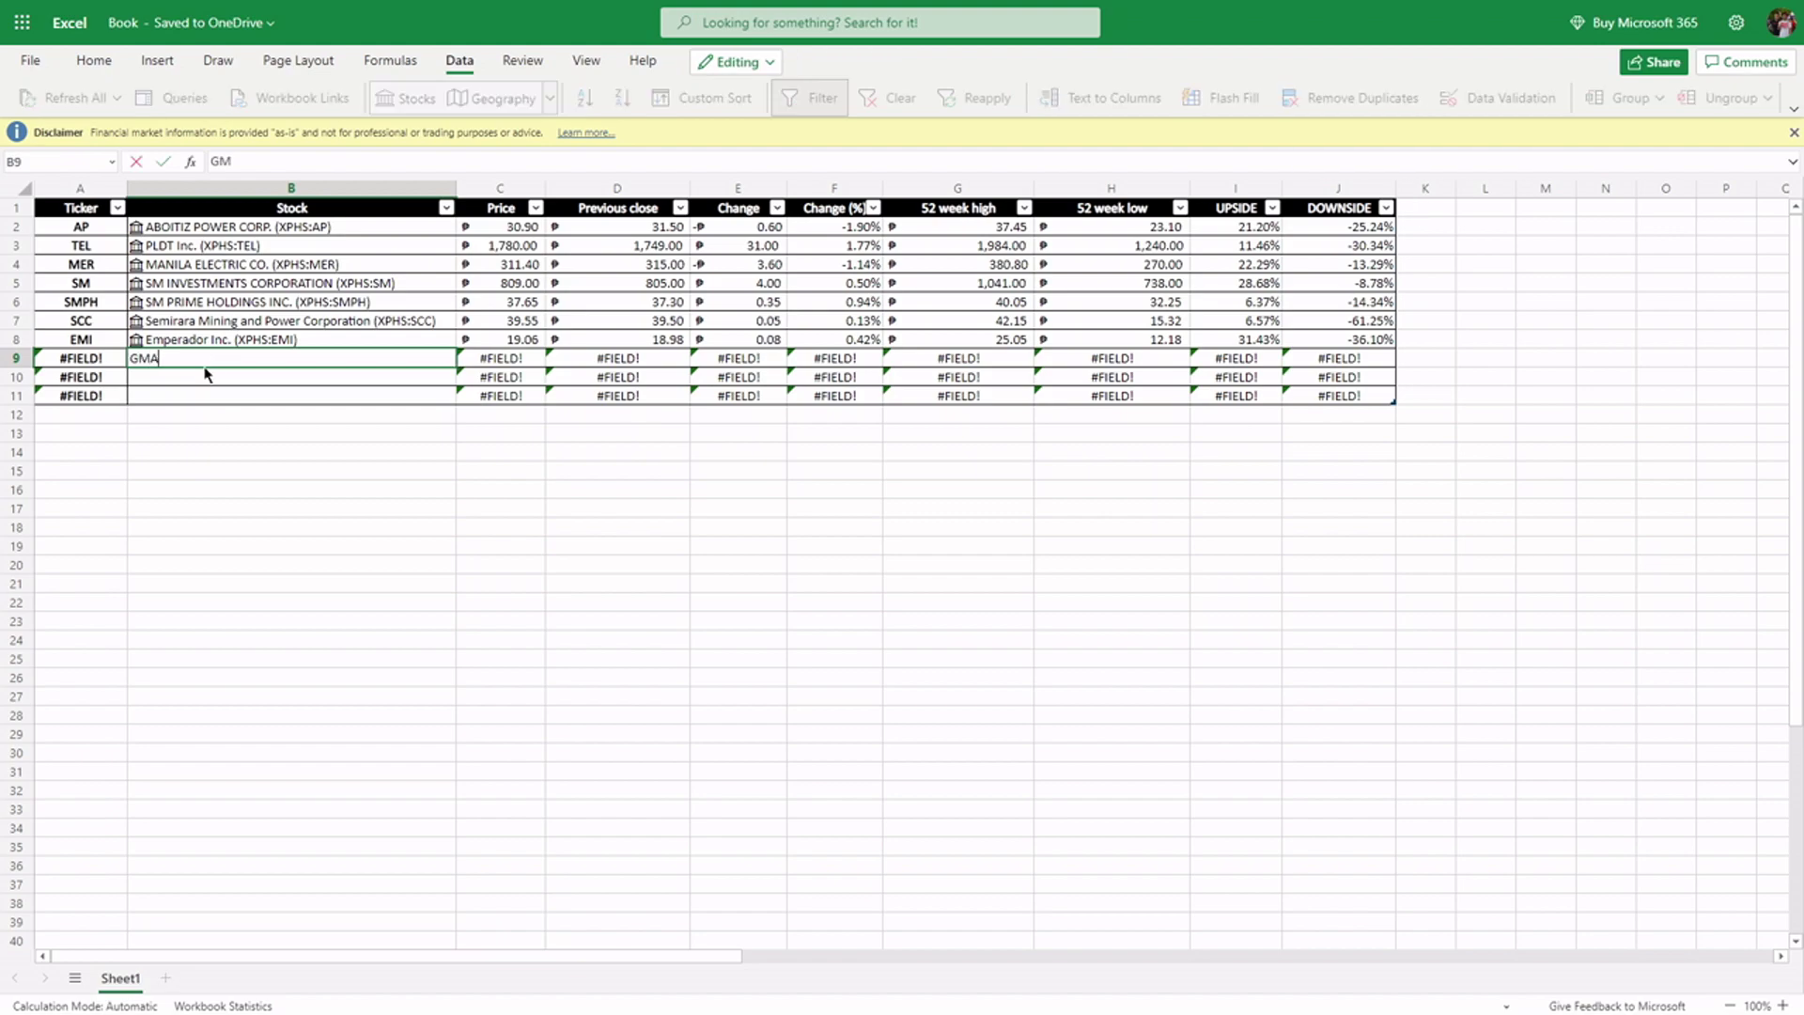
pyautogui.write('7')
pyautogui.press('Return')
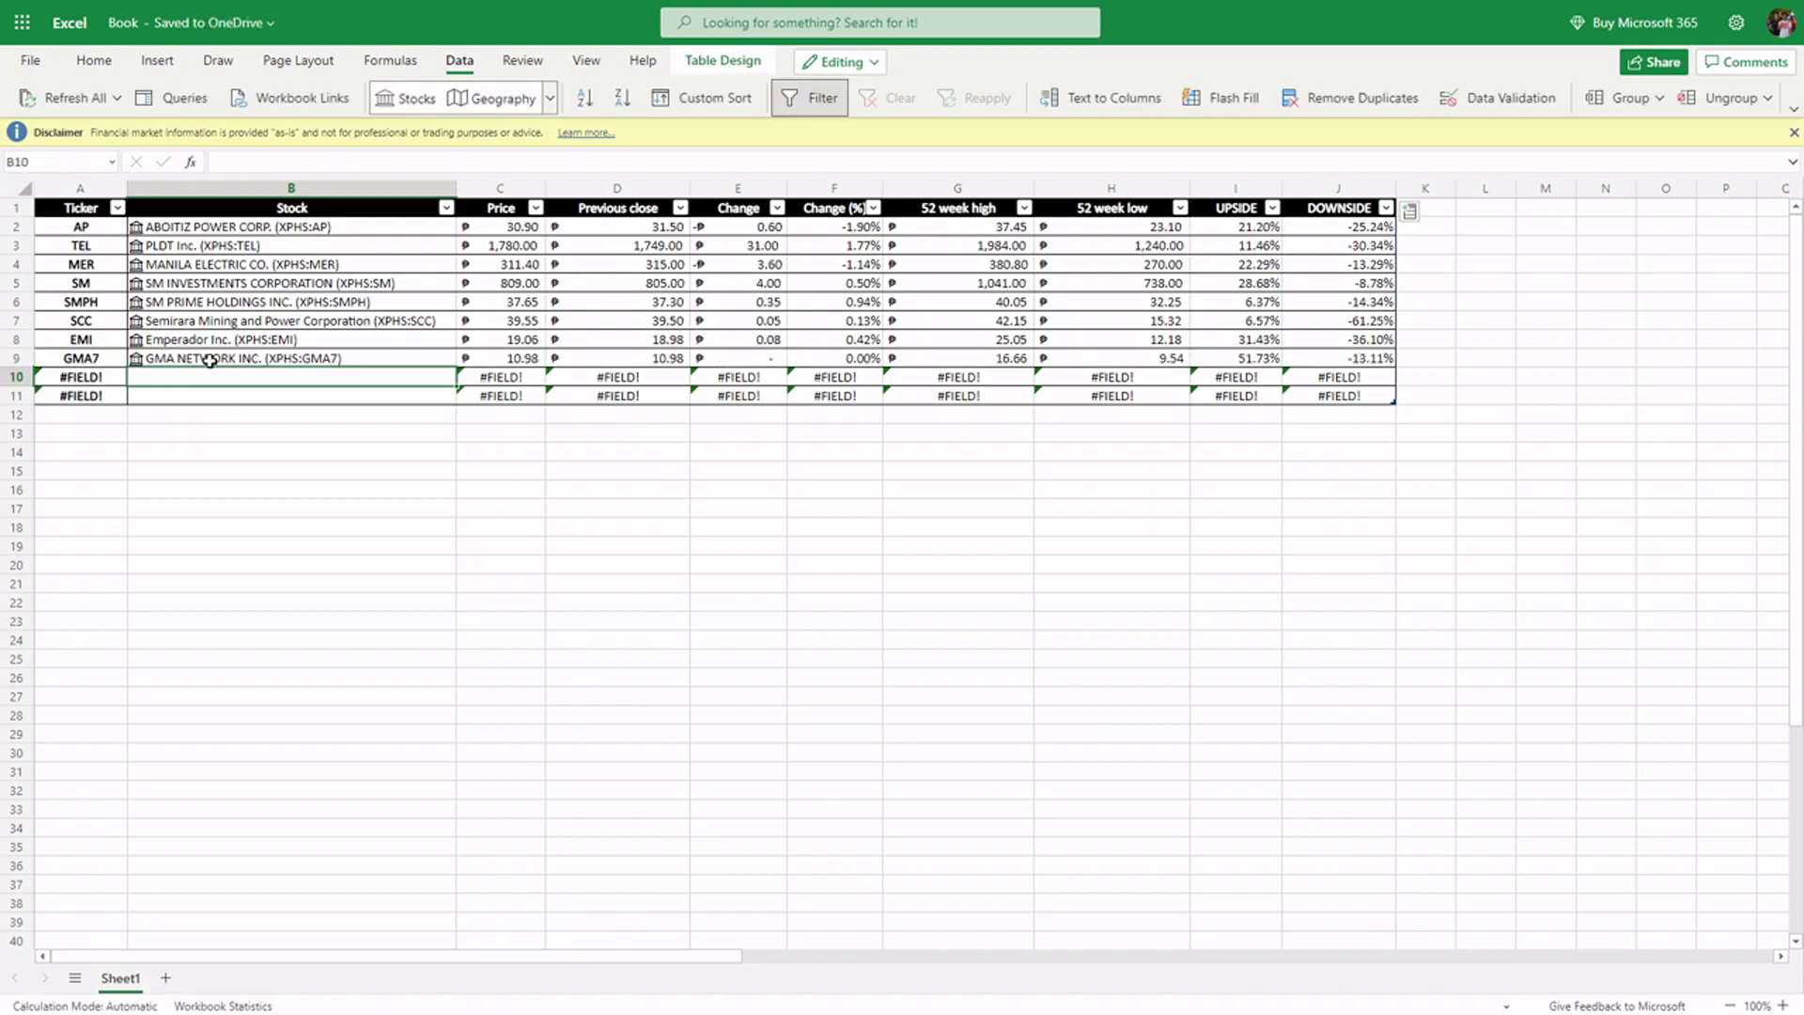
pyautogui.click(219, 358)
pyautogui.click(221, 381)
pyautogui.write('DMC')
pyautogui.press('Return')
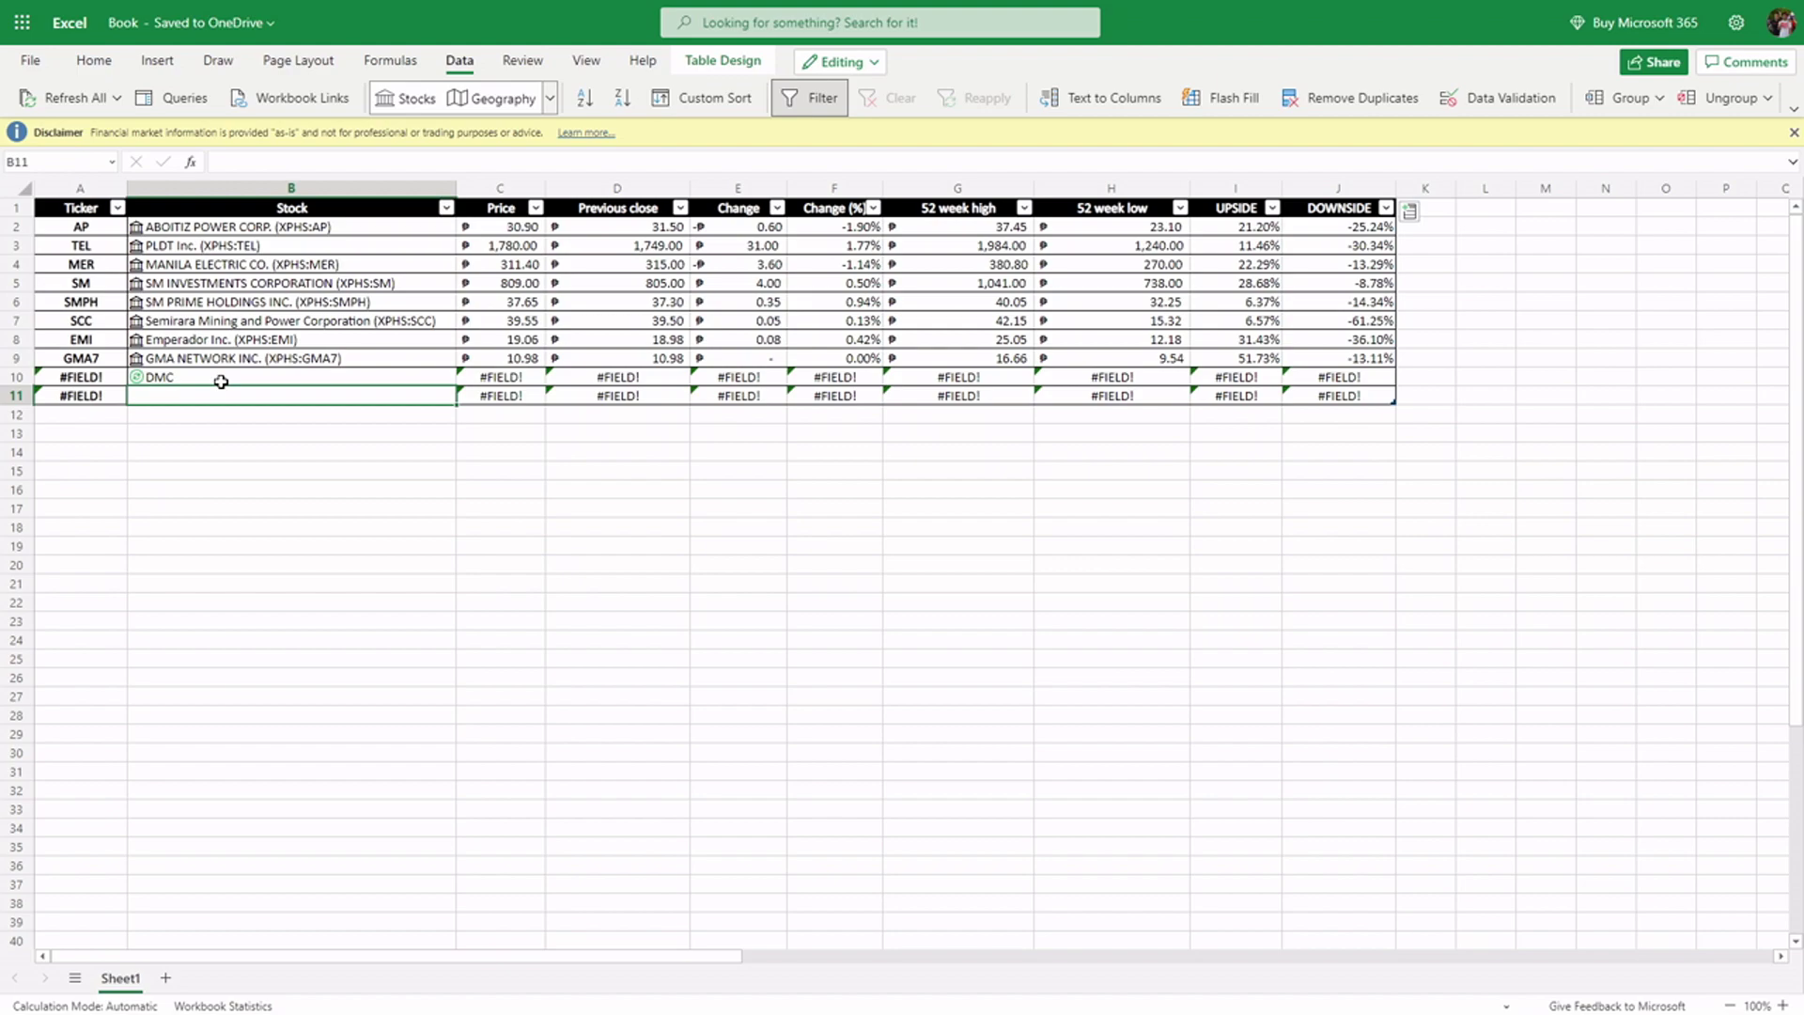
# - Enter SMC in B11 and match it to SAN MIGUEL CORPORATION on the Philippine Stock Exchange
pyautogui.write('S')
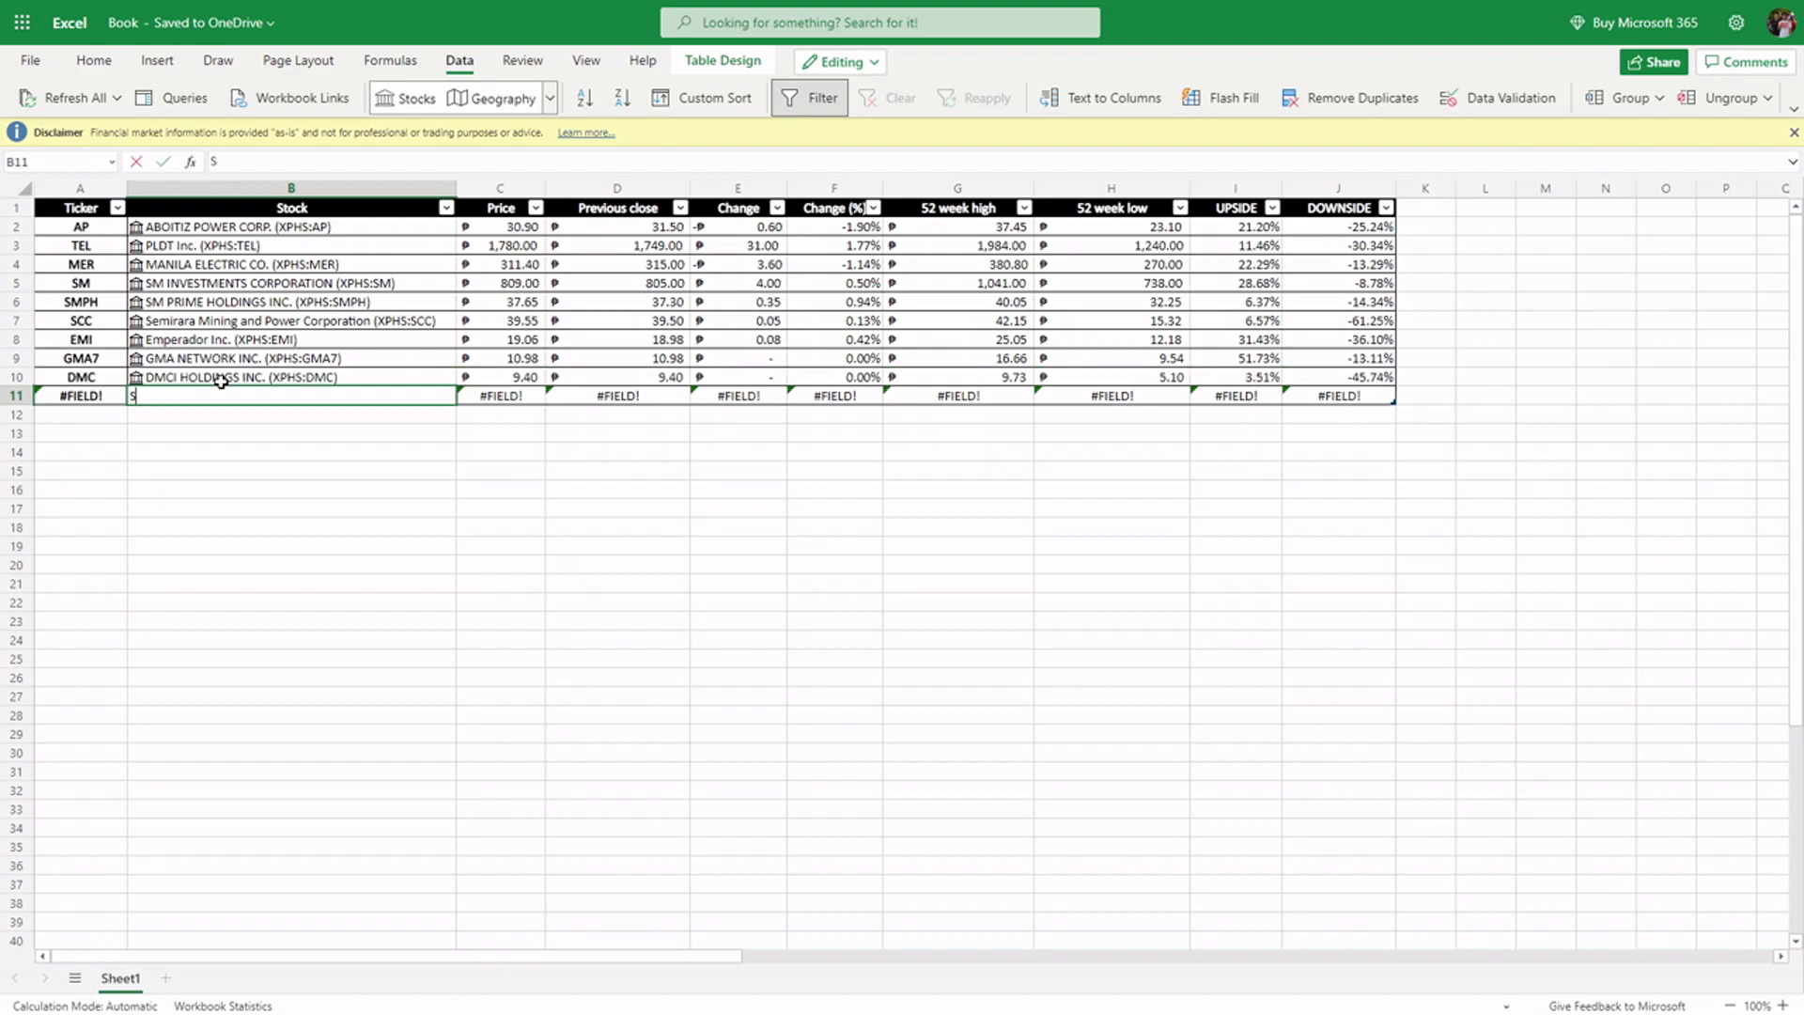
pyautogui.write('MC')
pyautogui.press('Return')
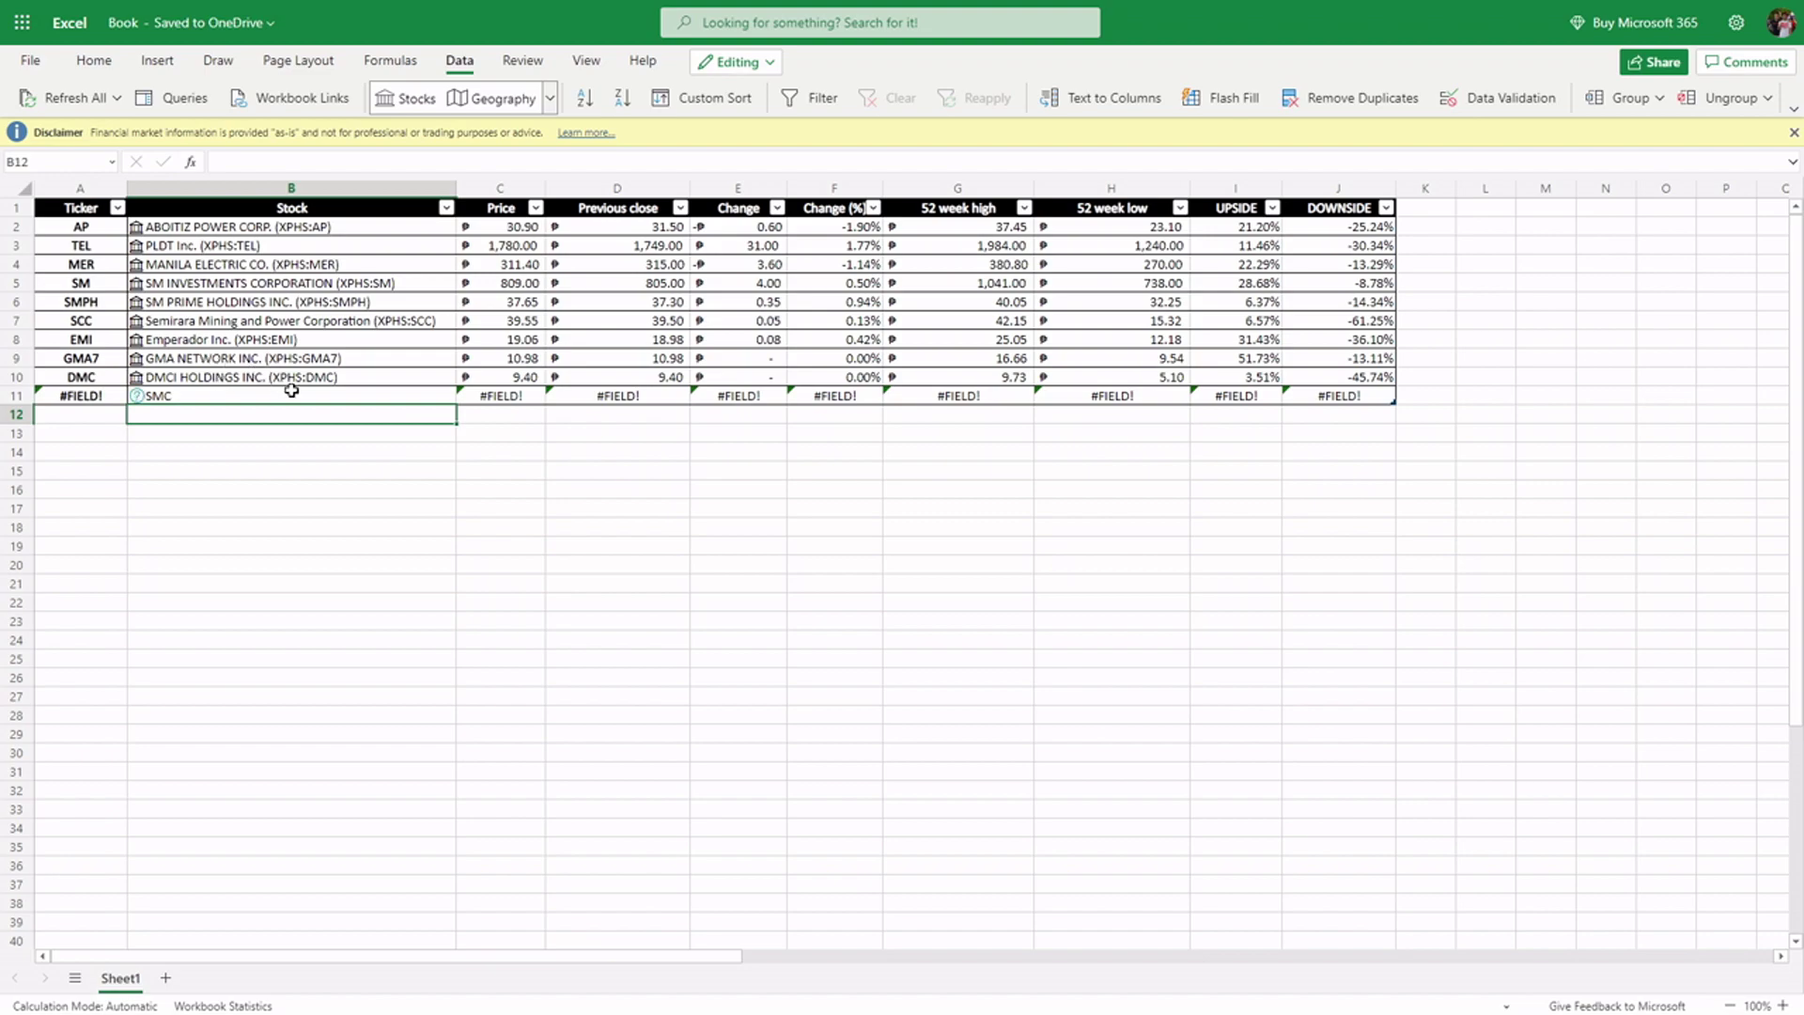
pyautogui.click(237, 396)
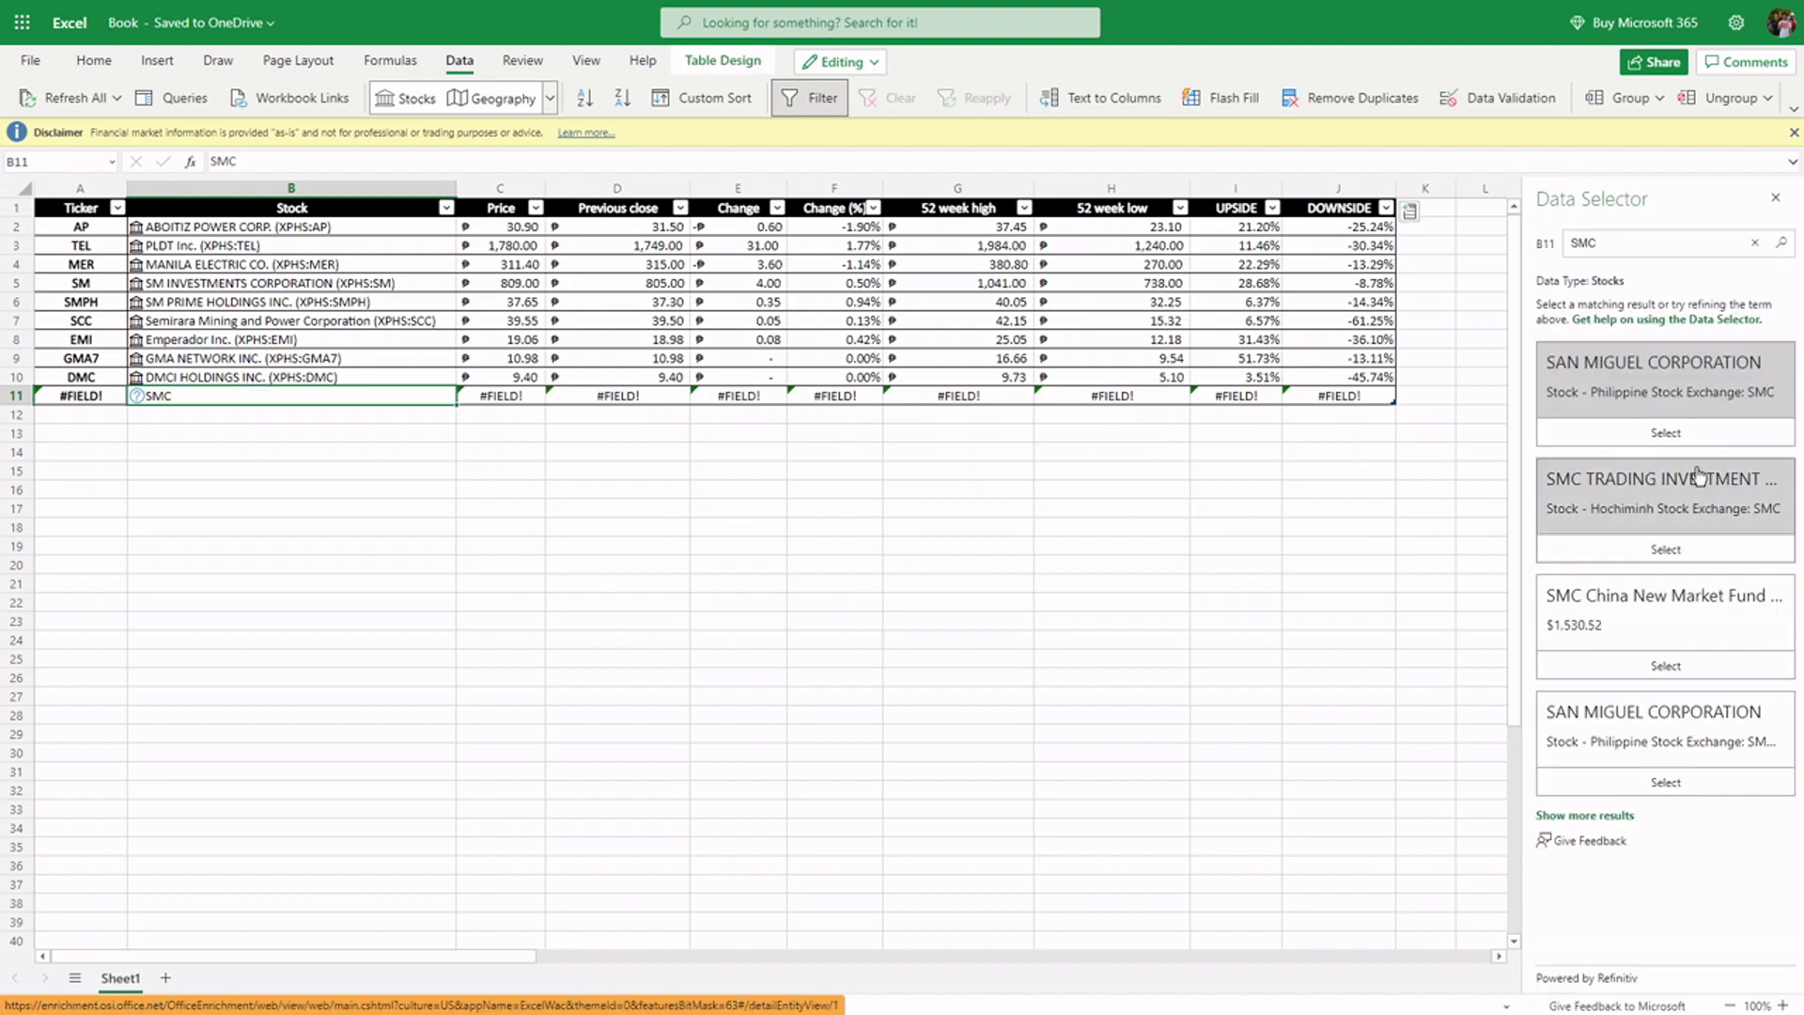
pyautogui.click(1696, 432)
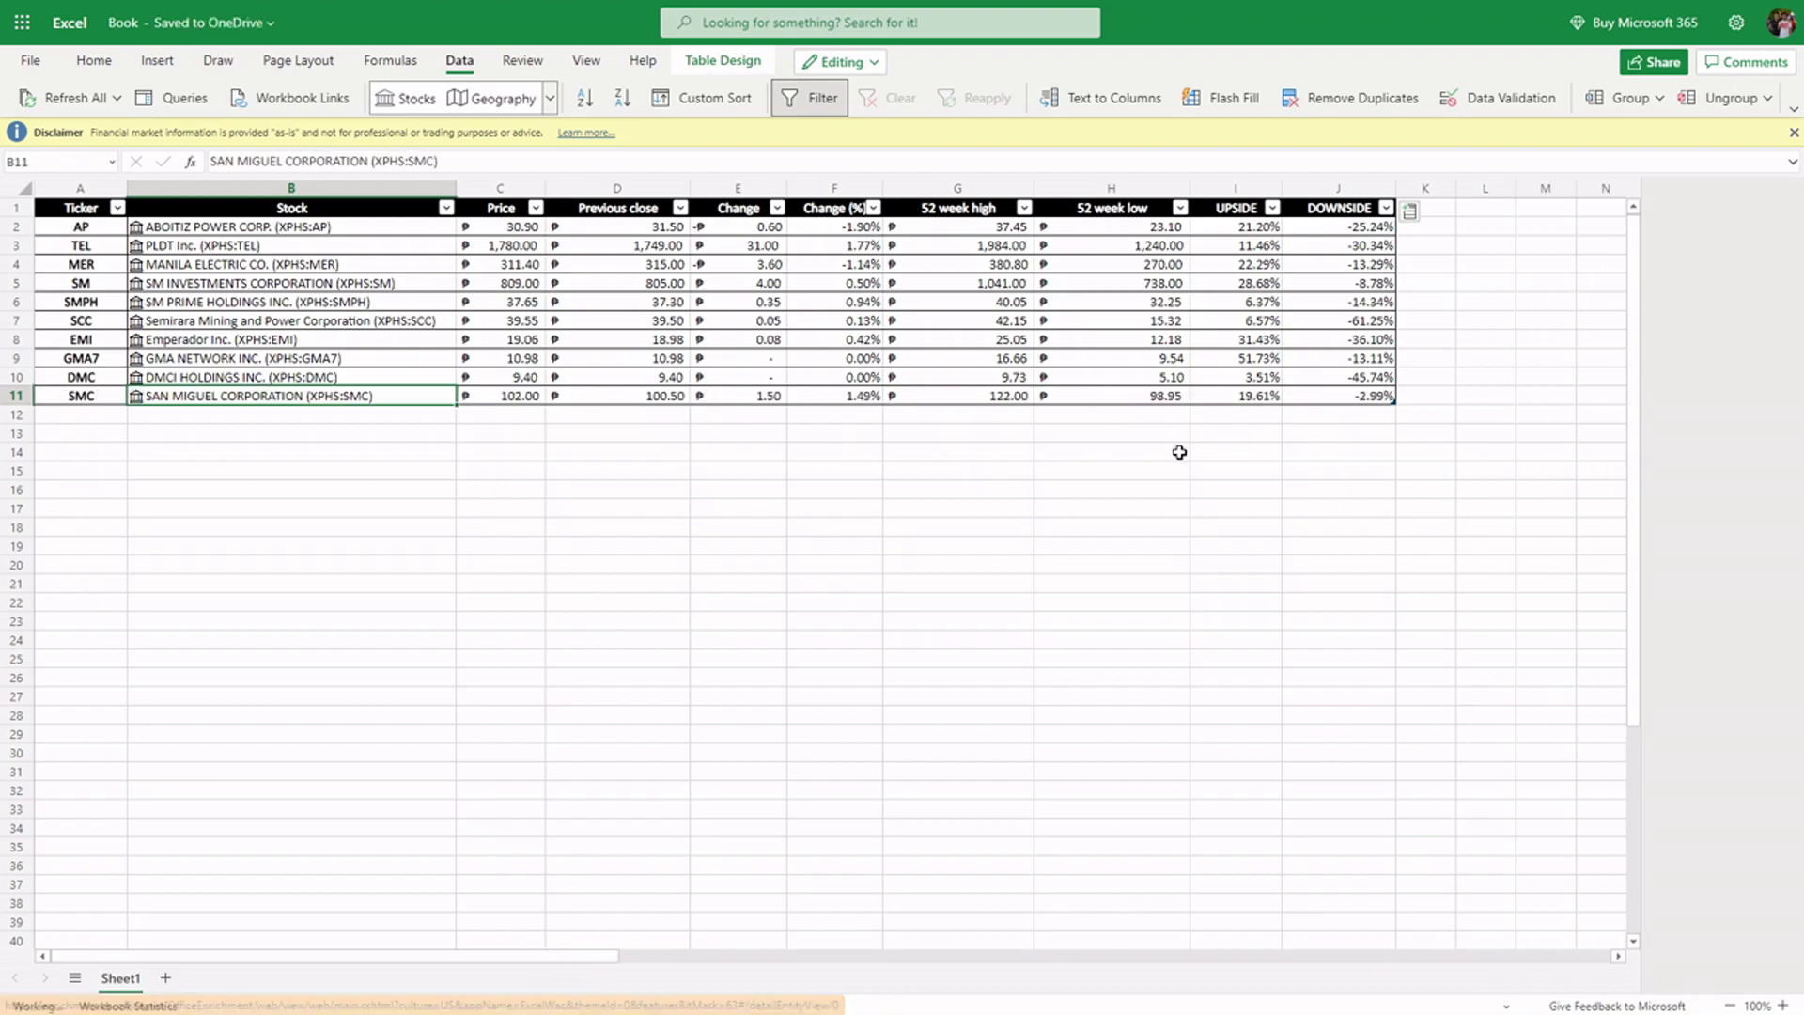
# - Look over the filled stock table from the Ticker header through row 11 and the empty cells around it
pyautogui.click(1264, 438)
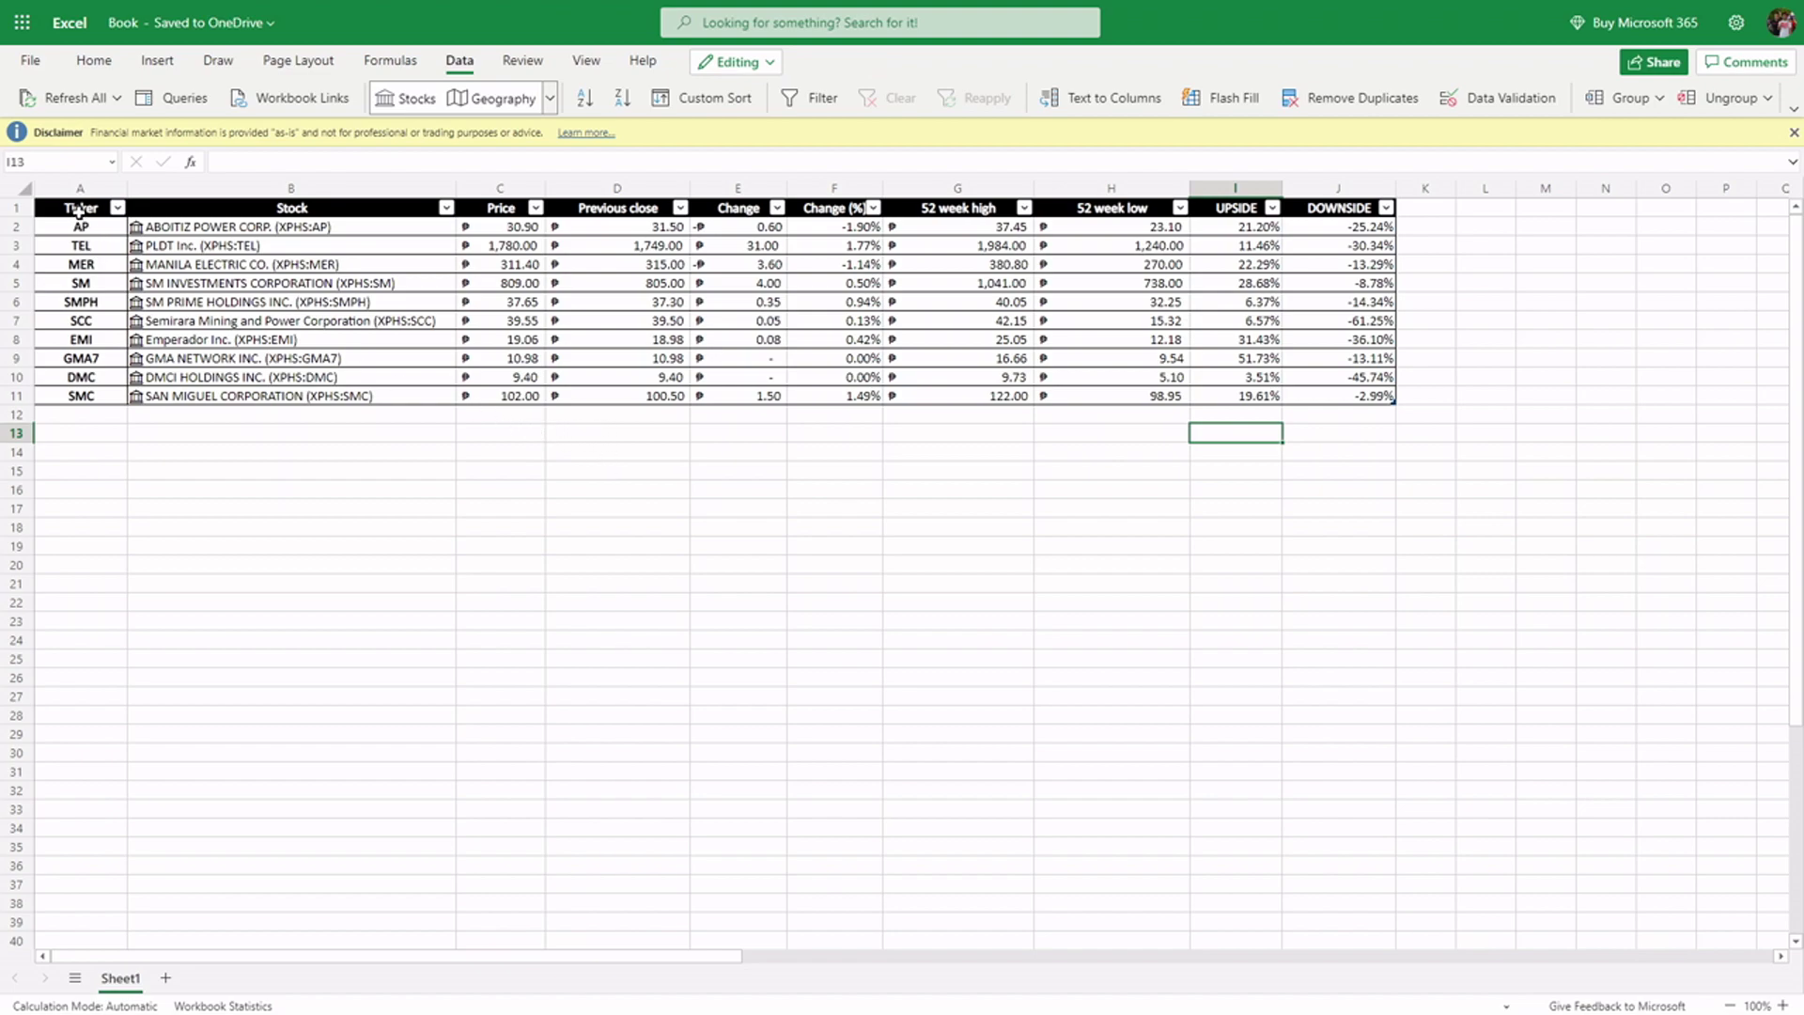
pyautogui.click(79, 211)
pyautogui.click(340, 395)
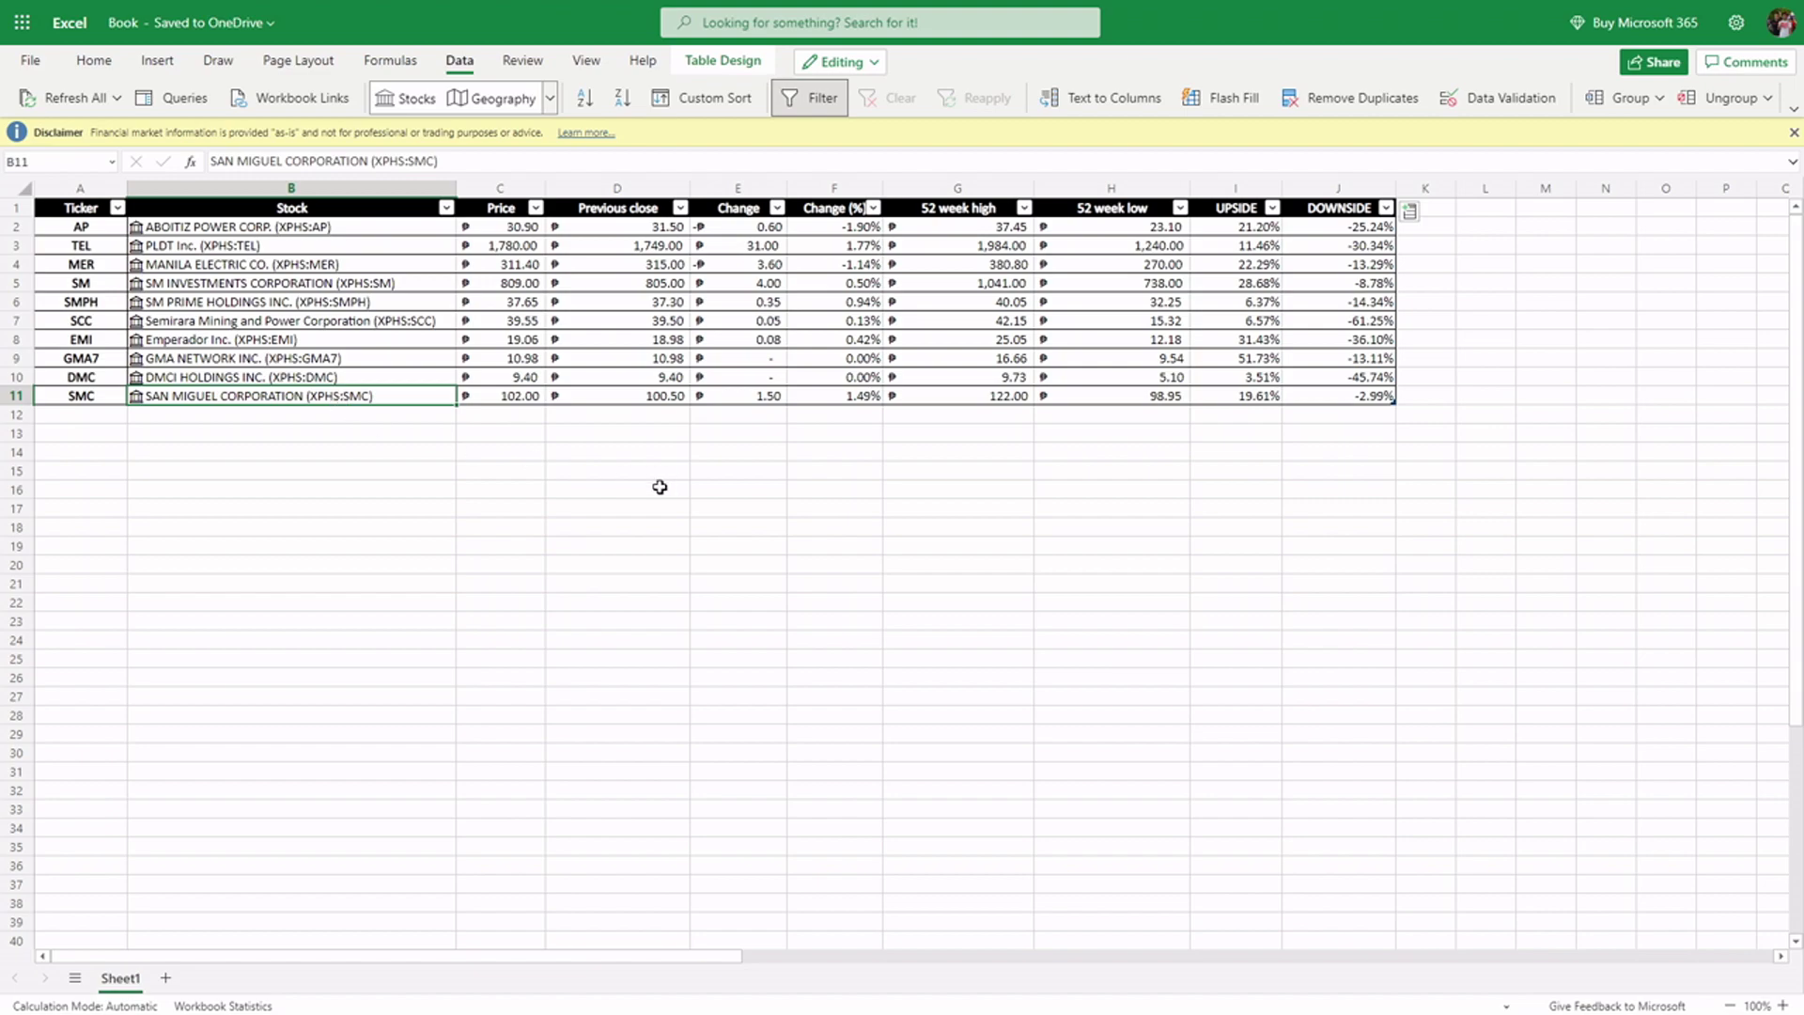
pyautogui.click(388, 470)
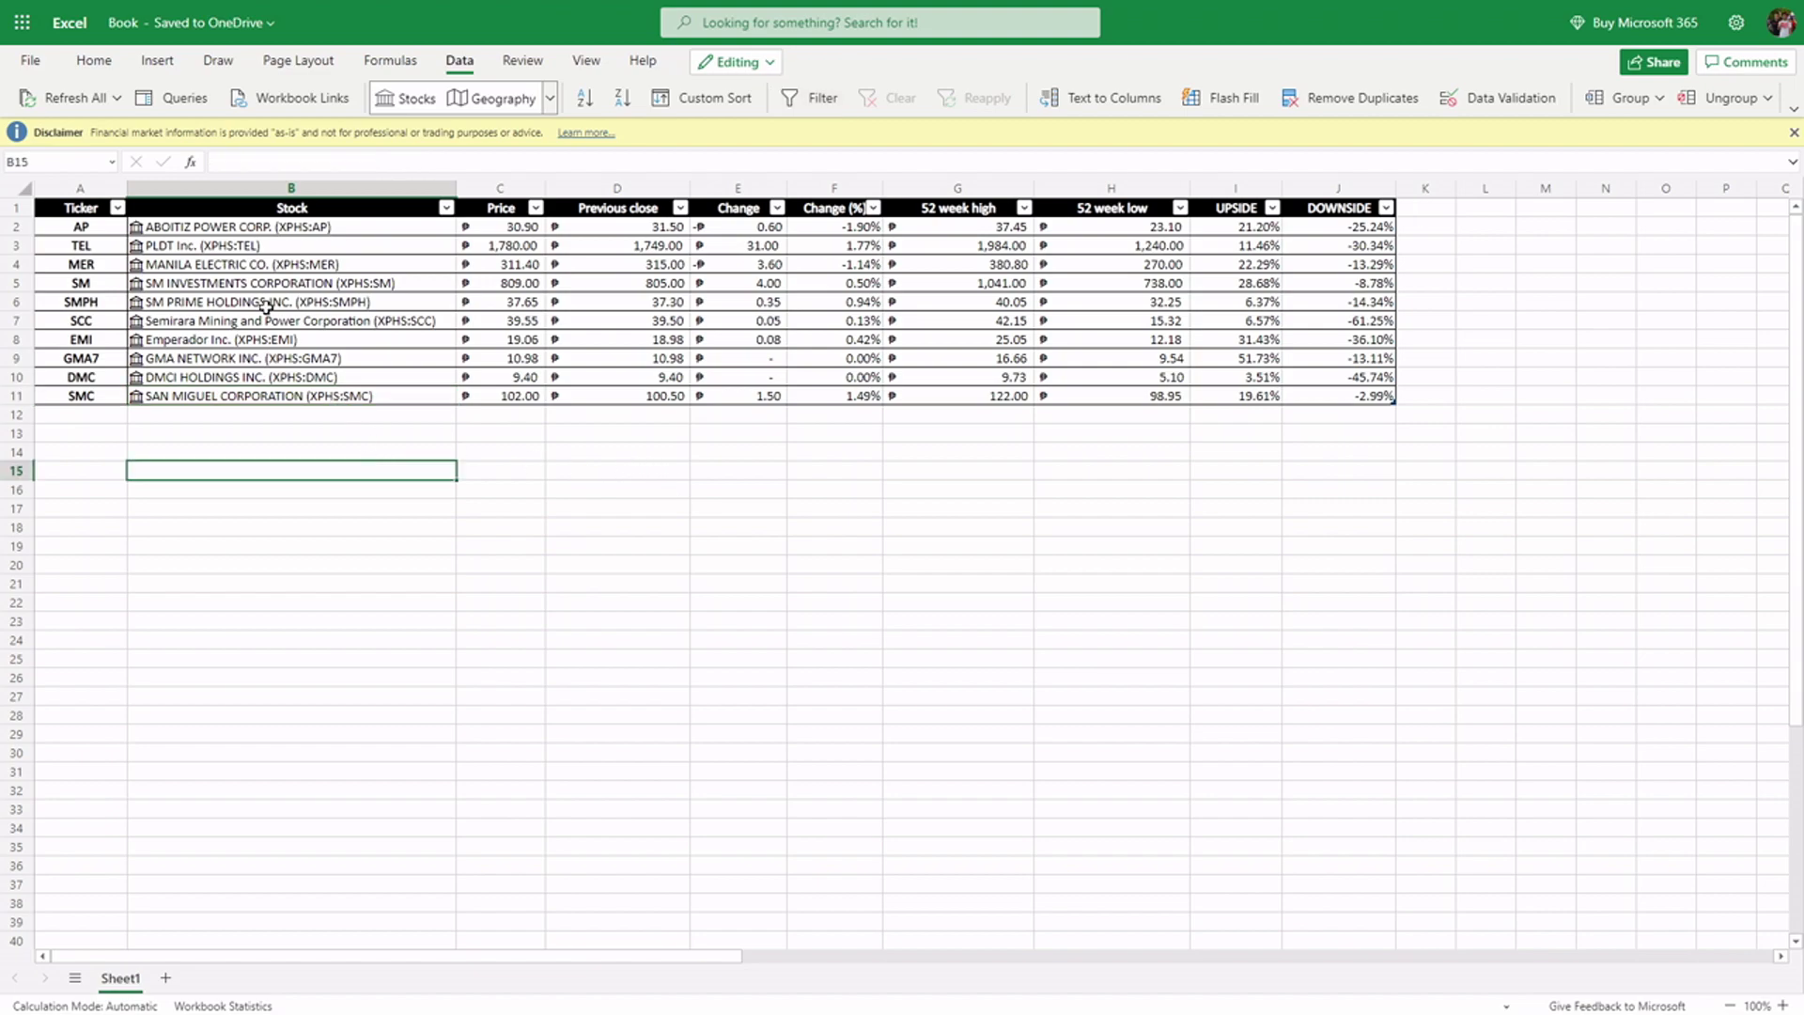
pyautogui.click(94, 60)
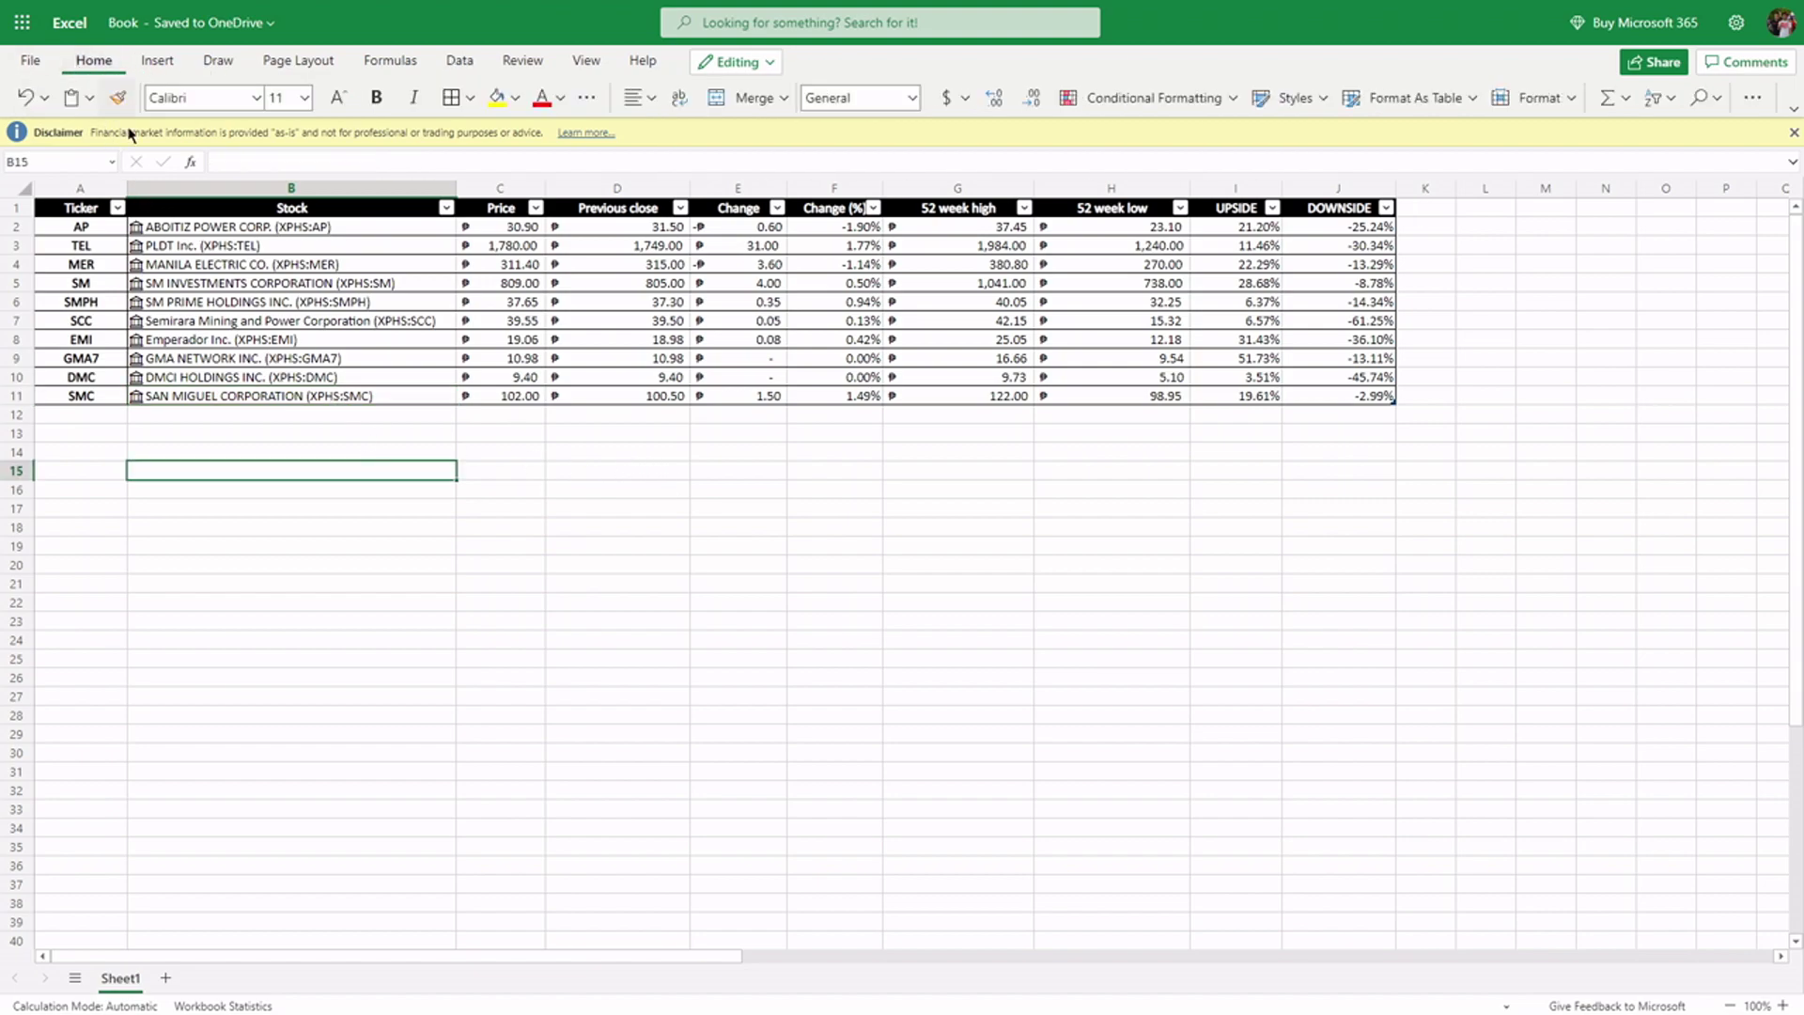
pyautogui.click(280, 418)
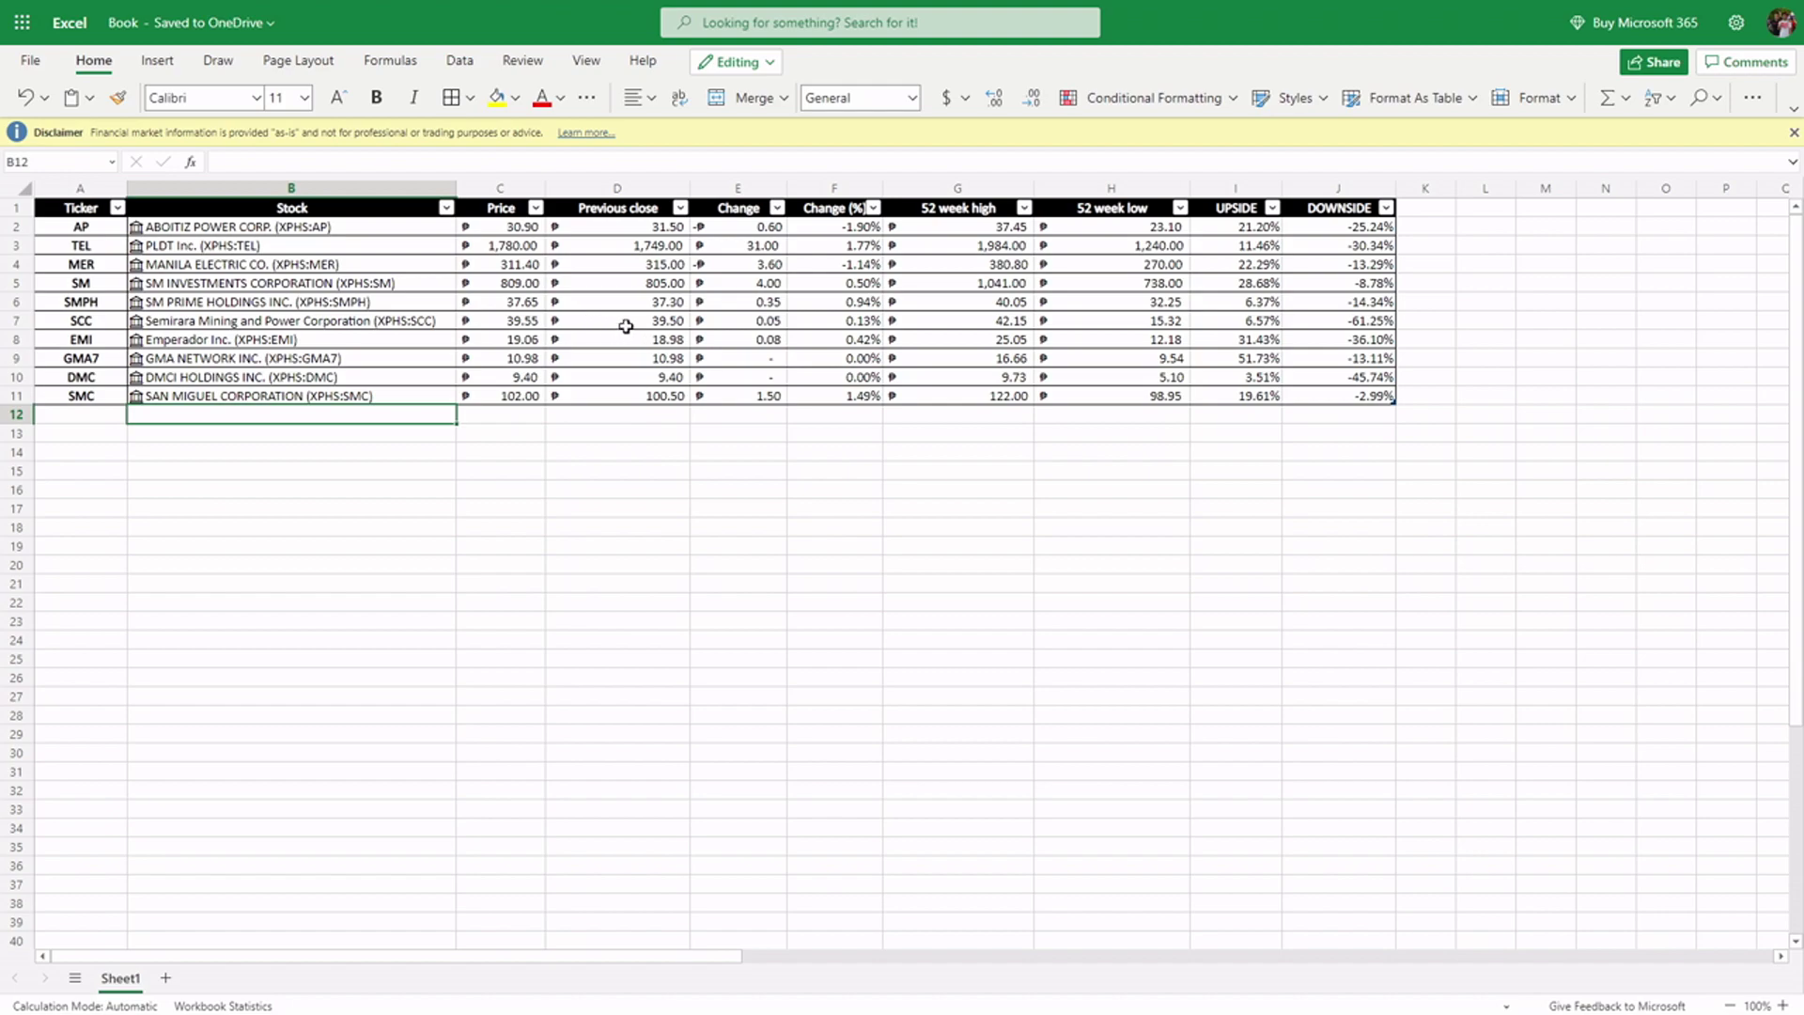
pyautogui.moveTo(94, 226)
pyautogui.mouseDown()
pyautogui.moveTo(605, 314)
pyautogui.moveTo(1324, 394)
pyautogui.mouseUp()
pyautogui.click(1582, 338)
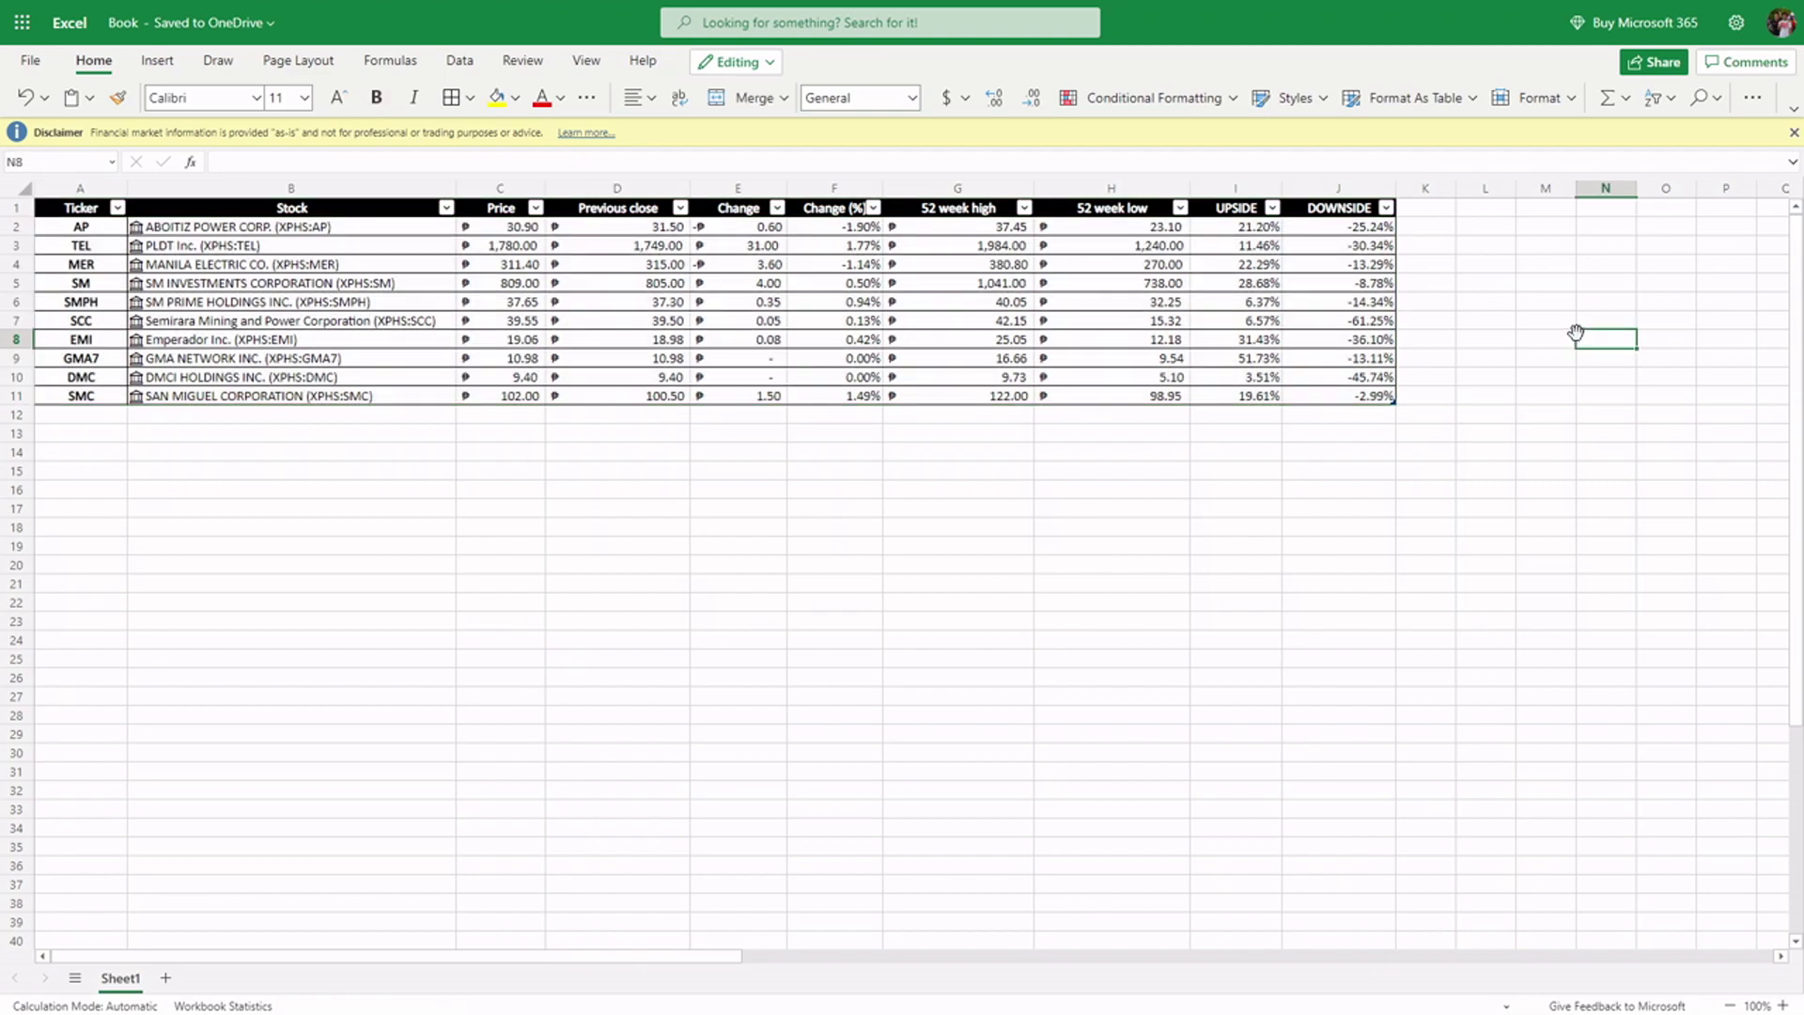
pyautogui.click(454, 63)
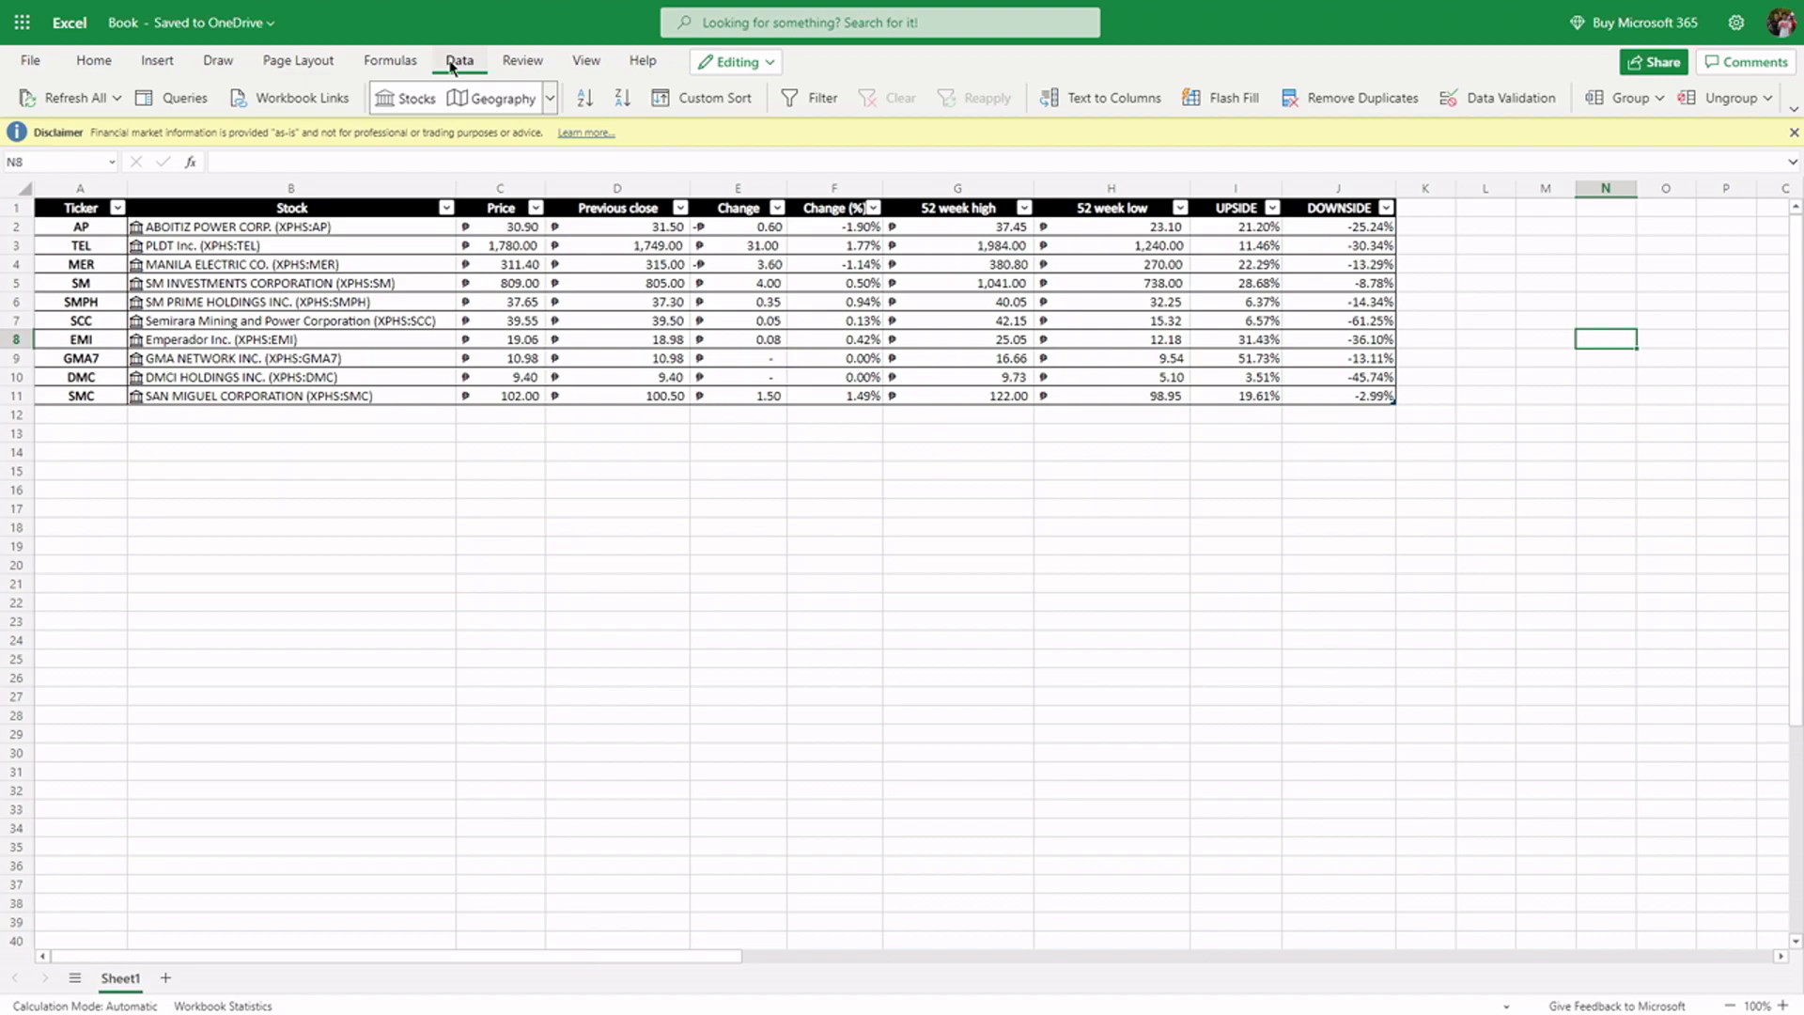
pyautogui.click(88, 232)
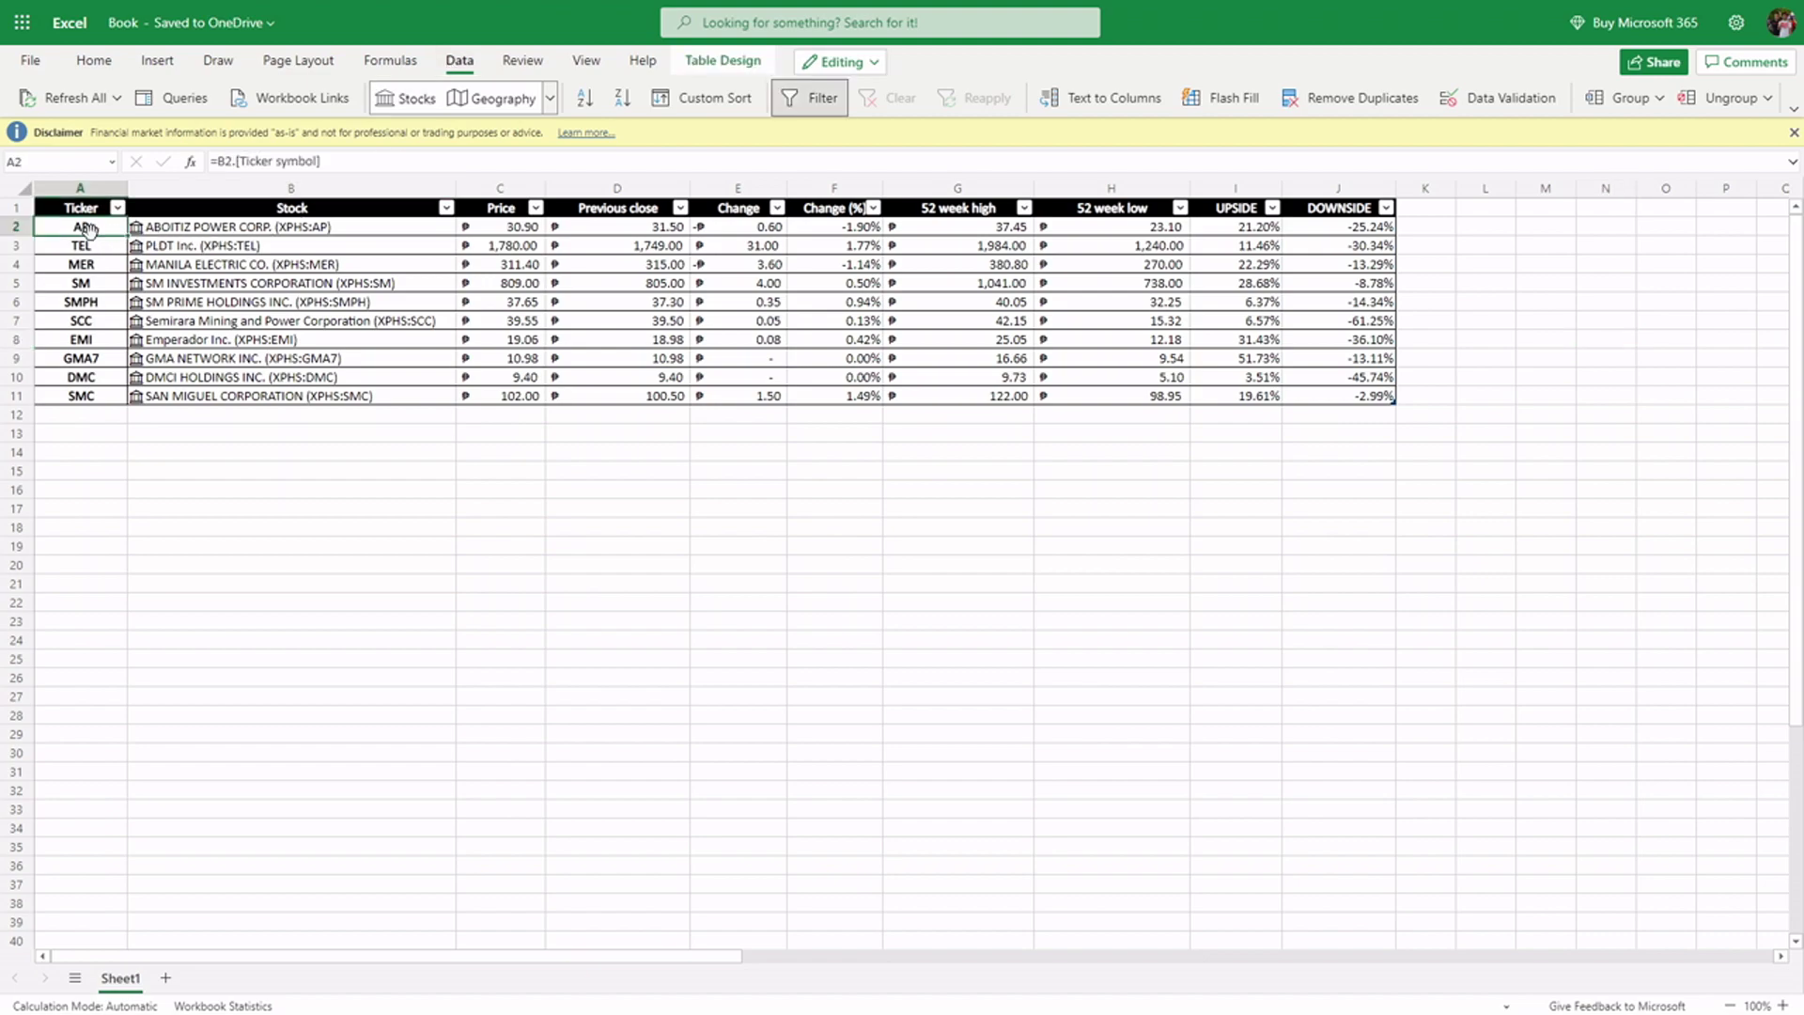
pyautogui.click(780, 445)
pyautogui.click(1539, 393)
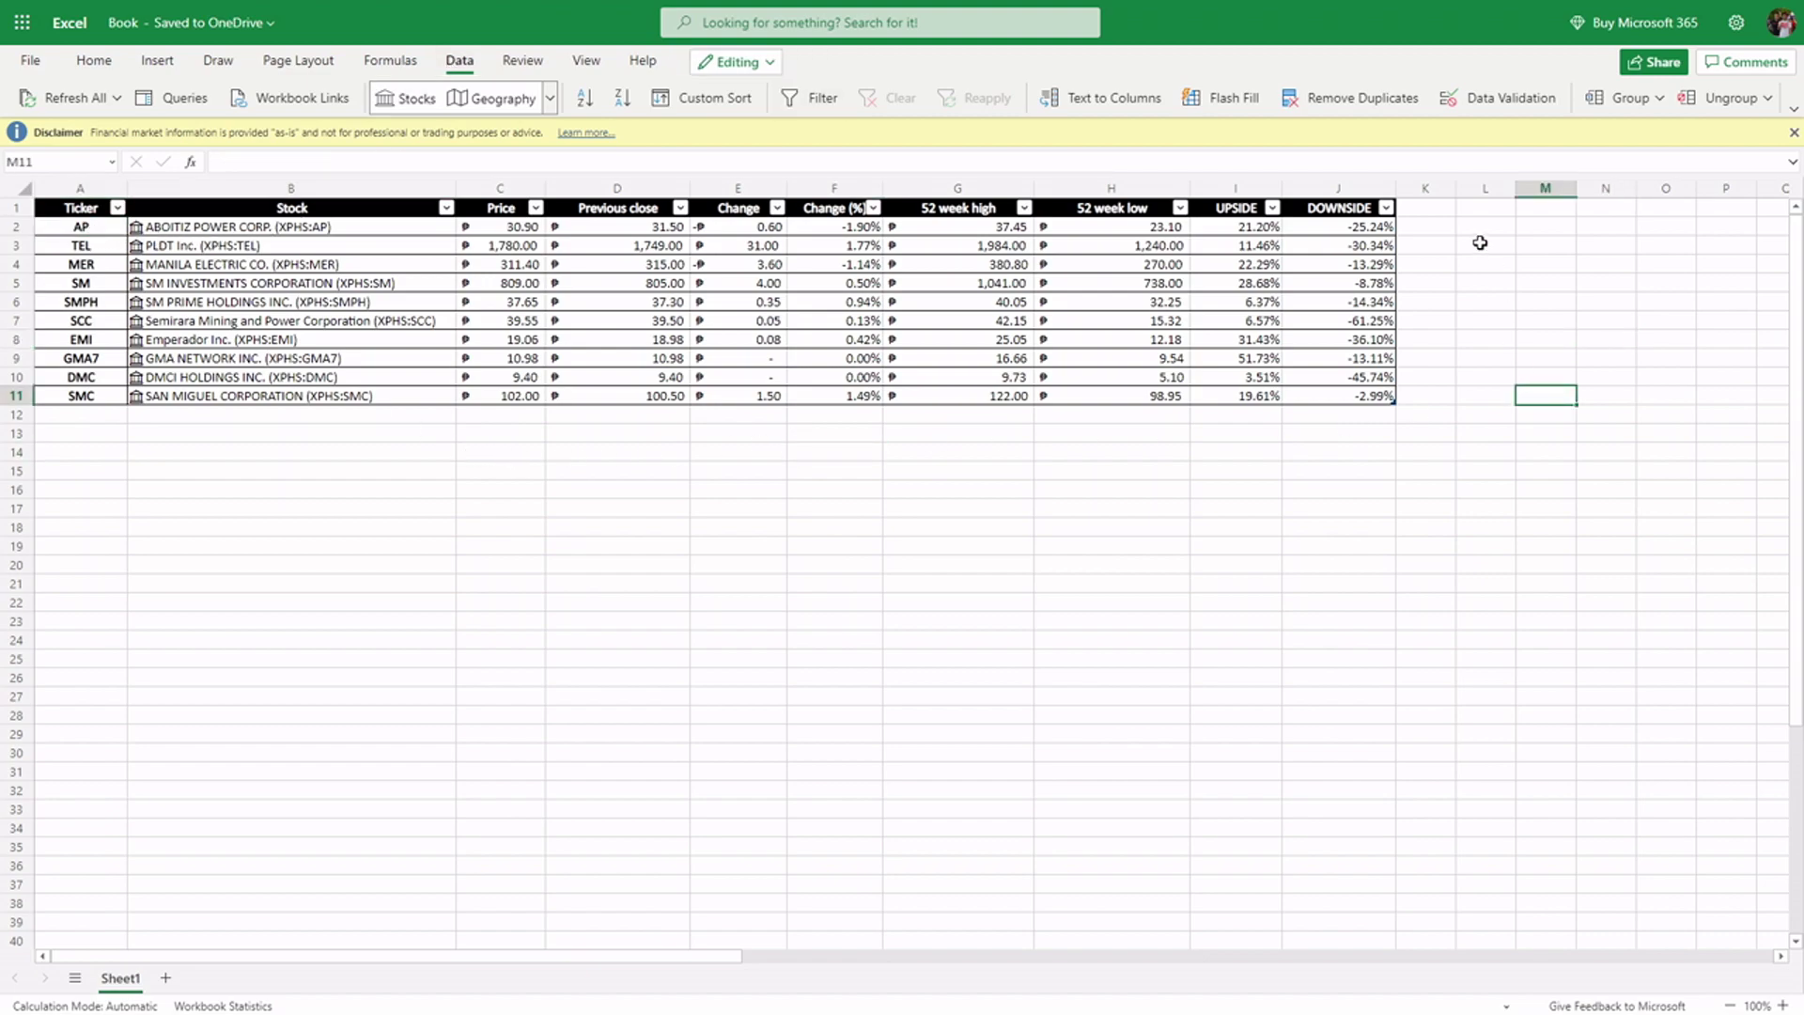
pyautogui.click(1447, 219)
pyautogui.click(1441, 204)
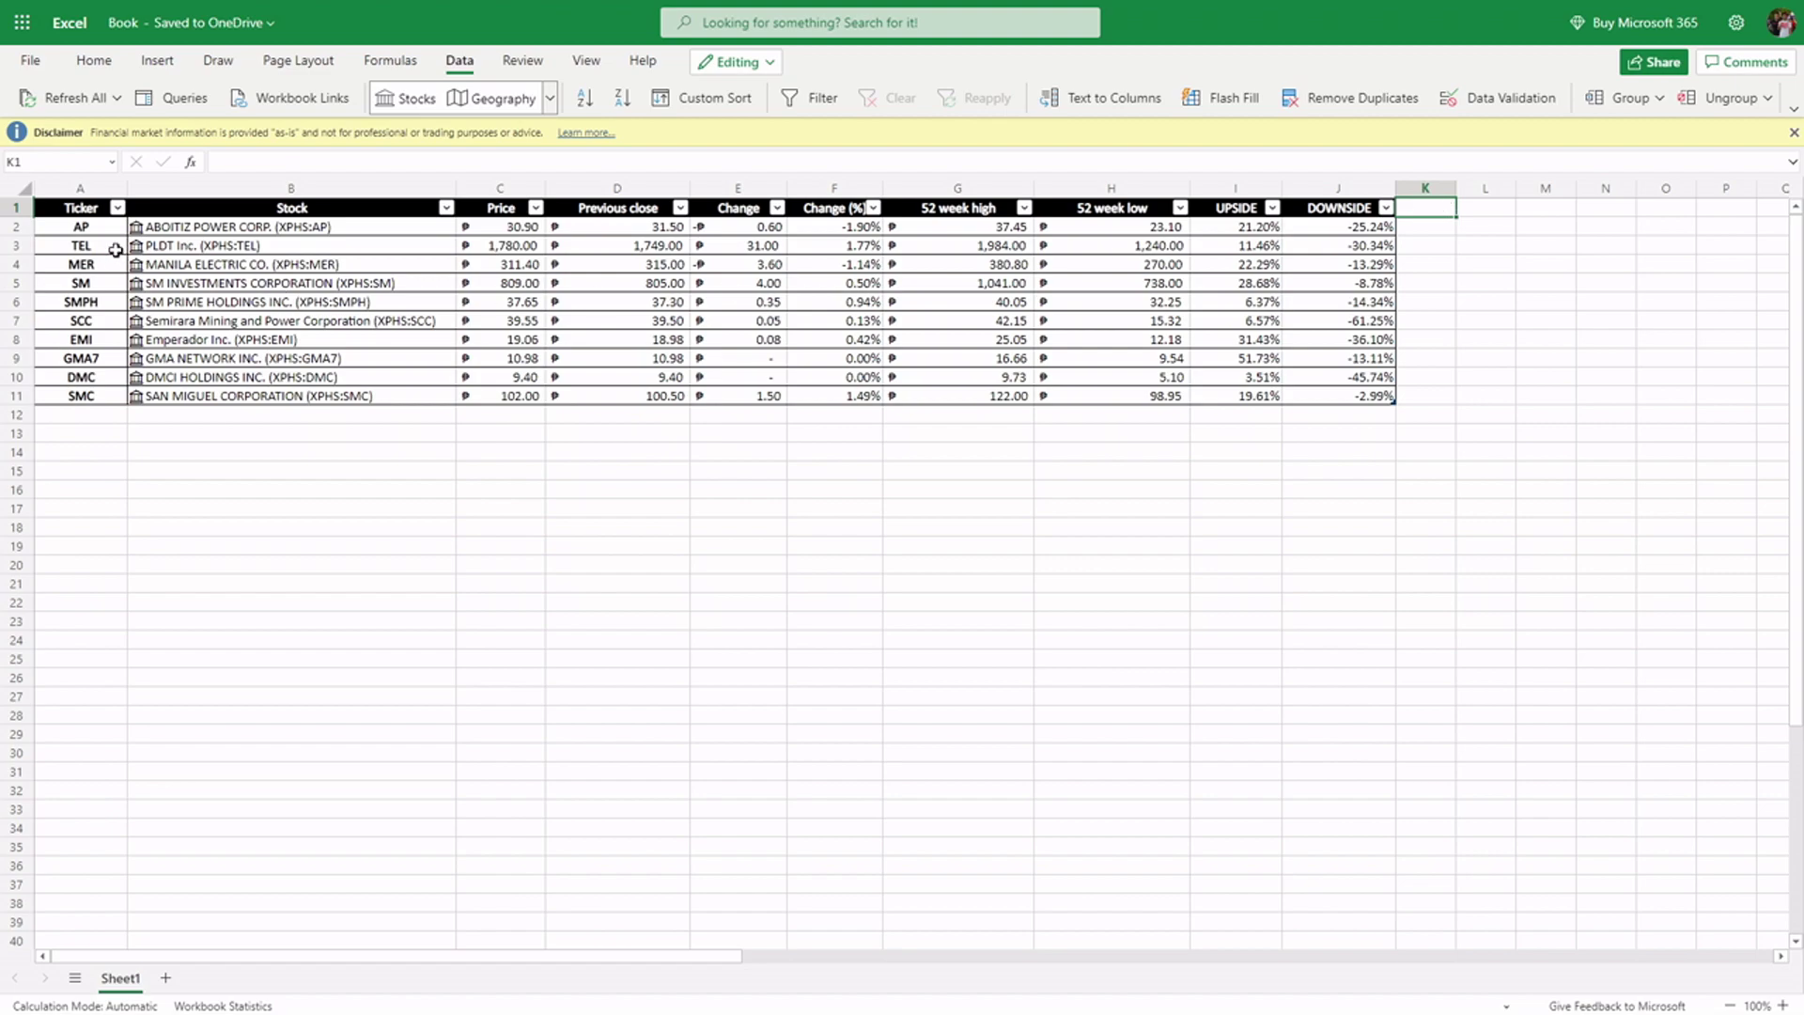
pyautogui.click(86, 209)
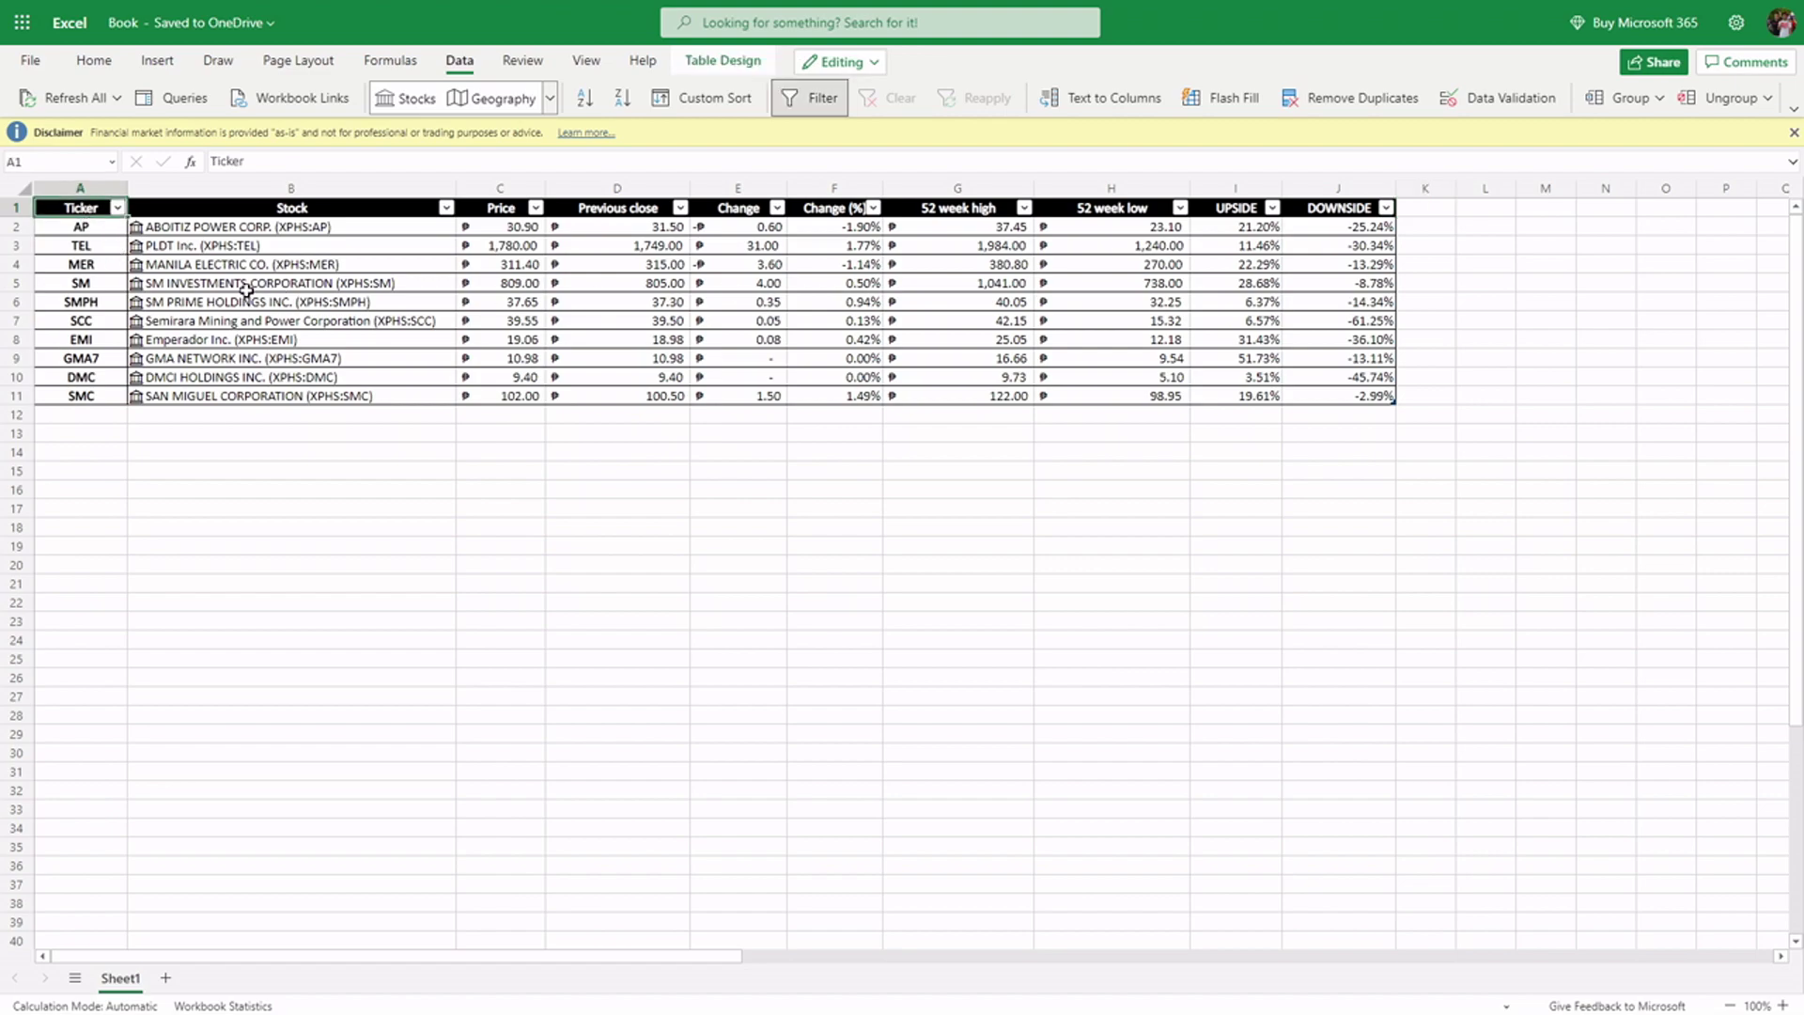